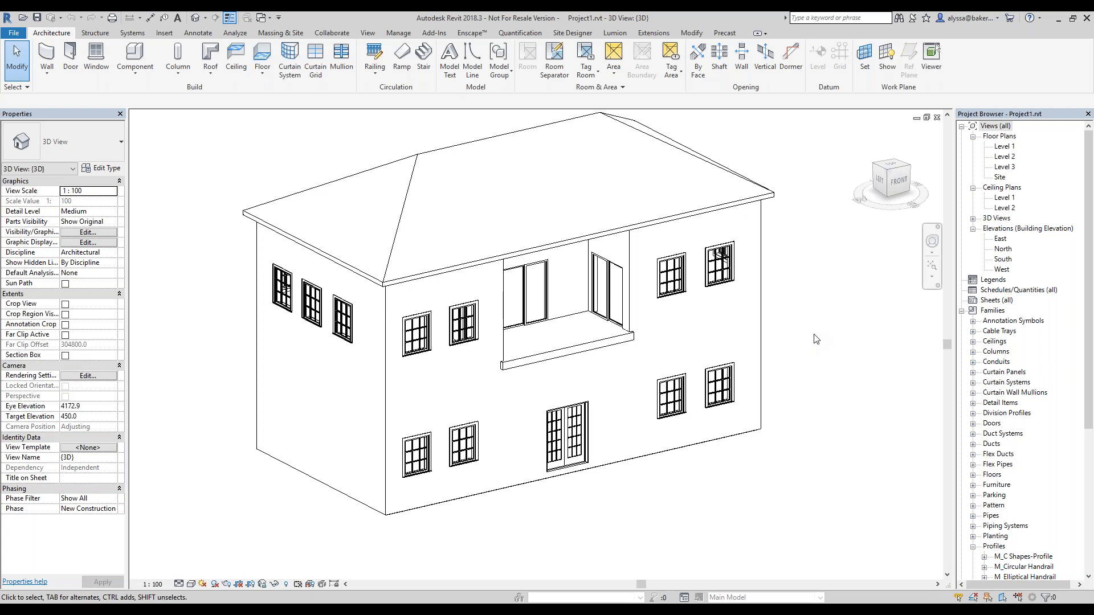
Start a new railing using the Sketch Path method
middle_drag(814, 339, 843, 361)
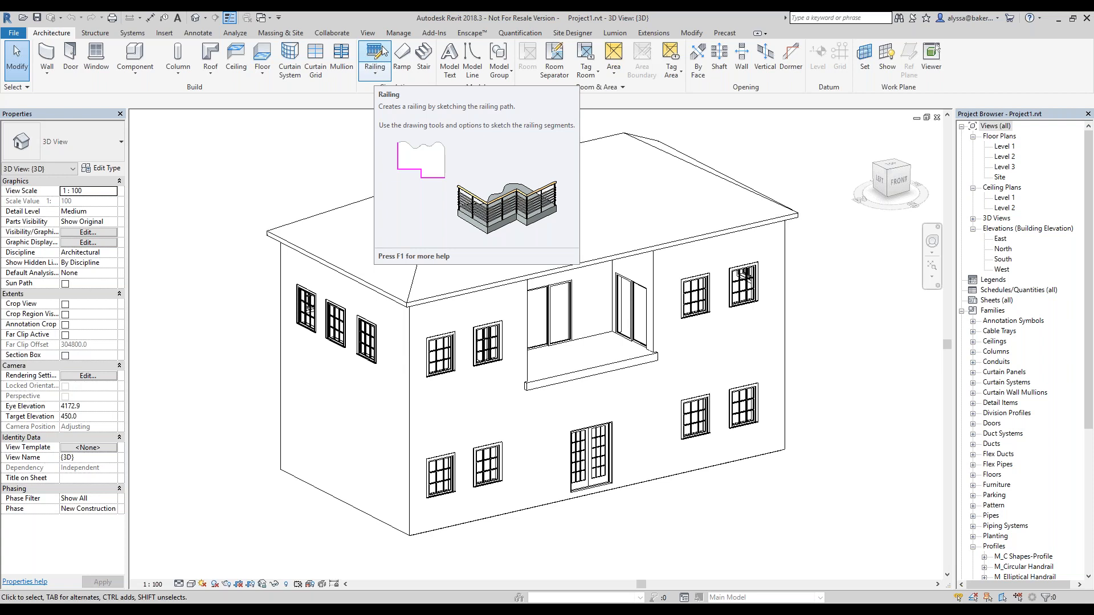
click(382, 80)
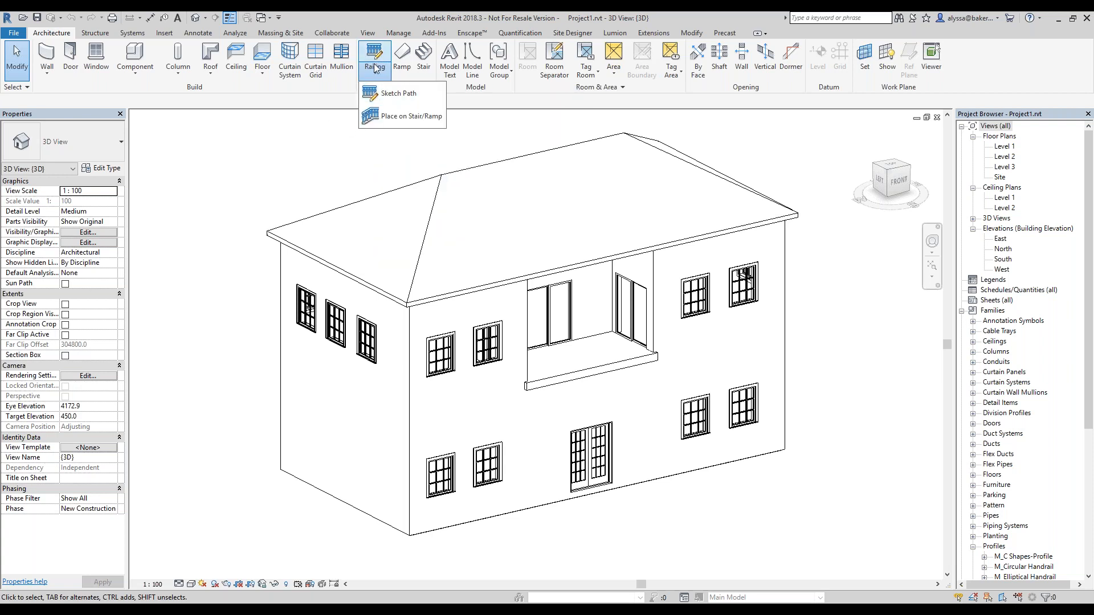
click(380, 72)
click(374, 60)
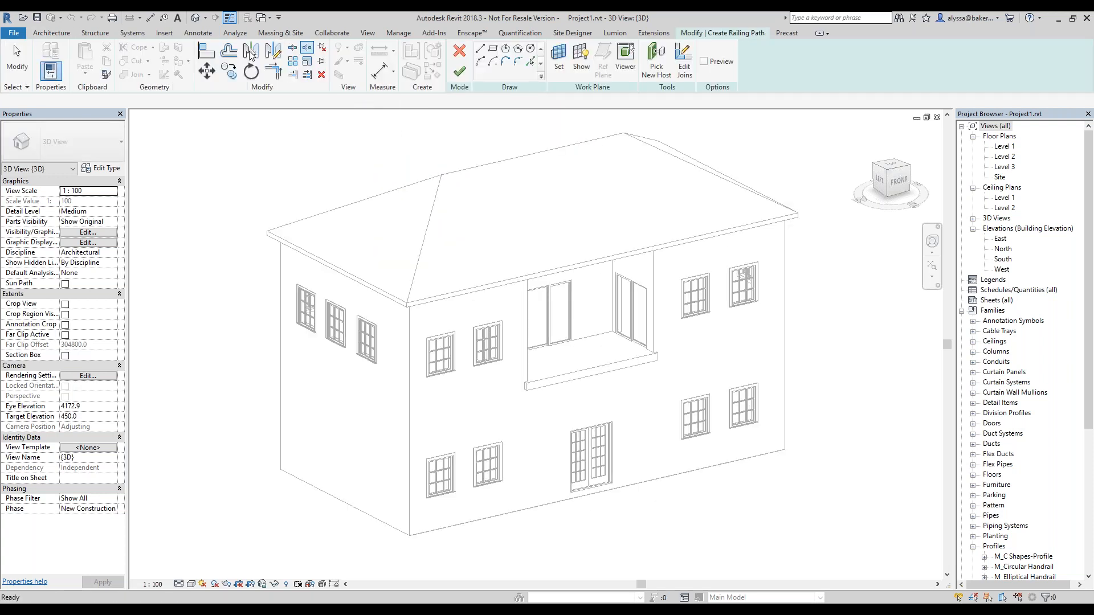
Review the available railing types and the type properties of the 1100mm railing, then close the properties without changes
click(73, 143)
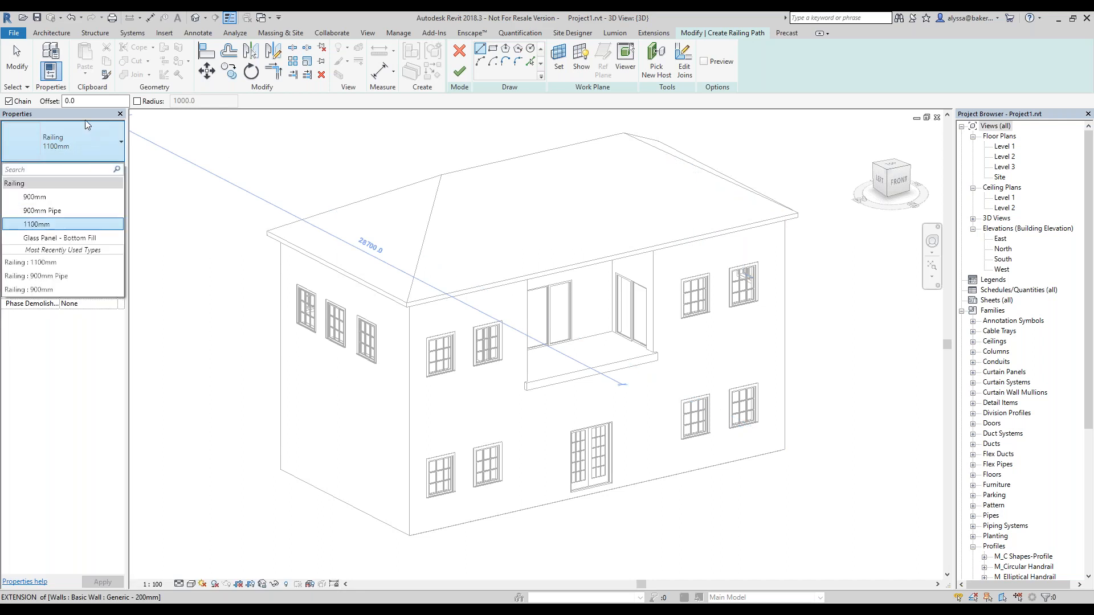
click(102, 150)
click(108, 169)
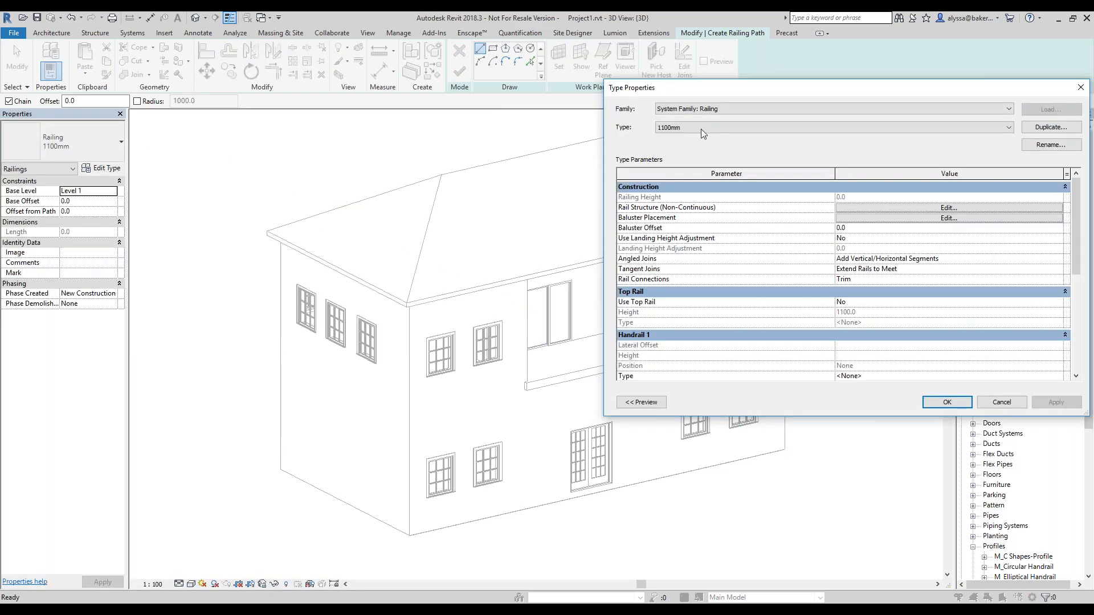
drag(620, 97, 365, 129)
drag(253, 198, 308, 202)
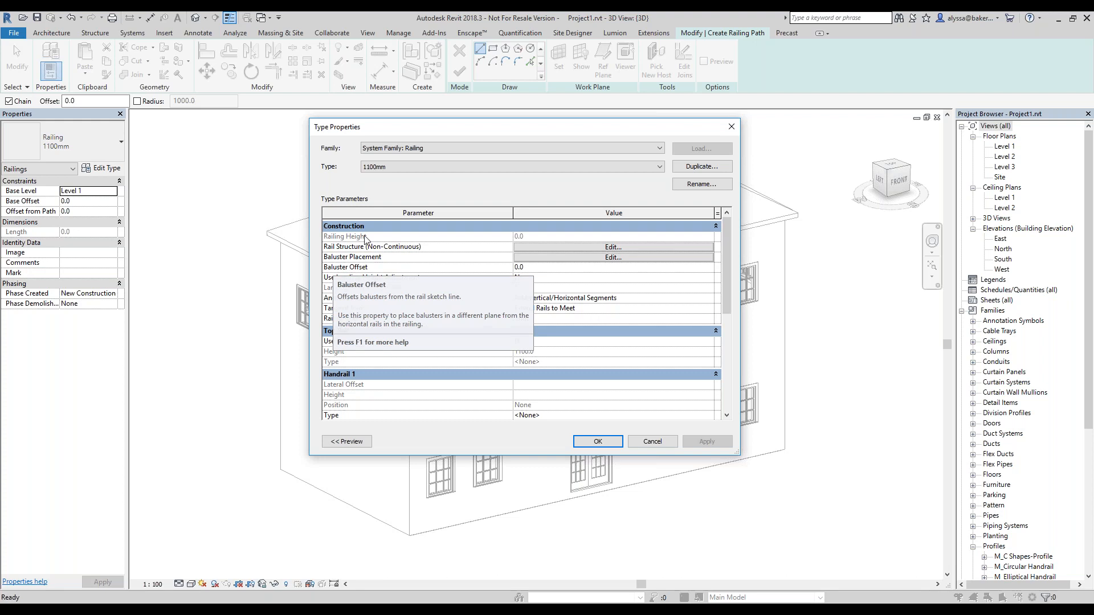
click(729, 131)
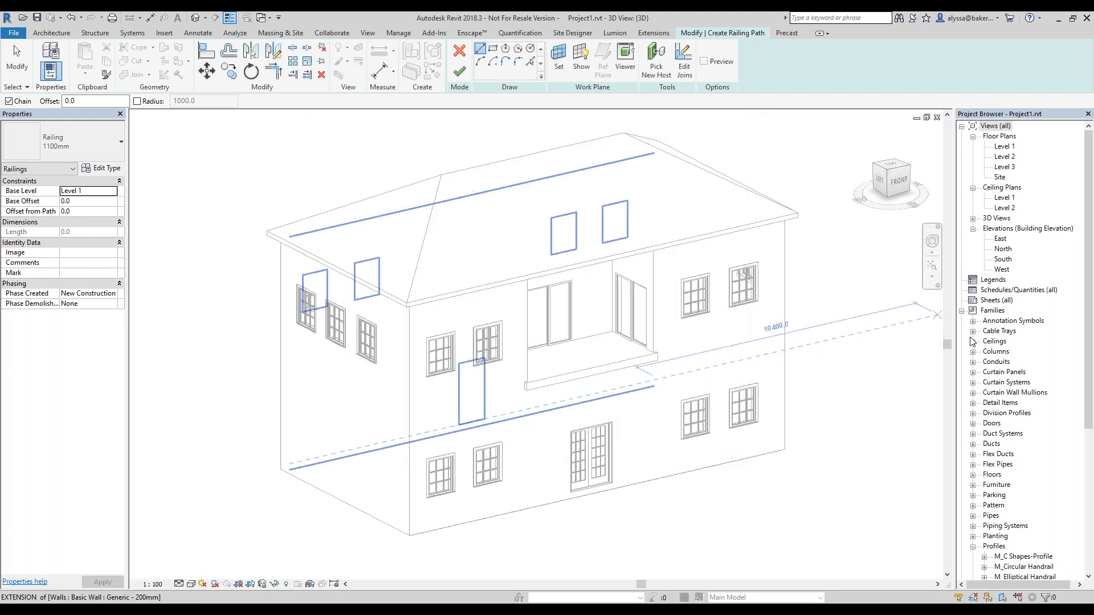
Examine the project's loaded profile and railing families, including the railing types and handrail type
drag(934, 342, 911, 342)
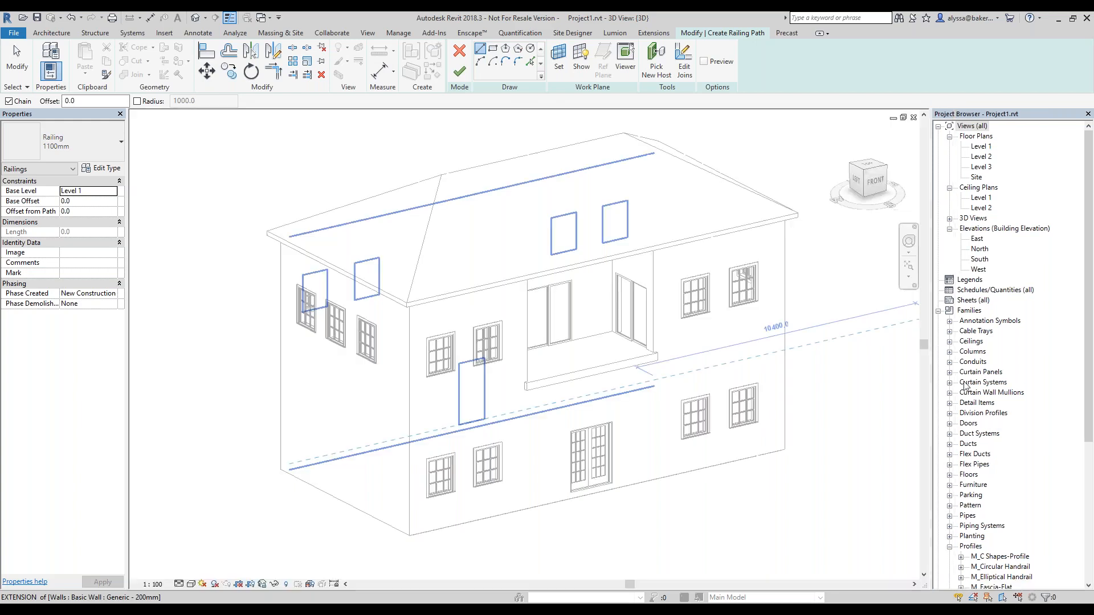
scroll(981, 412, down, 4)
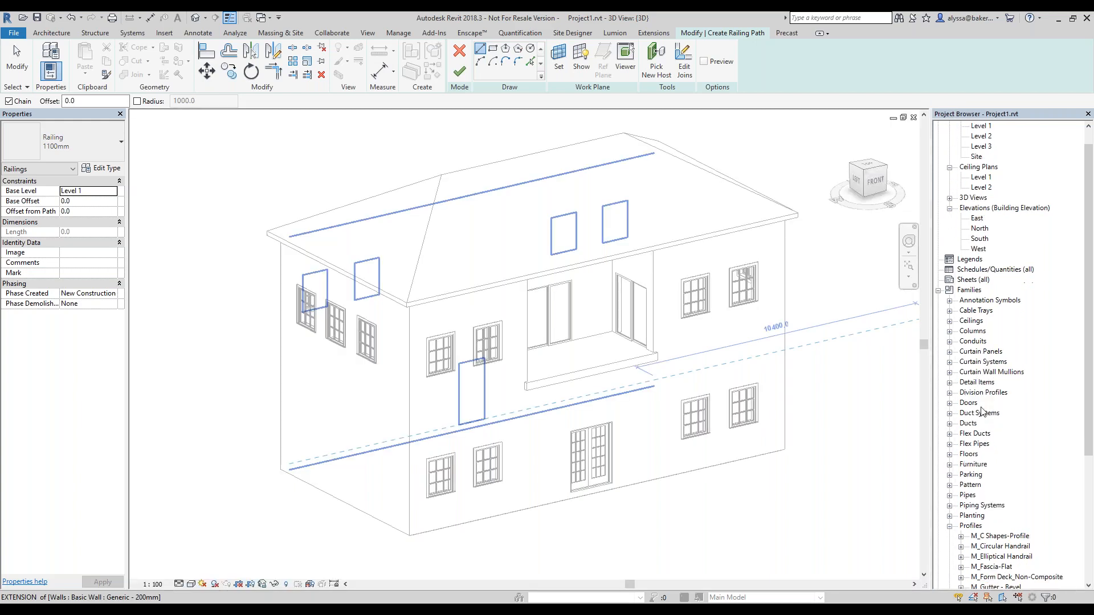
scroll(973, 436, down, 2)
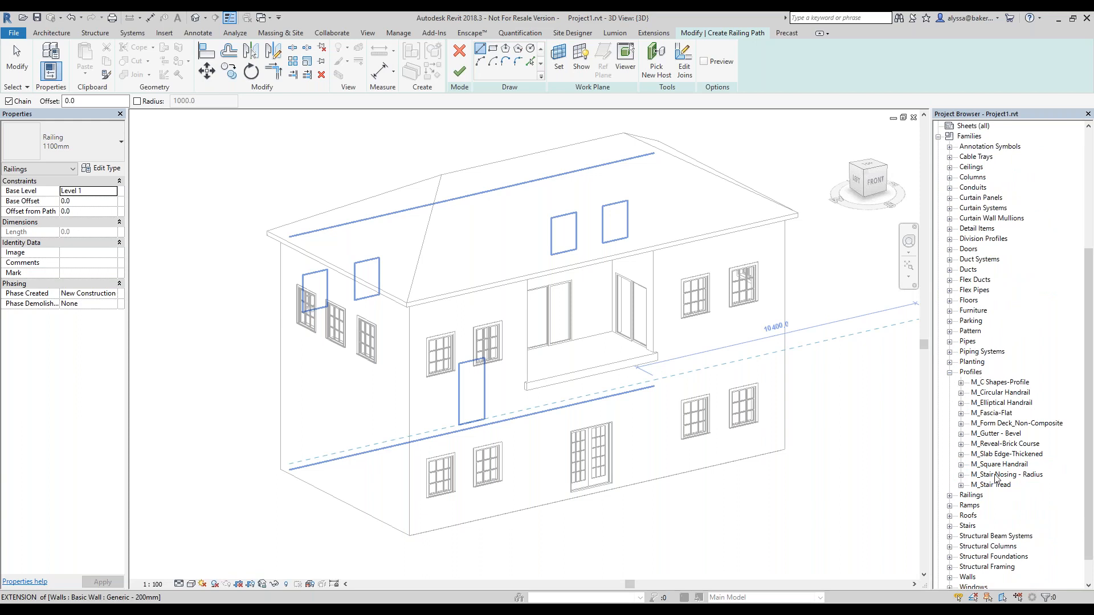
drag(1088, 437, 1087, 484)
click(950, 464)
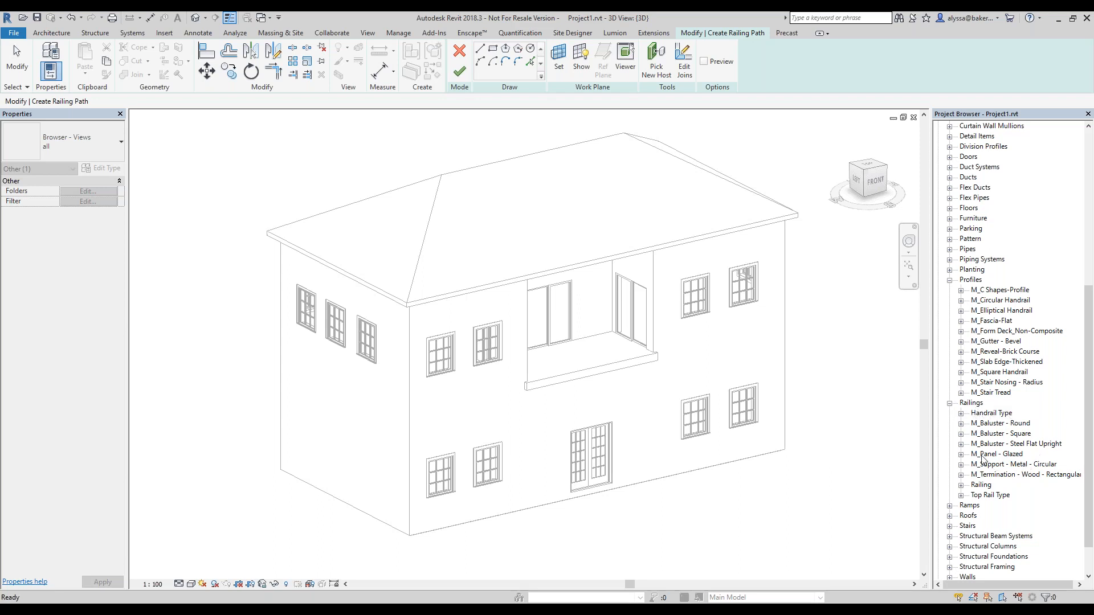
click(961, 486)
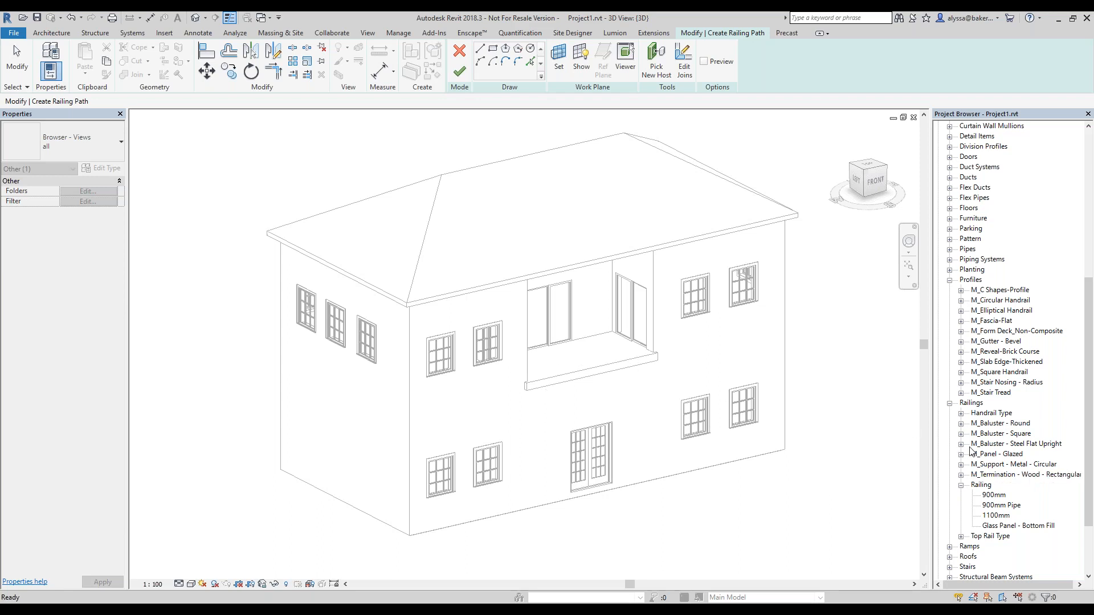
click(961, 414)
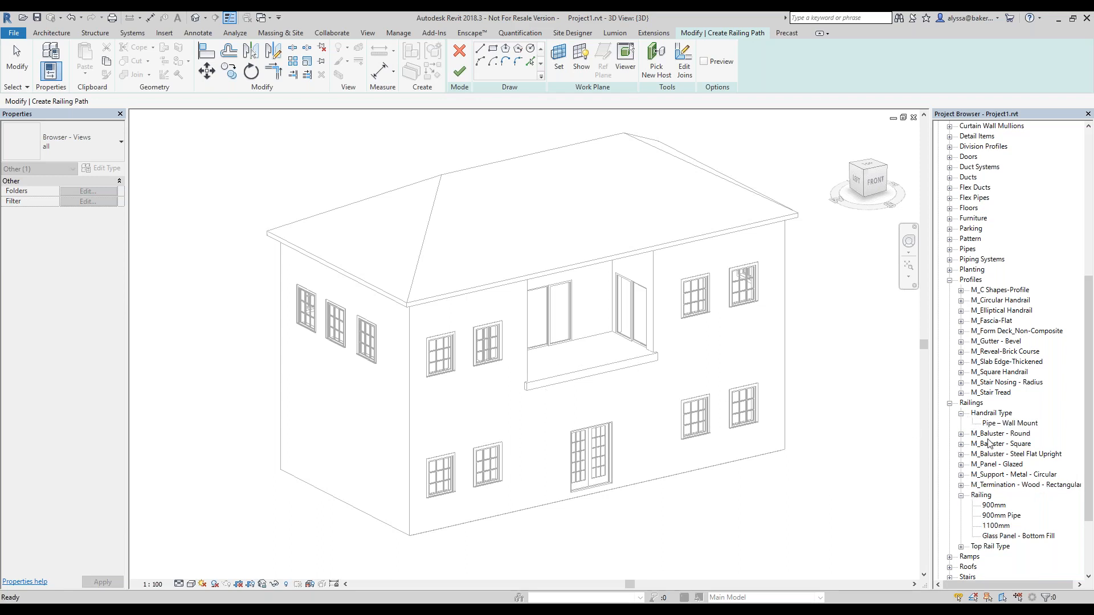
click(961, 414)
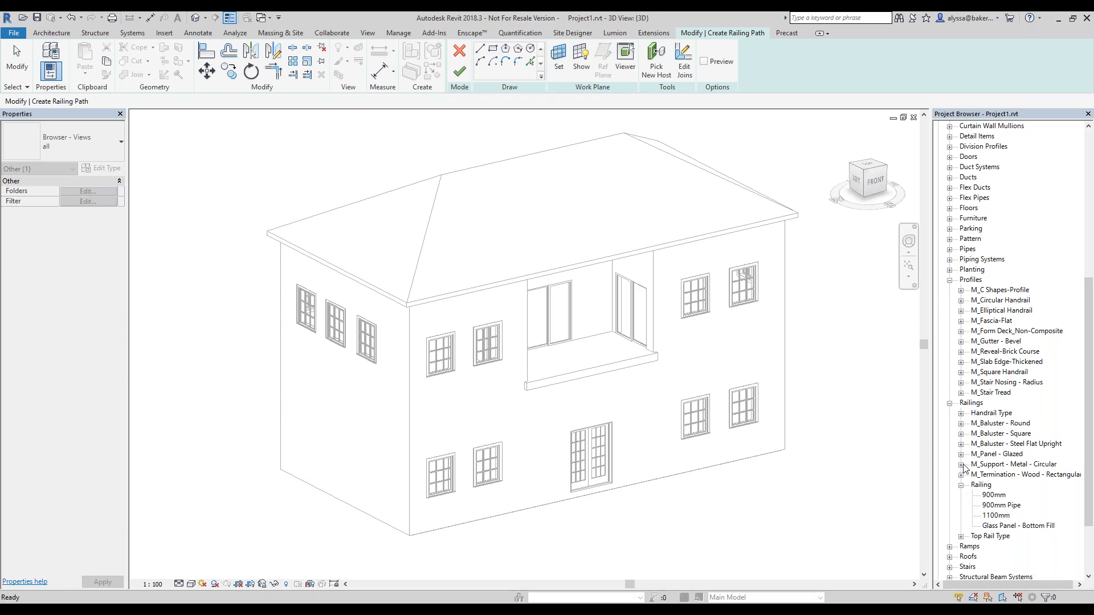
click(962, 485)
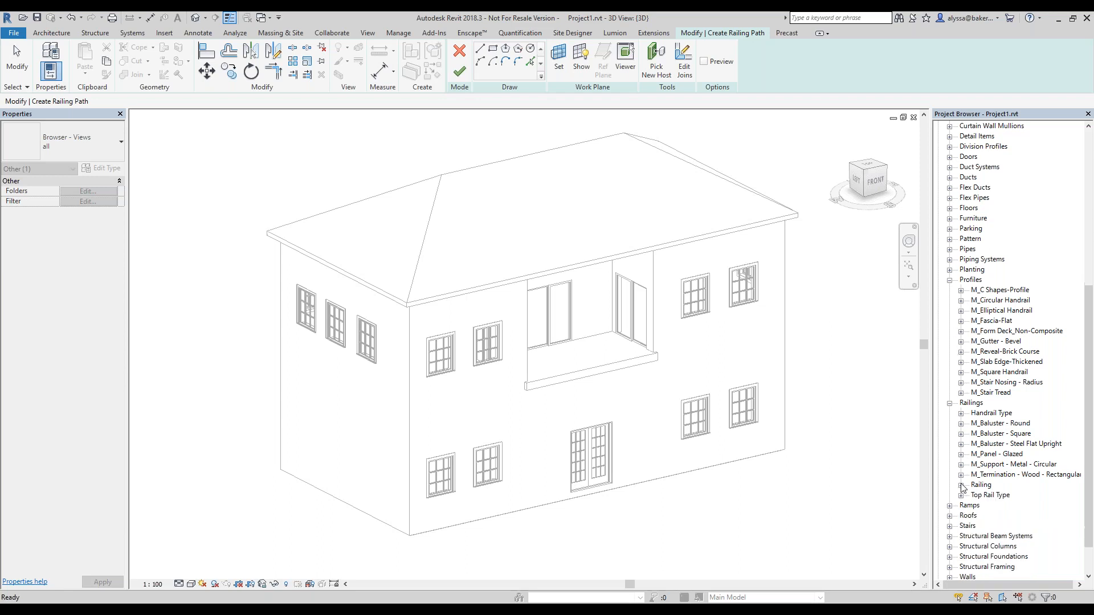
click(949, 280)
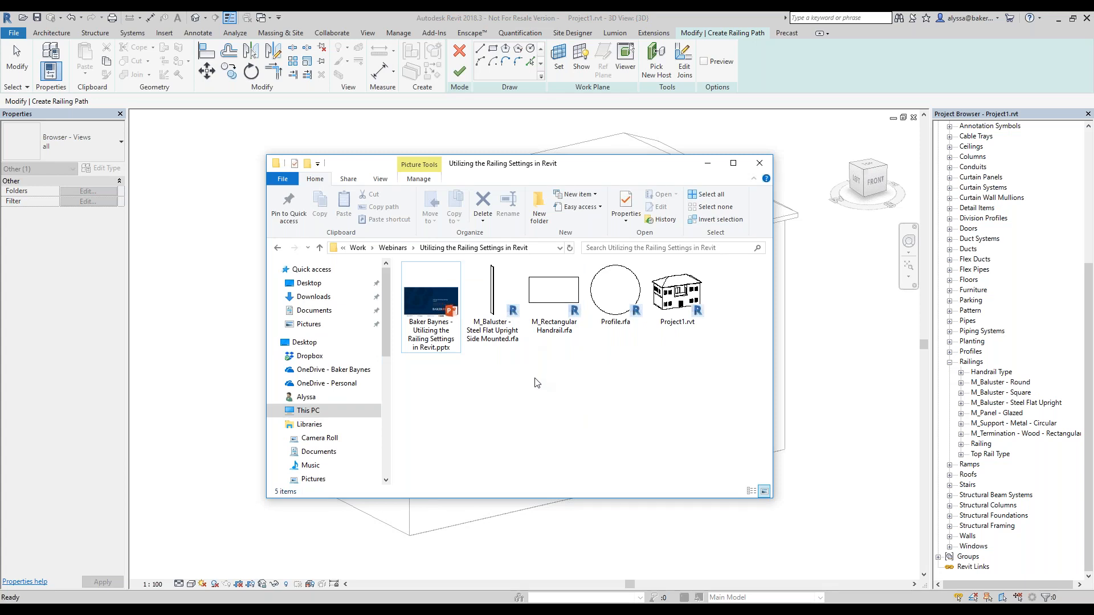
Switch to the File Explorer webinar folder and open the family M_Baluster - Steel Flat Upright Side Mounted.rfa
click(509, 330)
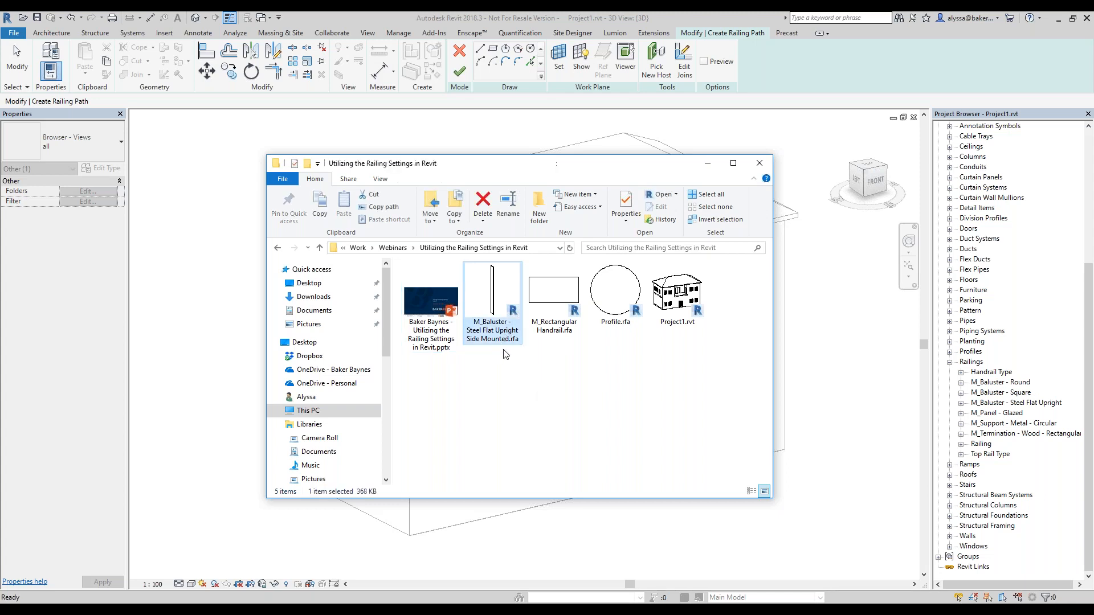
click(611, 311)
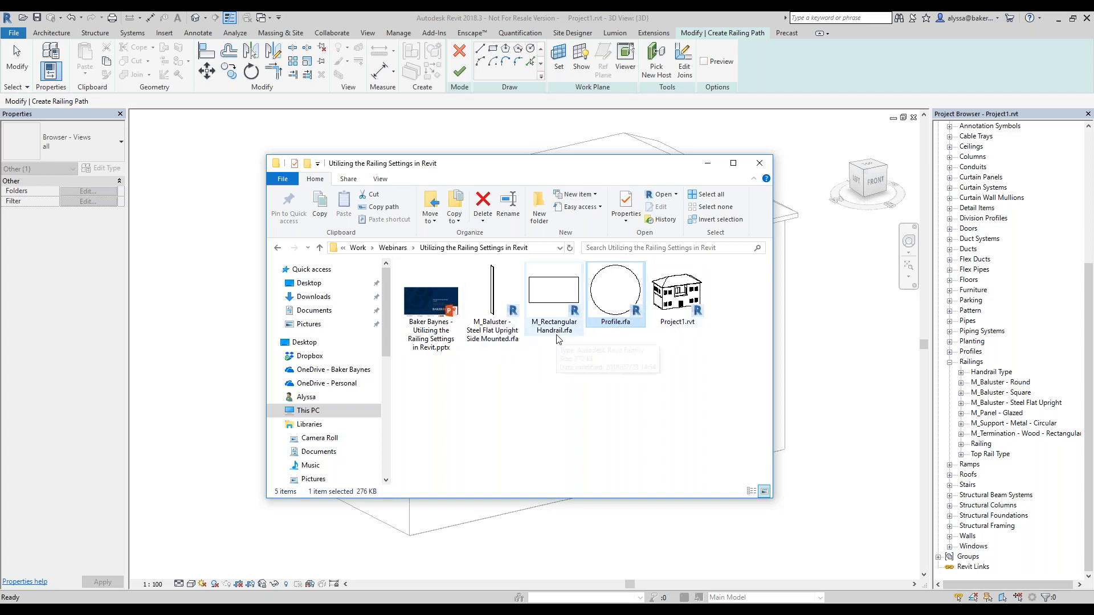
click(493, 325)
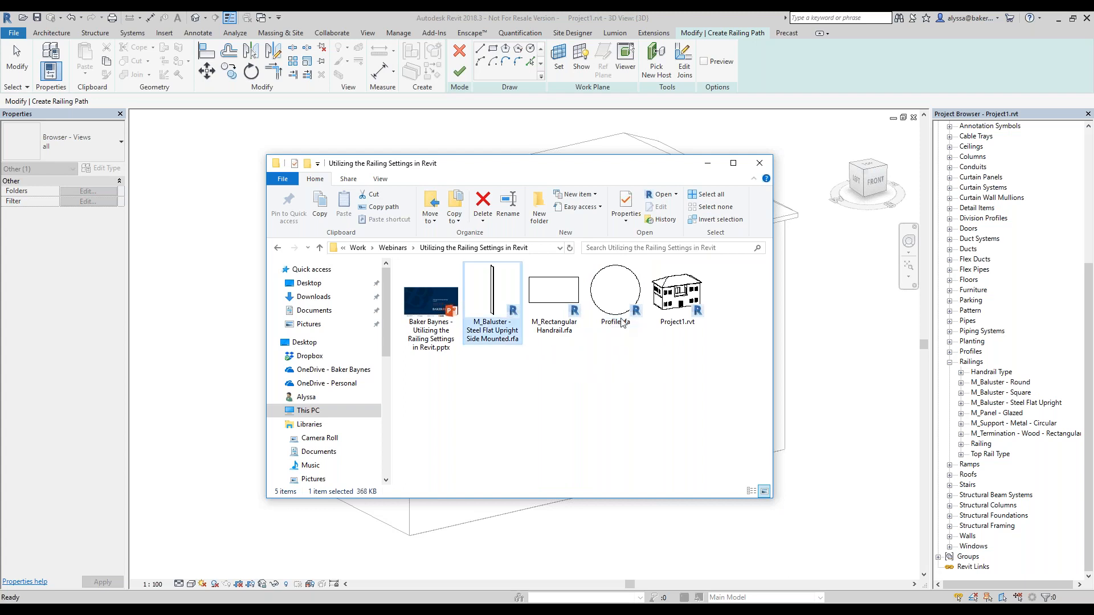
click(645, 358)
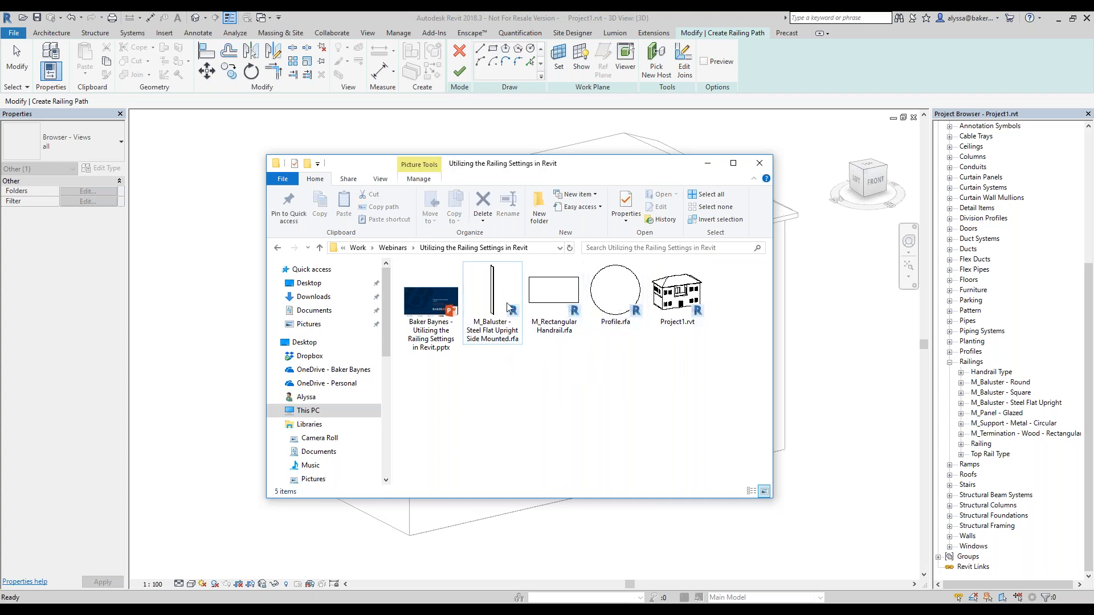
click(491, 292)
double_click(491, 292)
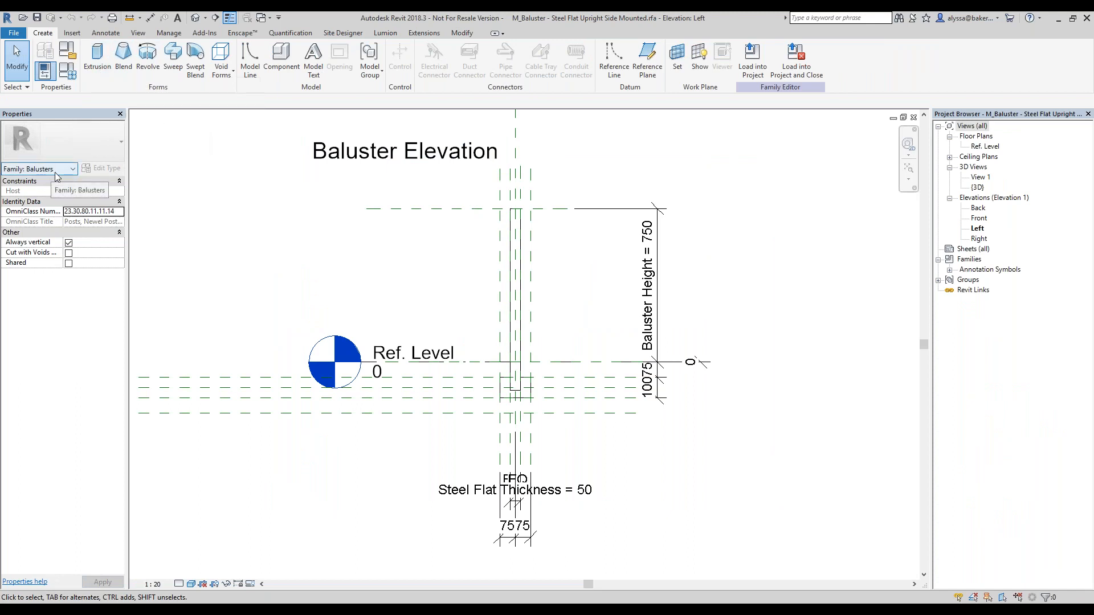
Show the side-mounted baluster in the default 3D view and turn it to see the corner between its left and front sides
middle_drag(420, 281, 429, 324)
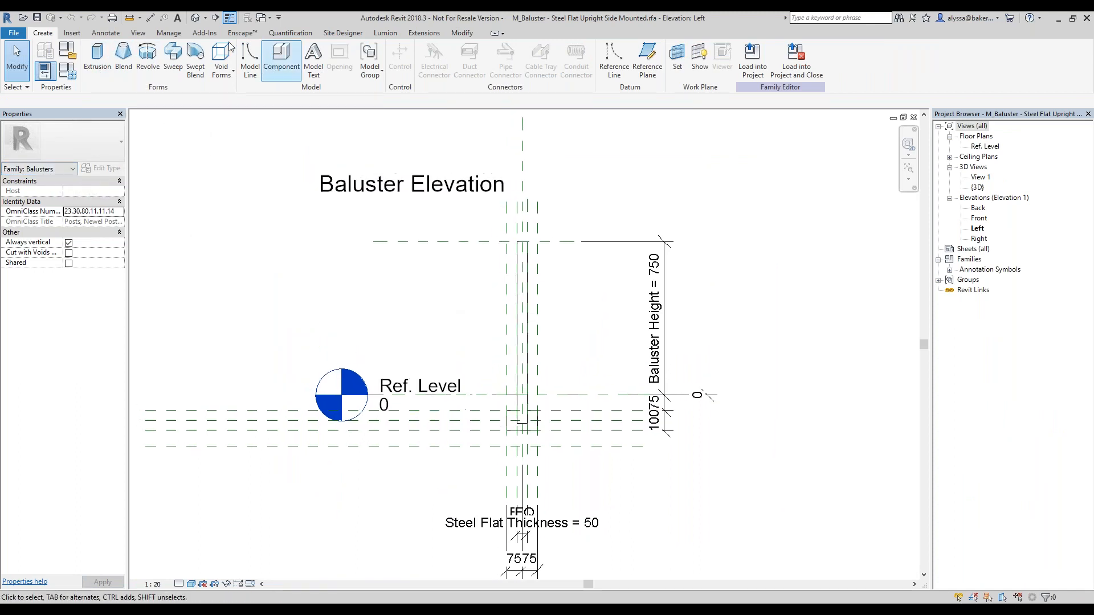
click(194, 19)
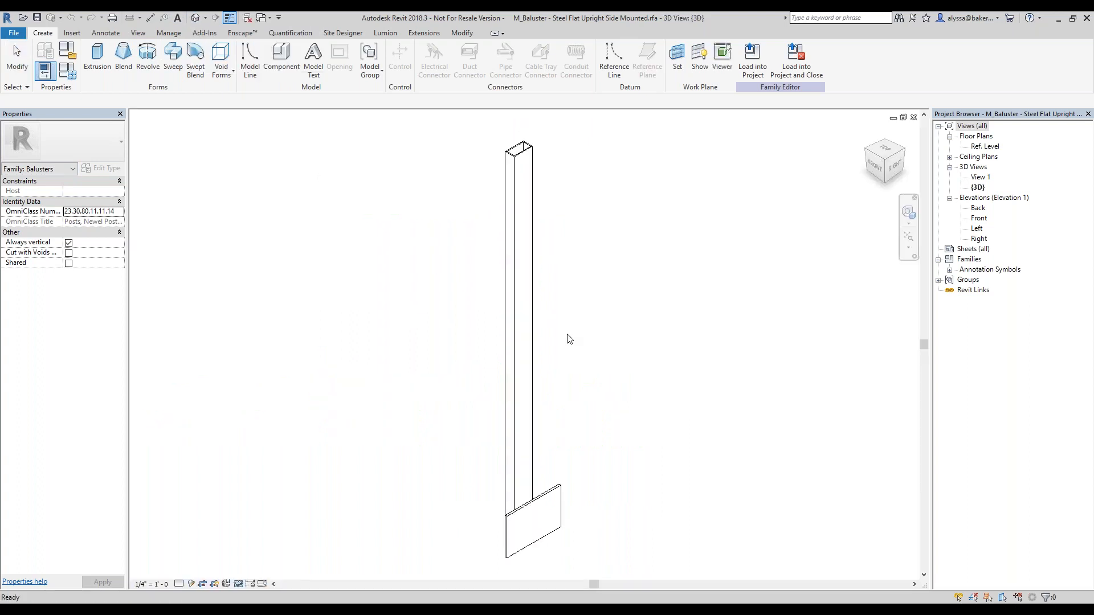
click(868, 154)
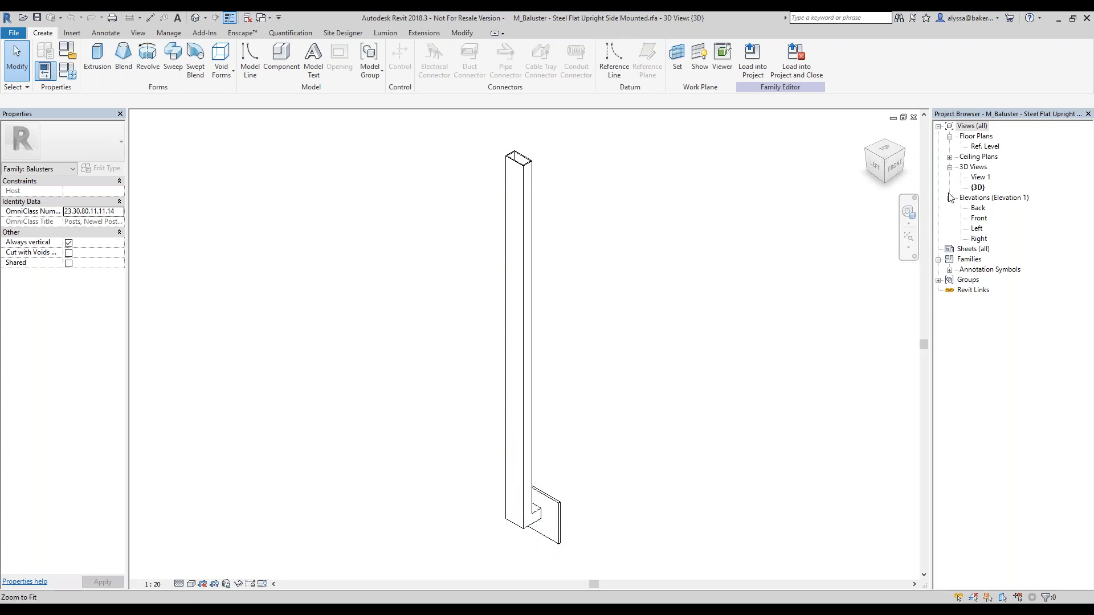
Inspect the baluster in the Front and Left elevations, including its mounting plate below the Ref. Level
double_click(978, 218)
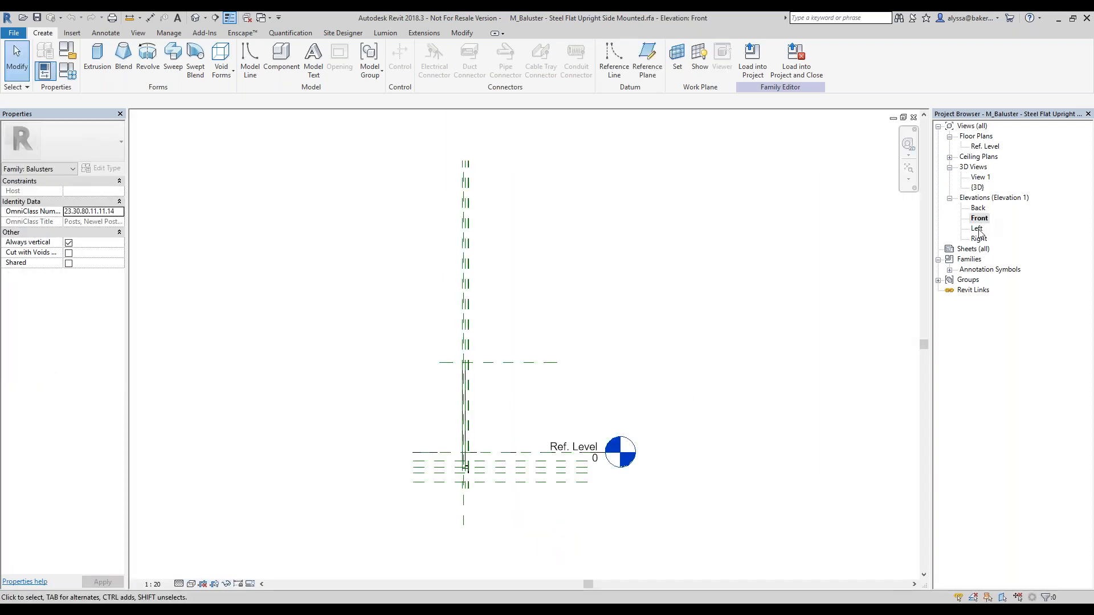
double_click(978, 228)
double_click(979, 239)
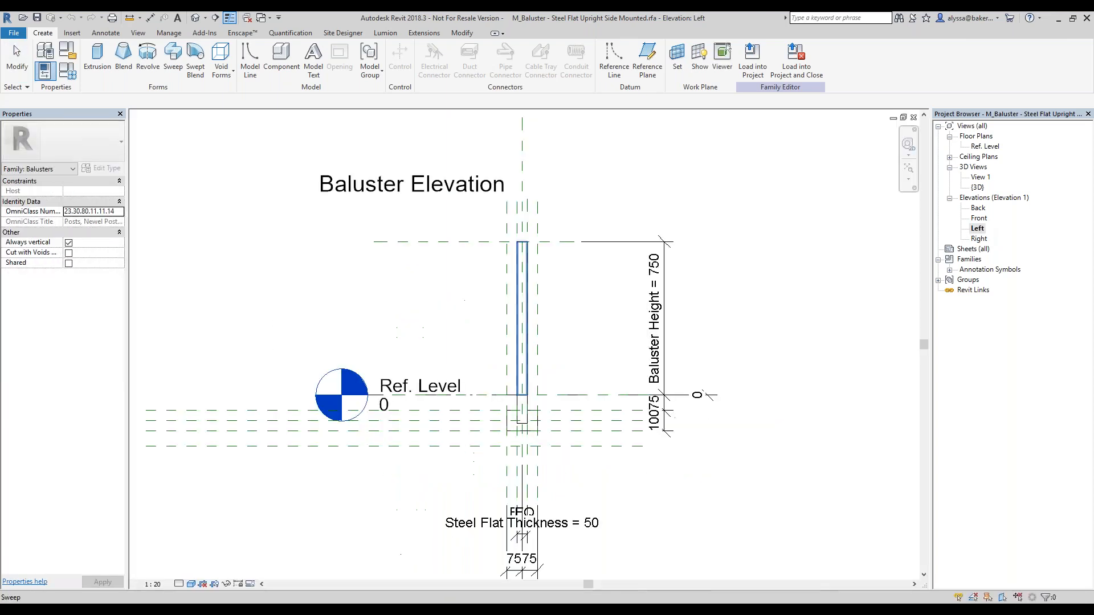
middle_drag(486, 344, 502, 318)
middle_drag(588, 430, 582, 481)
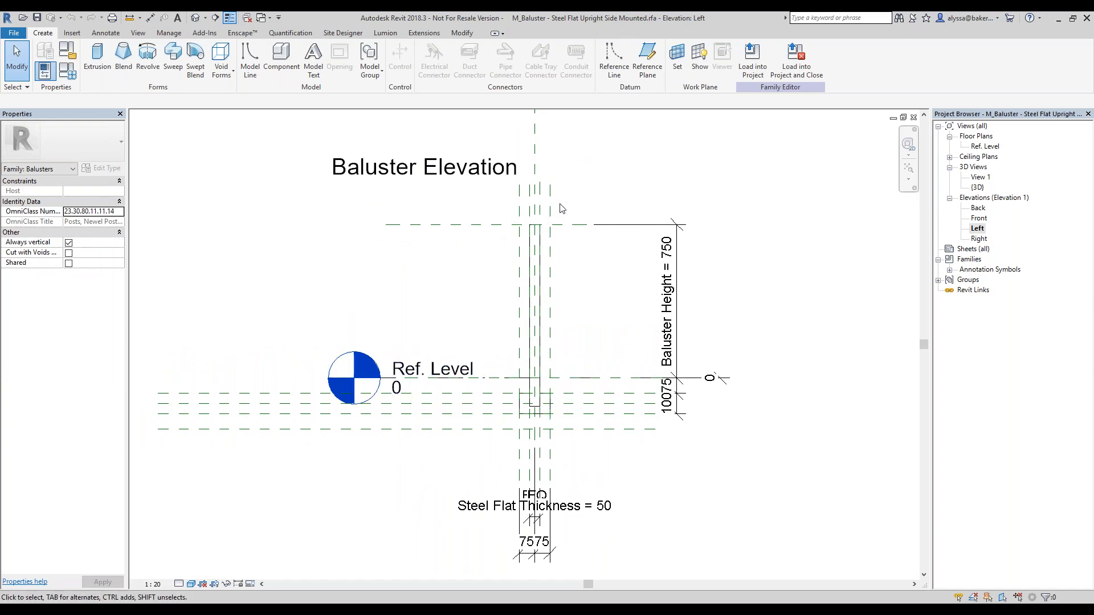
middle_drag(562, 292, 579, 305)
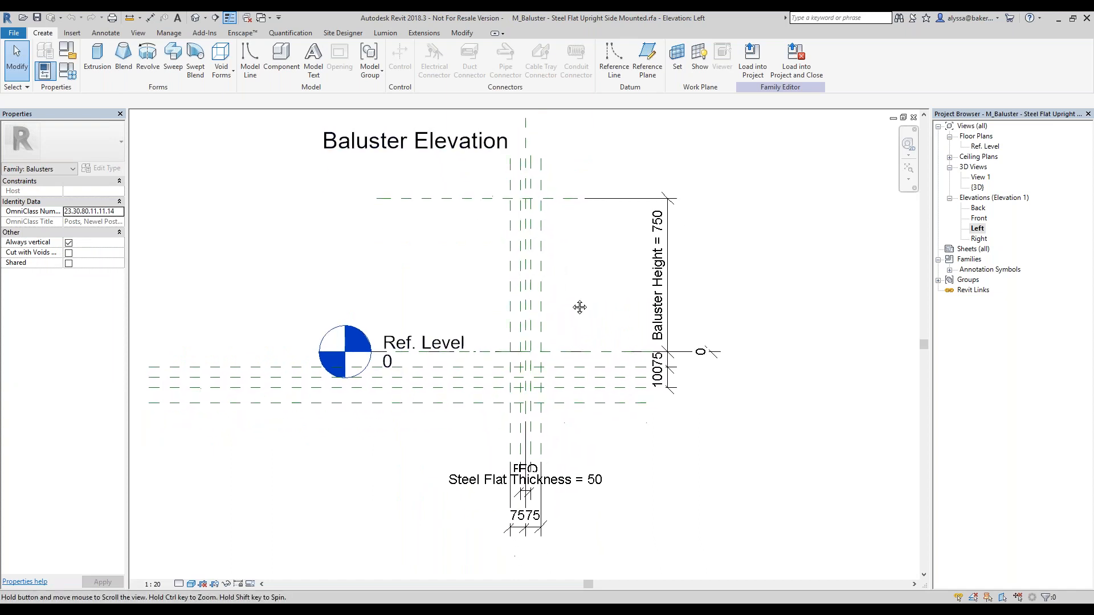
scroll(539, 388, up, 3)
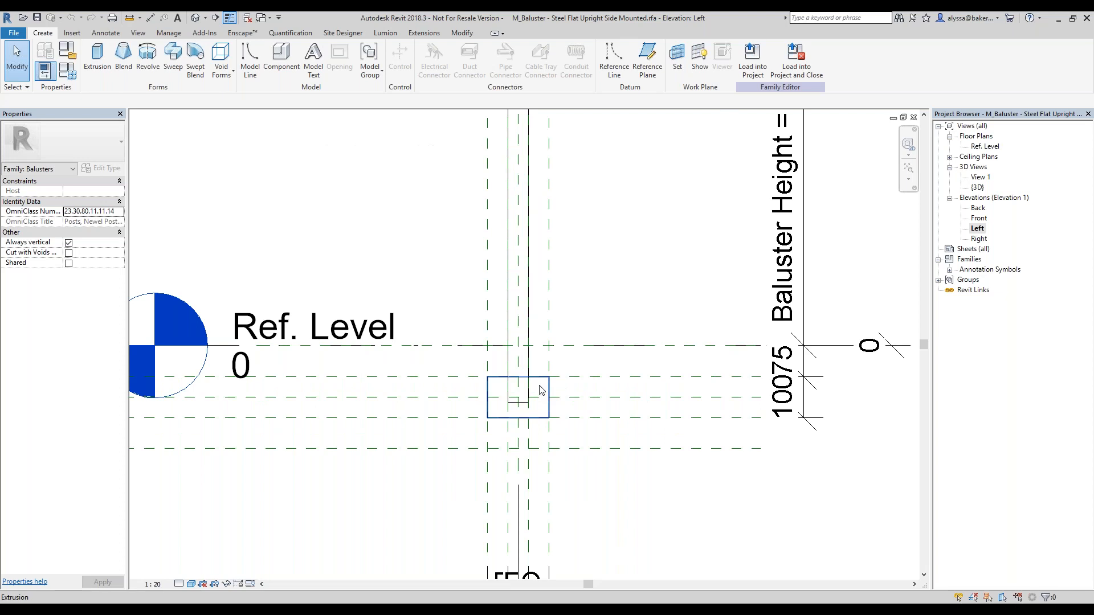
scroll(540, 386, down, 1)
middle_drag(528, 350, 520, 365)
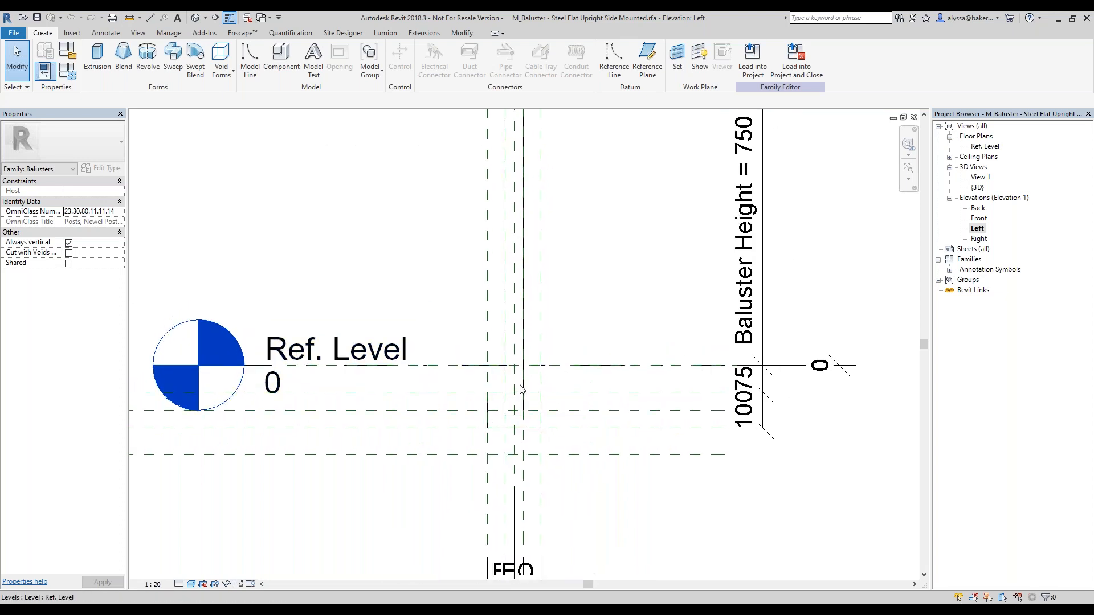
Examine the mounting plate extrusion and the dimensions locating it below the Ref. Level, along with the baluster height
click(574, 398)
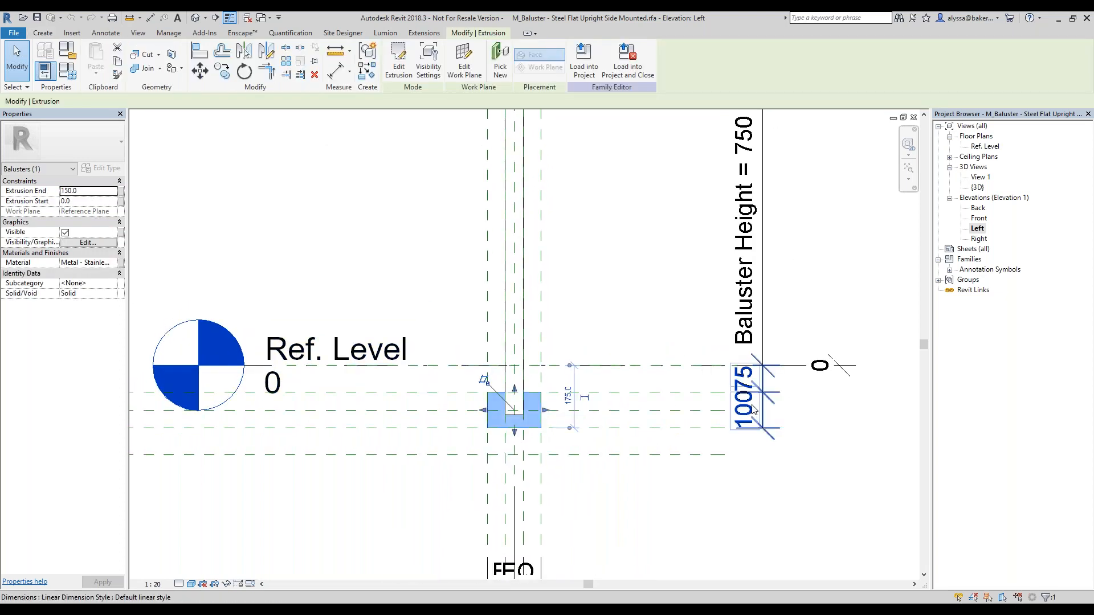
click(763, 429)
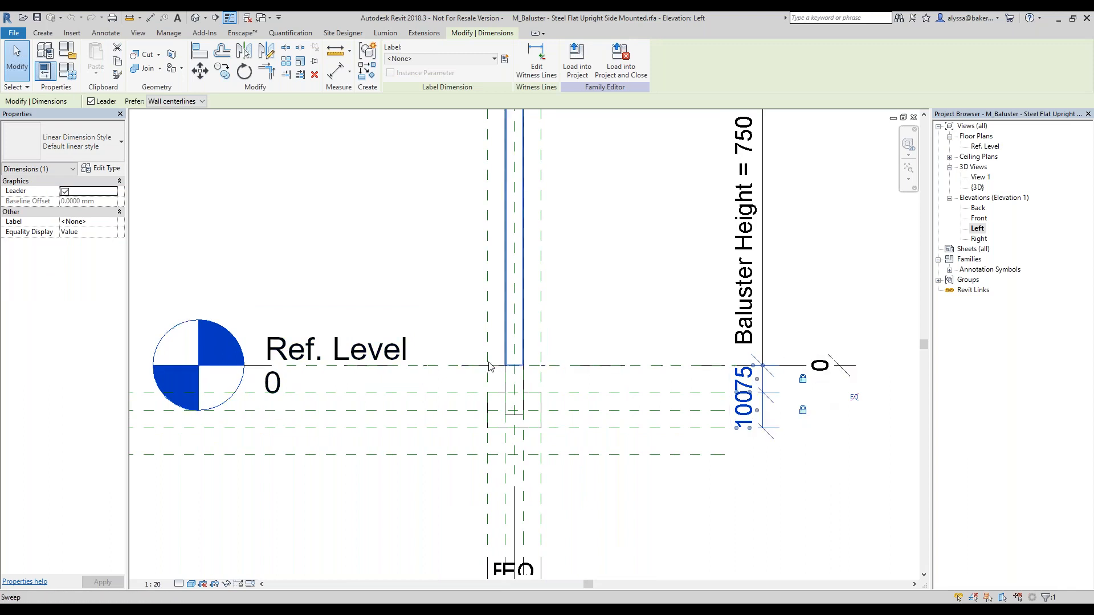
middle_drag(505, 408, 552, 389)
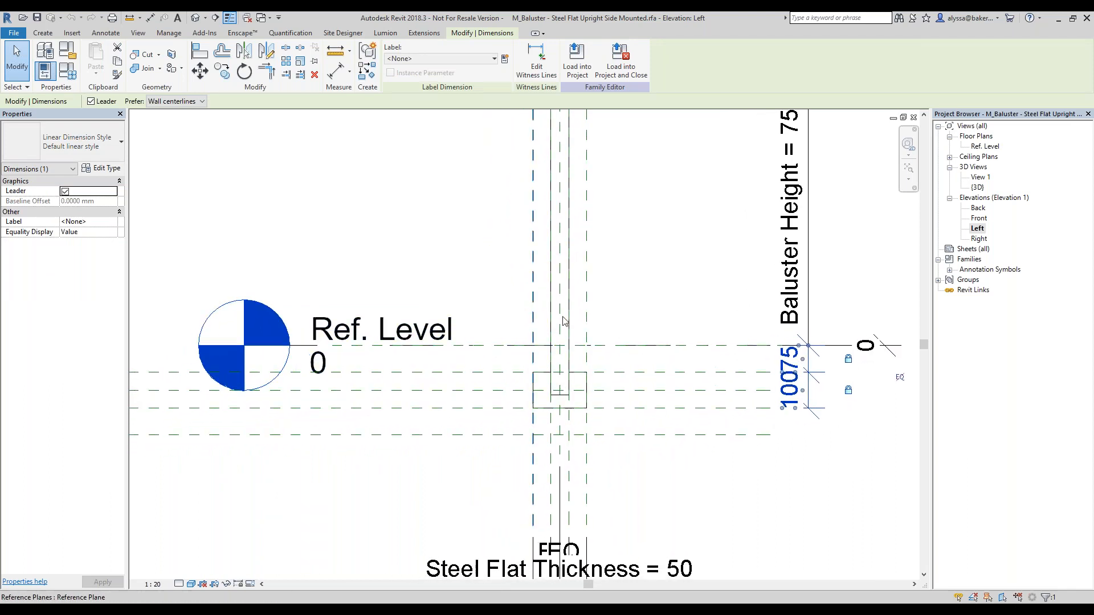
middle_drag(615, 372, 564, 437)
middle_drag(592, 349, 588, 382)
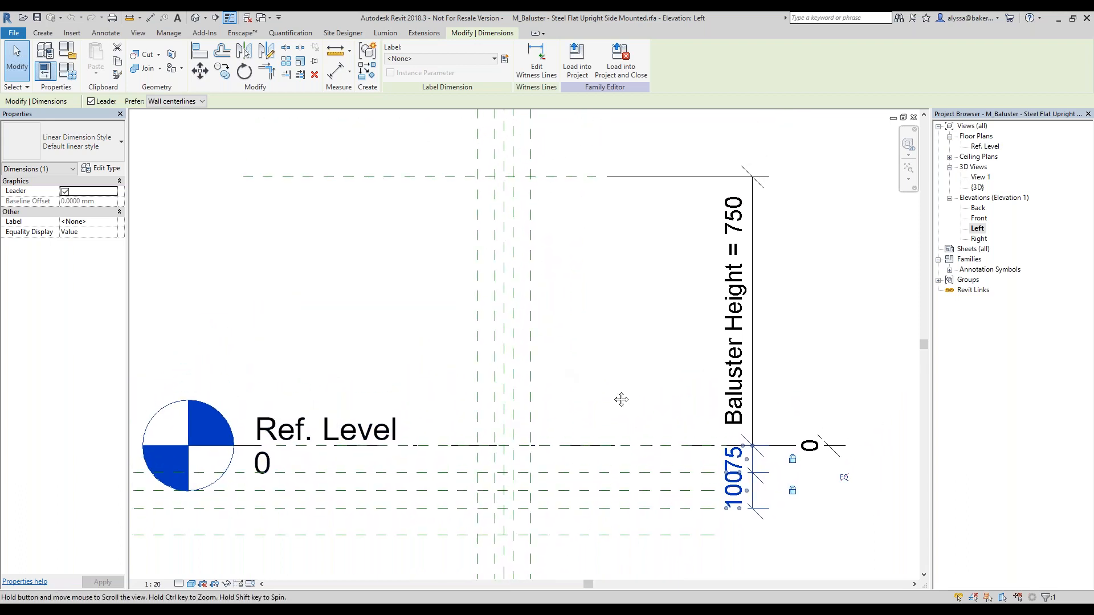
scroll(616, 382, down, 2)
middle_drag(616, 379, 601, 384)
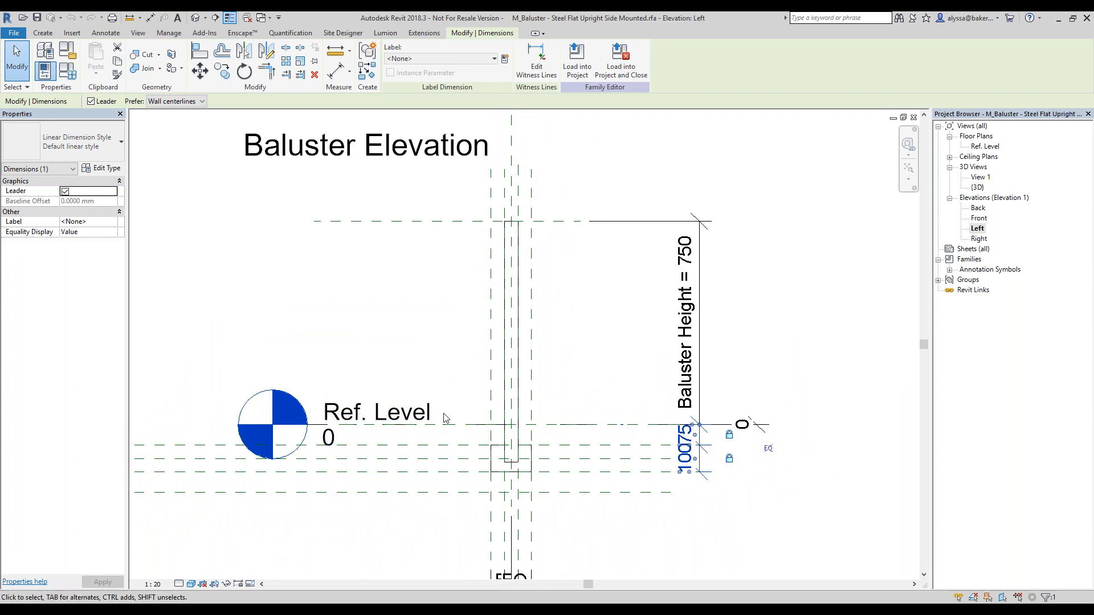
Inspect the upper upright sweep, the lower bracket sweep and the mounting plate extrusion around the Ref. Level in the Left elevation
middle_drag(563, 420, 567, 442)
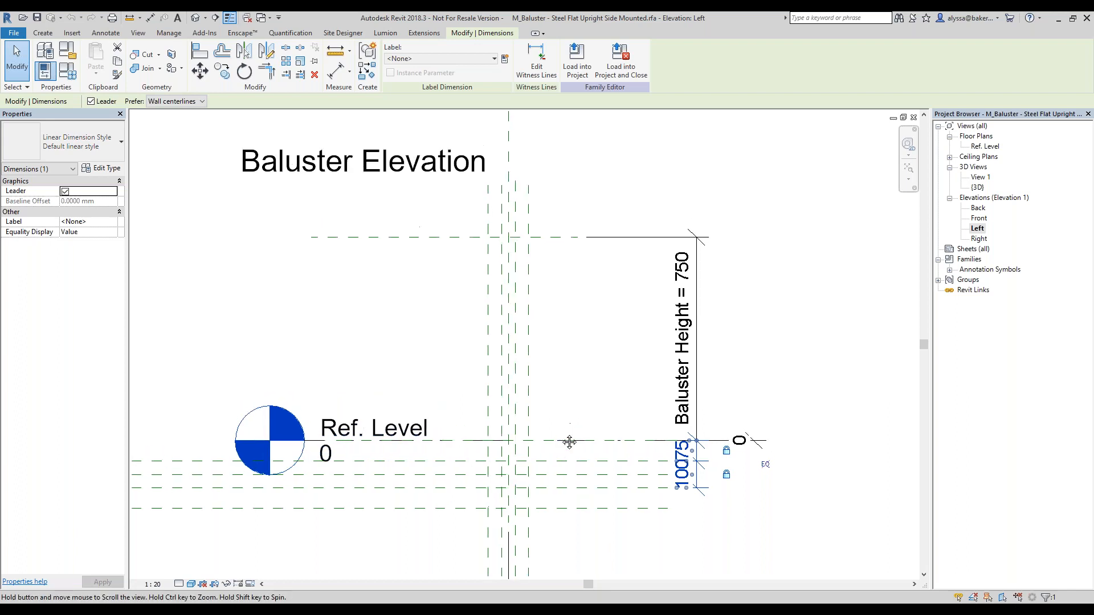
click(499, 450)
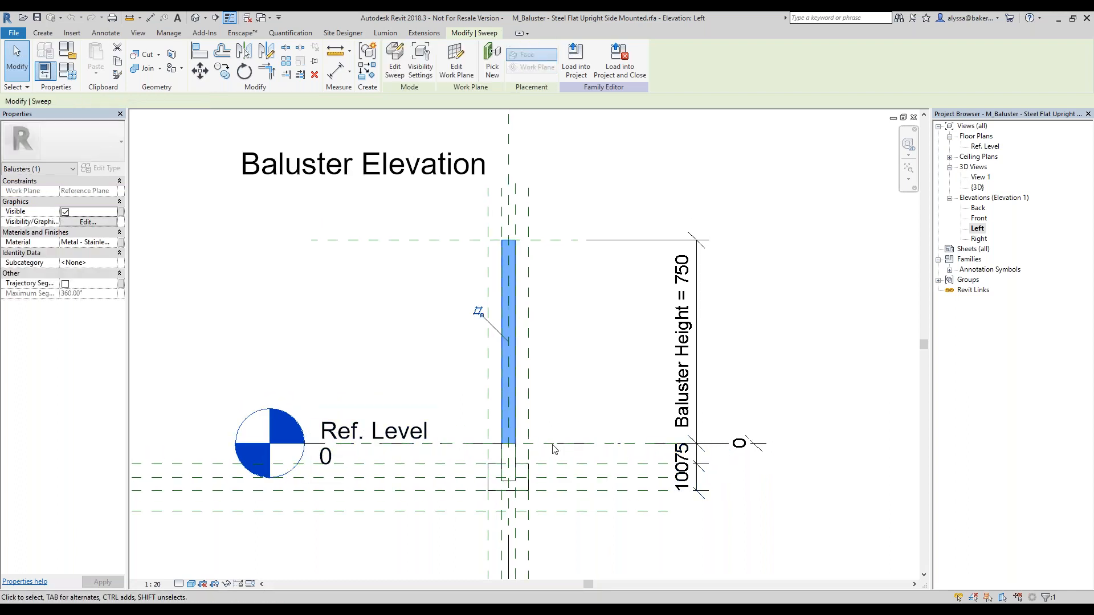
scroll(562, 442, up, 2)
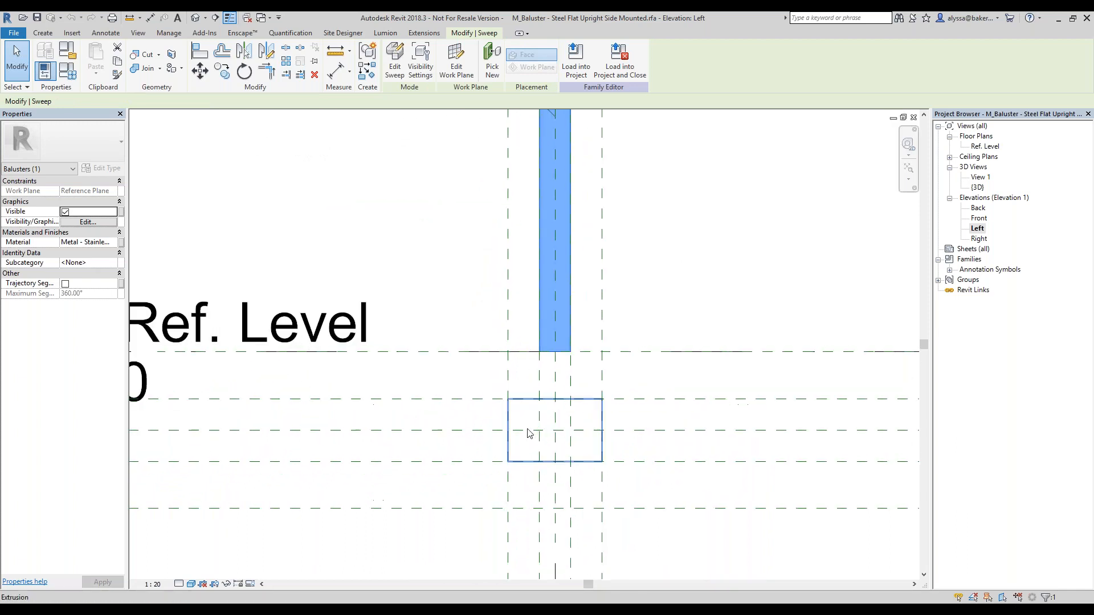
scroll(528, 432, down, 1)
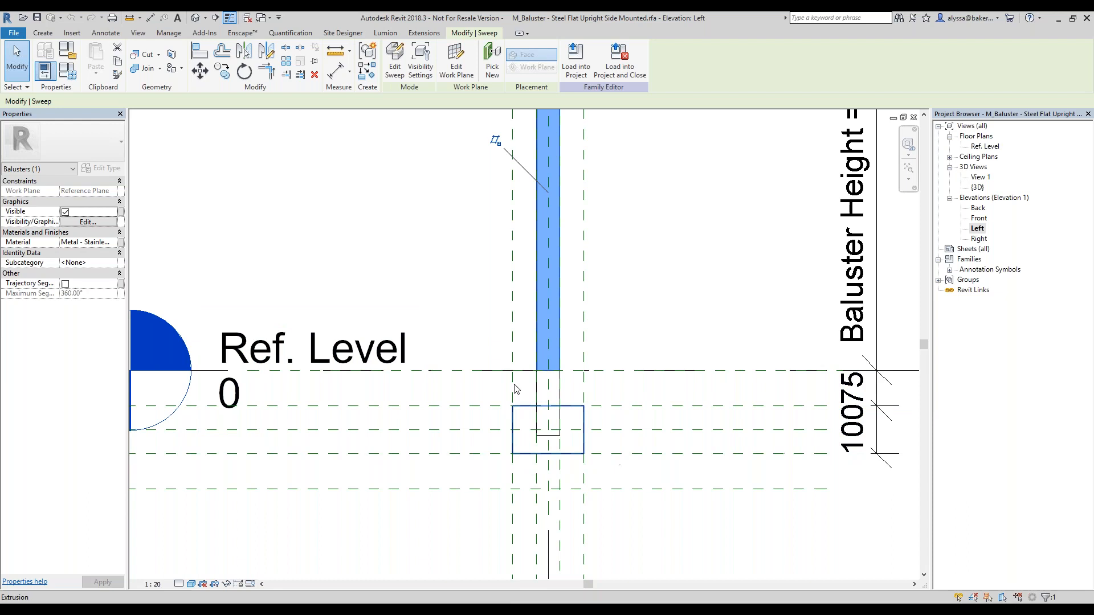
click(555, 437)
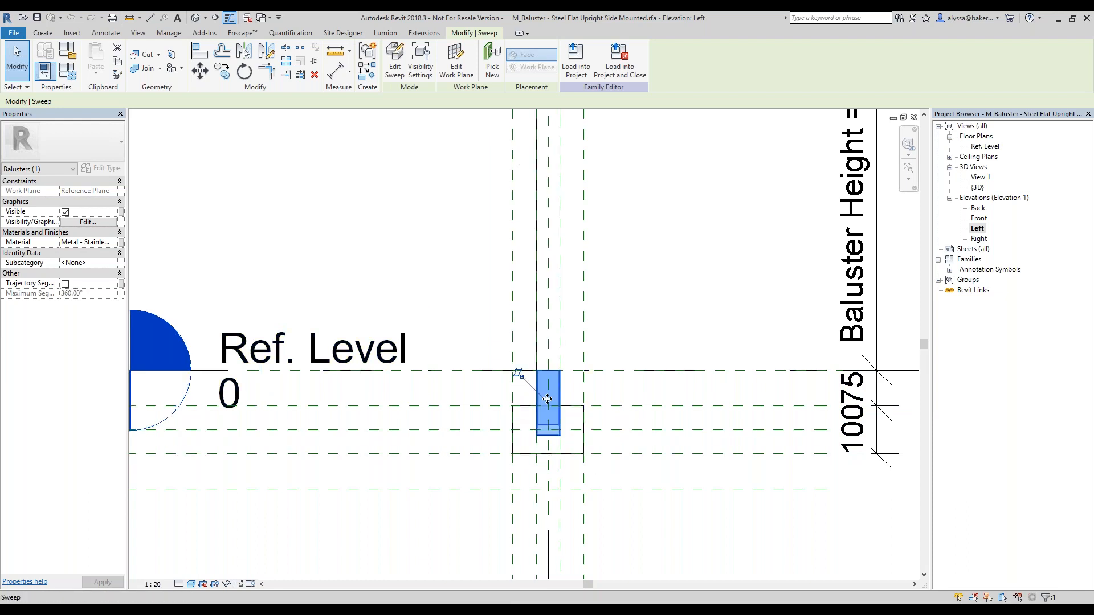
click(570, 448)
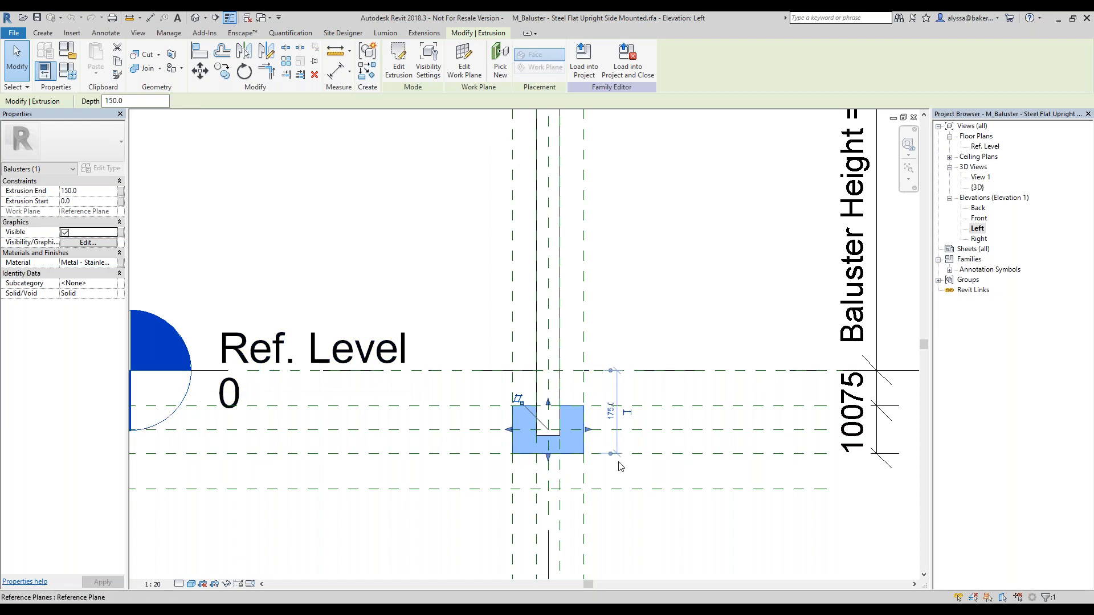
Examine the Steel Flat Thickness dimension and the plate width dimensions below the baluster in the Left elevation
middle_drag(663, 467, 644, 446)
scroll(644, 446, down, 4)
click(665, 486)
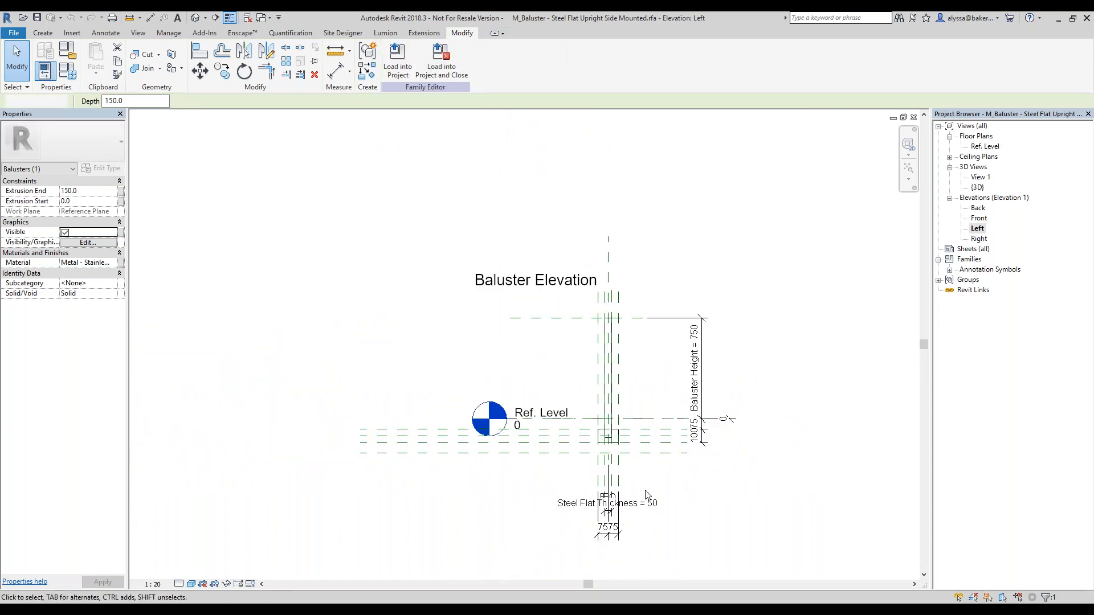
middle_drag(639, 496, 631, 491)
scroll(631, 491, up, 3)
click(613, 459)
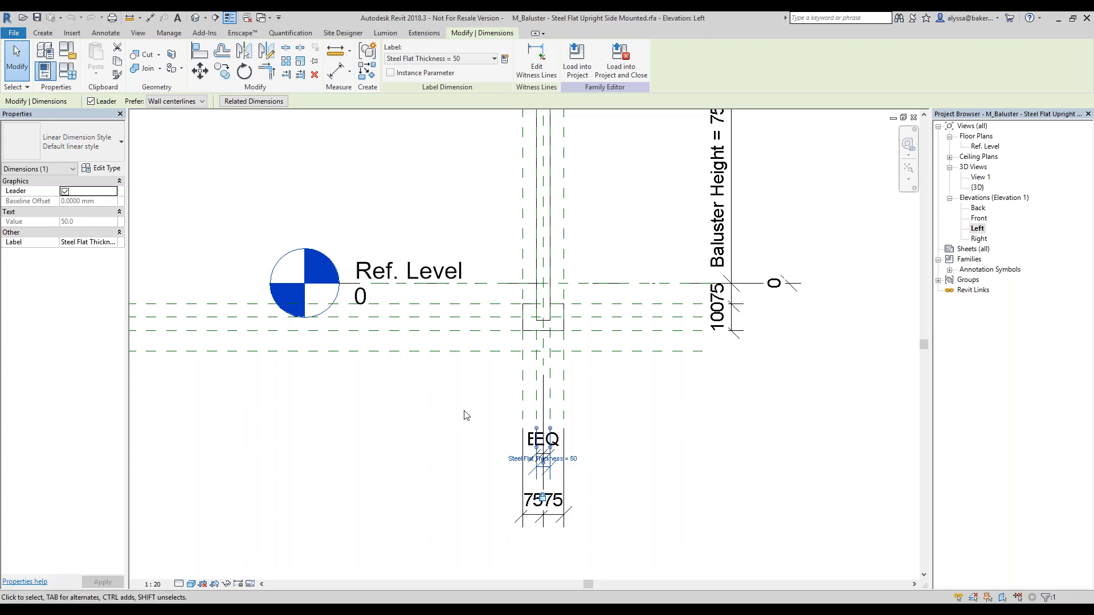
middle_drag(479, 432, 436, 466)
scroll(436, 466, down, 2)
click(420, 318)
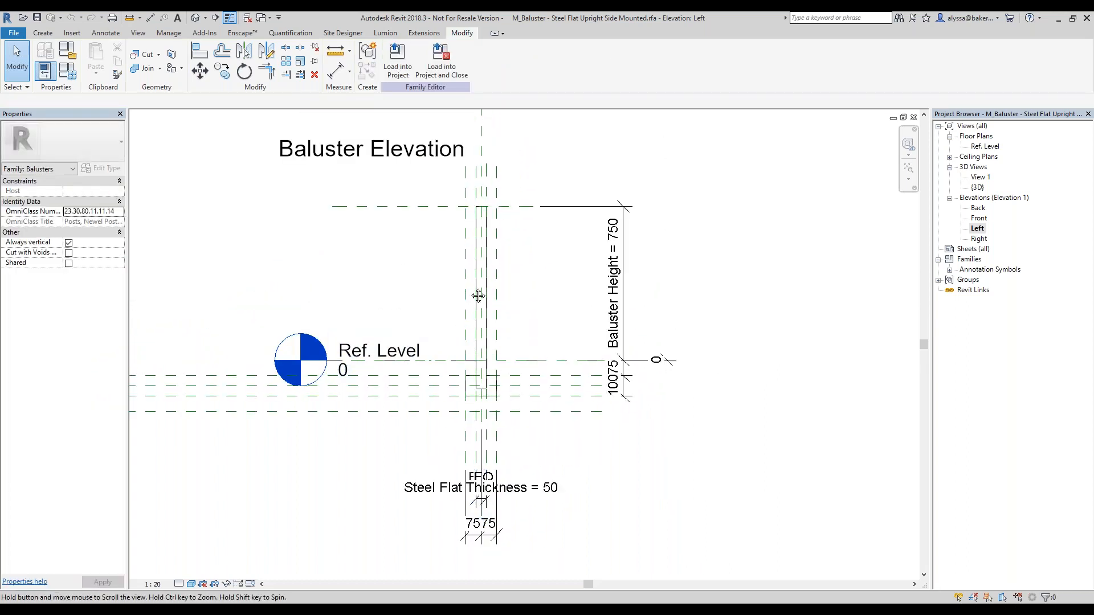
Review the dimensions locating the mounting plate below the Ref. Level and the upright sweep above it
middle_drag(477, 292, 515, 298)
click(654, 397)
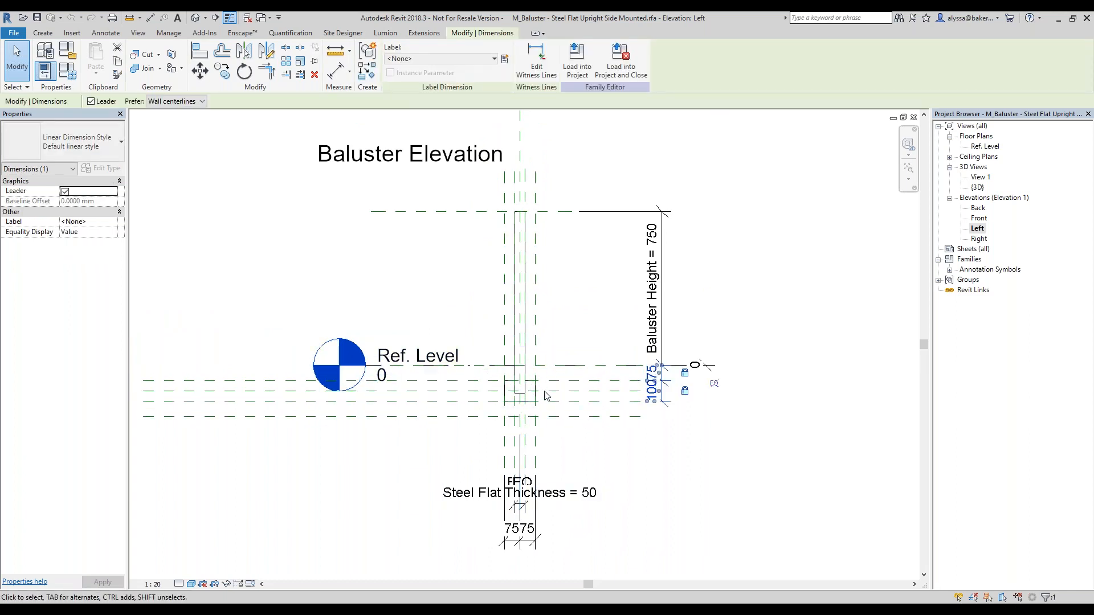
scroll(527, 365, up, 3)
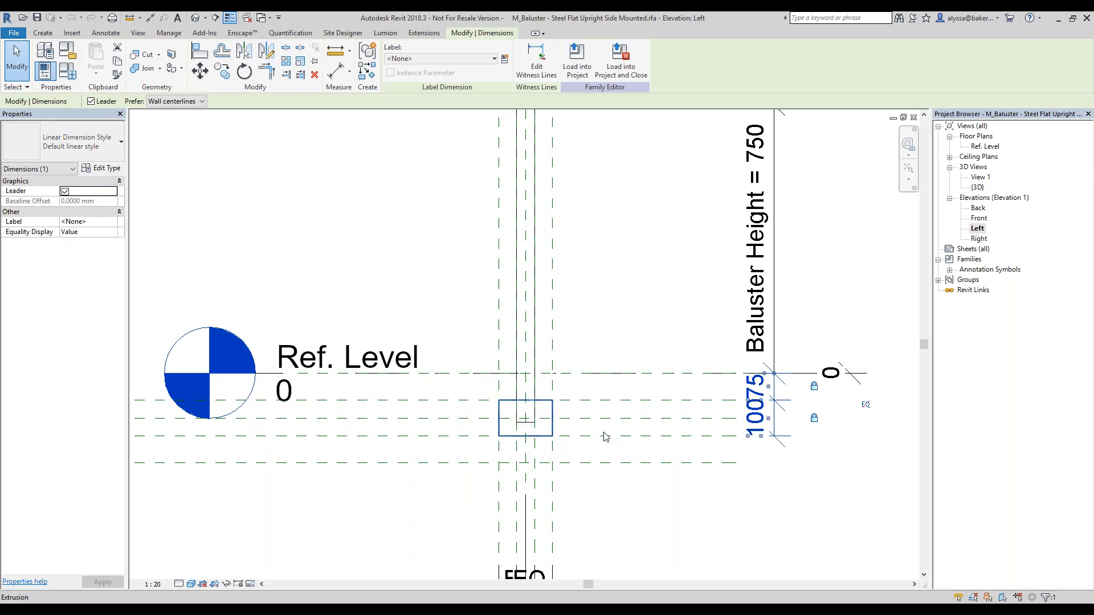
middle_drag(749, 401, 721, 408)
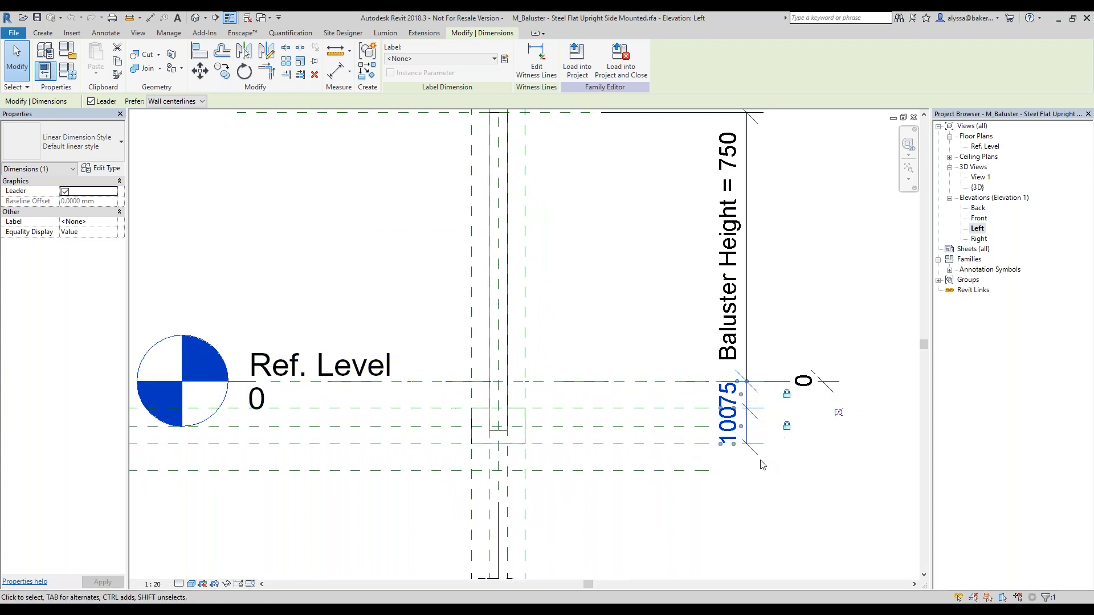
click(634, 313)
scroll(627, 341, down, 1)
middle_drag(627, 305, 628, 353)
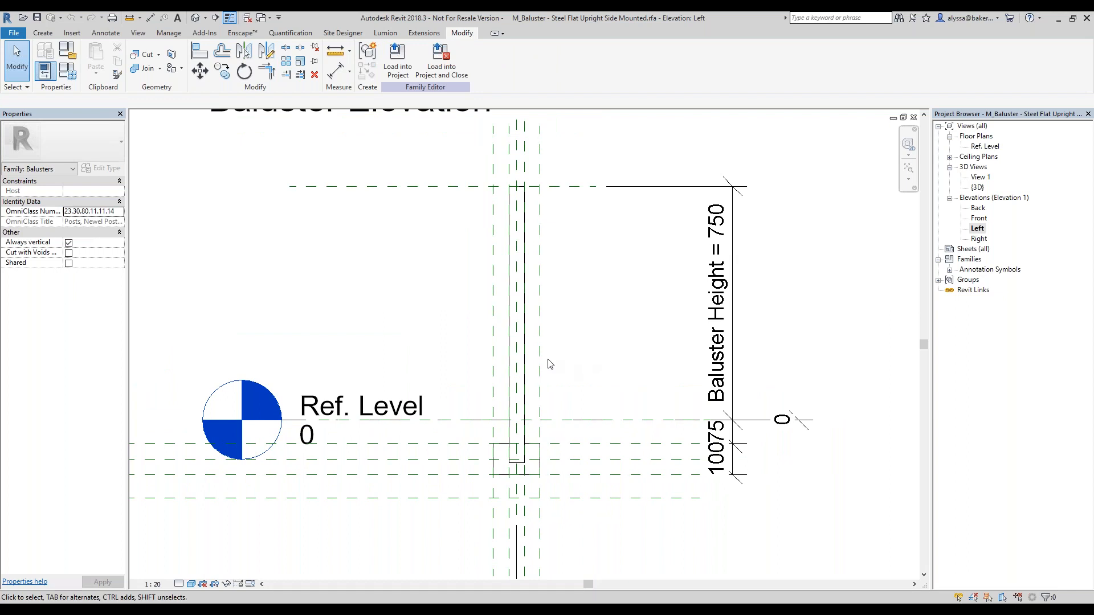
click(521, 355)
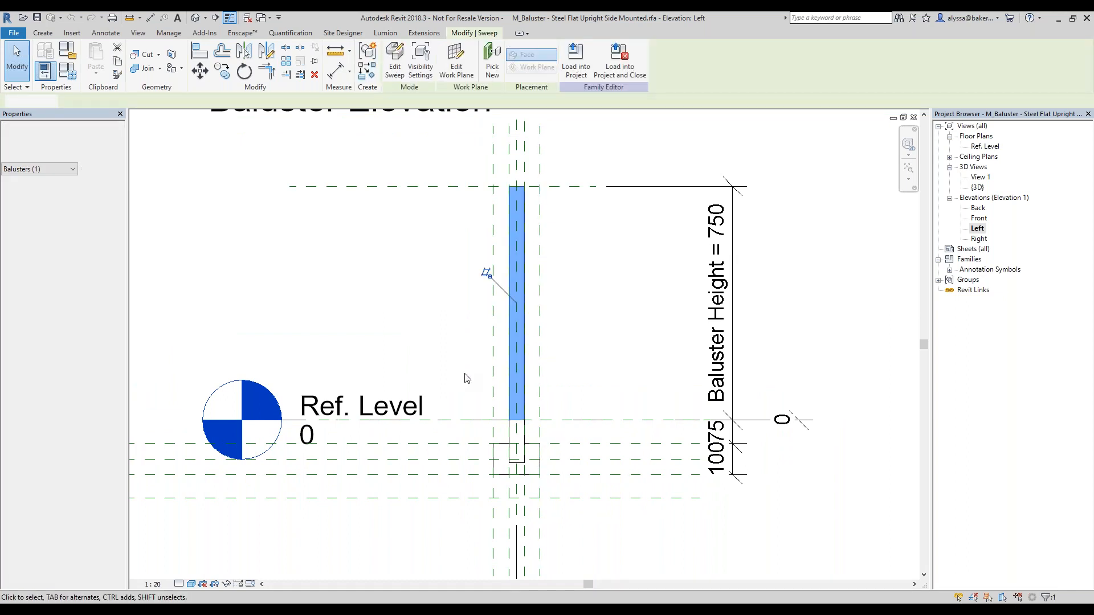
click(467, 378)
View the baluster in the Right elevation and close all open views of the baluster family
click(978, 238)
click(914, 118)
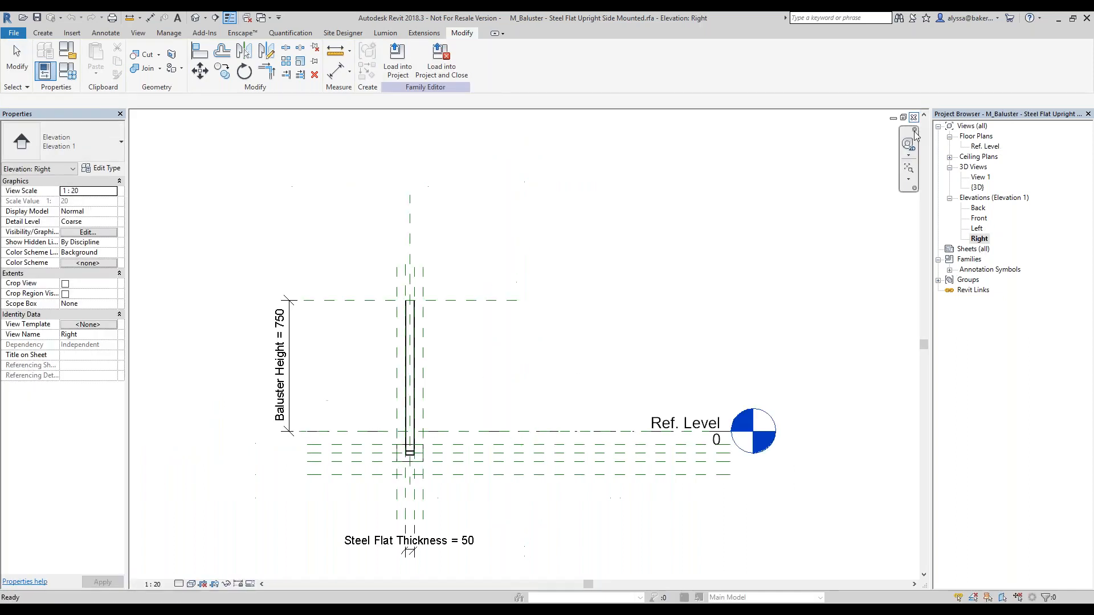
click(914, 118)
click(914, 118)
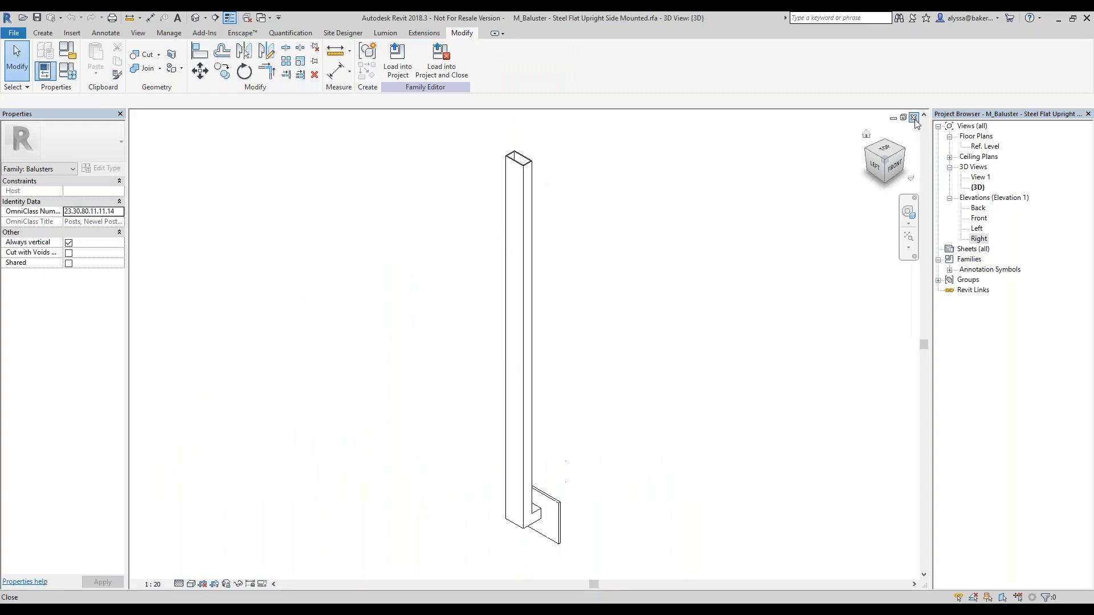
click(914, 118)
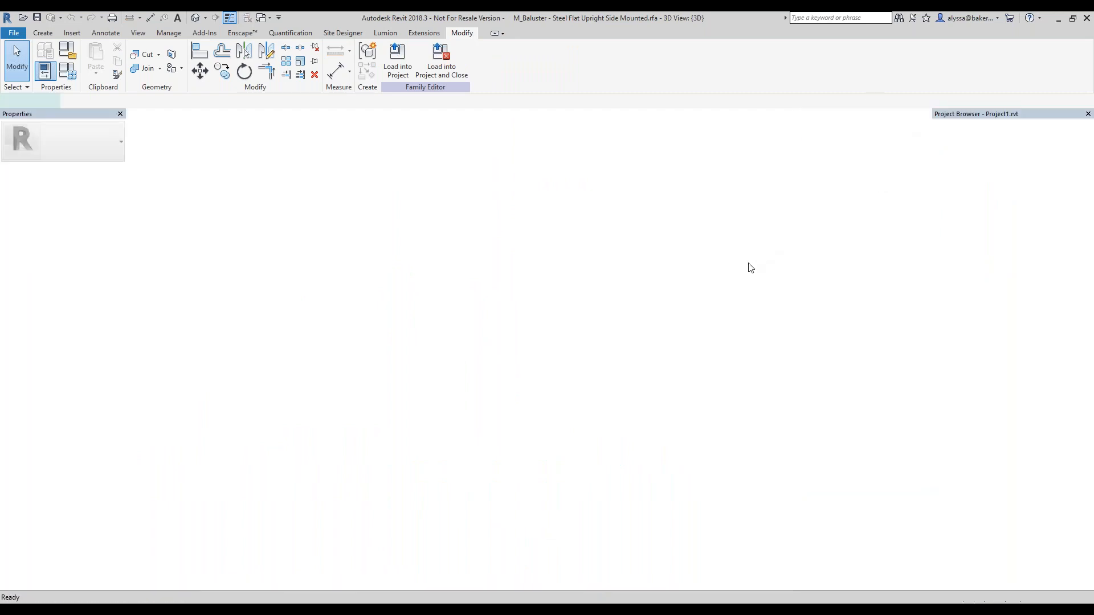
Switch to the File Explorer webinar folder and open the family M_Rectangular Handrail.rfa
click(144, 603)
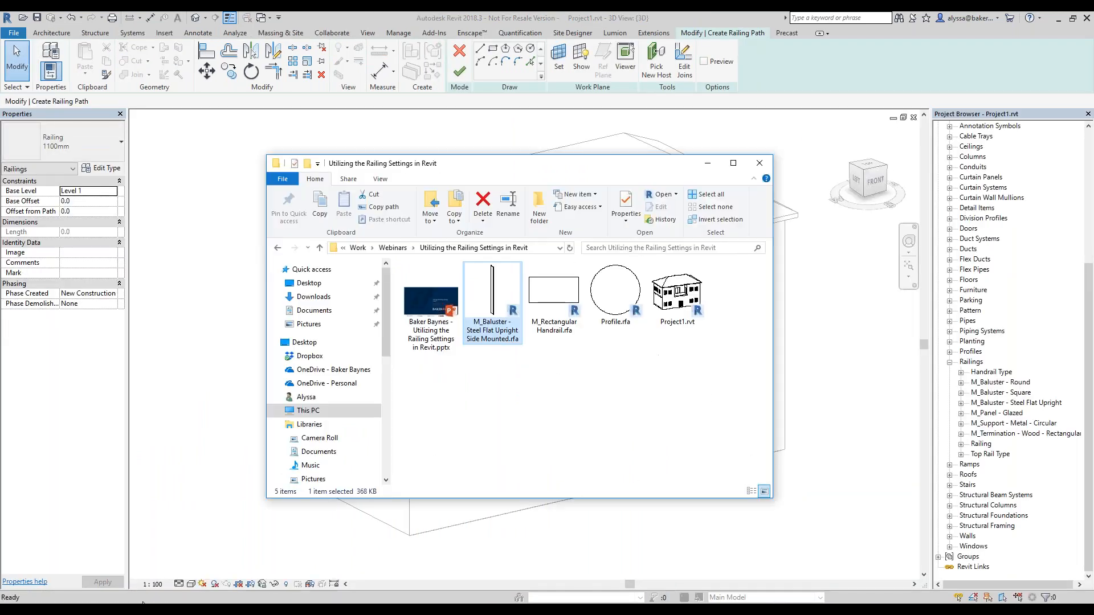
click(551, 293)
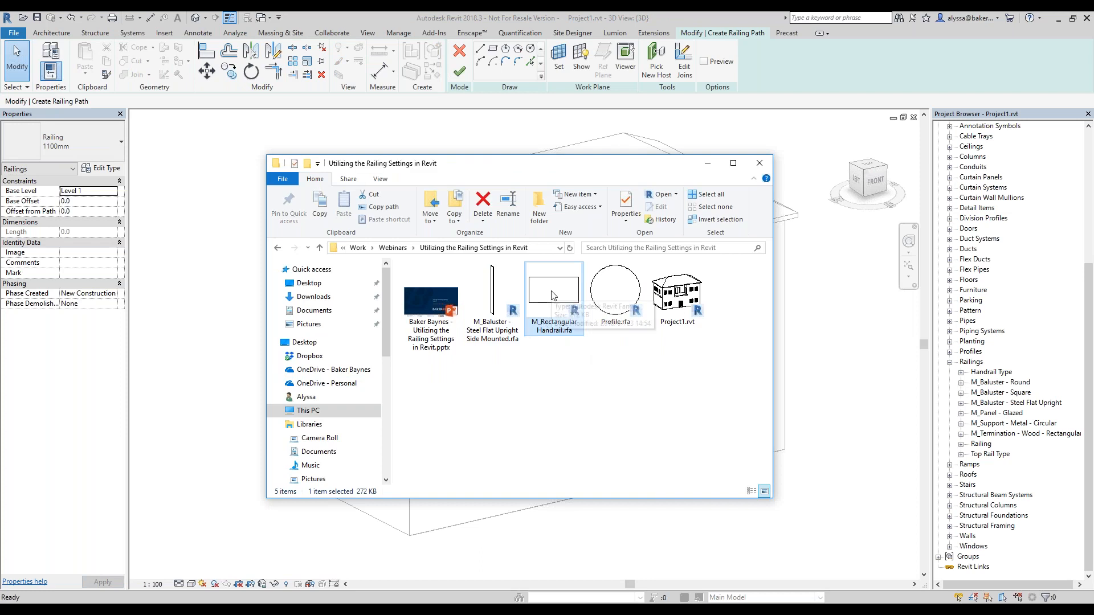
double_click(551, 295)
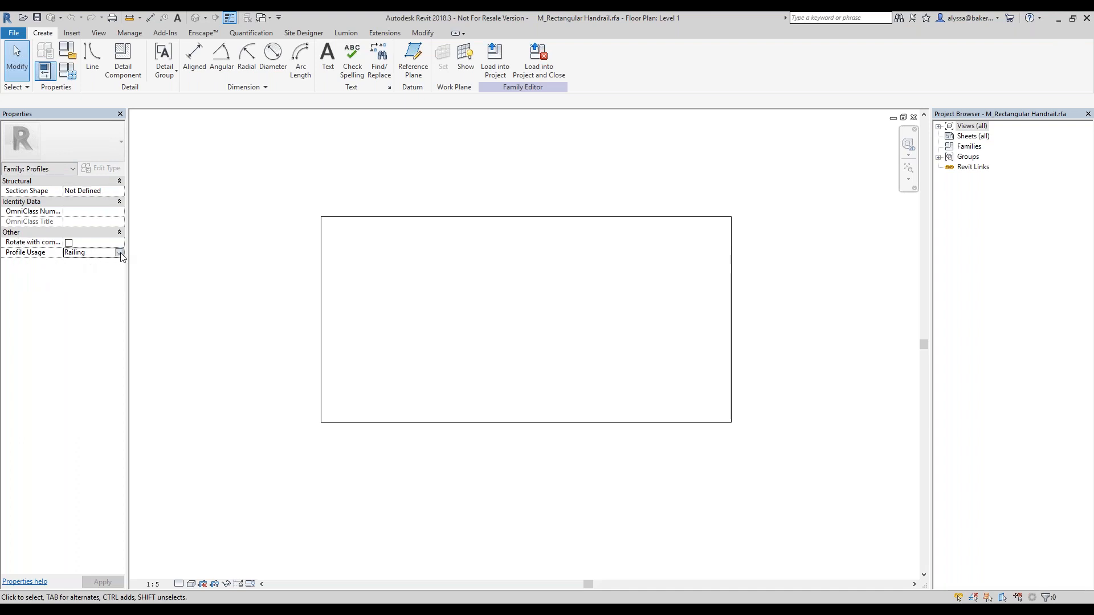
Review the Profile Usage options of the rectangular handrail family, keeping Railing
click(120, 253)
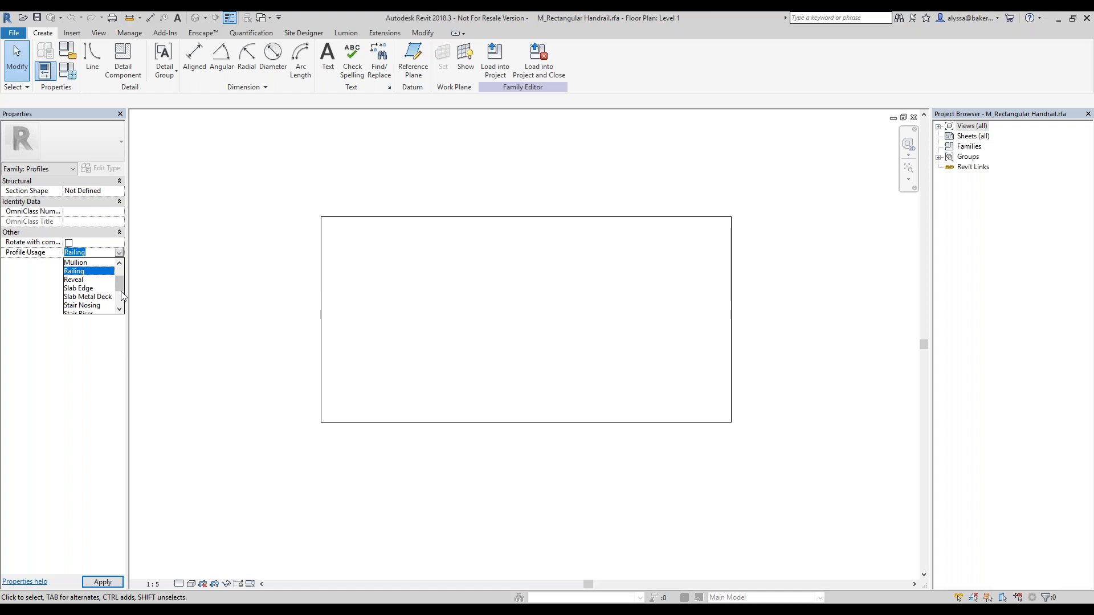
drag(121, 299, 119, 275)
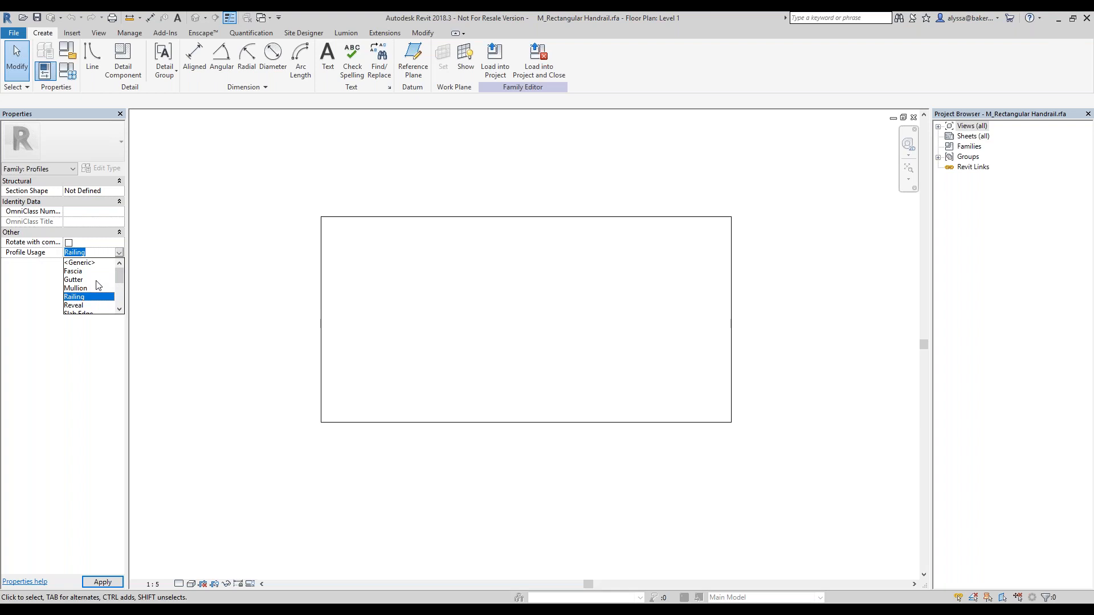
click(197, 285)
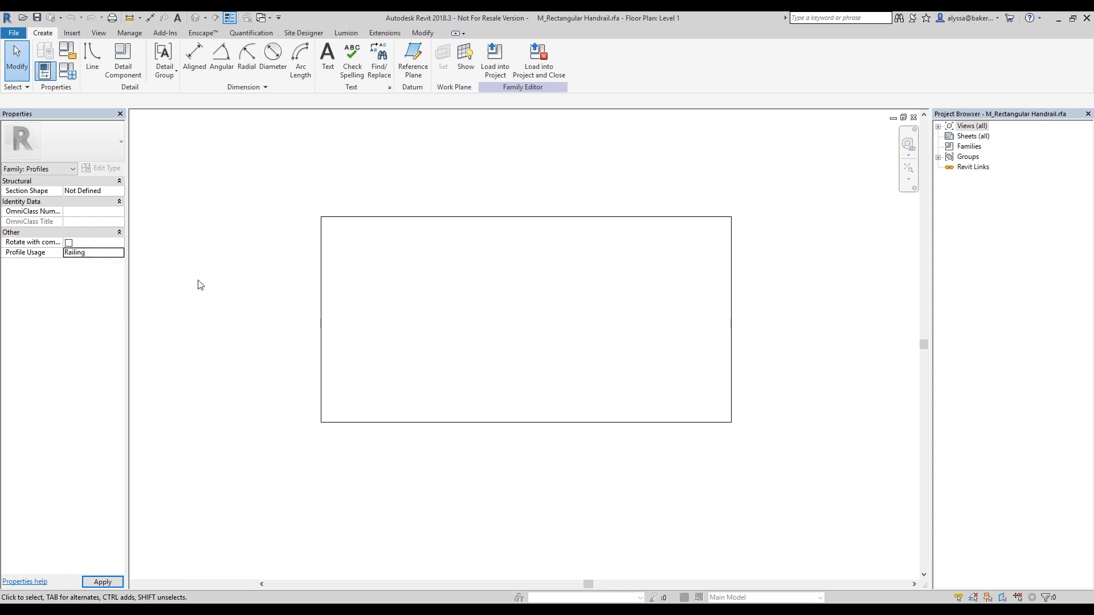
Check the width and height of the rectangular handrail profile by selecting its individual lines and the whole outline
click(322, 247)
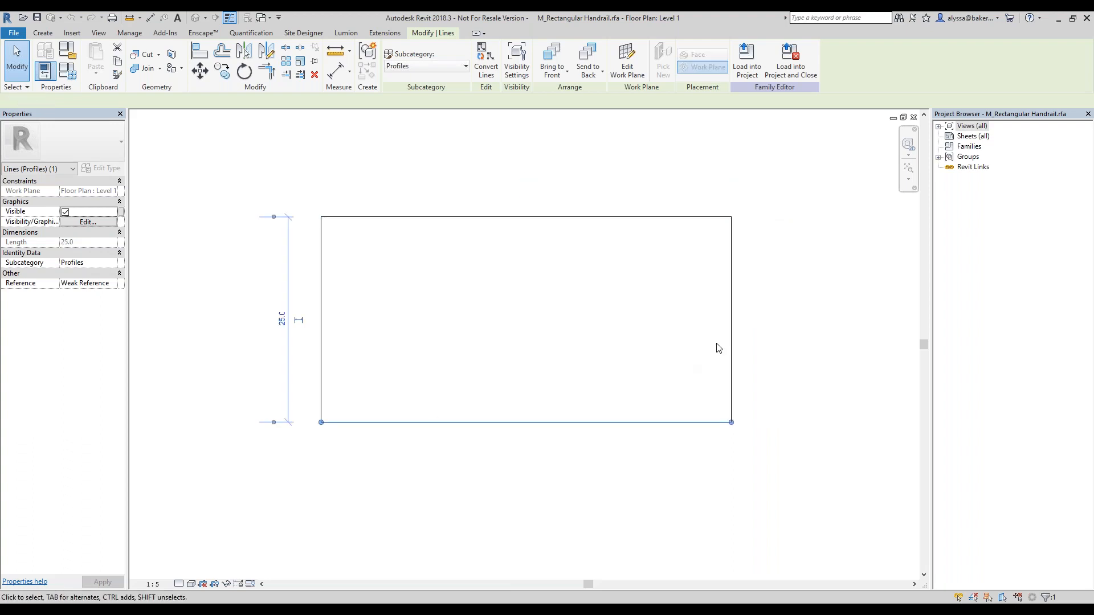
click(732, 347)
click(572, 217)
scroll(487, 315, down, 2)
click(340, 359)
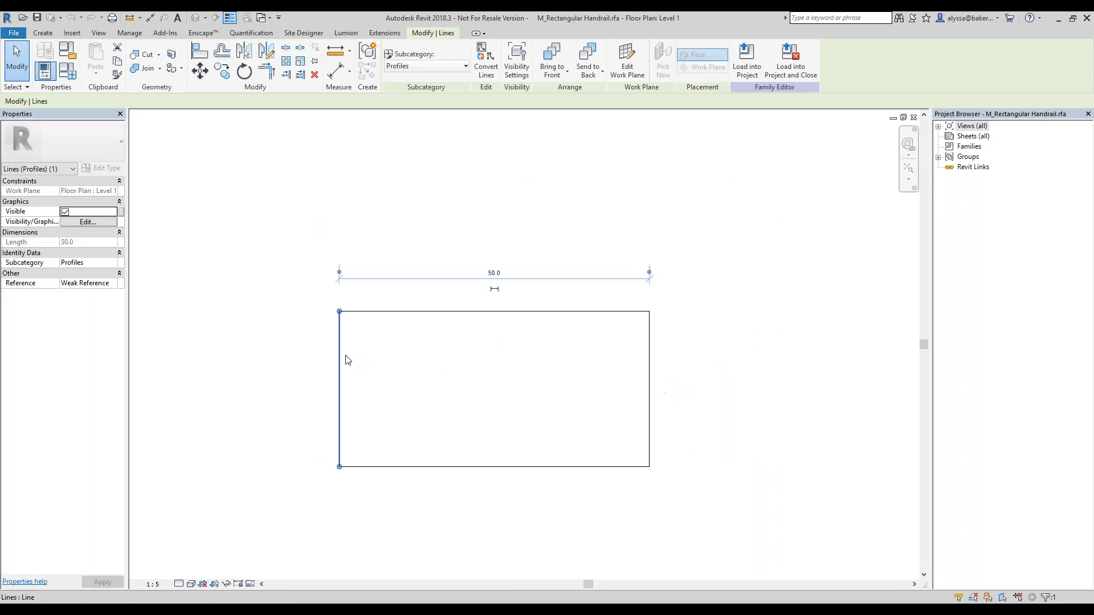
click(443, 436)
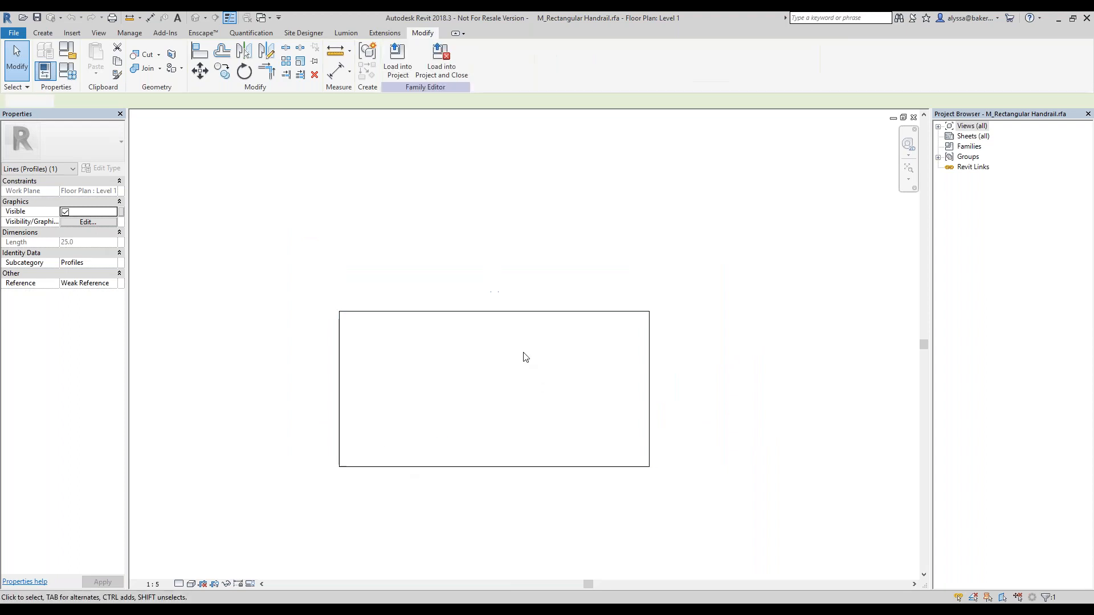
drag(299, 275, 713, 505)
click(546, 209)
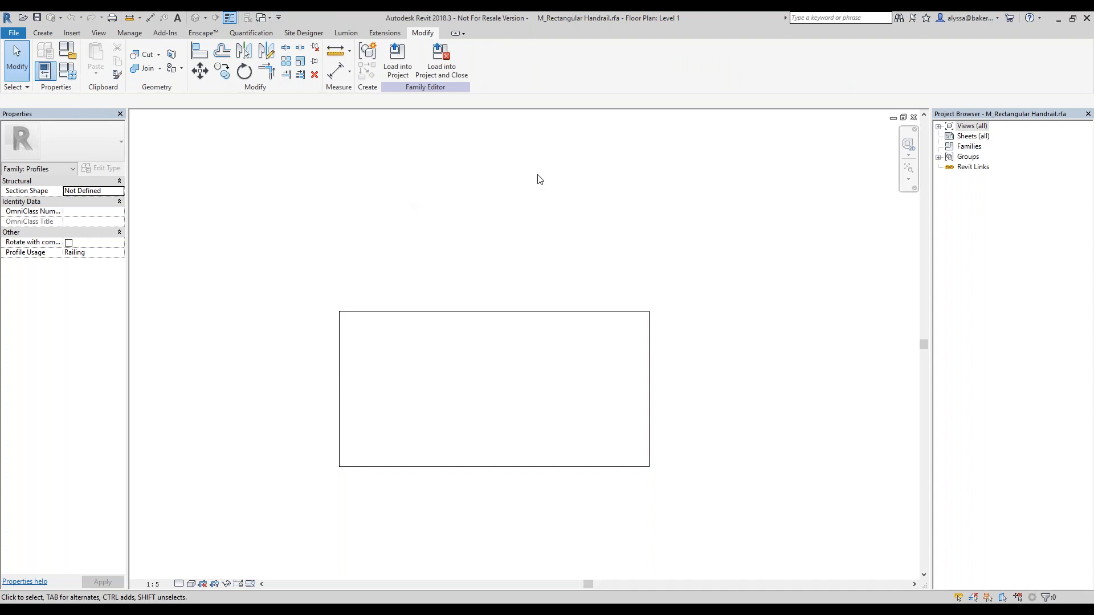
Close the rectangular handrail family and open Profile.rfa from the File Explorer webinar folder
click(914, 117)
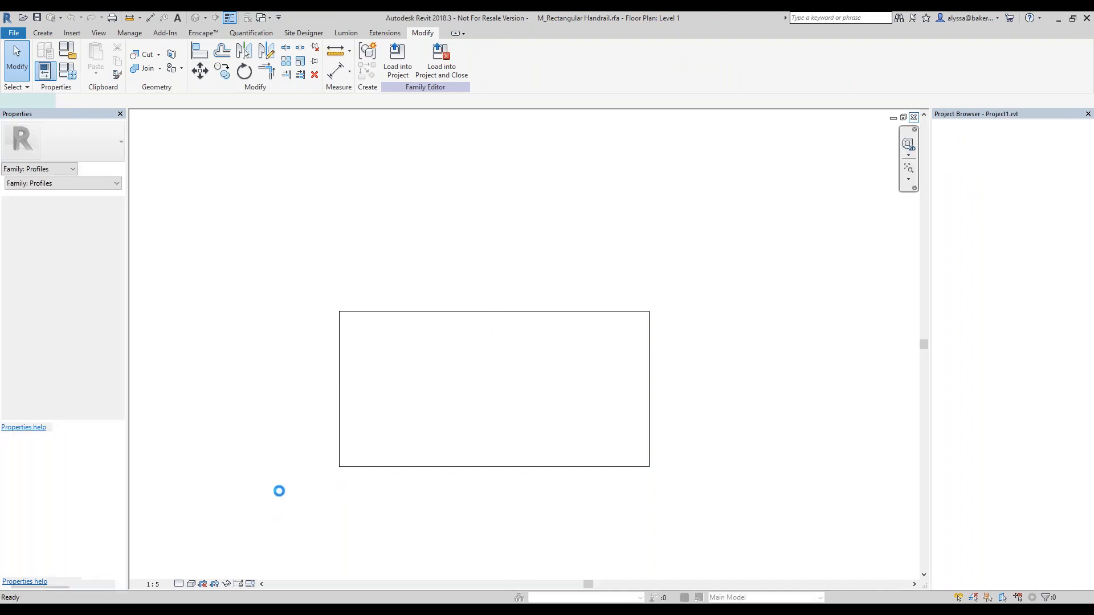
mouse_move(98, 610)
click(98, 565)
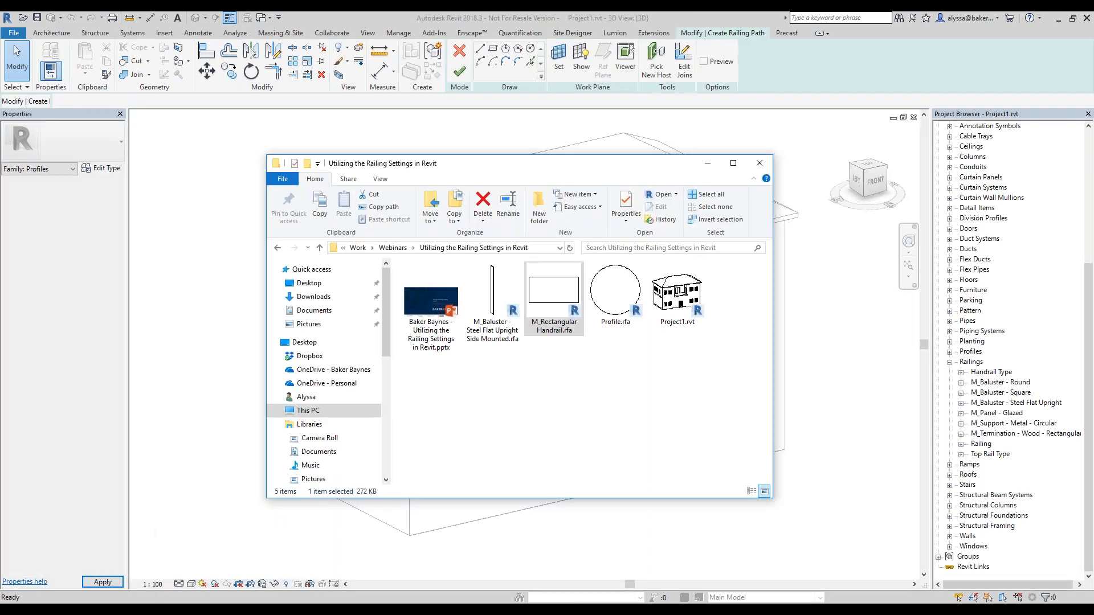
click(629, 337)
double_click(630, 322)
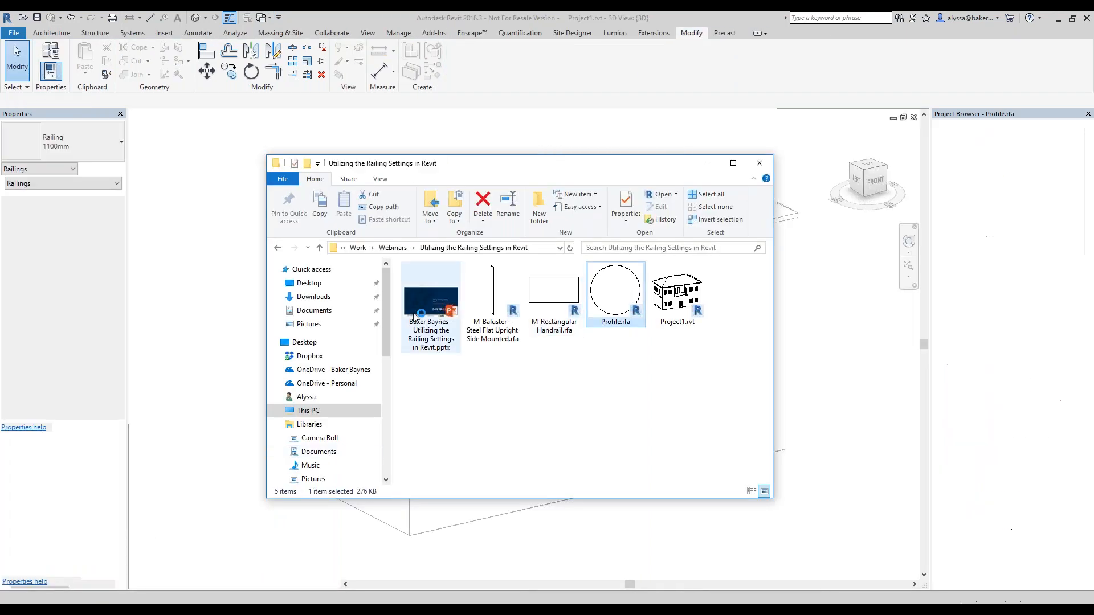
click(708, 163)
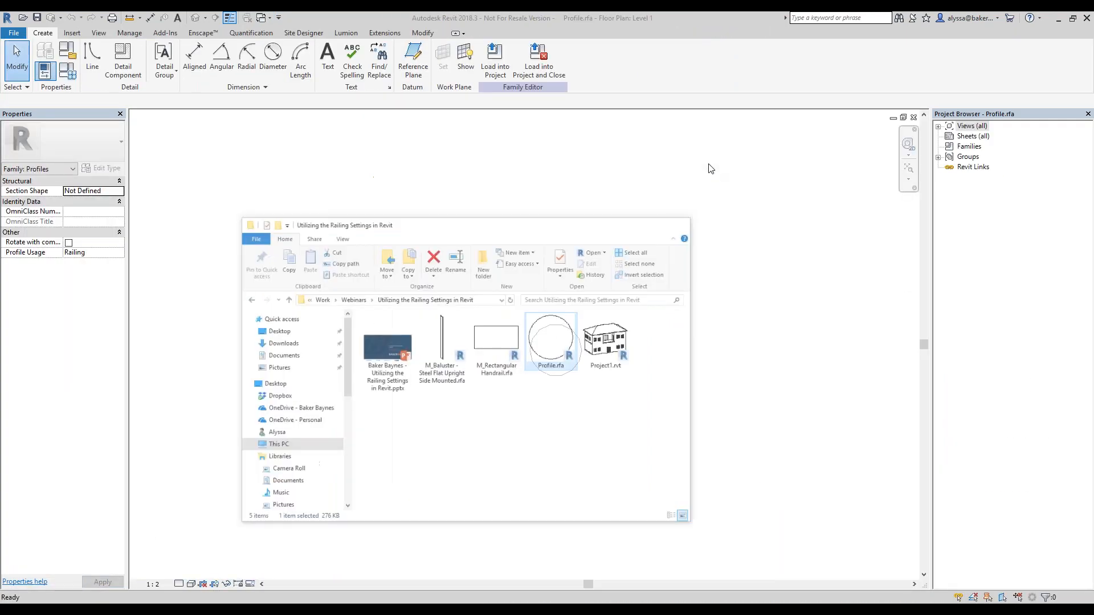
Inspect the circular profile and the radius of its arc in the Level 1 floor plan
scroll(583, 364, up, 1)
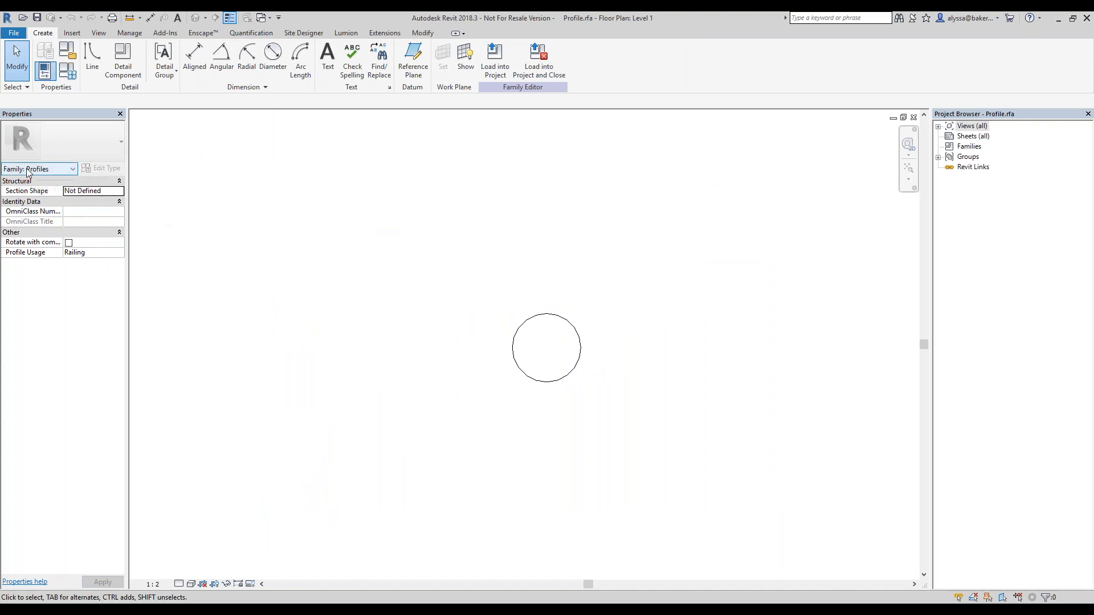
click(569, 320)
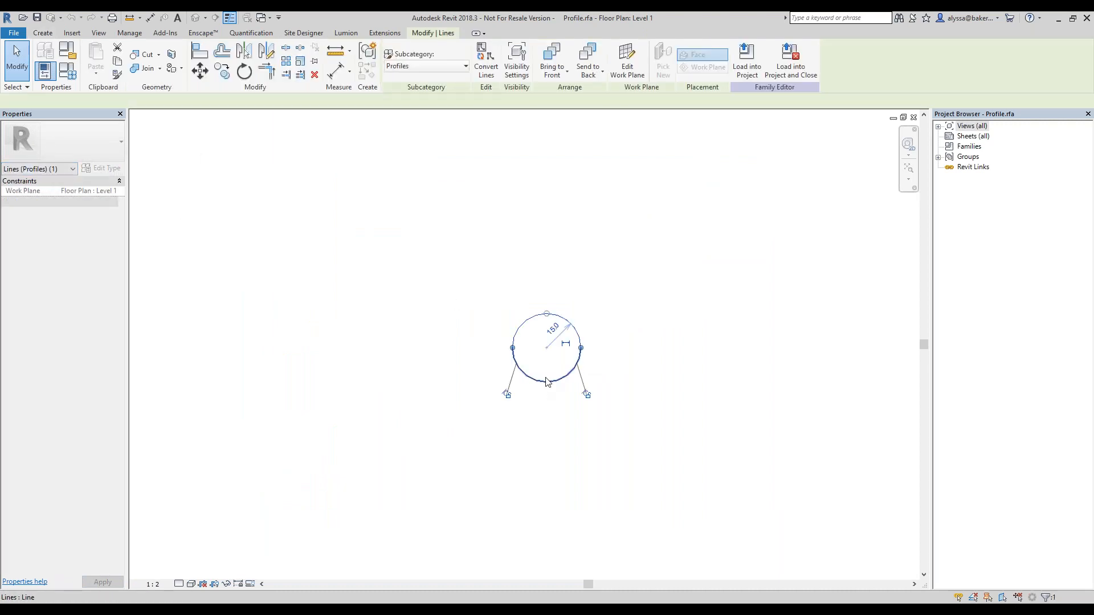
click(541, 434)
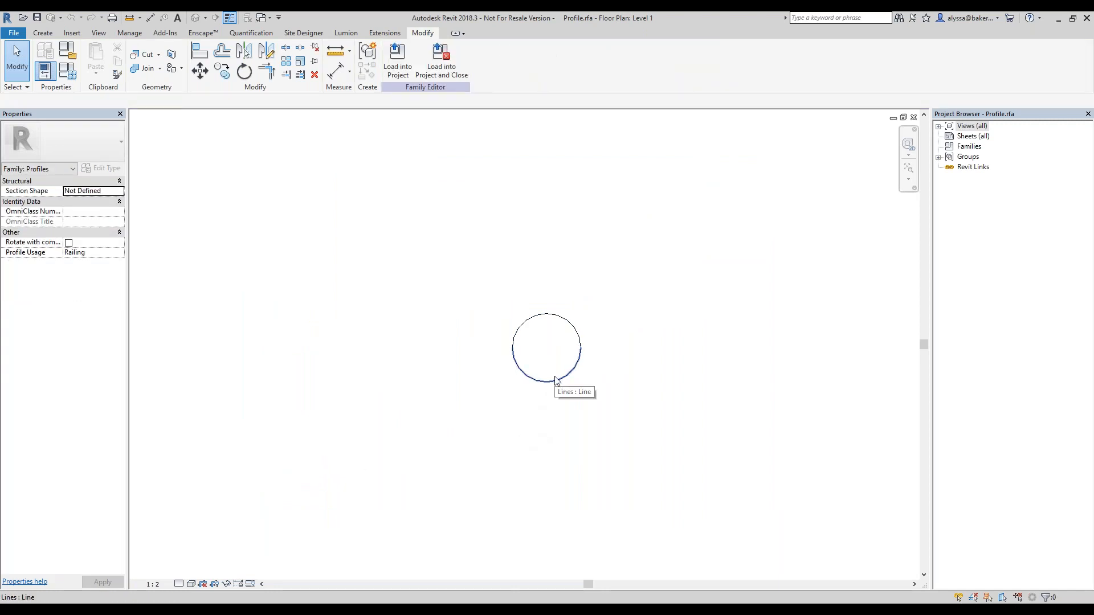
scroll(519, 433, up, 2)
middle_drag(514, 438, 501, 446)
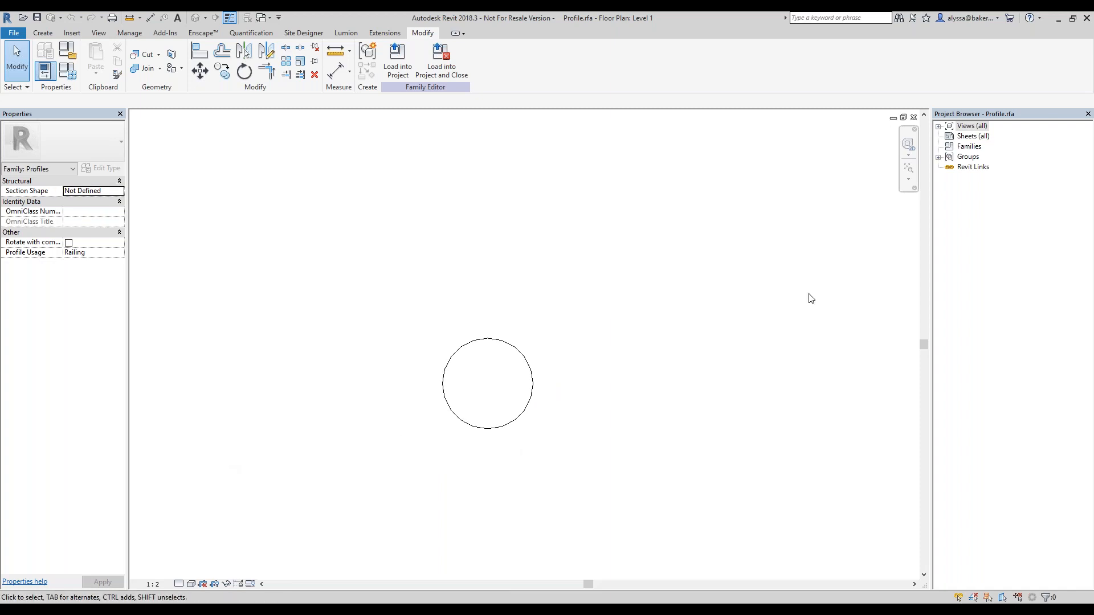
Close the circular profile family and cancel the unfinished railing path sketch in the project's 3D view
click(914, 118)
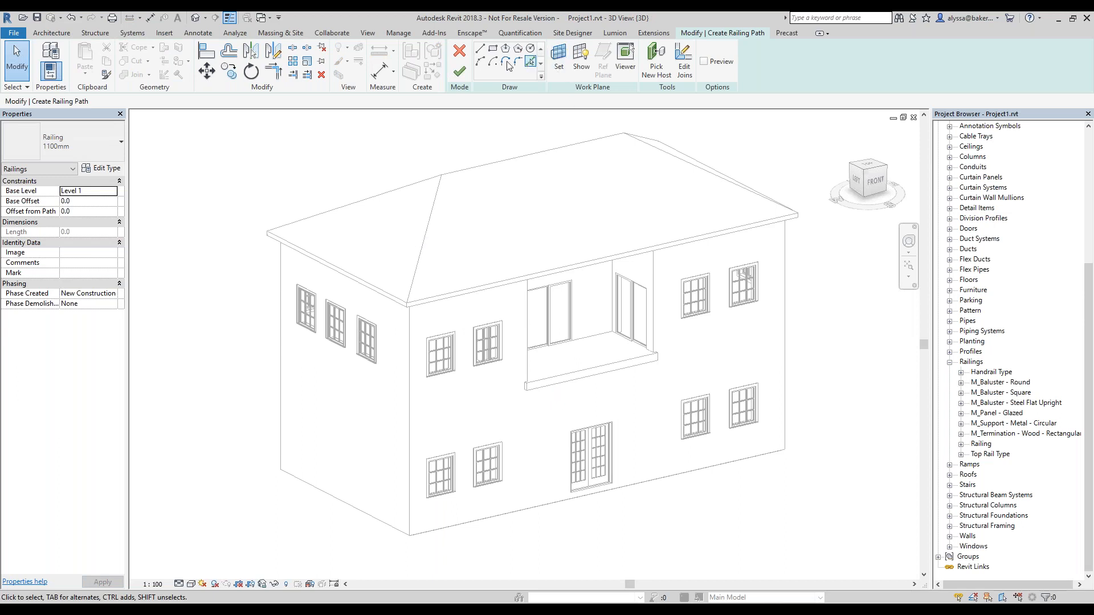
click(460, 52)
mouse_move(505, 232)
middle_down()
mouse_move(494, 228)
mouse_move(508, 231)
middle_up()
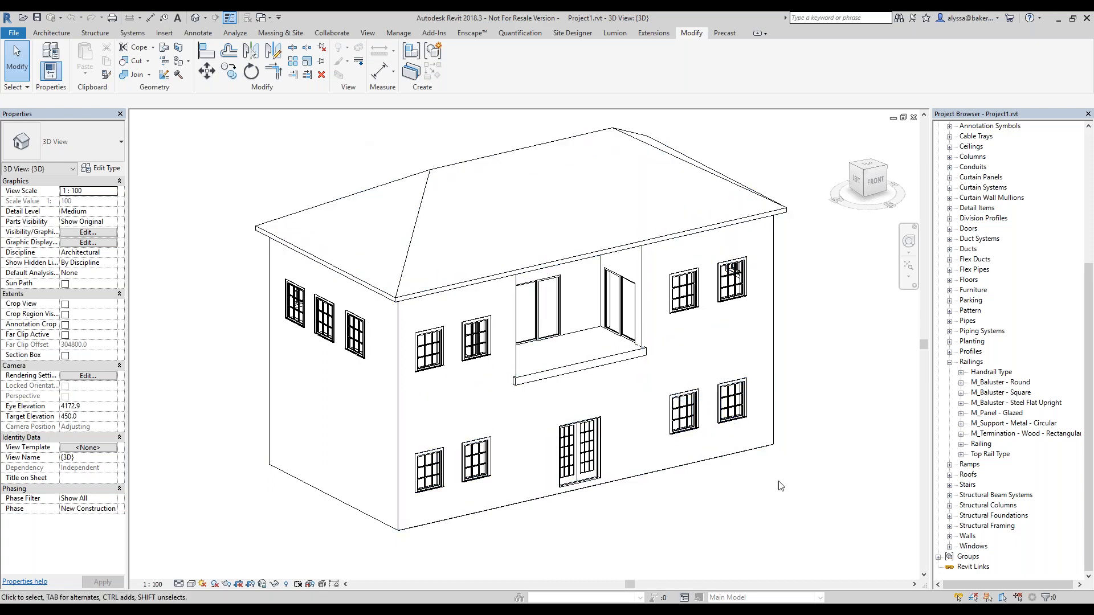
click(65, 34)
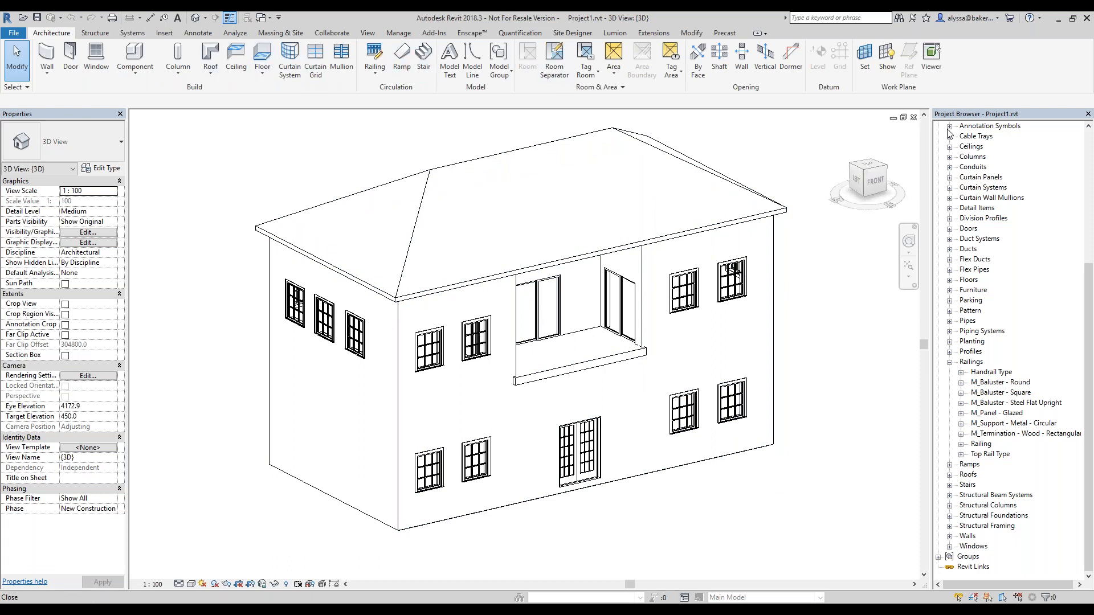
Collapse the Railings category in the project's family list
click(977, 148)
scroll(993, 256, up, 2)
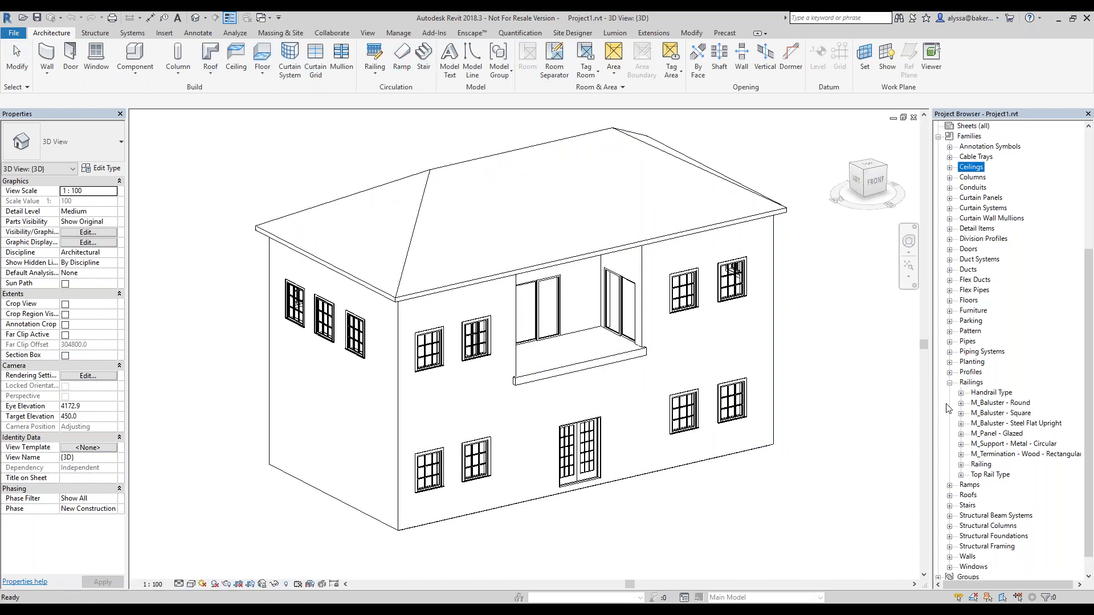
click(949, 384)
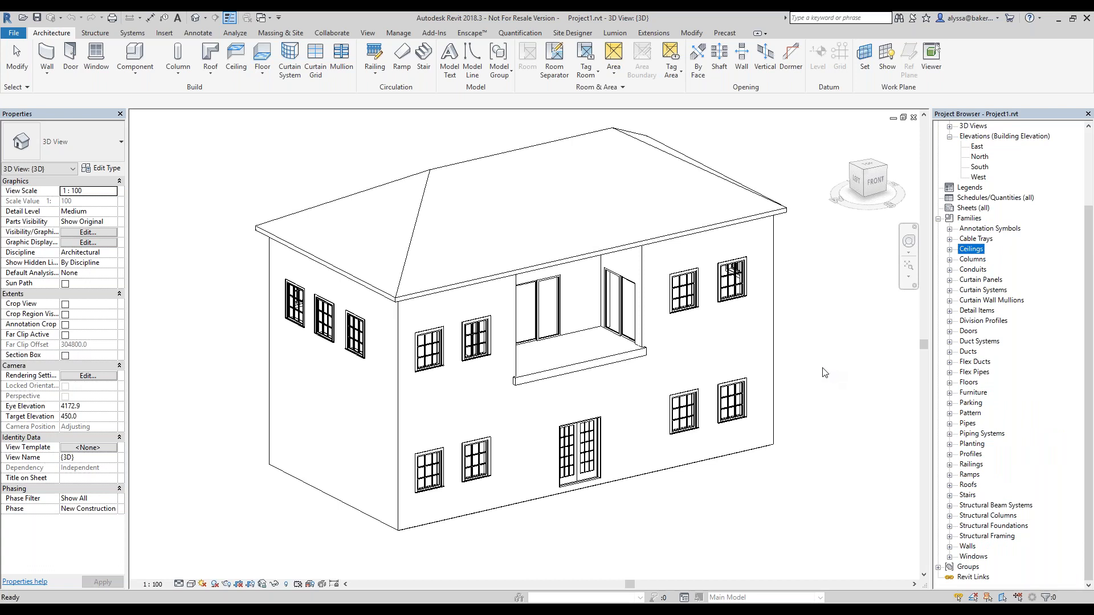
click(805, 376)
middle_drag(816, 355, 789, 386)
scroll(993, 198, up, 2)
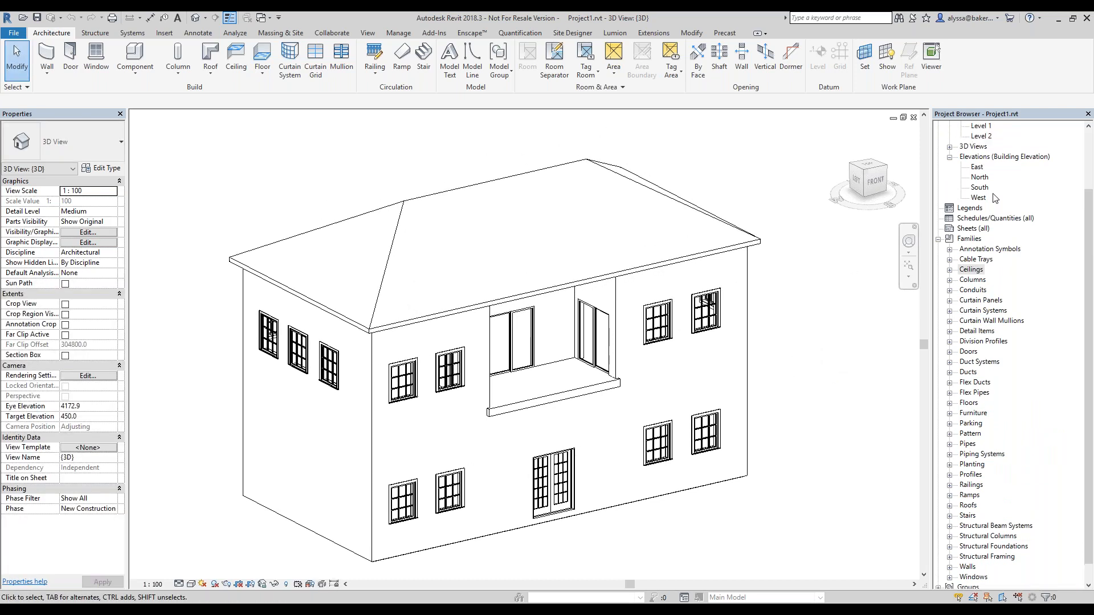
Collapse the unneeded view groups and open the Level 2 floor plan showing the balcony
scroll(994, 198, up, 3)
click(949, 208)
click(950, 167)
scroll(976, 222, up, 2)
click(982, 157)
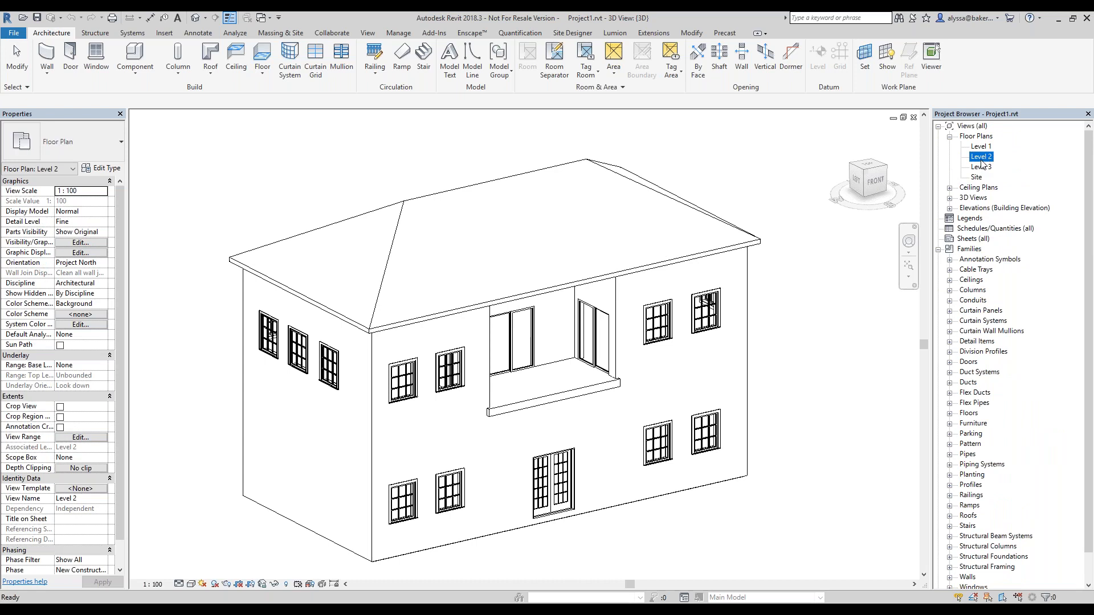
double_click(981, 159)
scroll(517, 355, up, 5)
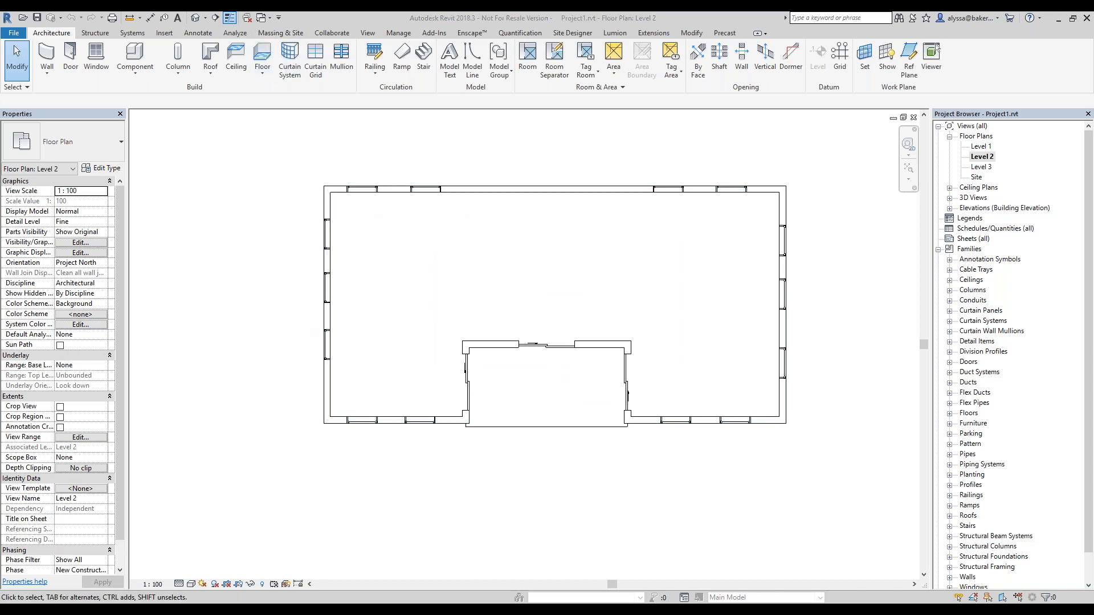
Switch to File Explorer and open the family file M_Baluster - Steel Flat Upright Side Mounted.rfa from the webinar folder
key(alt+Tab)
click(559, 406)
click(501, 331)
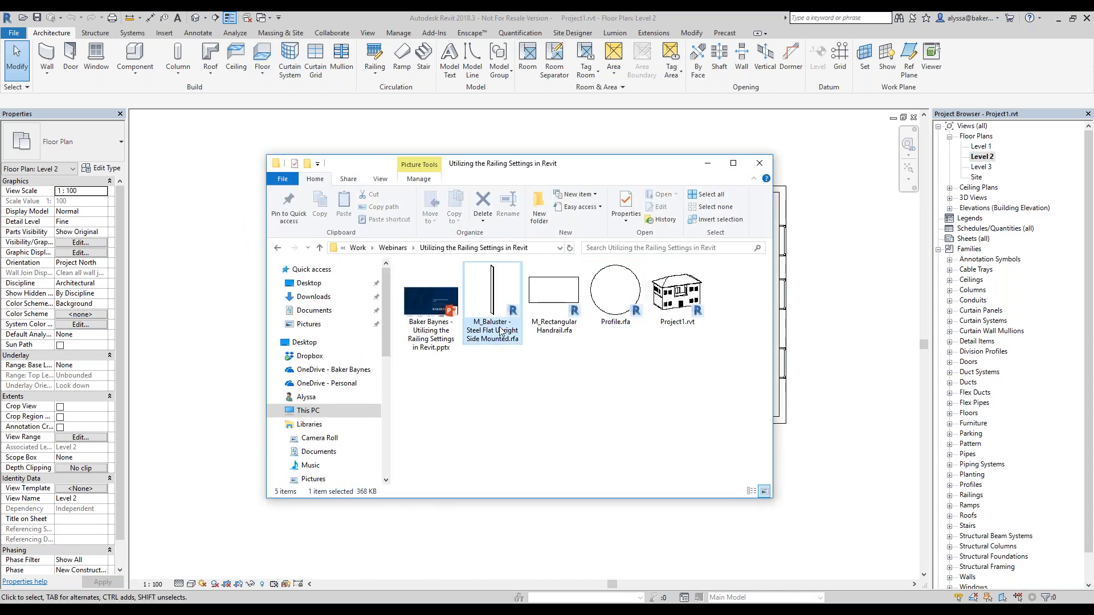
double_click(502, 331)
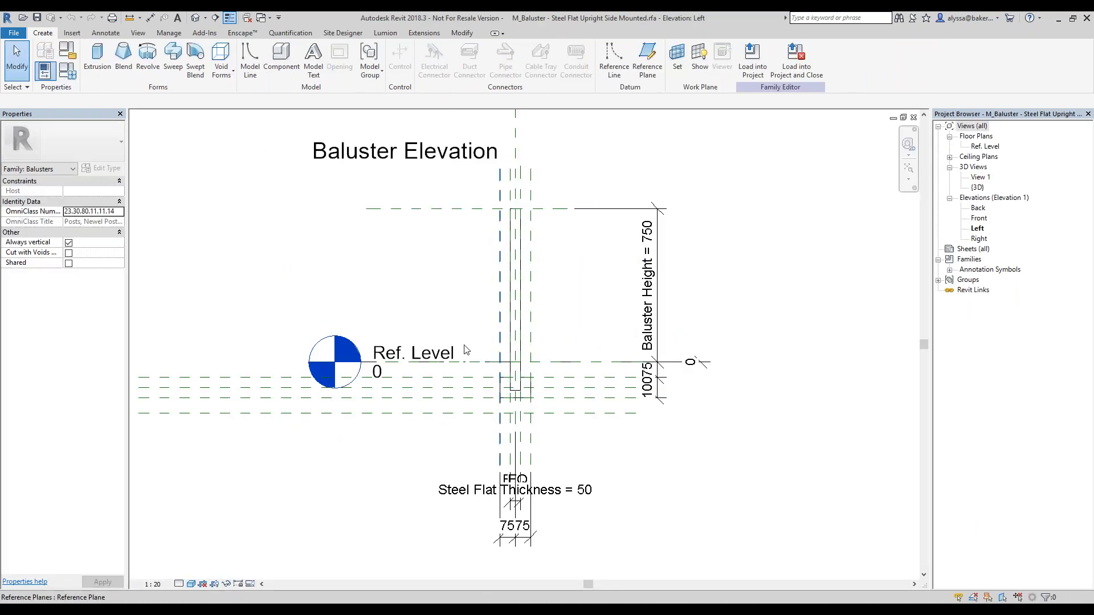
Open the baluster family's Ref. Level floor plan and inspect the sweep that forms the upright's side-mounting bracket
double_click(985, 146)
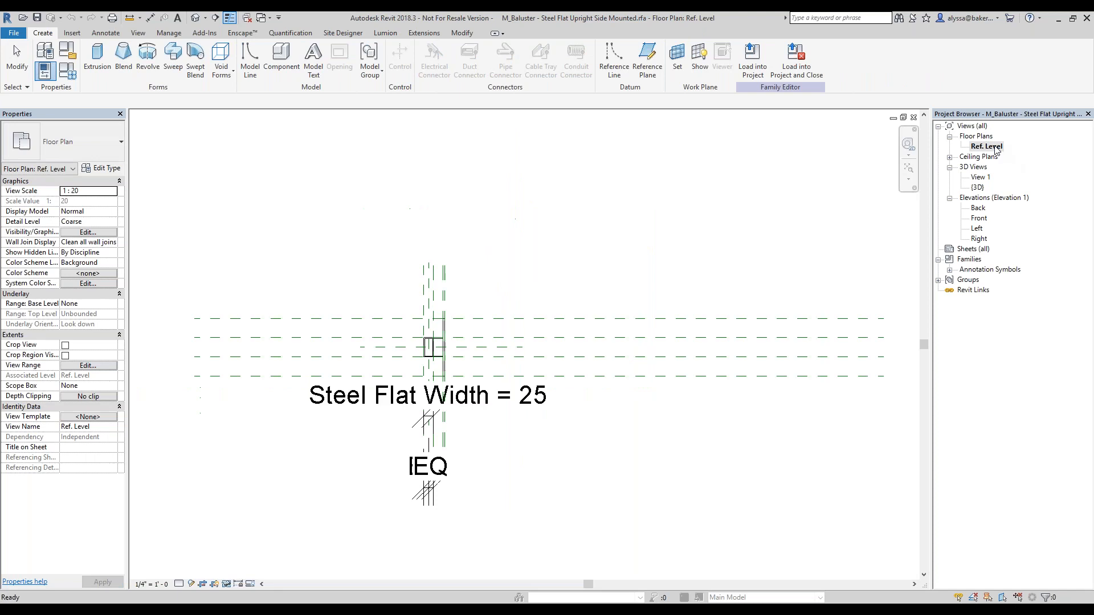
scroll(399, 368, up, 5)
scroll(506, 335, down, 1)
middle_drag(495, 349, 451, 428)
click(450, 425)
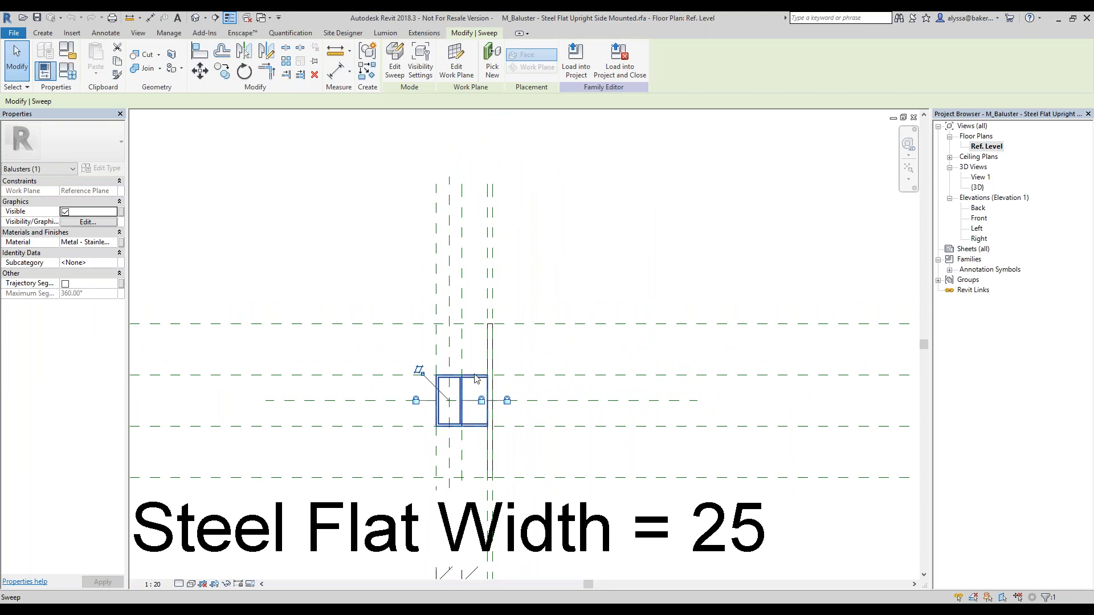
click(551, 300)
Measure the distance from the mounting plate's outer face to the baluster's Center (Left/Right) reference plane
click(336, 53)
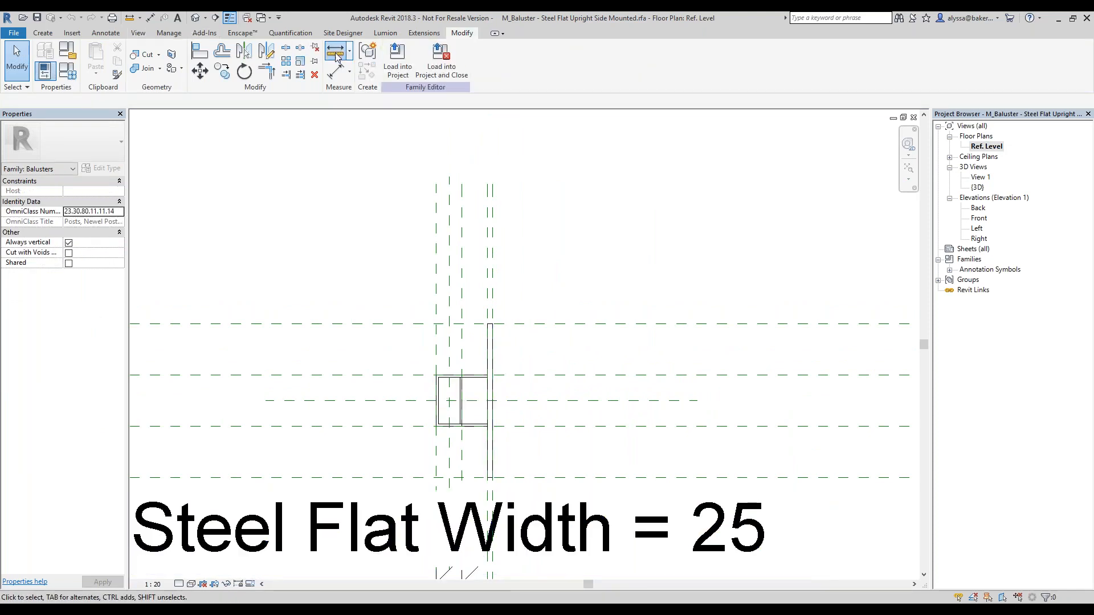
click(492, 324)
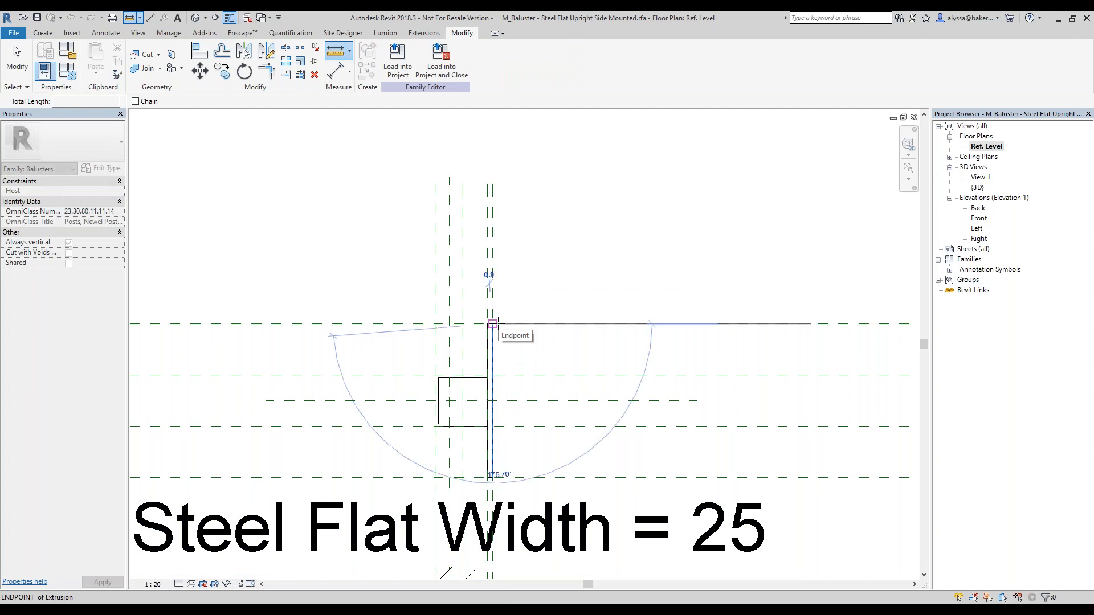
click(462, 324)
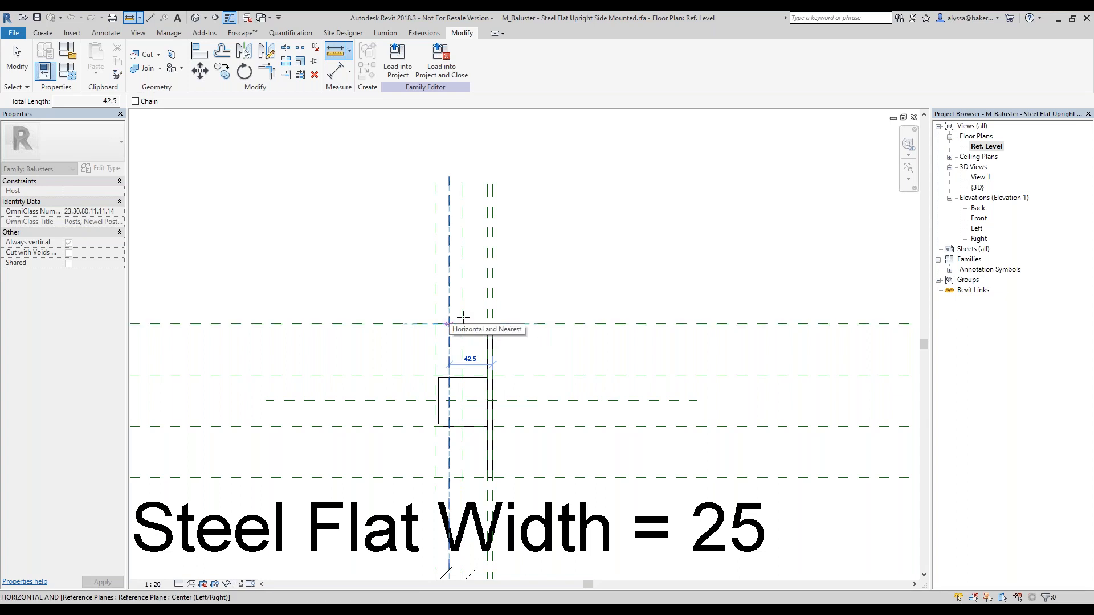
click(462, 316)
key(Escape)
key(Escape)
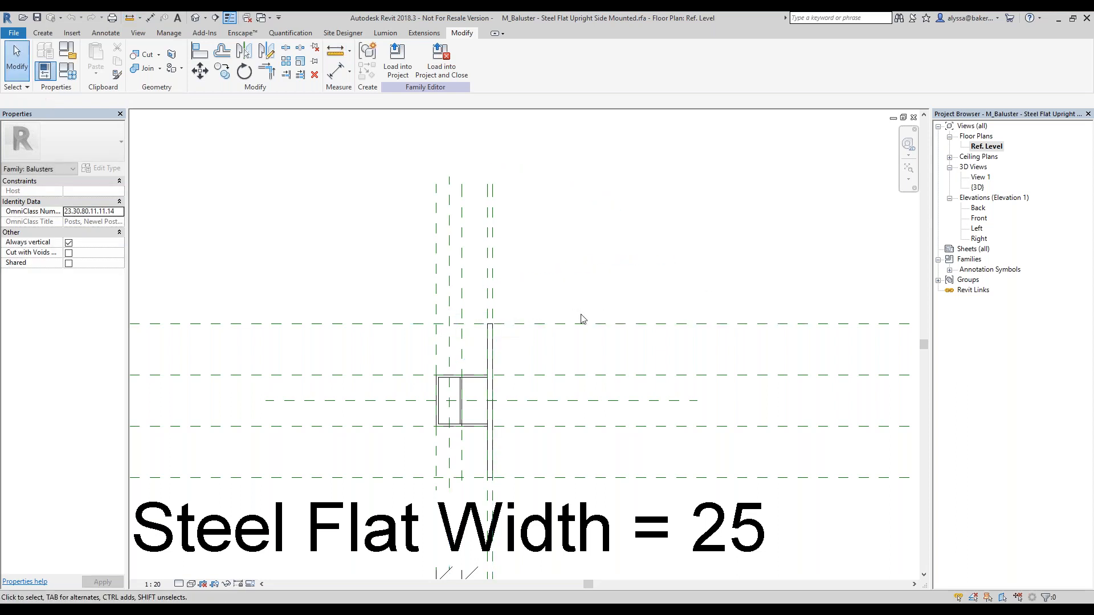
Close the baluster family and start sketching a railing path on the Level 2 floor plan
click(914, 117)
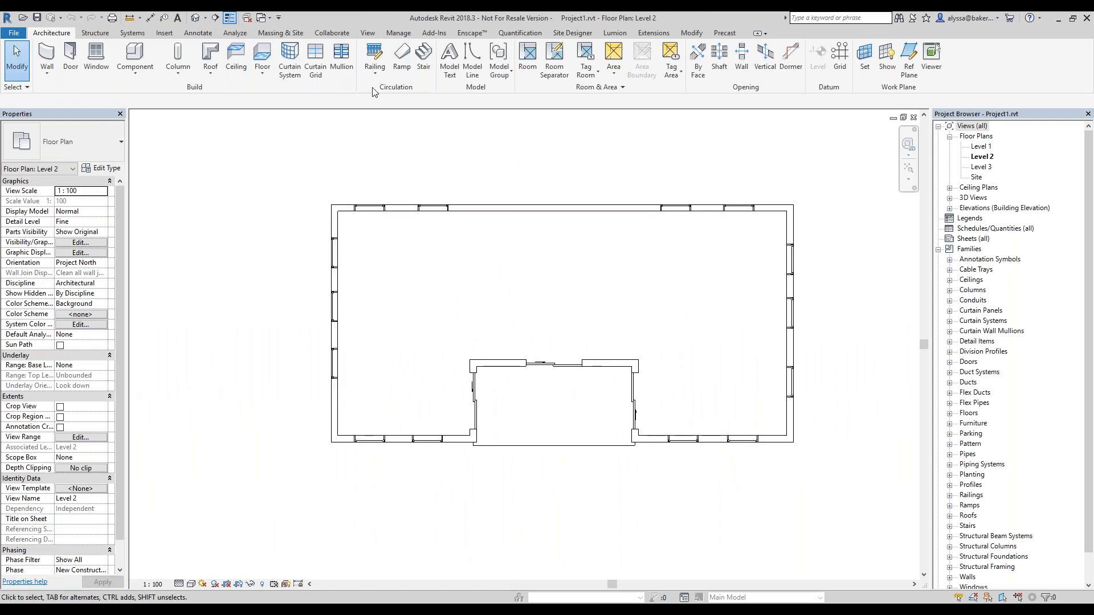
click(375, 68)
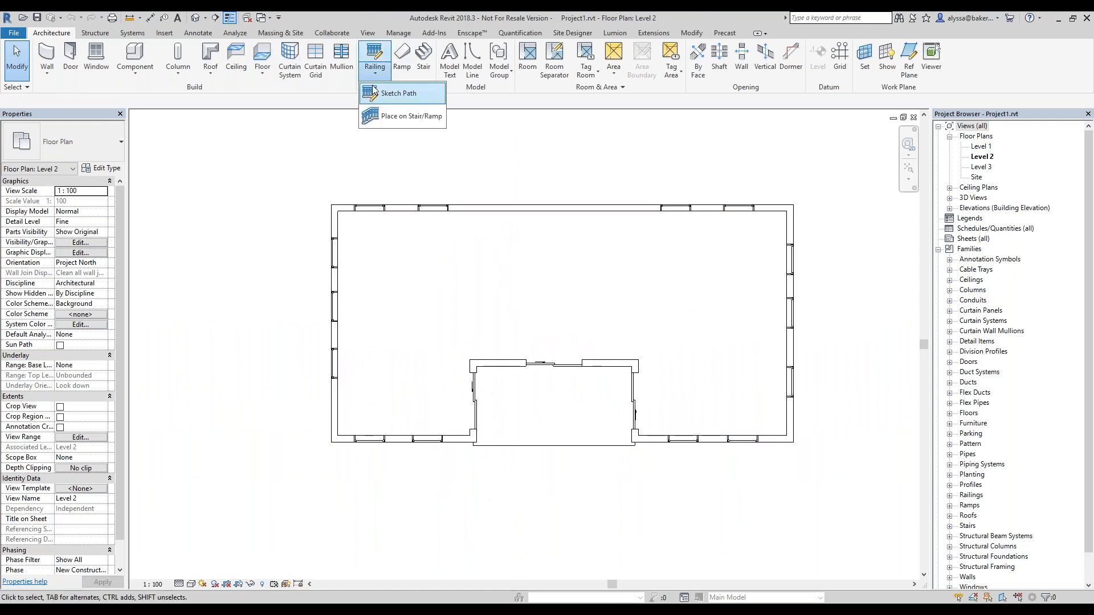
click(418, 95)
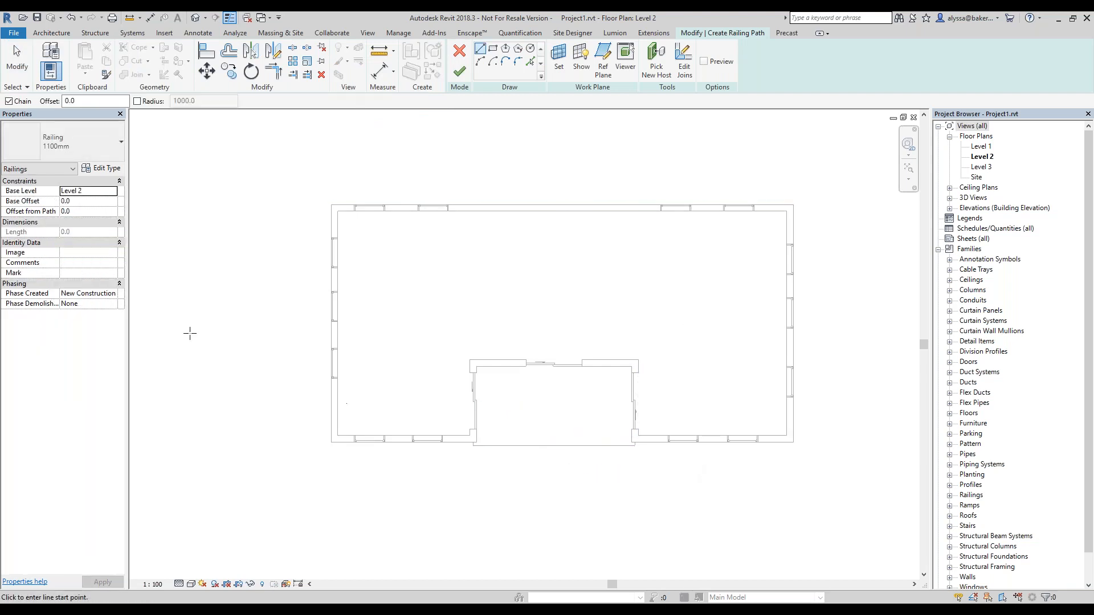
Duplicate the 900mm Pipe railing type and name the new type Custom Railing
click(100, 169)
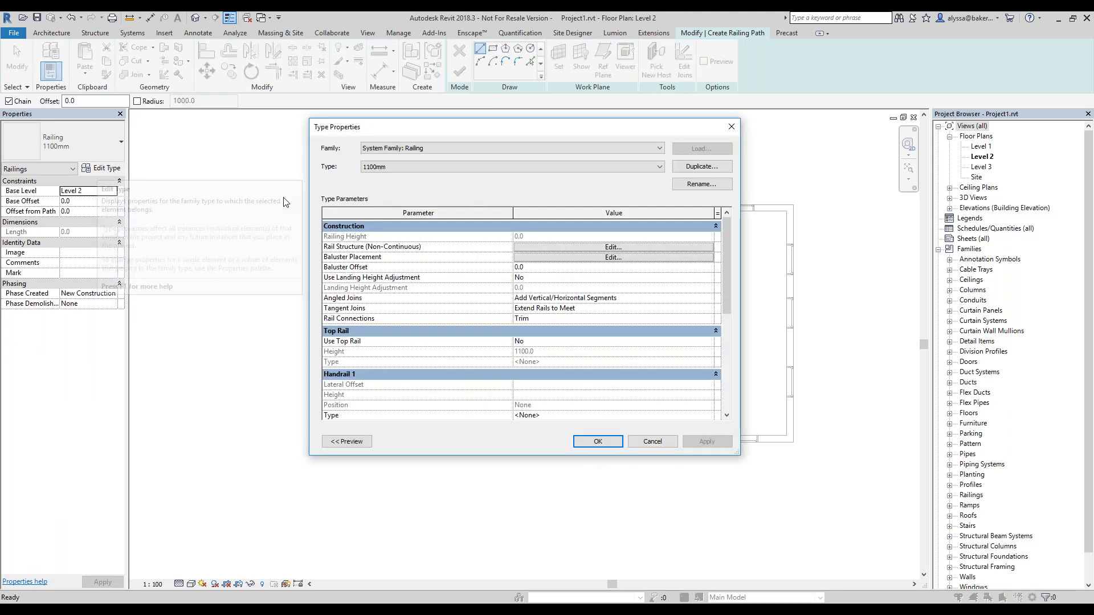
click(454, 167)
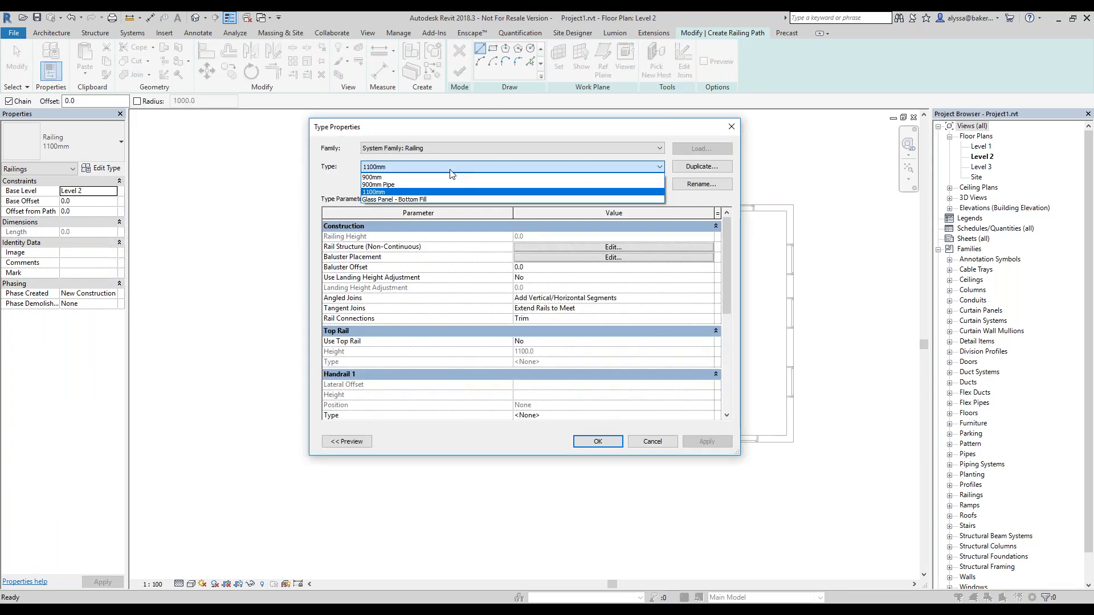
click(380, 185)
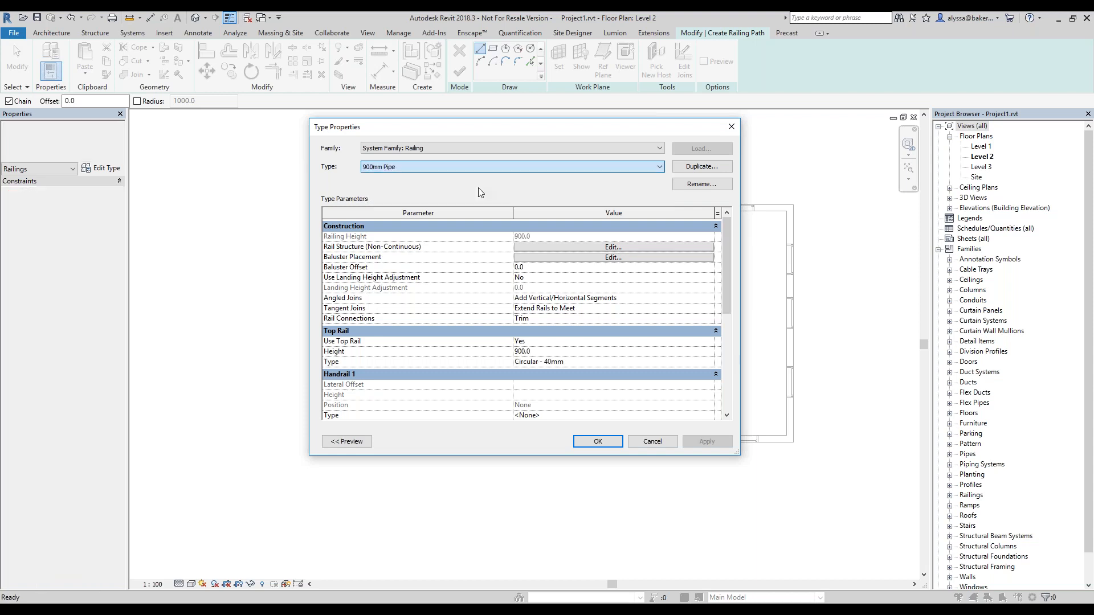
click(720, 171)
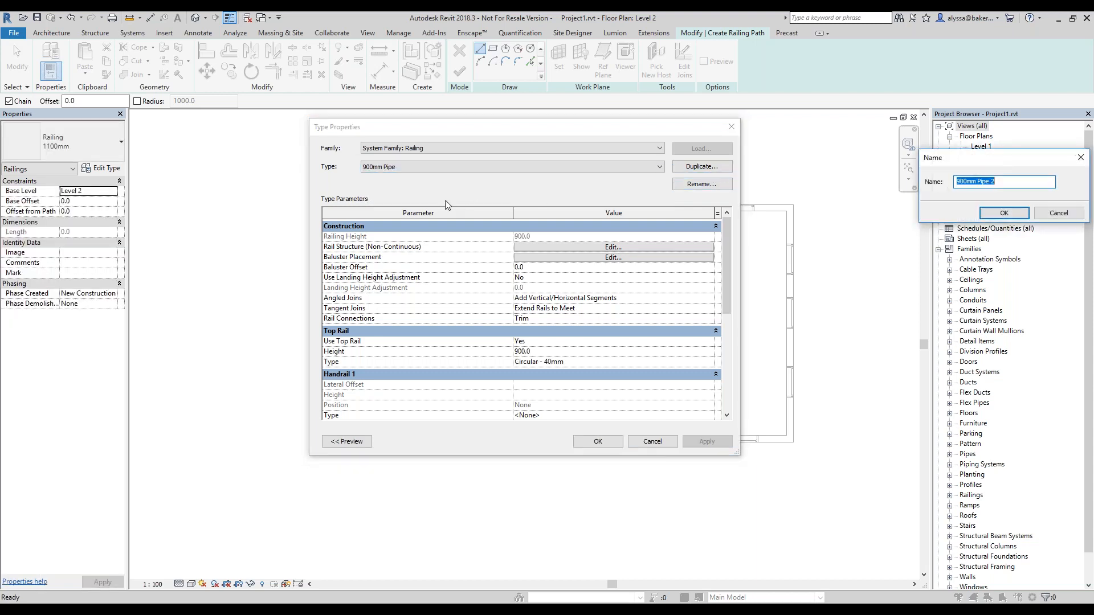
drag(981, 158, 490, 225)
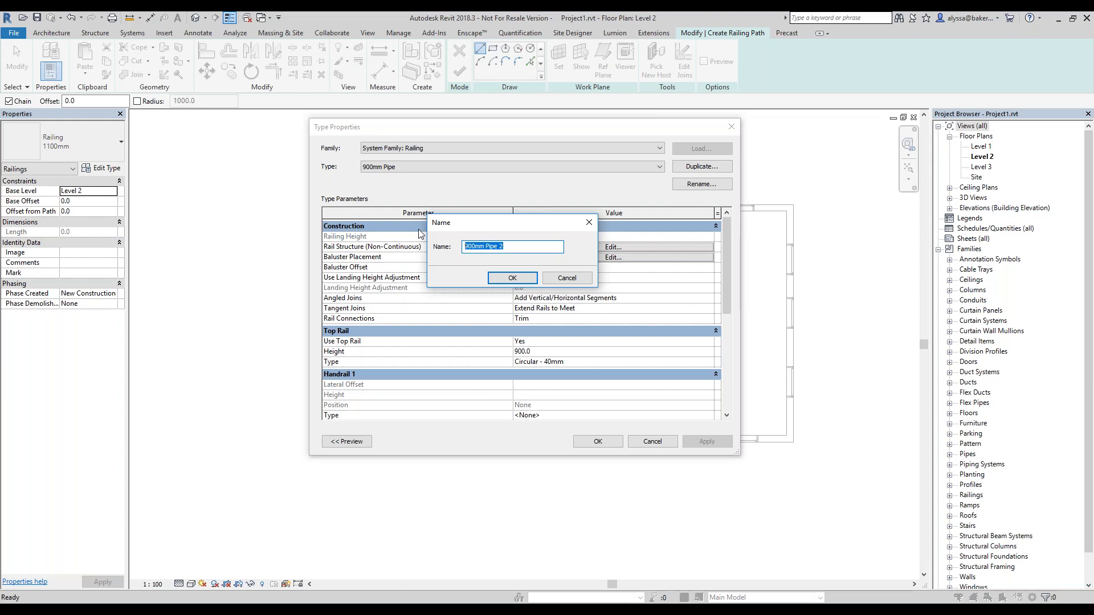
text(Custom Railing)
click(513, 279)
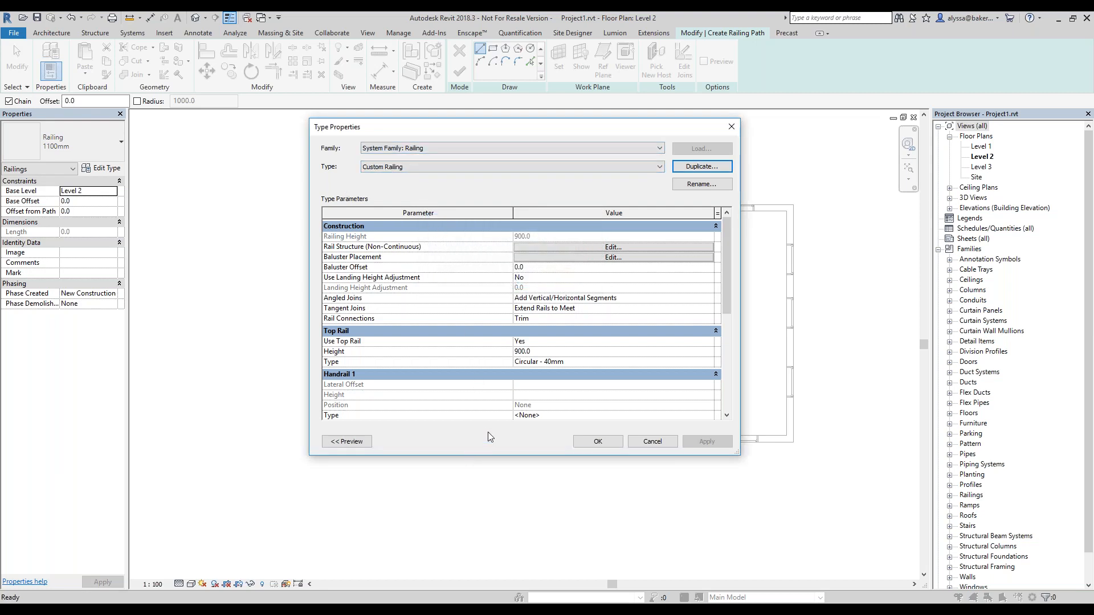
Enlarge the Custom Railing type properties and examine the top rail's height and the settings of its Circular - 40mm type
drag(516, 134, 663, 127)
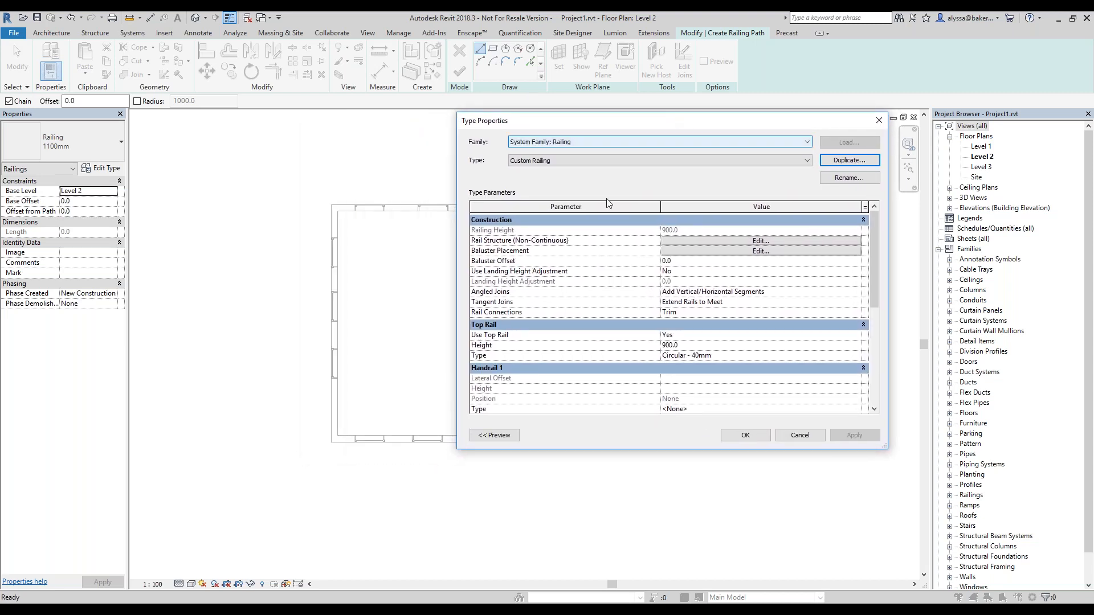
drag(609, 451, 609, 559)
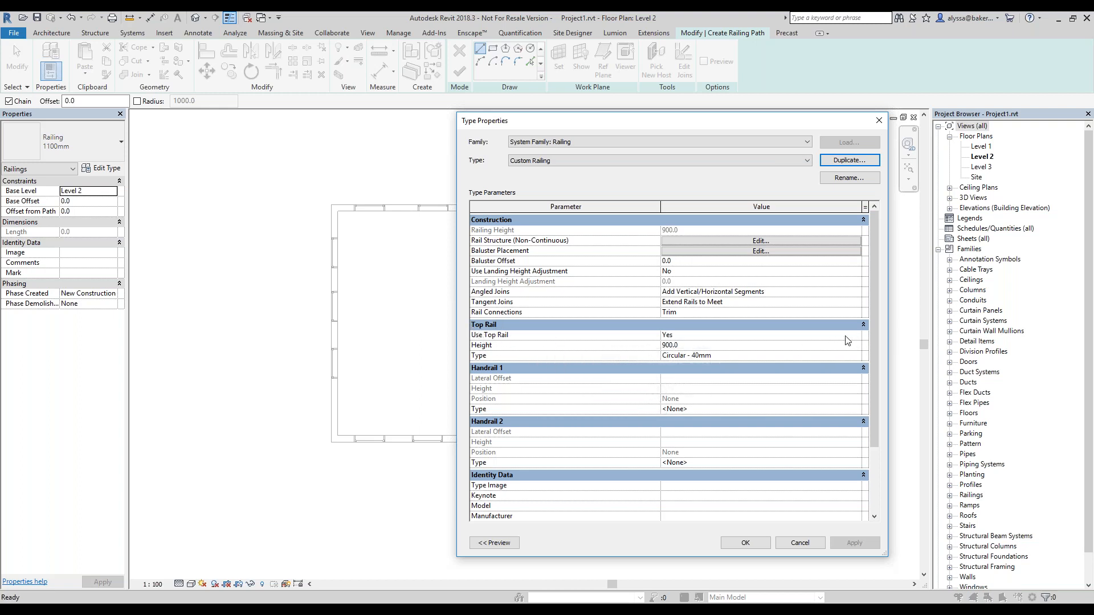
click(695, 346)
drag(694, 345, 644, 345)
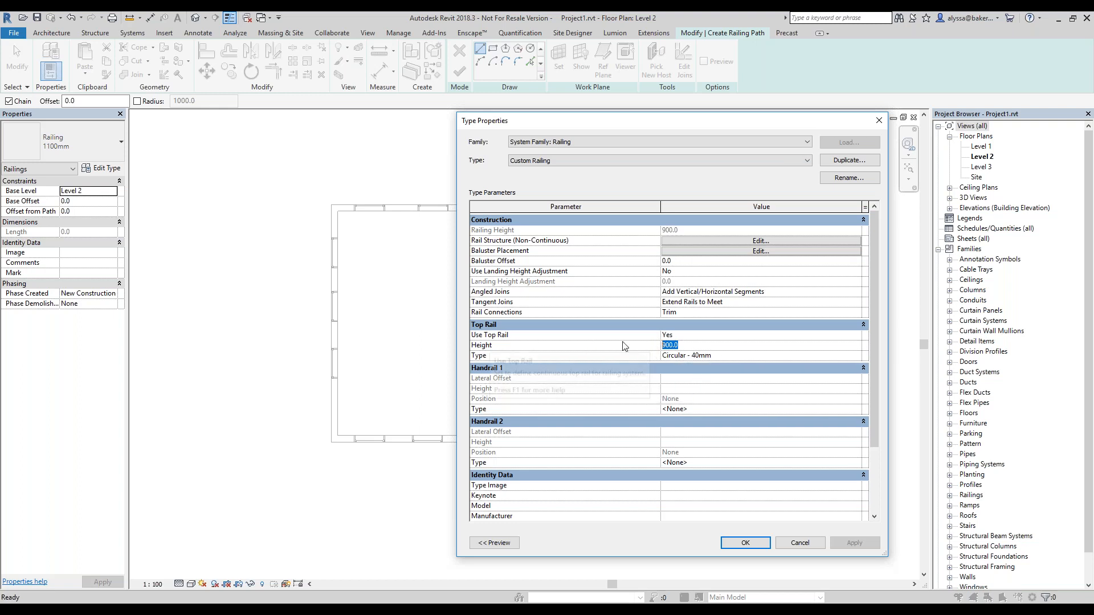
click(857, 356)
click(854, 357)
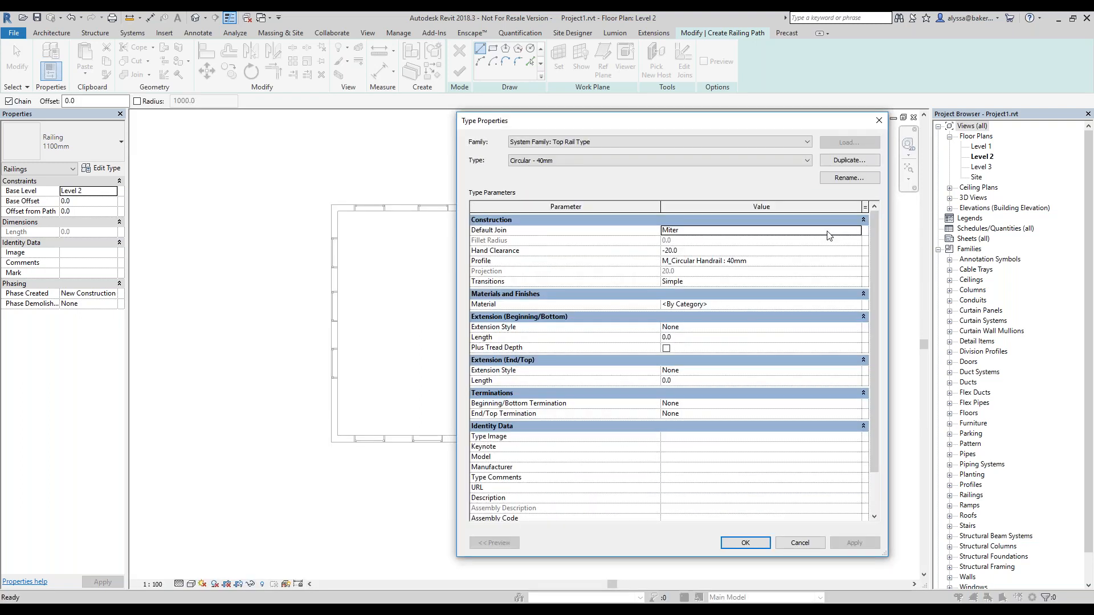
click(878, 120)
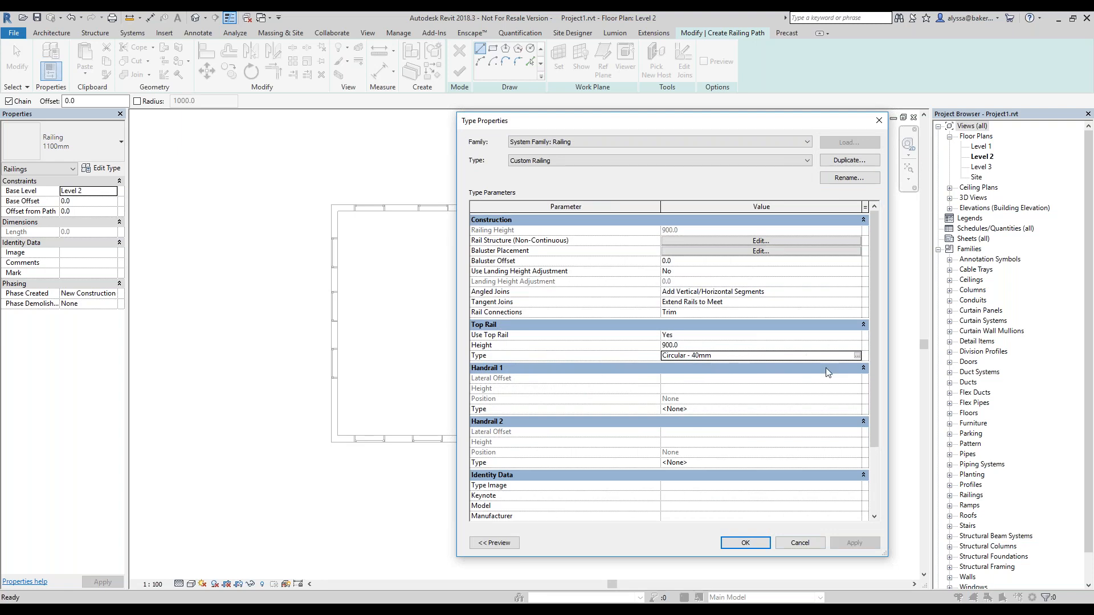
Review the top rail types available for Custom Railing, keeping Circular - 40mm
click(857, 355)
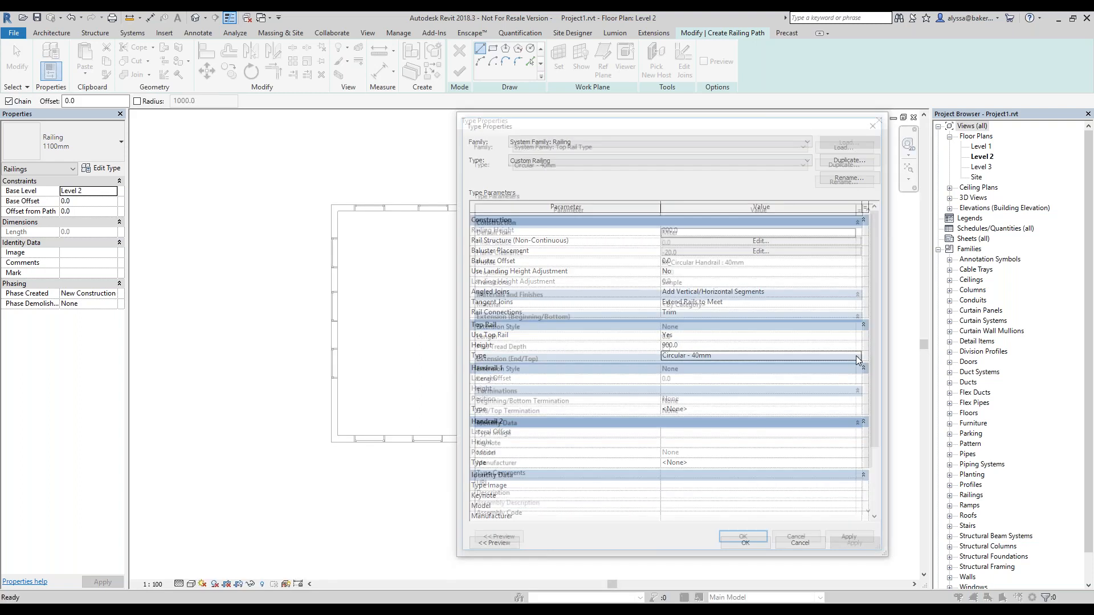
drag(710, 132, 456, 129)
click(409, 156)
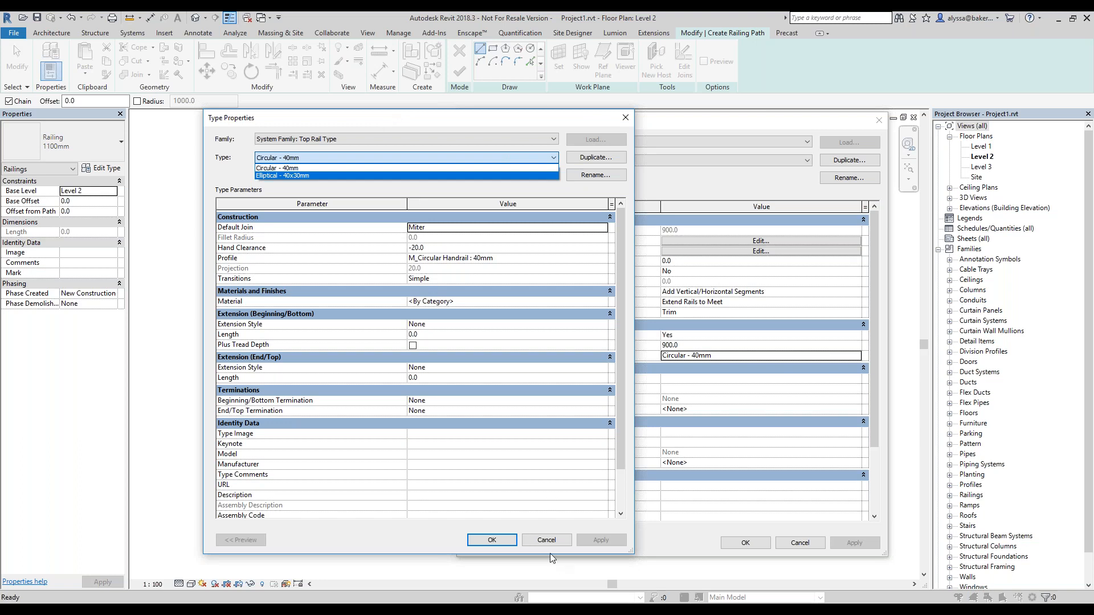
click(537, 540)
click(538, 540)
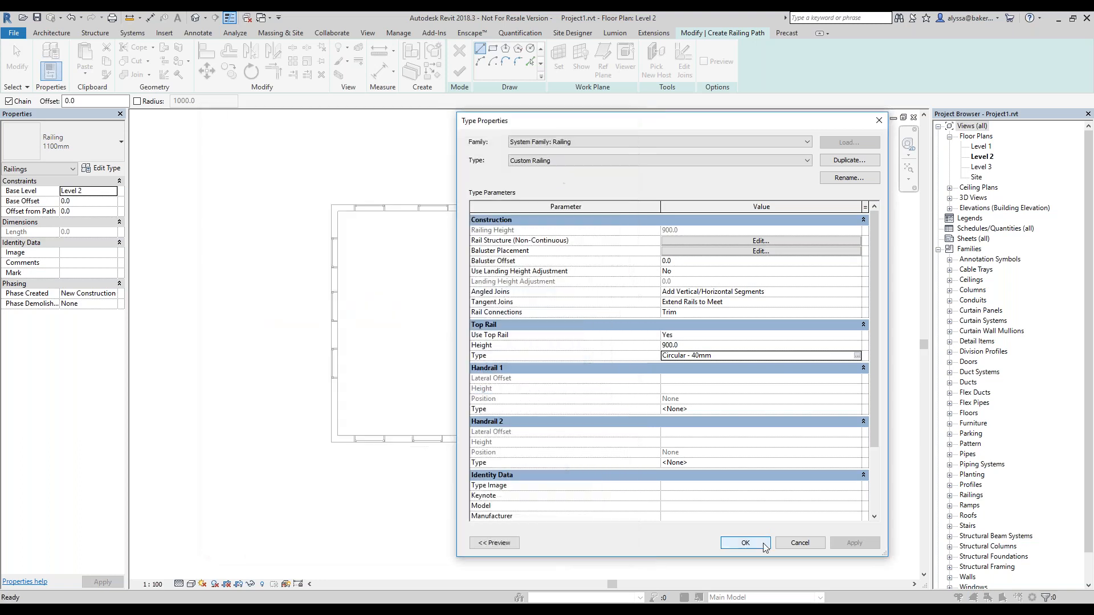
Accept the Custom Railing type properties and quit the empty railing path sketch
click(761, 543)
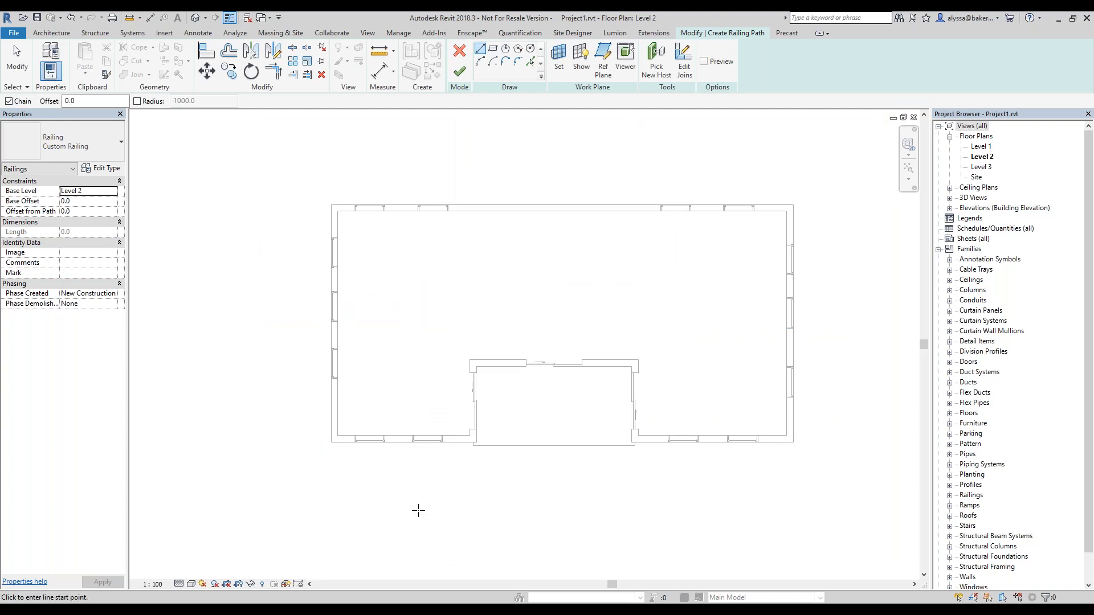
click(463, 72)
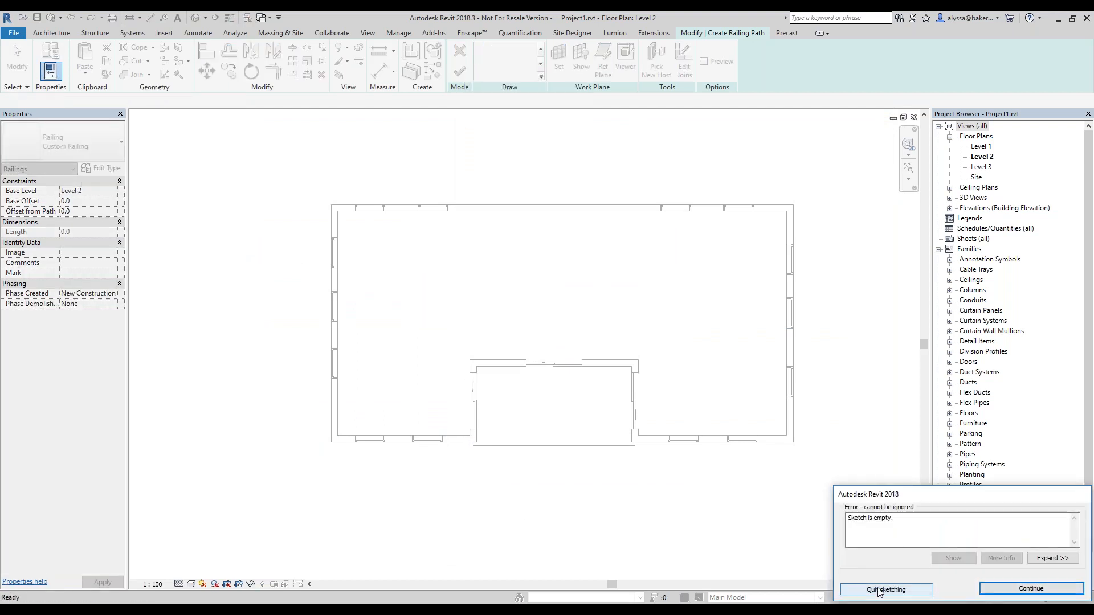
click(886, 589)
click(573, 320)
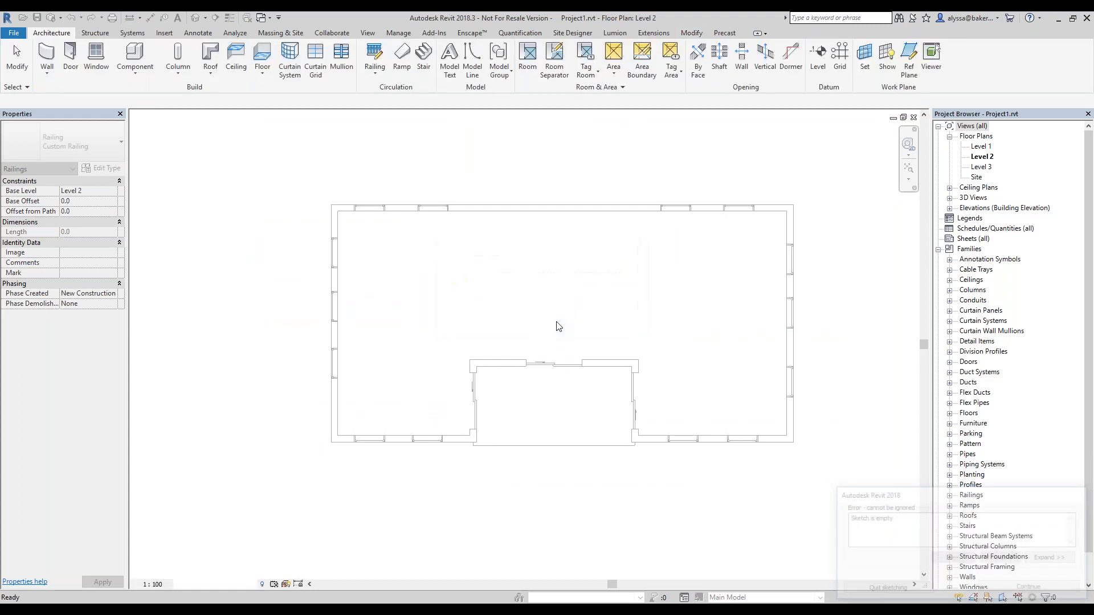
Load Profile.rfa, M_Rectangular Handrail.rfa and M_Baluster - Steel Flat Upright Side Mounted.rfa from the webinar folder into the project
click(263, 608)
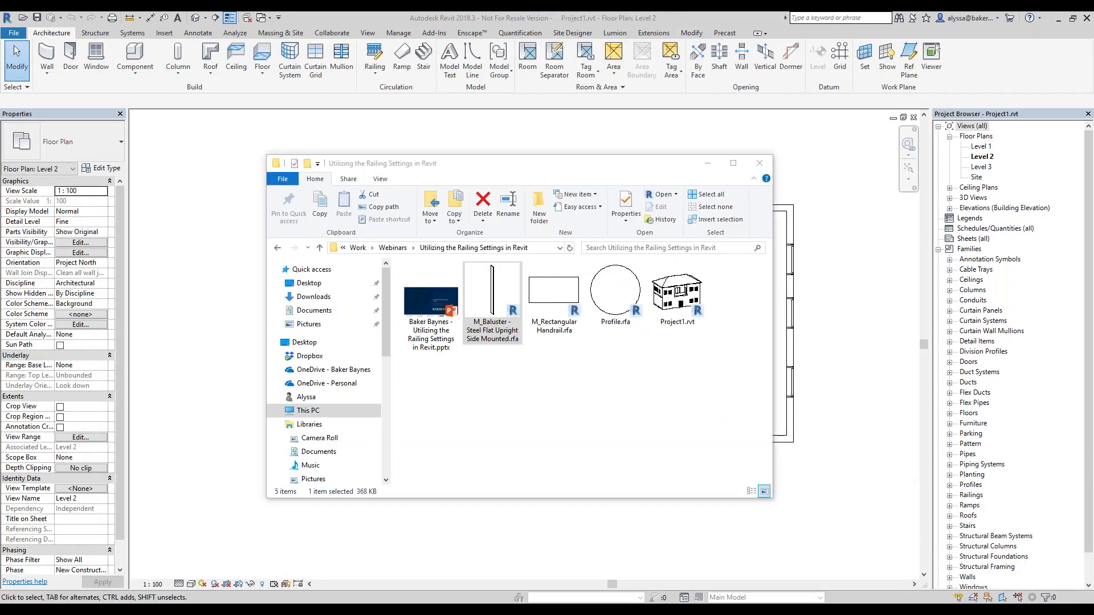
drag(612, 299, 832, 415)
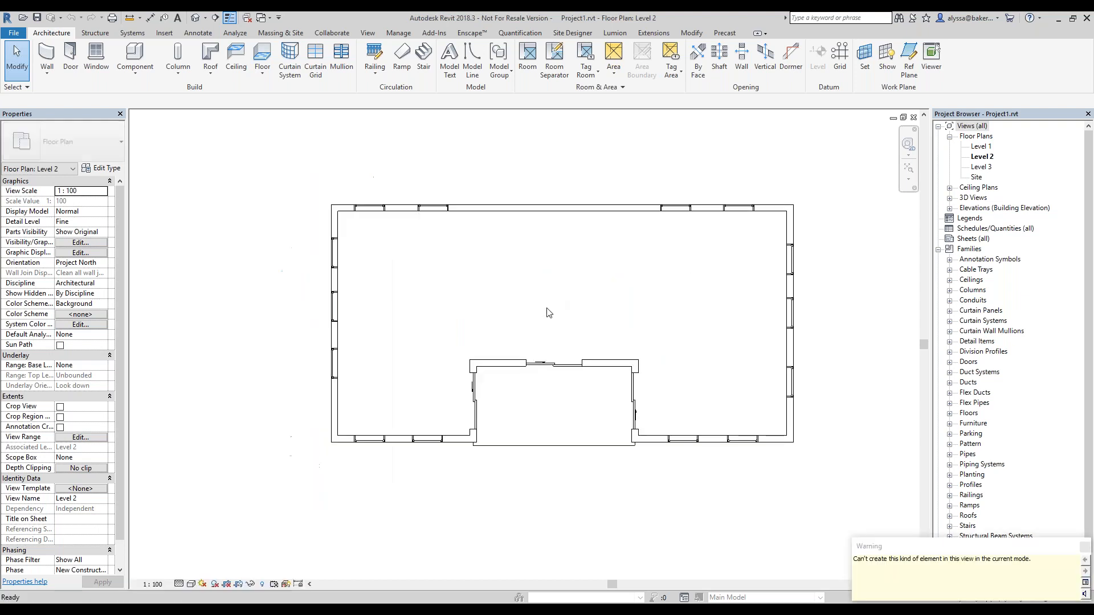
click(154, 608)
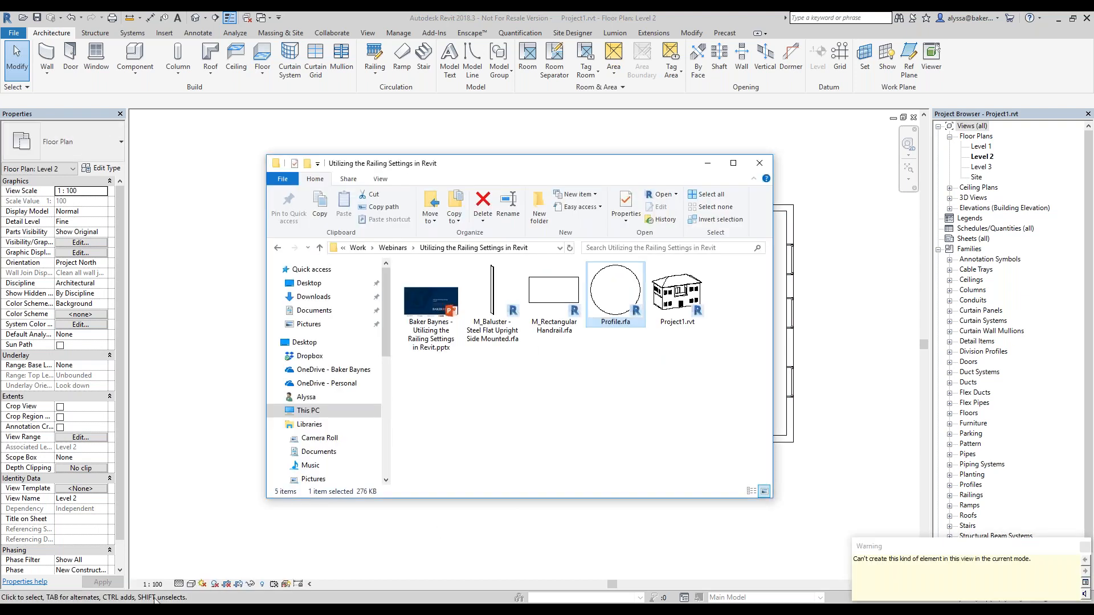
drag(558, 302, 859, 461)
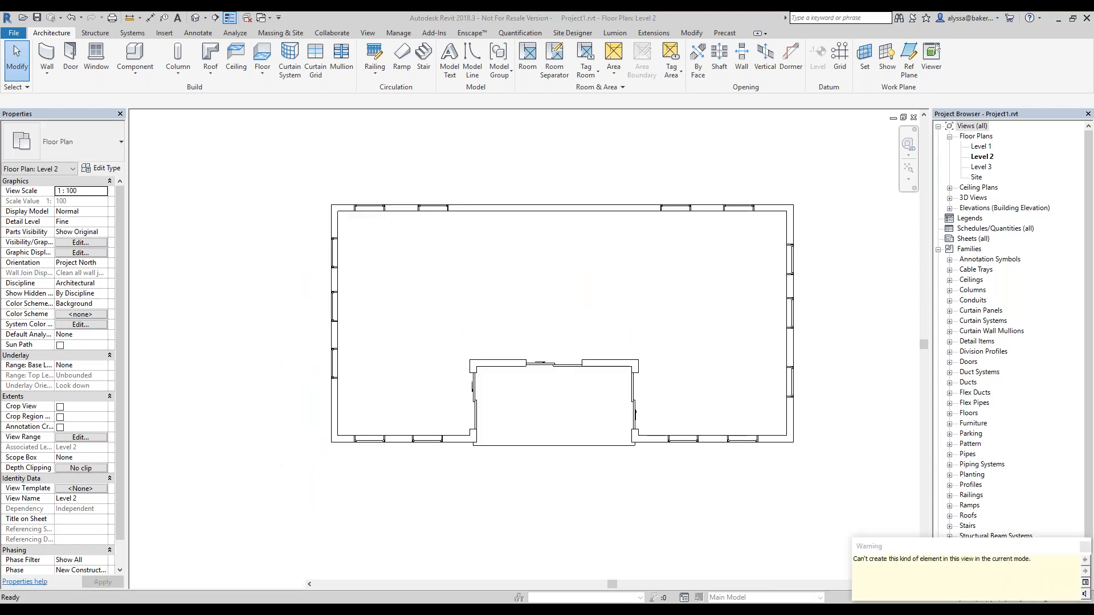
click(157, 607)
drag(490, 287, 519, 534)
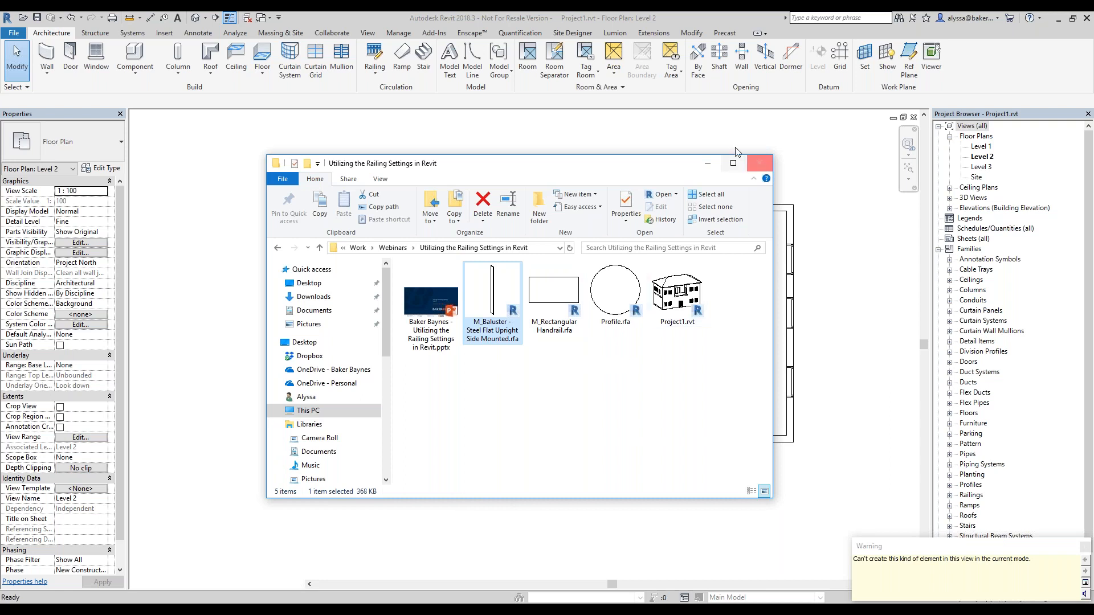
click(708, 162)
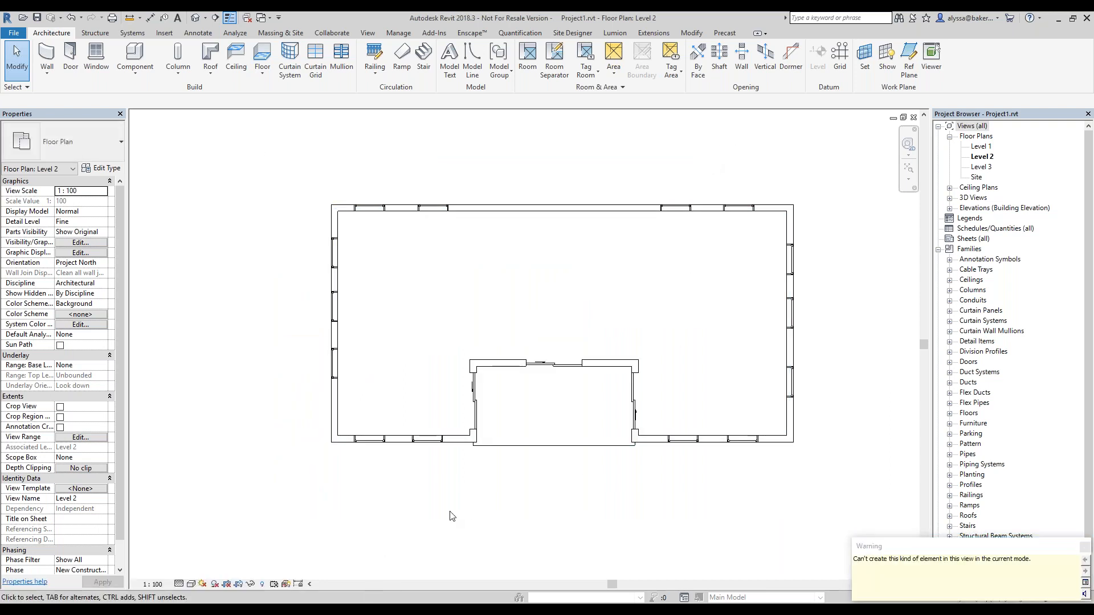
Start a new railing path sketch on Level 2 using the 900mm Pipe railing type
click(377, 77)
click(386, 93)
click(85, 154)
click(67, 207)
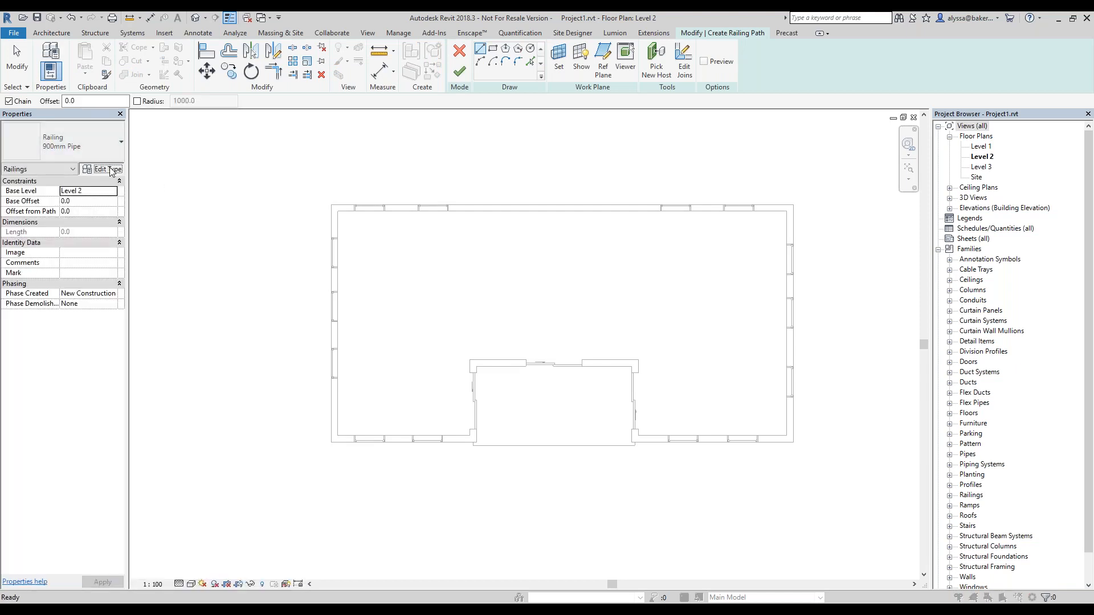
Duplicate the 900mm Pipe railing type as Custom Railing
click(109, 169)
click(597, 157)
text(Custom Rail)
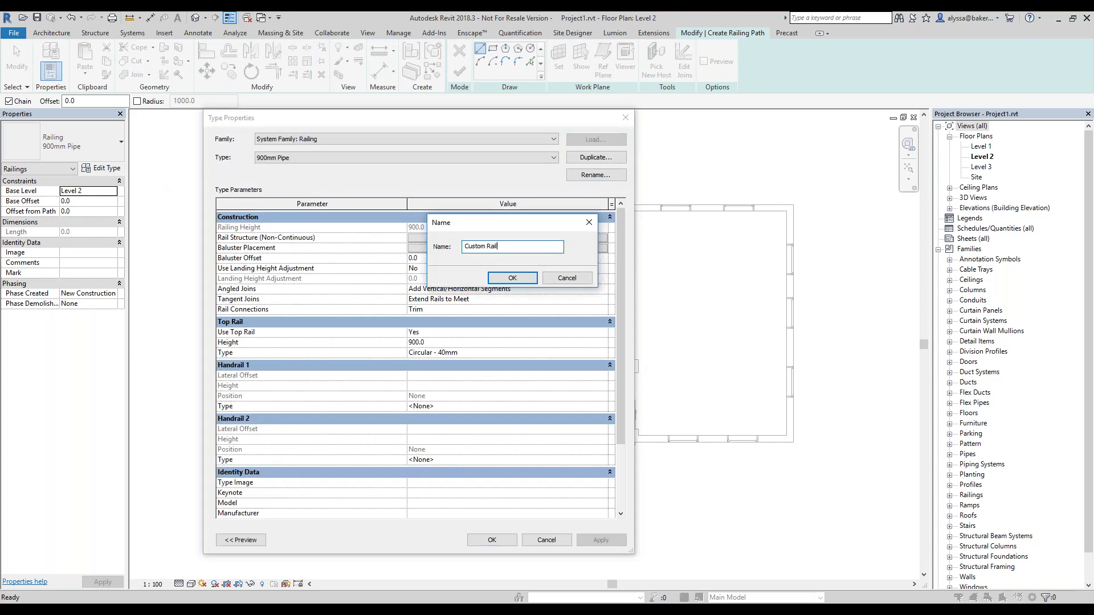
text(ing)
click(513, 278)
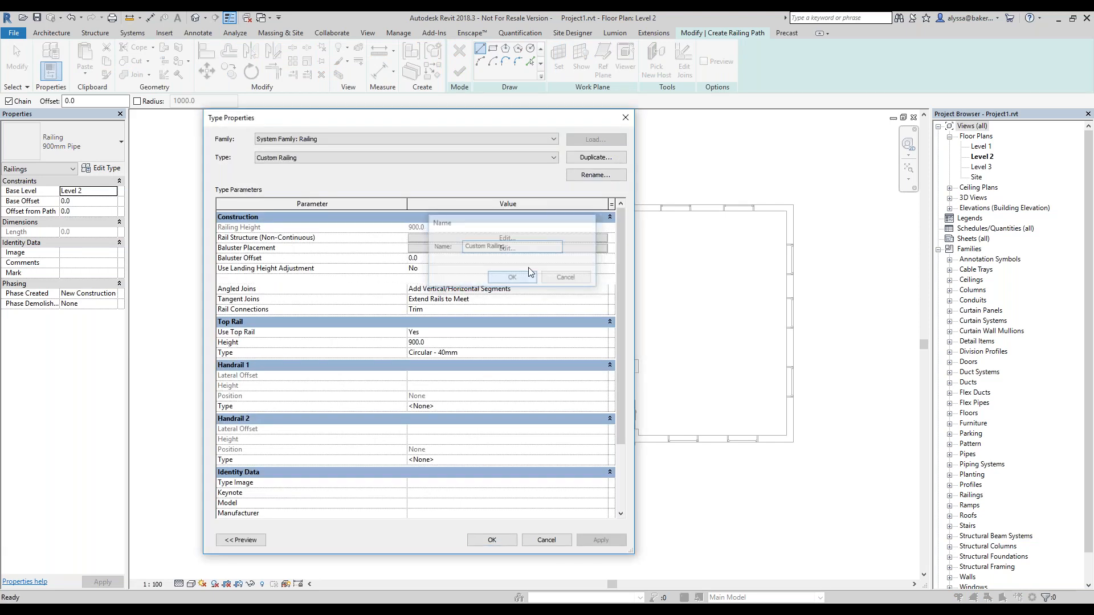
Open the properties of the Circular - 40mm top rail type and review which top rail types are available
drag(540, 126, 804, 128)
click(851, 357)
click(859, 357)
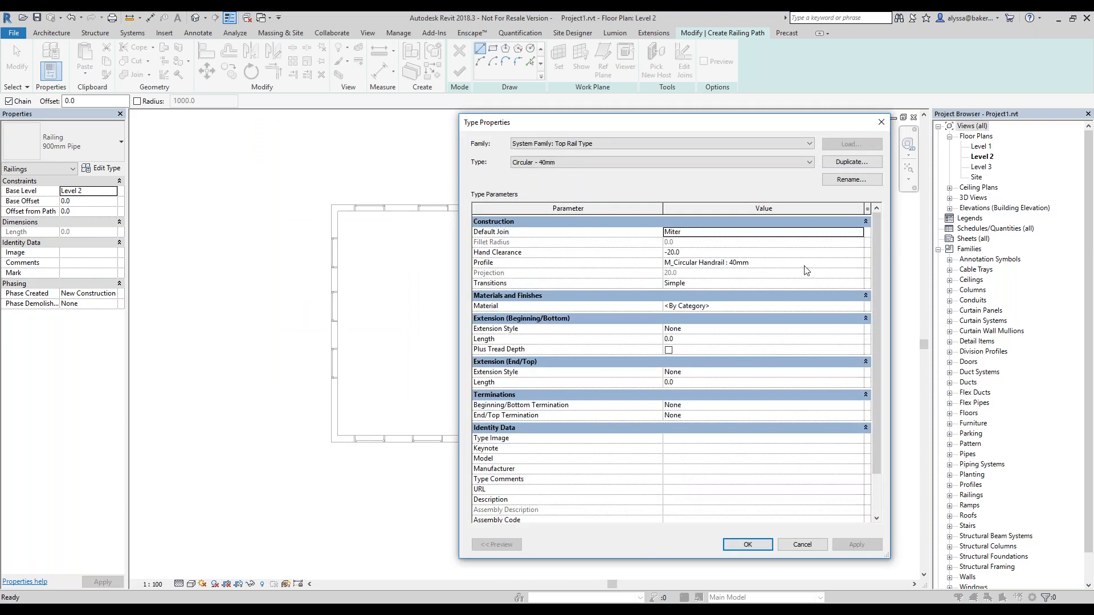
click(544, 164)
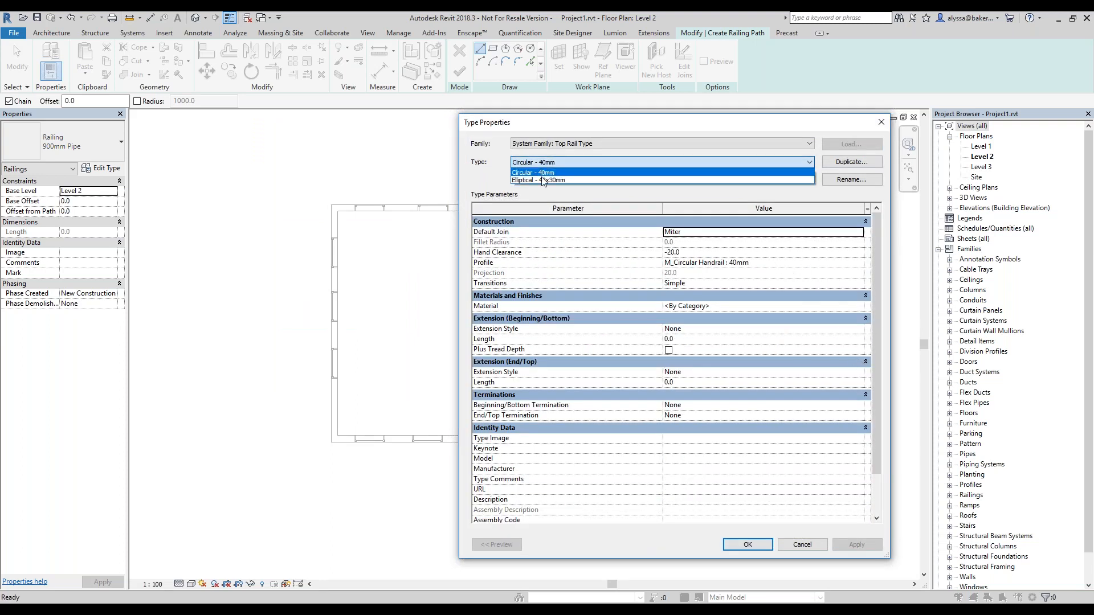
click(544, 163)
click(544, 163)
click(750, 196)
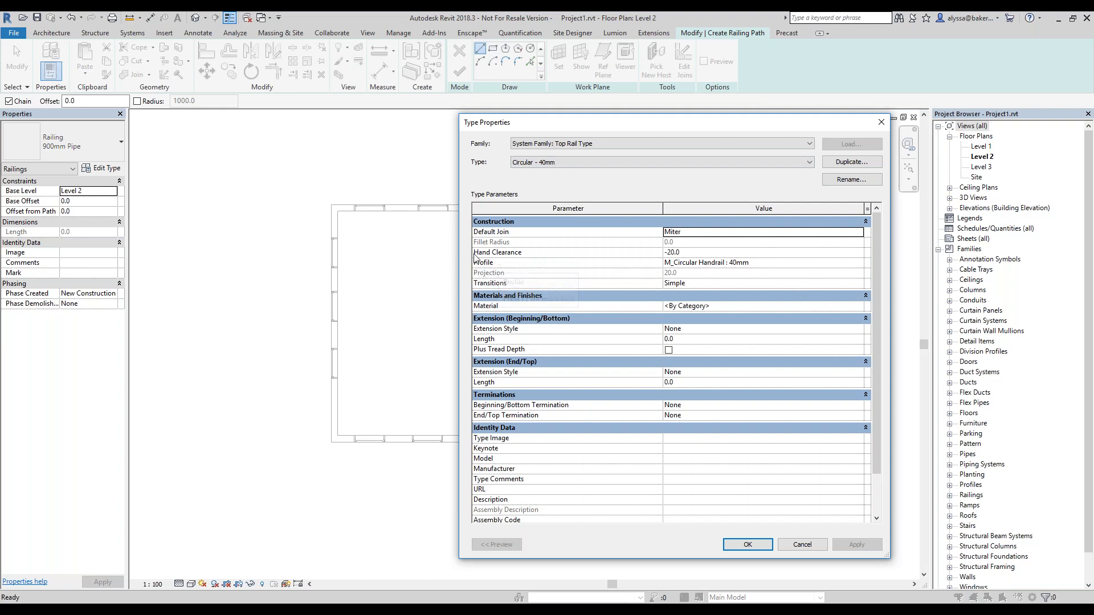
Duplicate the Circular - 40mm top rail type and name the copy Rectangular - 50x25mm
click(838, 166)
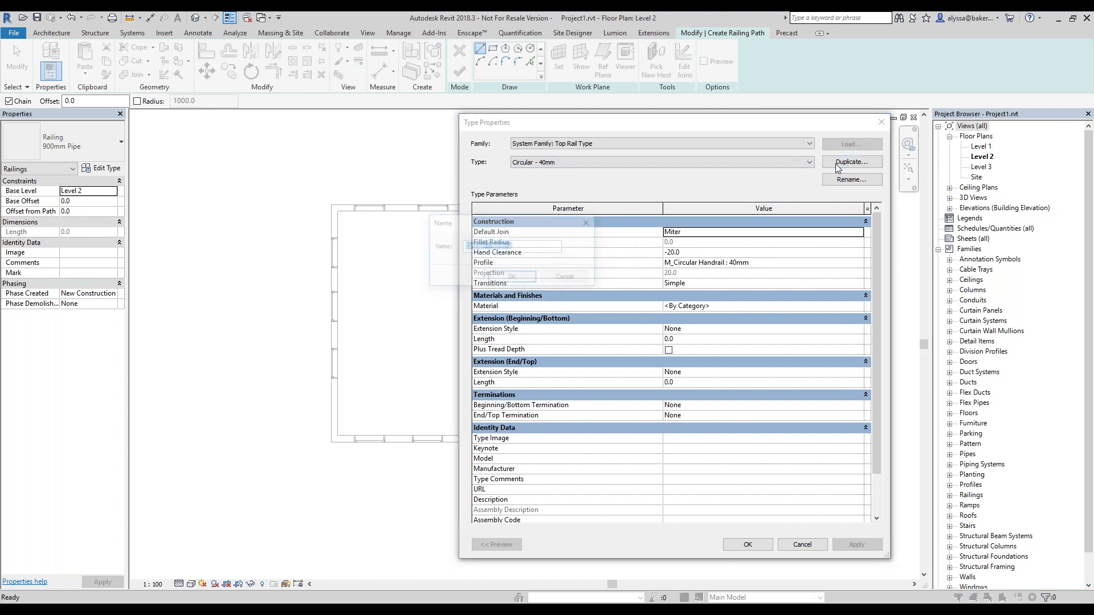
click(540, 246)
drag(483, 242, 445, 235)
text(Rectangular)
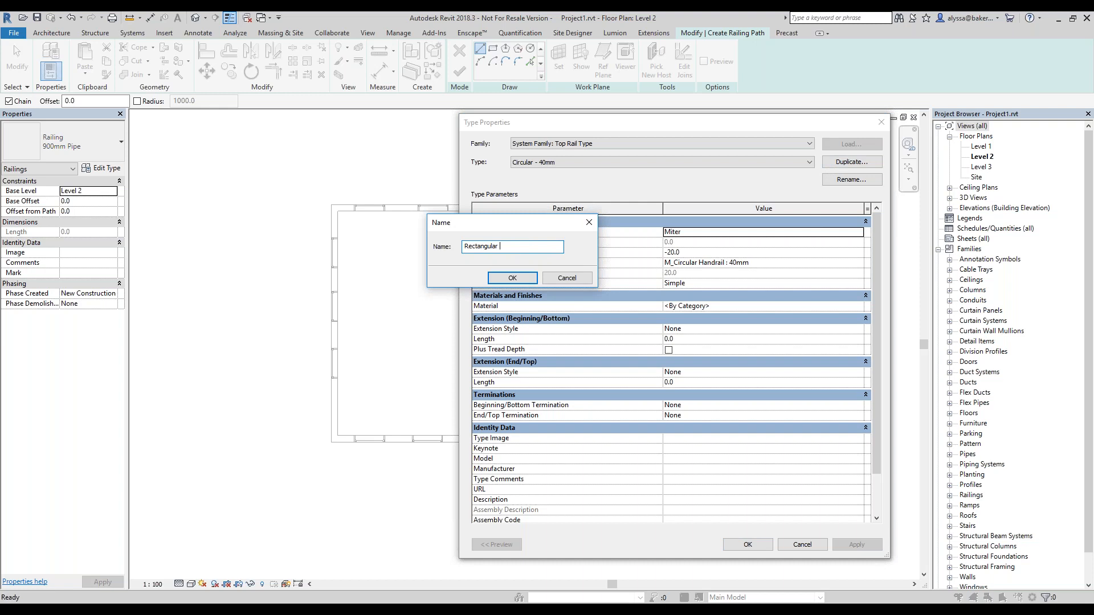
text(- 50x25mm)
click(504, 279)
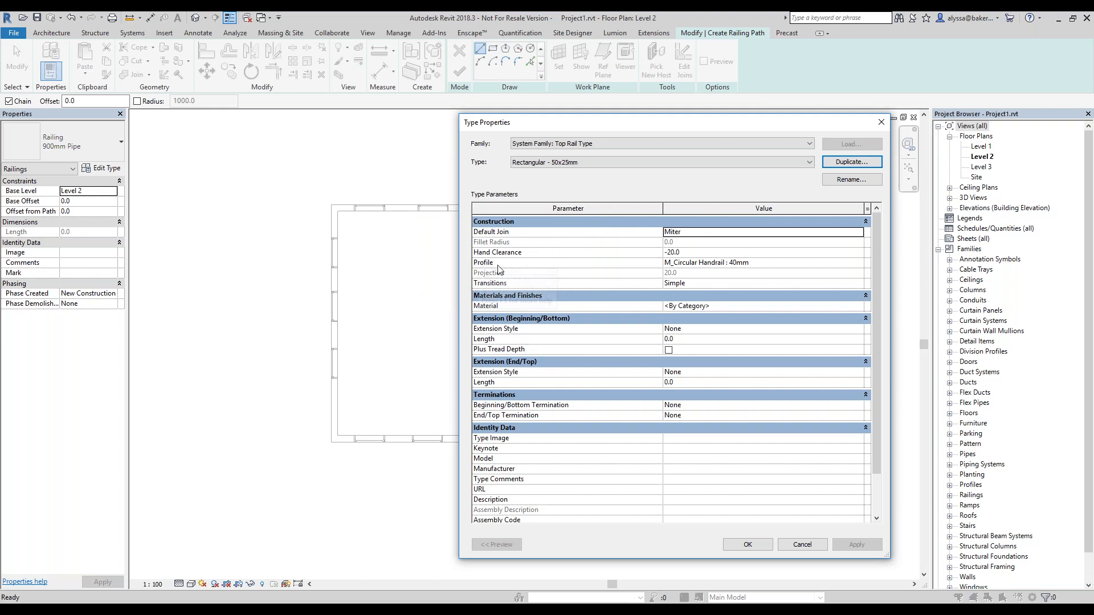
Set the Rectangular - 50x25mm top rail's profile to M_Rectangular Handrail : 50 x 25mm
click(864, 267)
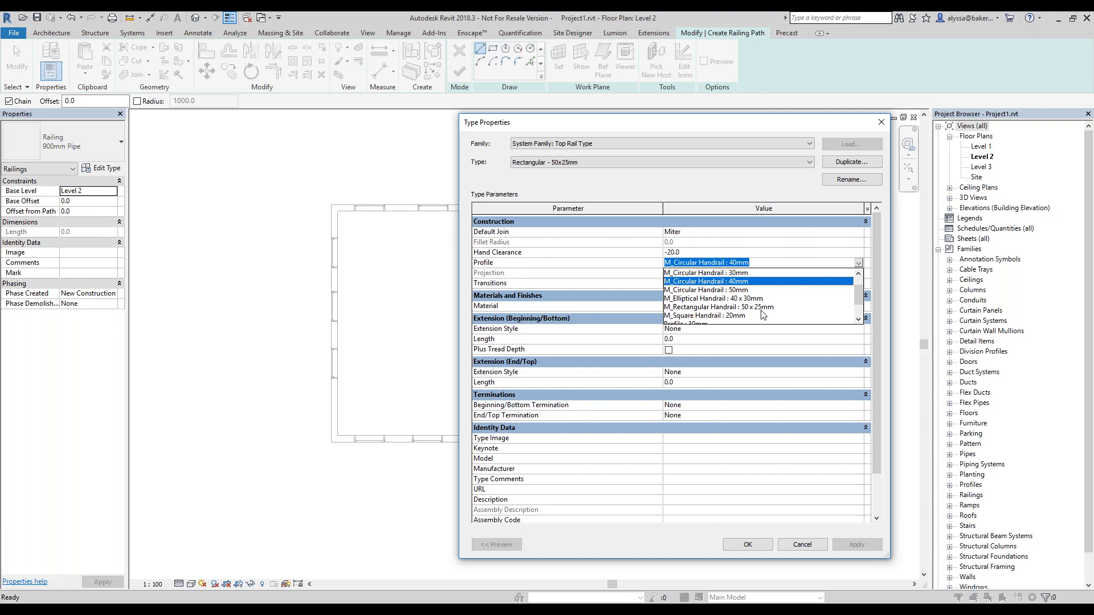
mouse_move(858, 304)
mouse_down()
mouse_move(859, 314)
mouse_move(858, 285)
mouse_move(858, 305)
mouse_up()
click(719, 308)
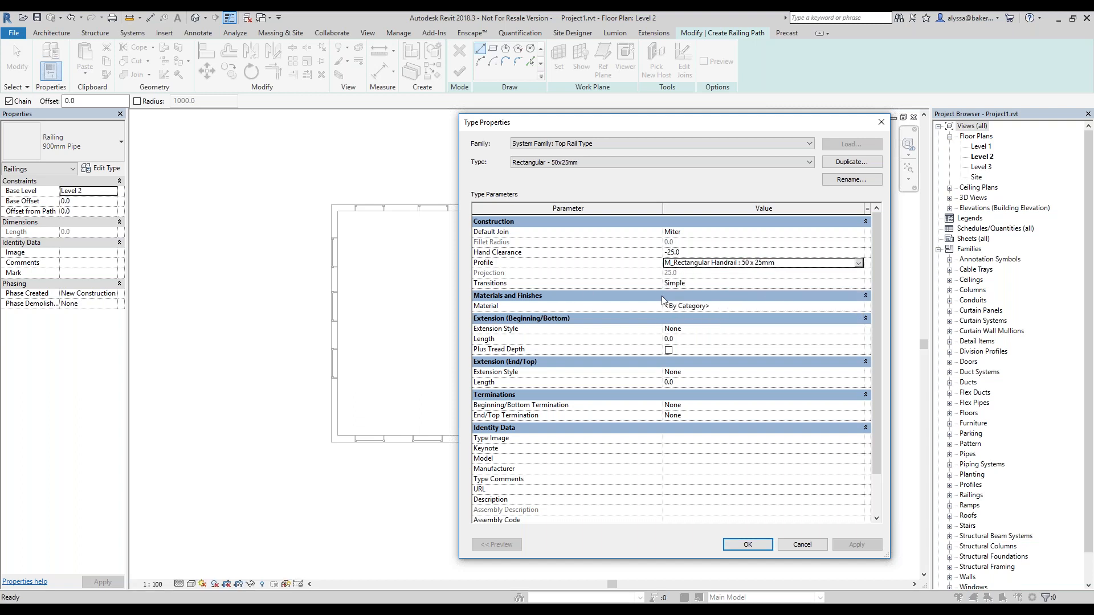
Search the project materials for steel and assign Stainless Steel to the Rectangular - 50x25mm top rail
click(860, 306)
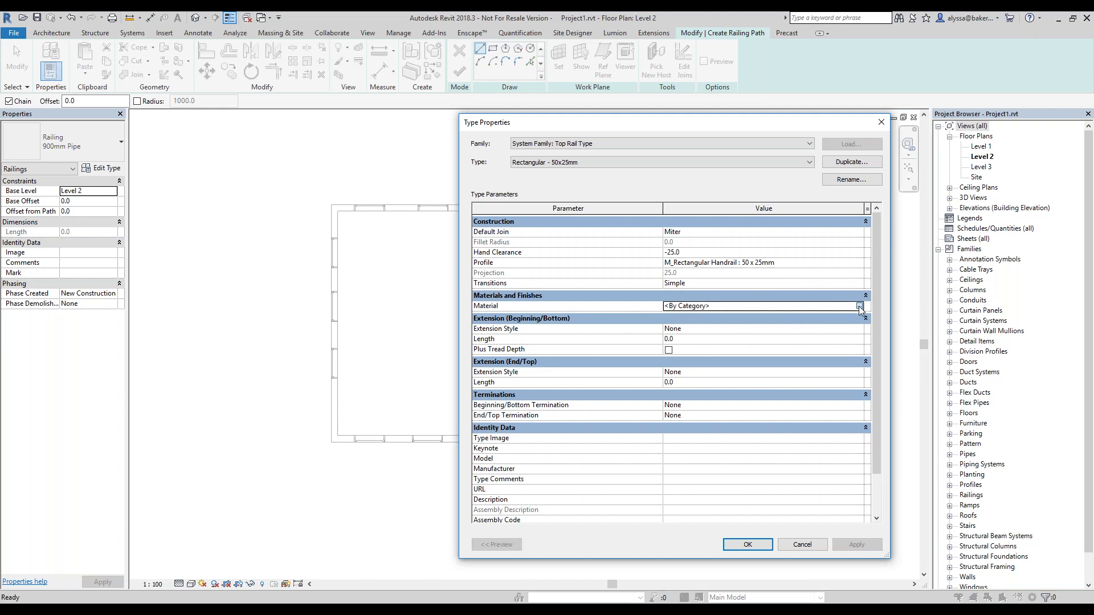
click(859, 306)
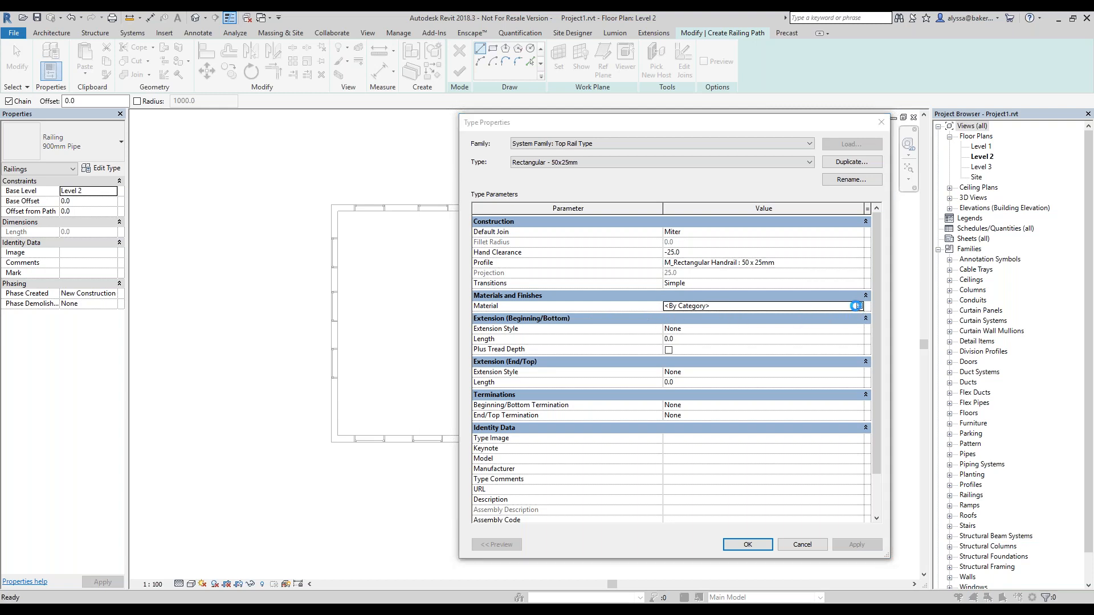
drag(731, 101, 612, 126)
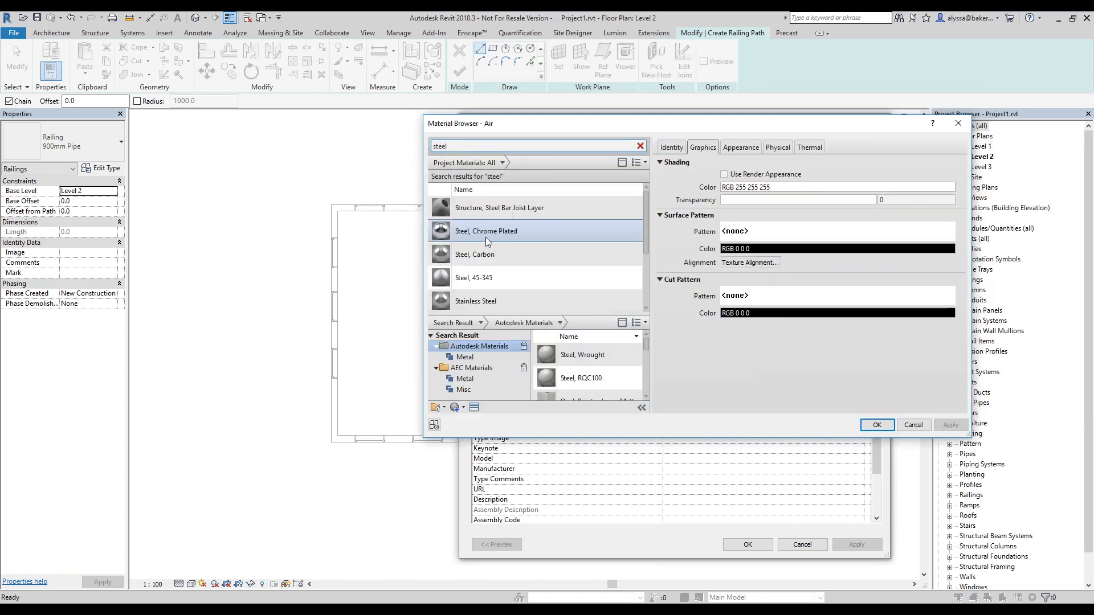
click(535, 301)
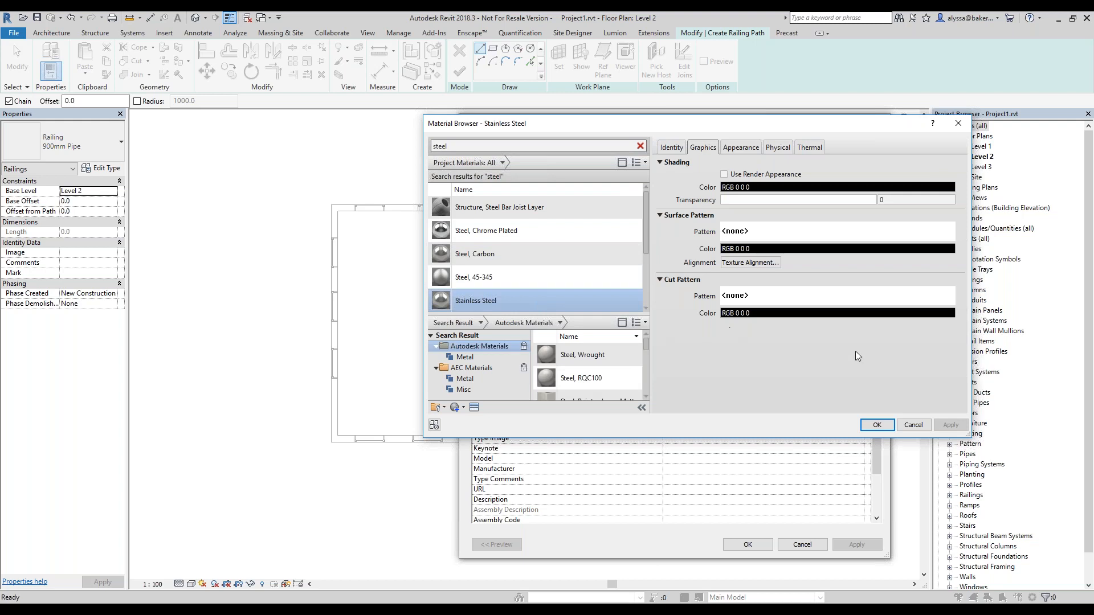
click(876, 427)
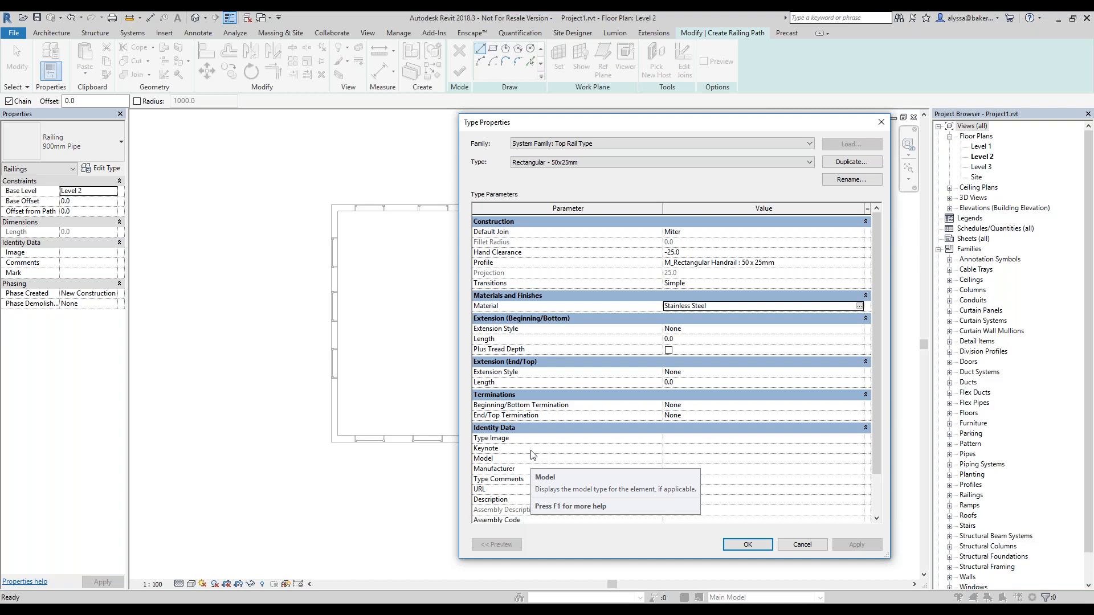
Review the extension styles for the top rail's beginning, keep None, and accept the Rectangular - 50x25mm type settings
click(861, 330)
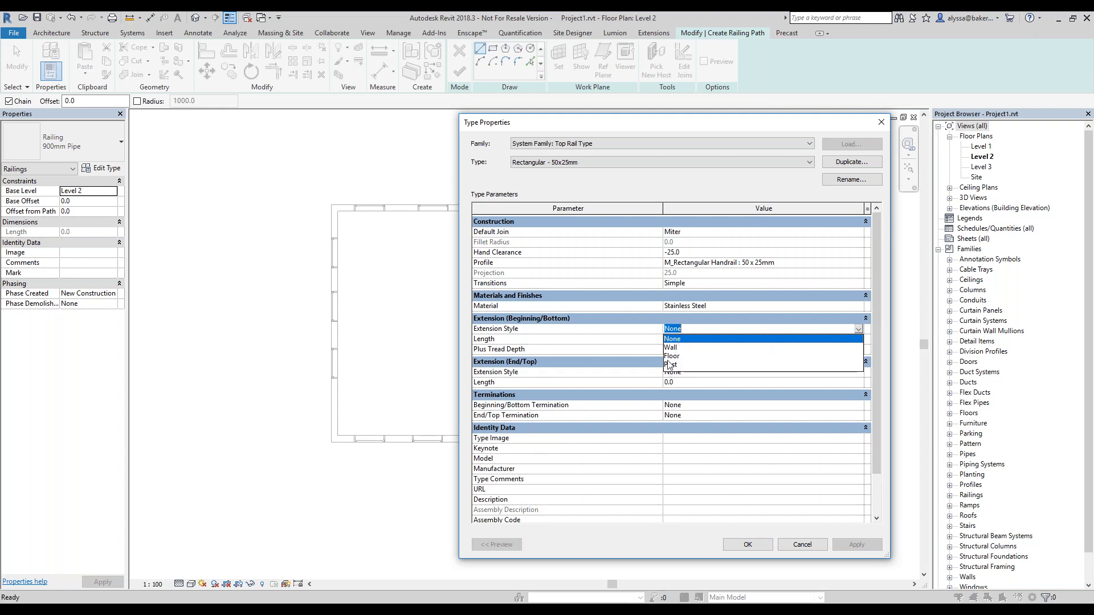
click(650, 315)
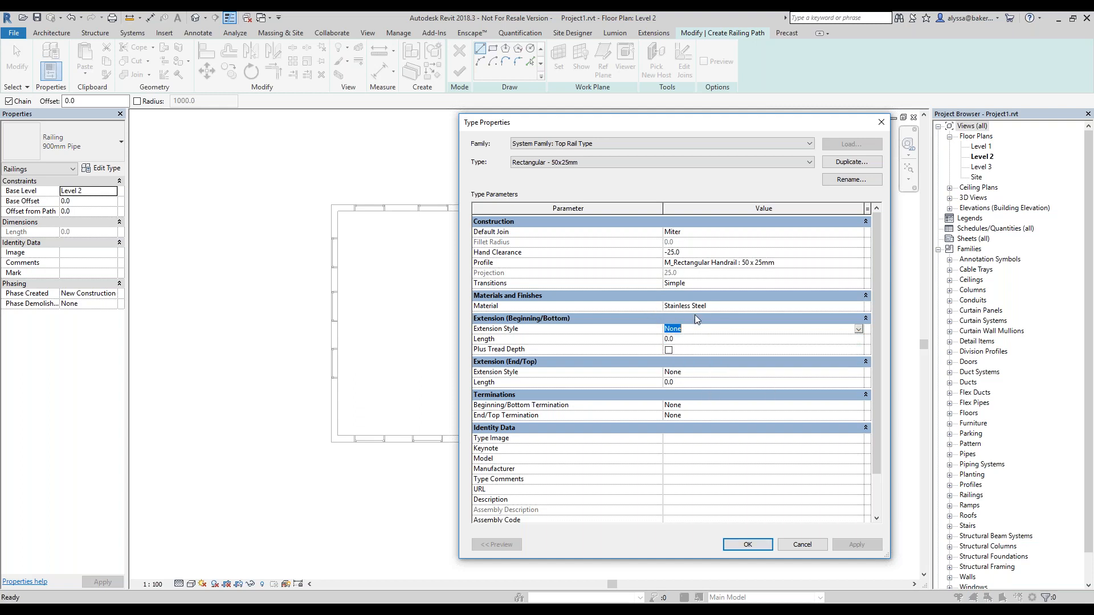
click(749, 545)
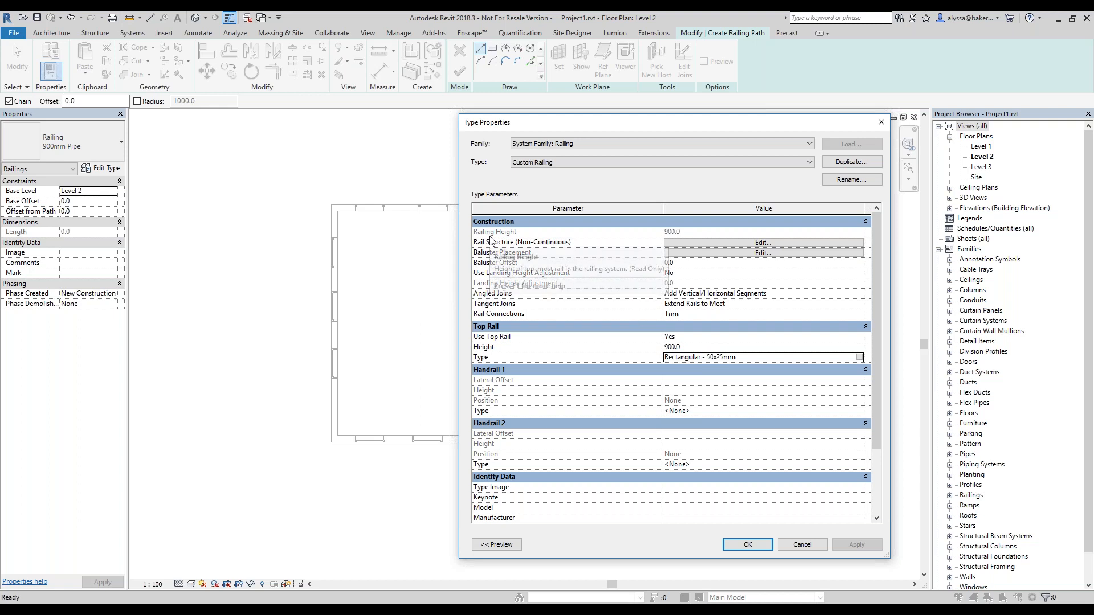
Open Custom Railing's non-continuous rail structure with its preview shown, and check the available preview views, keeping 3D View 1
click(769, 244)
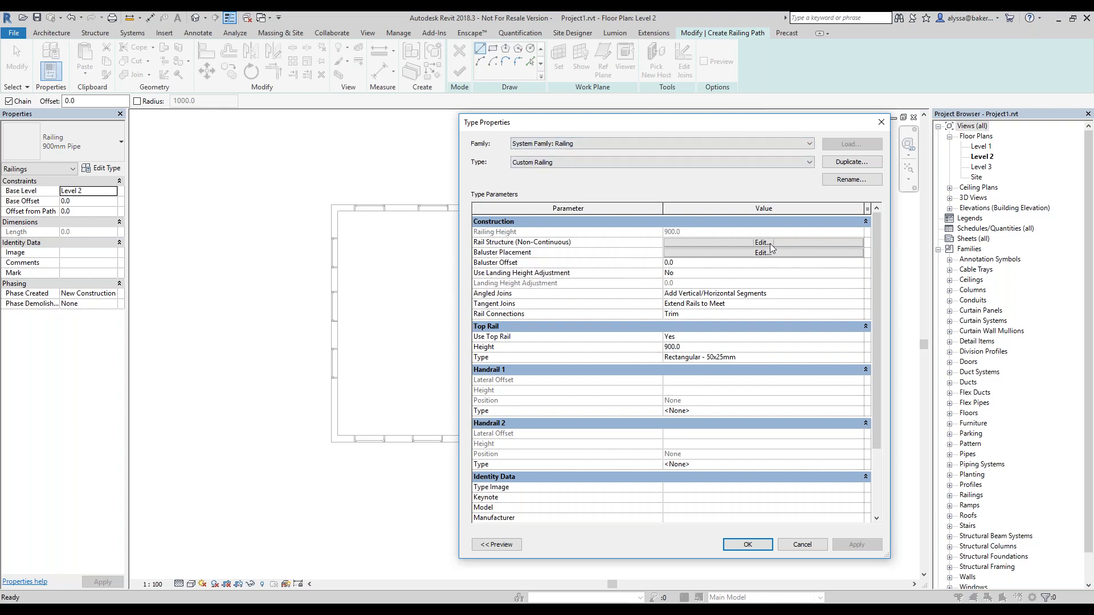
click(771, 244)
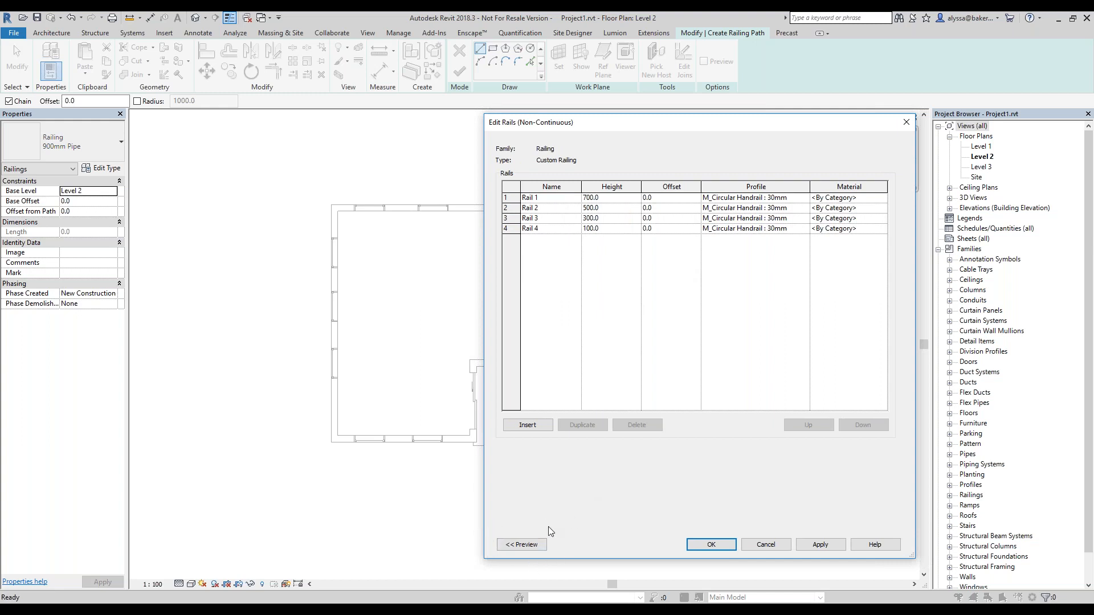
click(511, 546)
drag(687, 123, 495, 114)
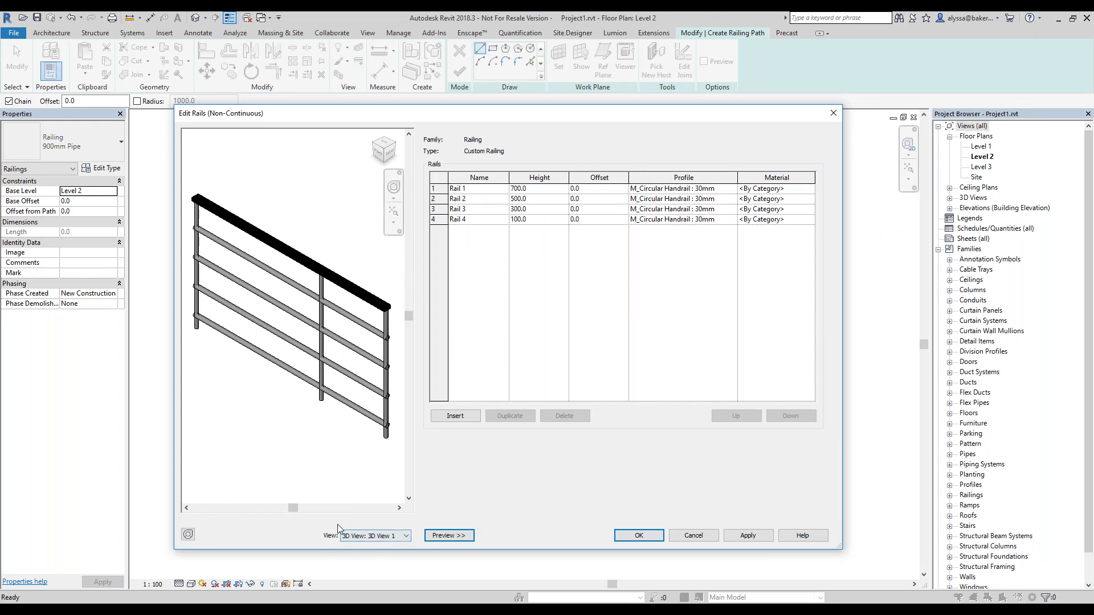
click(364, 538)
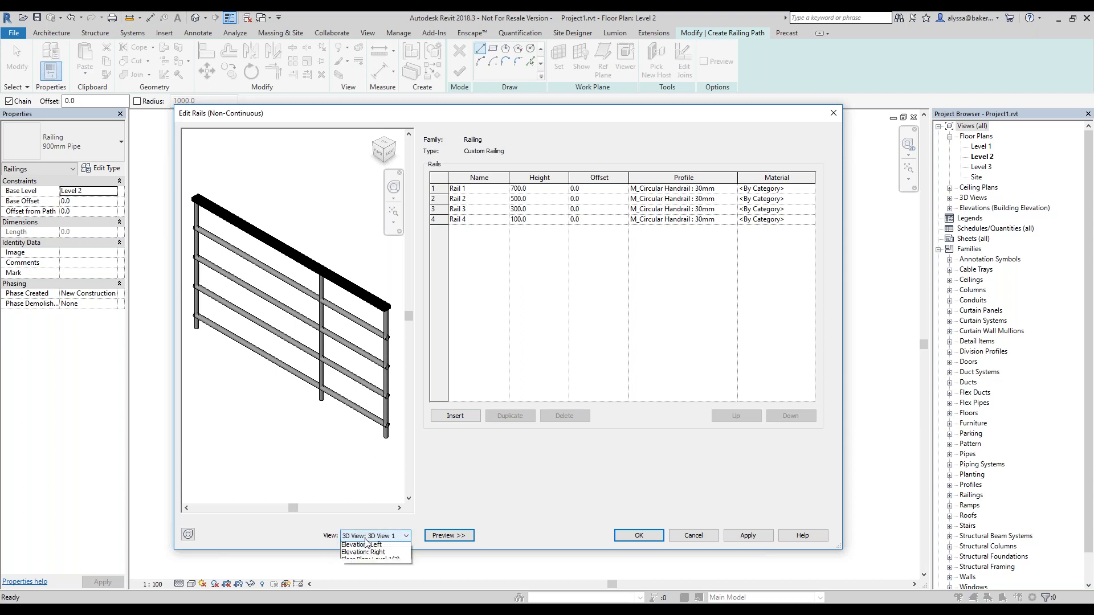
click(308, 535)
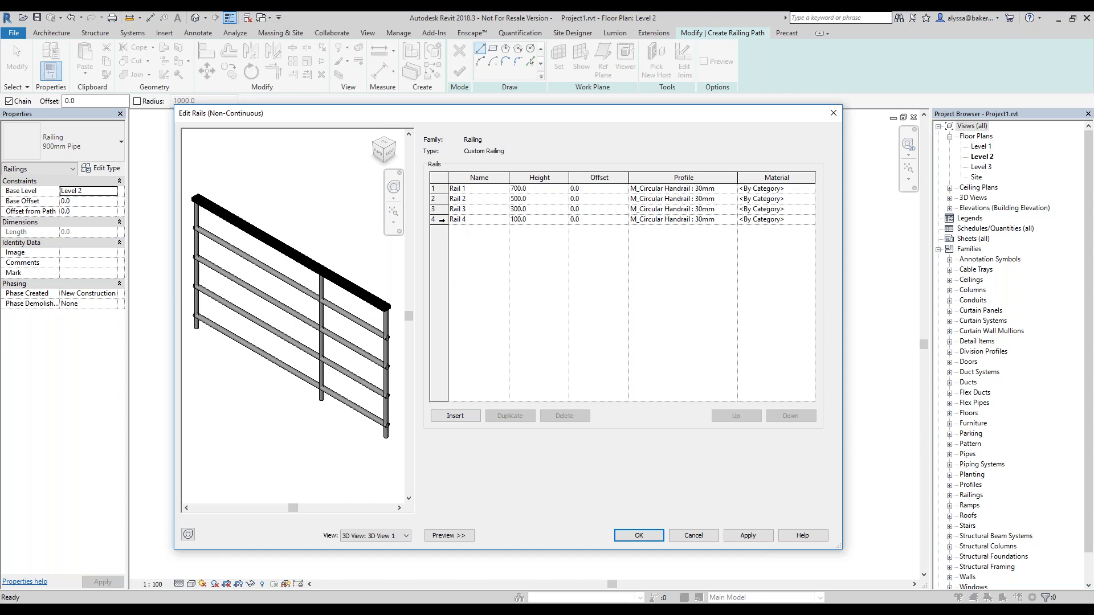
Select Rail 4, Rail 3, Rail 2 and Rail 1 in turn to identify each one in the preview
click(442, 220)
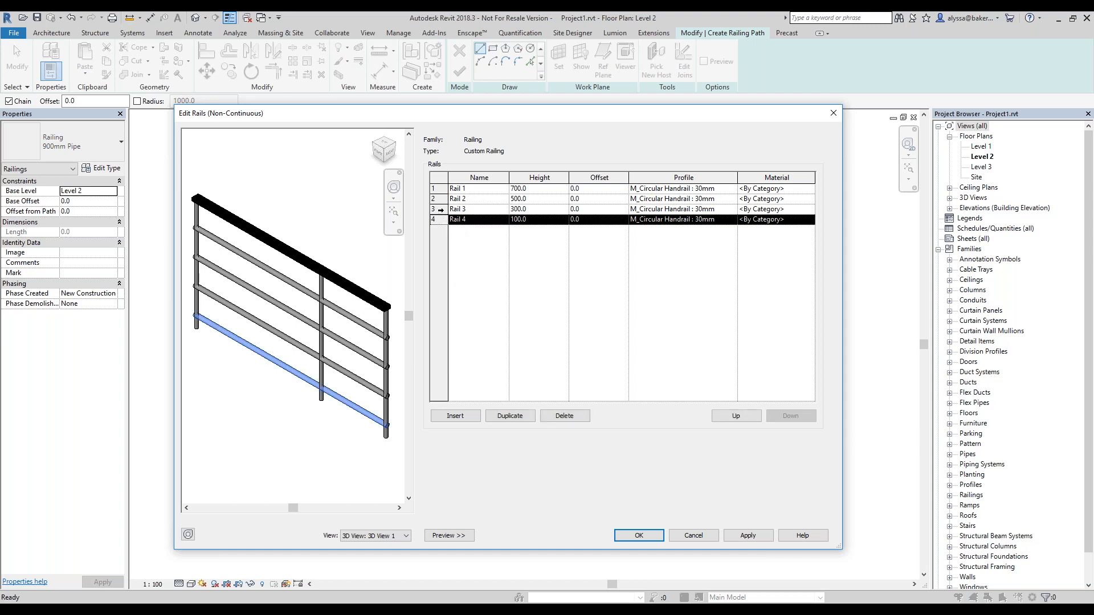
click(440, 209)
click(441, 199)
click(441, 189)
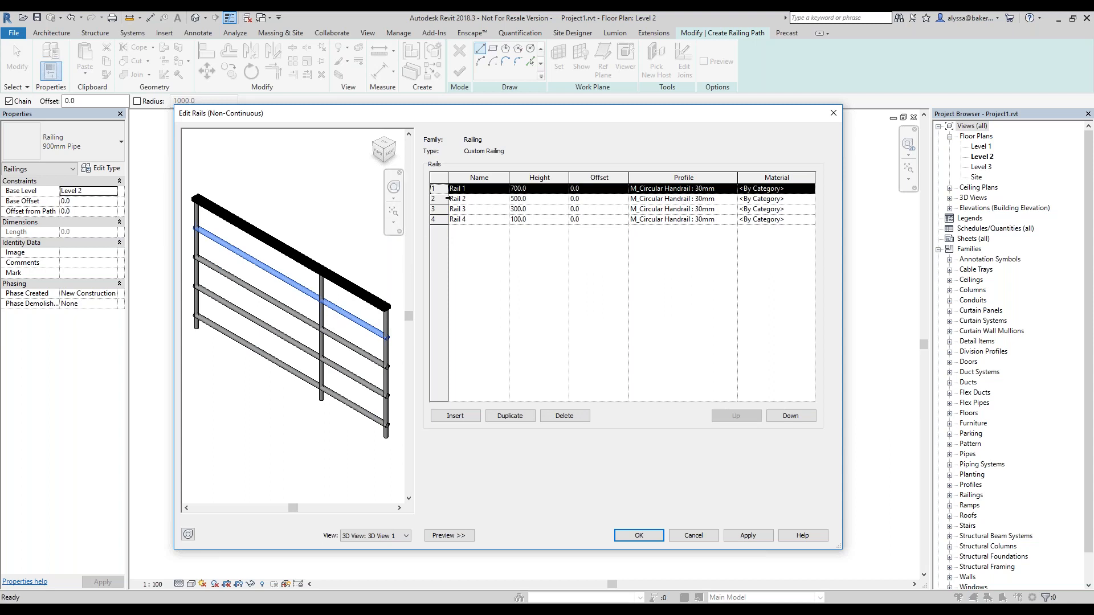
Set the heights of Rail 1, Rail 2, Rail 3 and Rail 4 to 100, 200, 300 and 400, and apply them
click(444, 218)
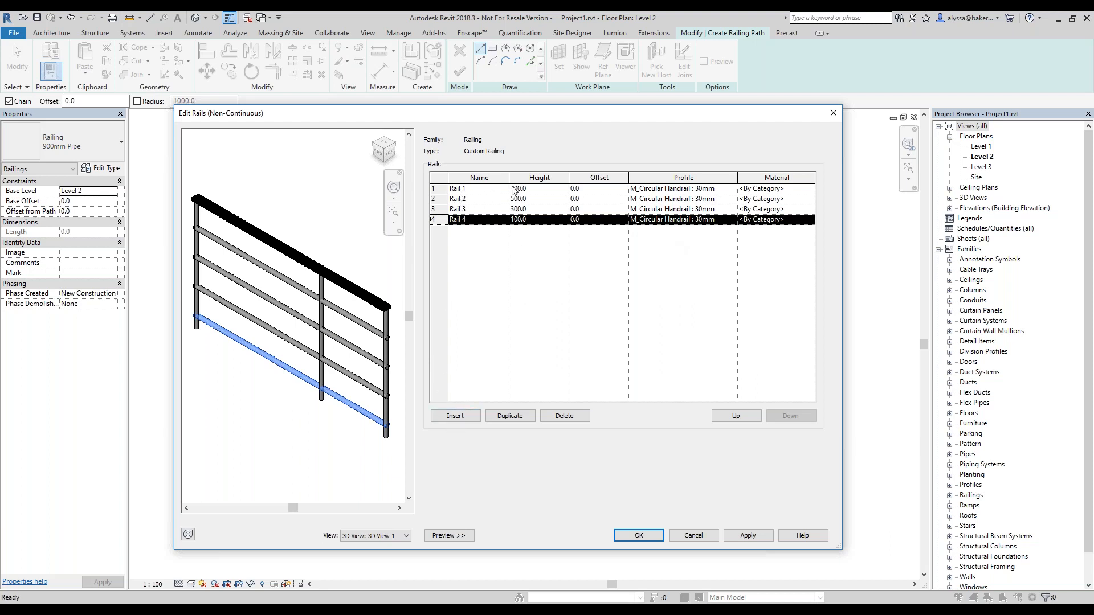
click(439, 188)
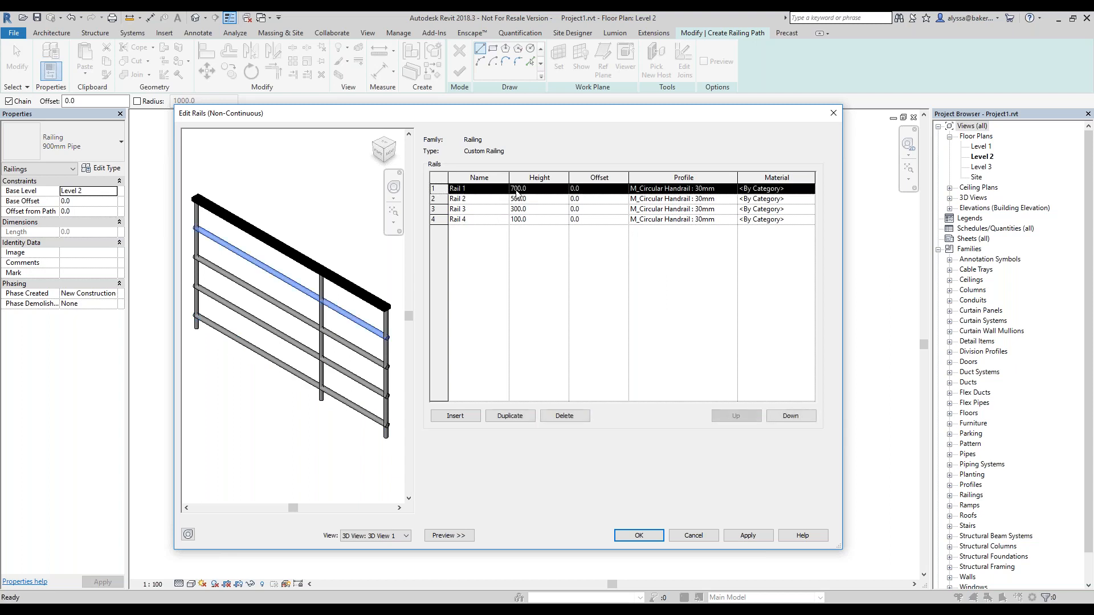
click(515, 189)
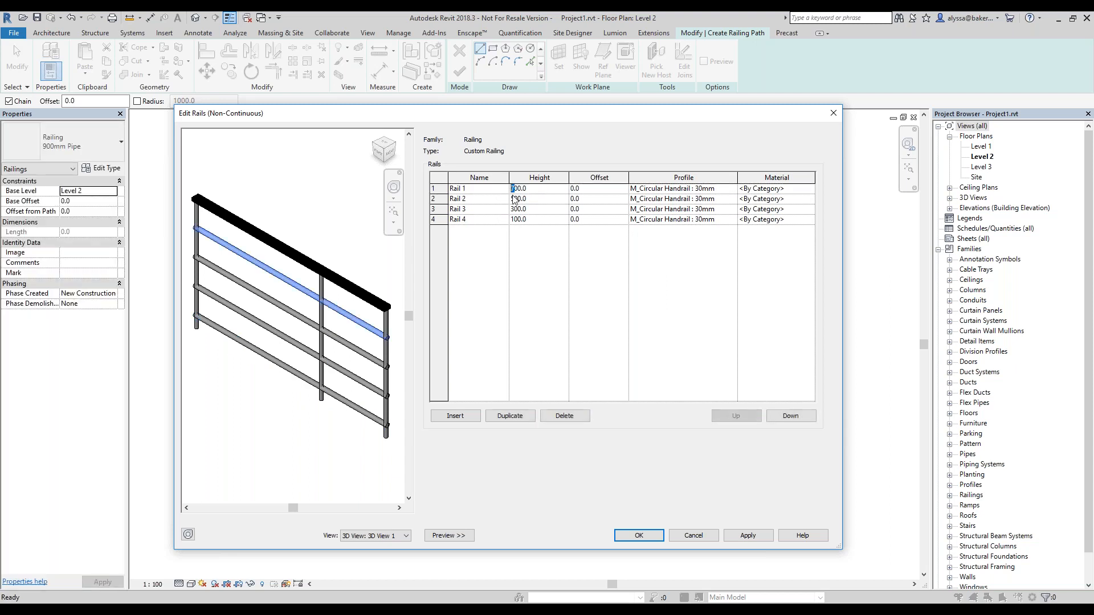
text(1)
click(512, 199)
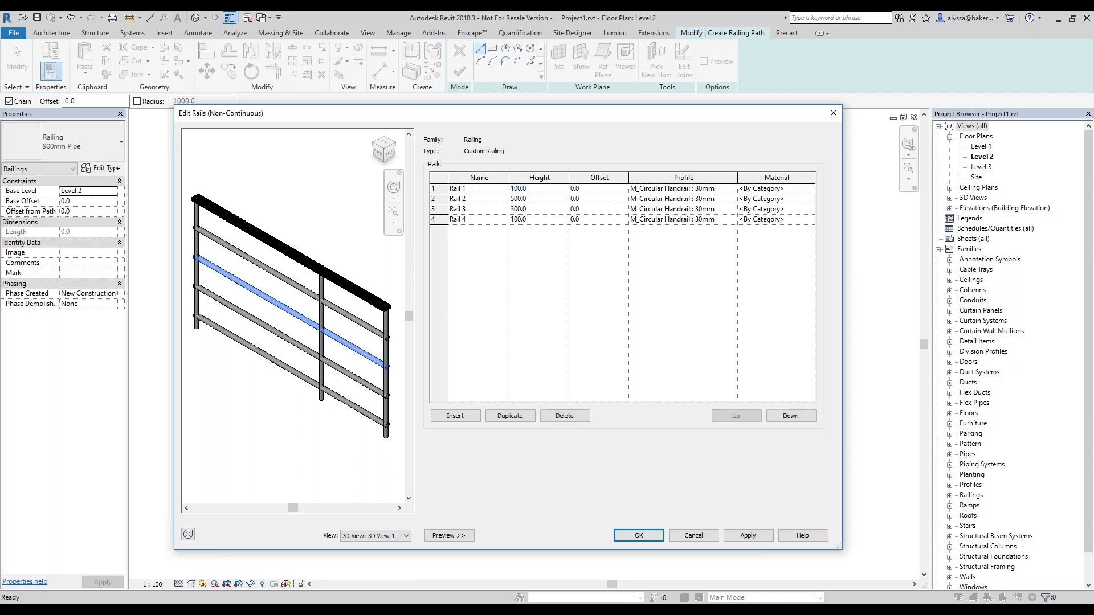
click(514, 210)
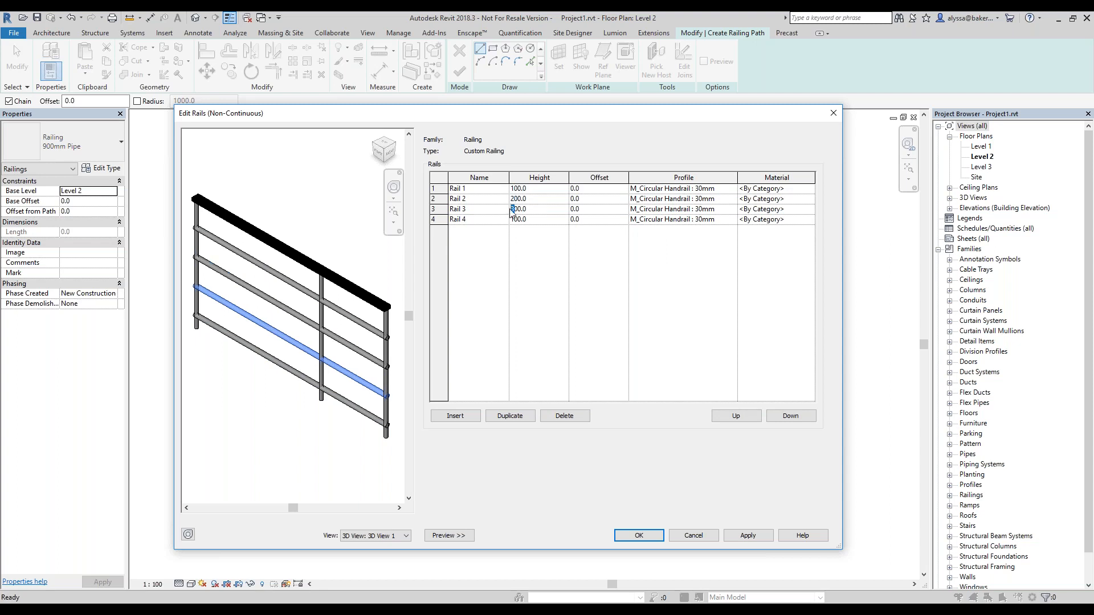
text(3)
click(510, 219)
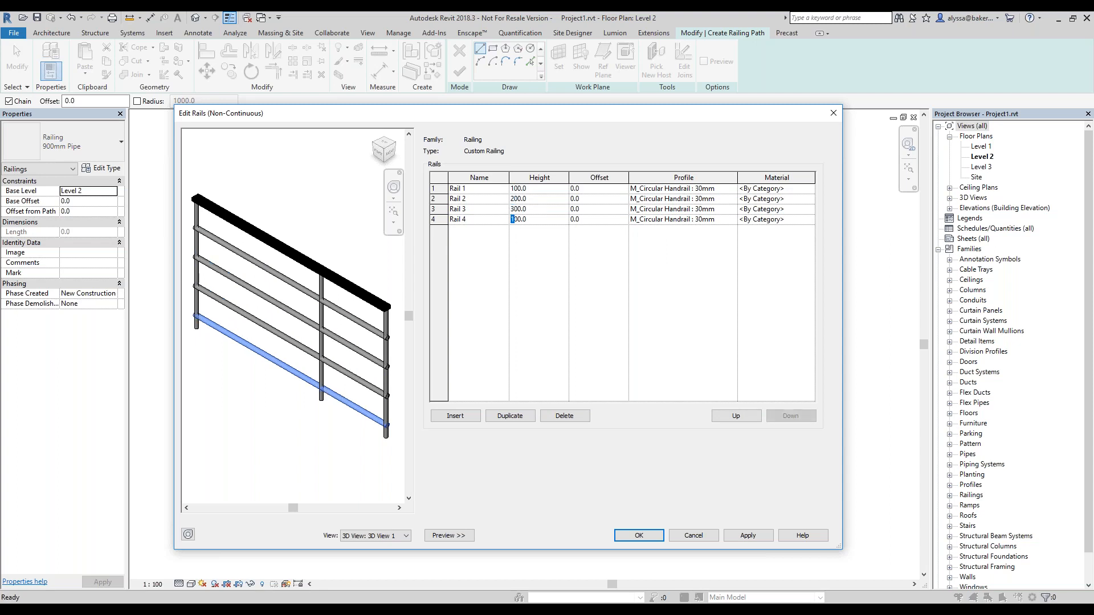
text(4)
click(741, 535)
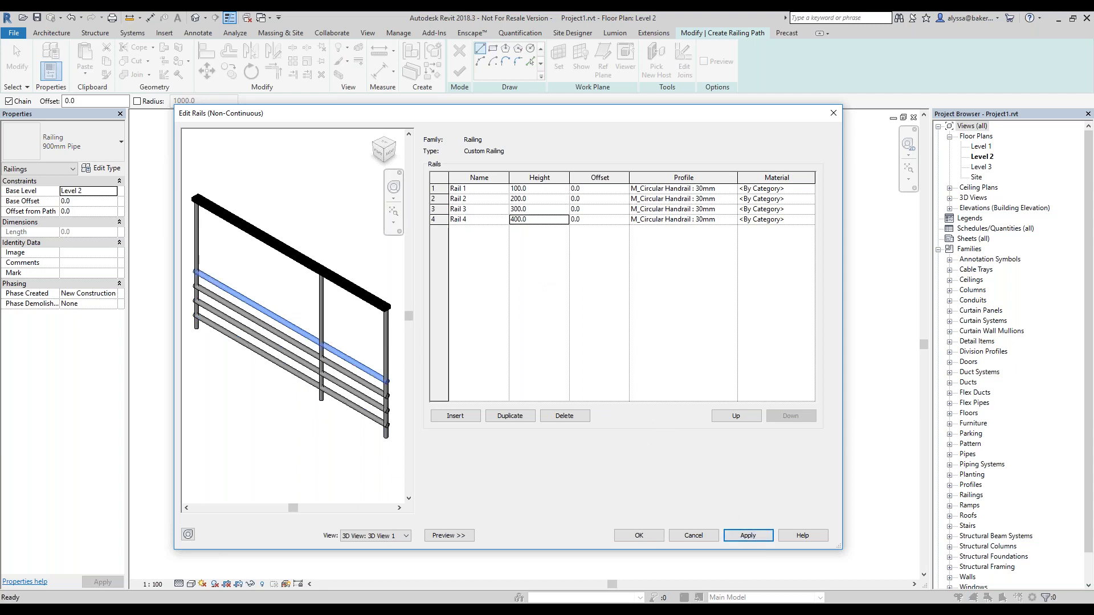
Change Rail 1's profile to Profile : 30mm
click(442, 219)
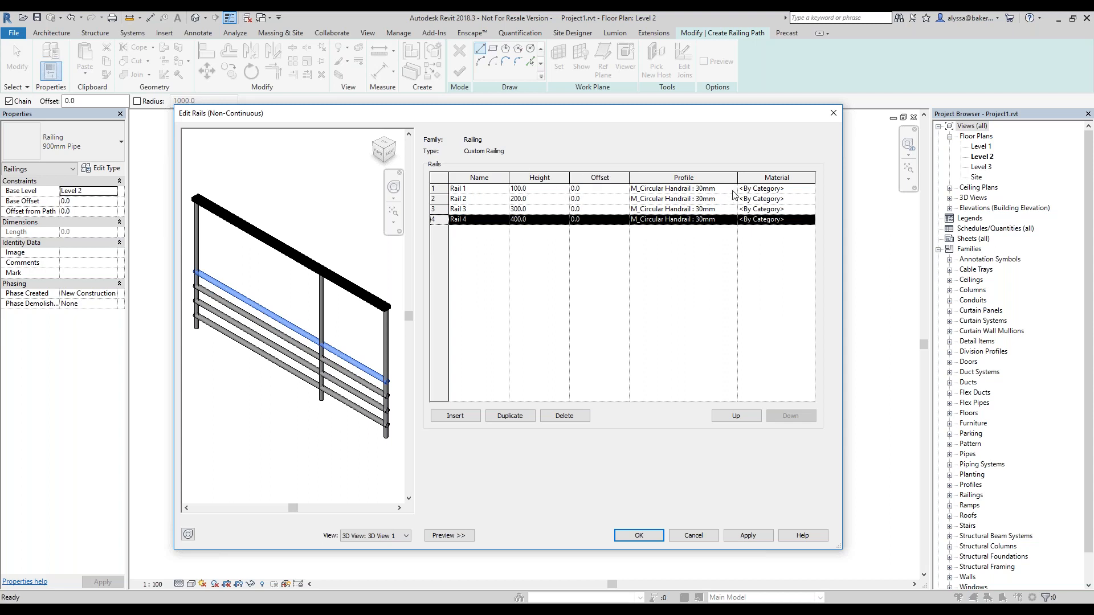
click(733, 192)
click(732, 190)
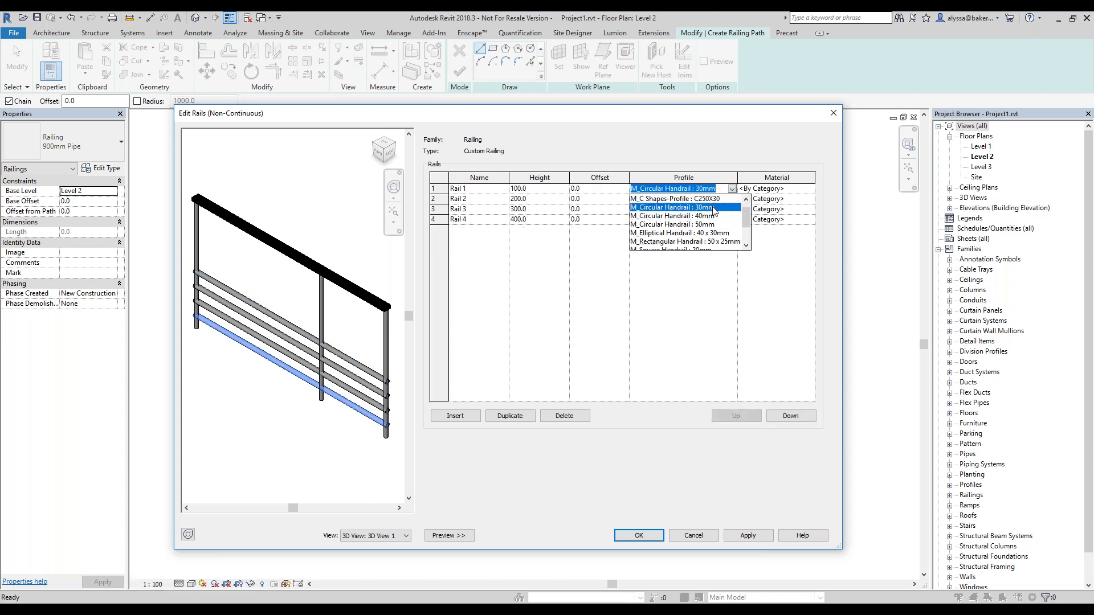
scroll(716, 233, down, 2)
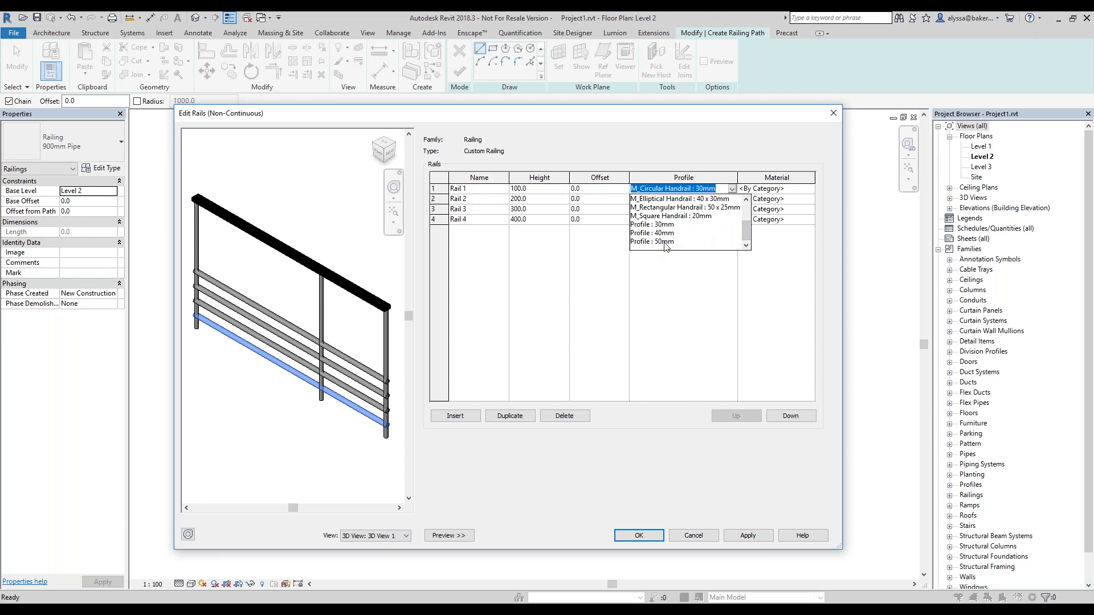
mouse_move(747, 232)
mouse_down()
mouse_move(749, 210)
mouse_move(748, 239)
mouse_up()
click(662, 225)
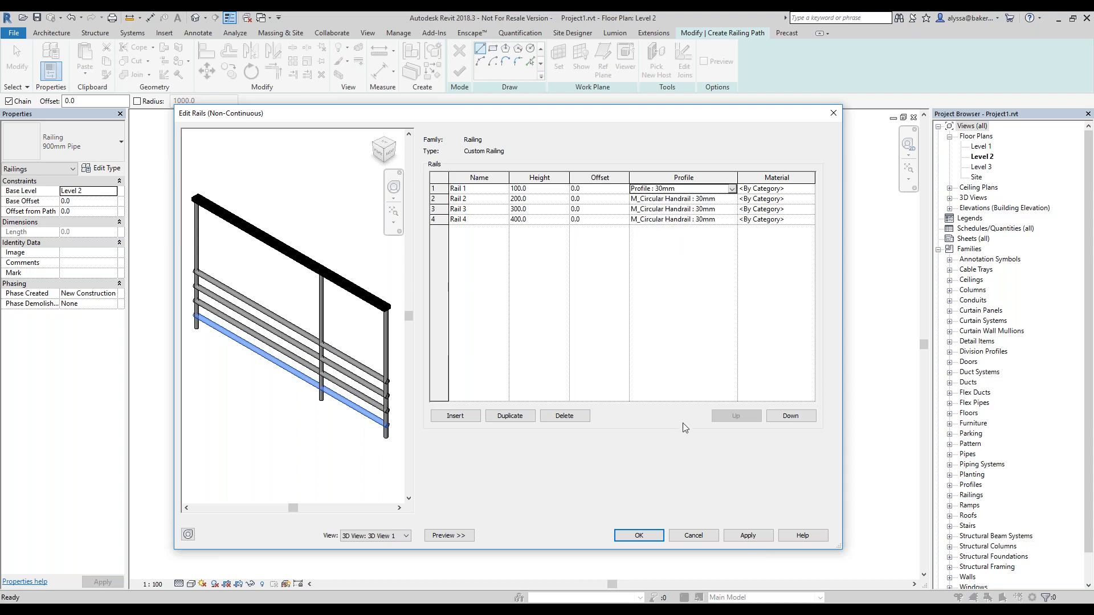
click(731, 189)
click(690, 241)
Assign Profile : 30mm to Rail 2, Rail 3 and Rail 4
click(712, 199)
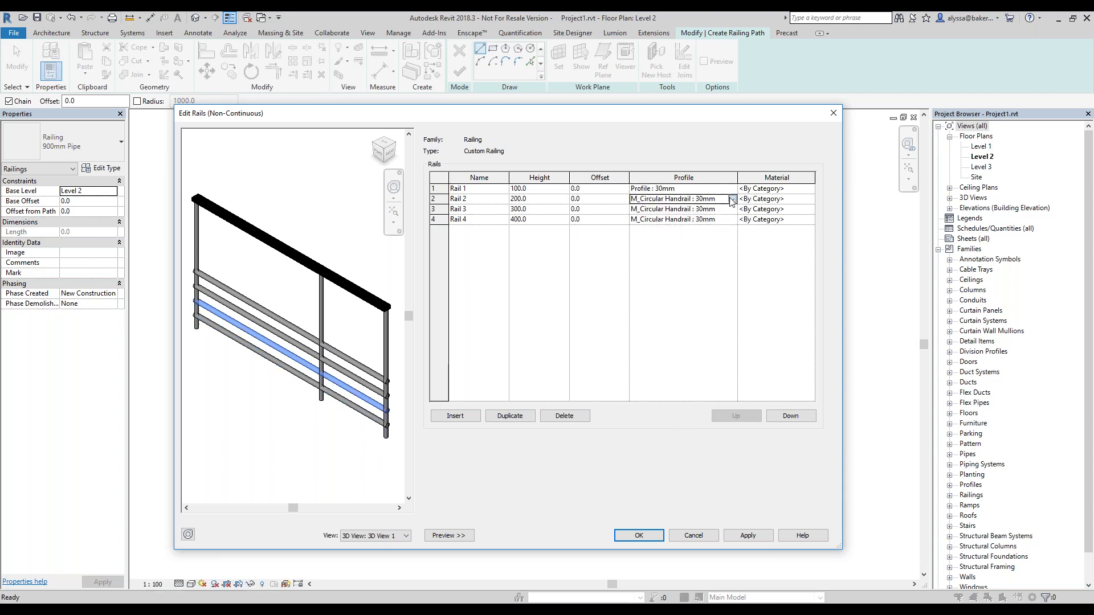
click(732, 199)
drag(746, 226, 747, 272)
click(678, 239)
click(712, 209)
click(733, 210)
click(655, 245)
click(712, 220)
click(733, 220)
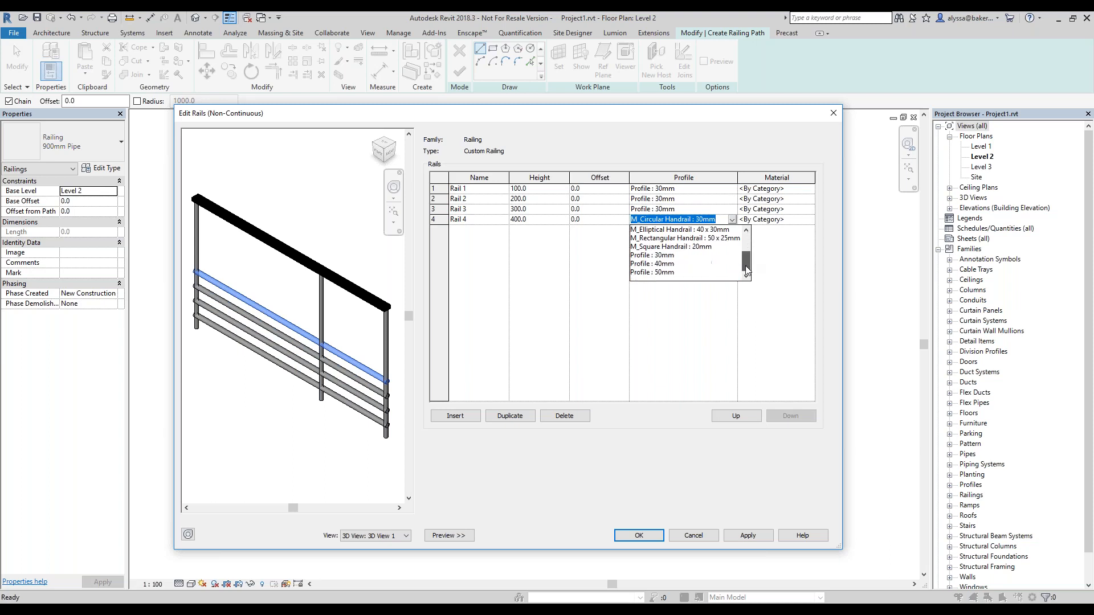
click(655, 255)
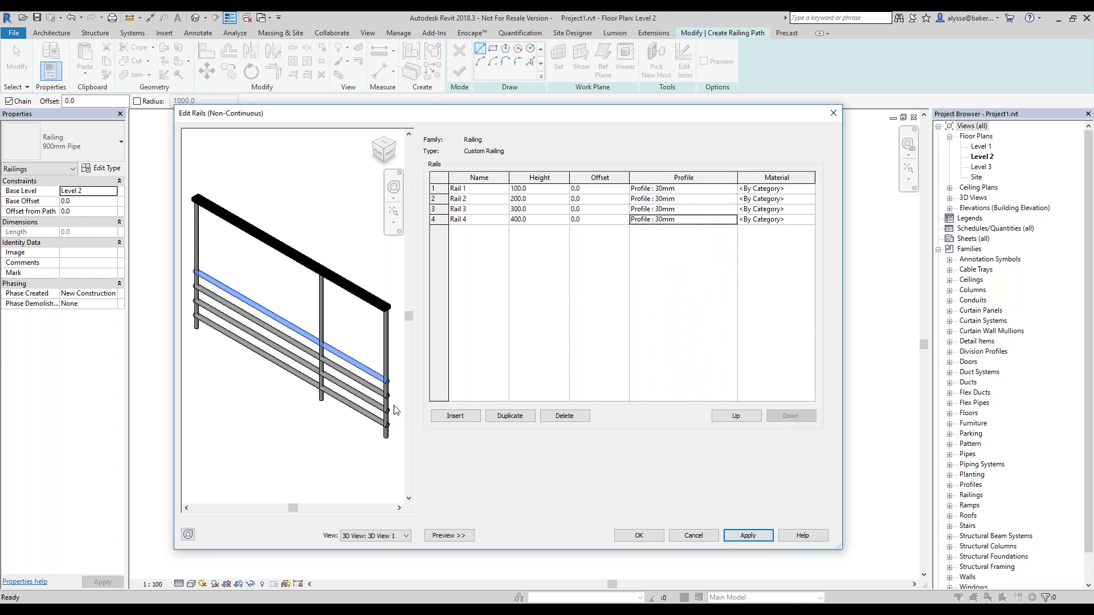
Assign the Stainless Steel material to Rail 1 and Rail 2
click(811, 191)
click(810, 189)
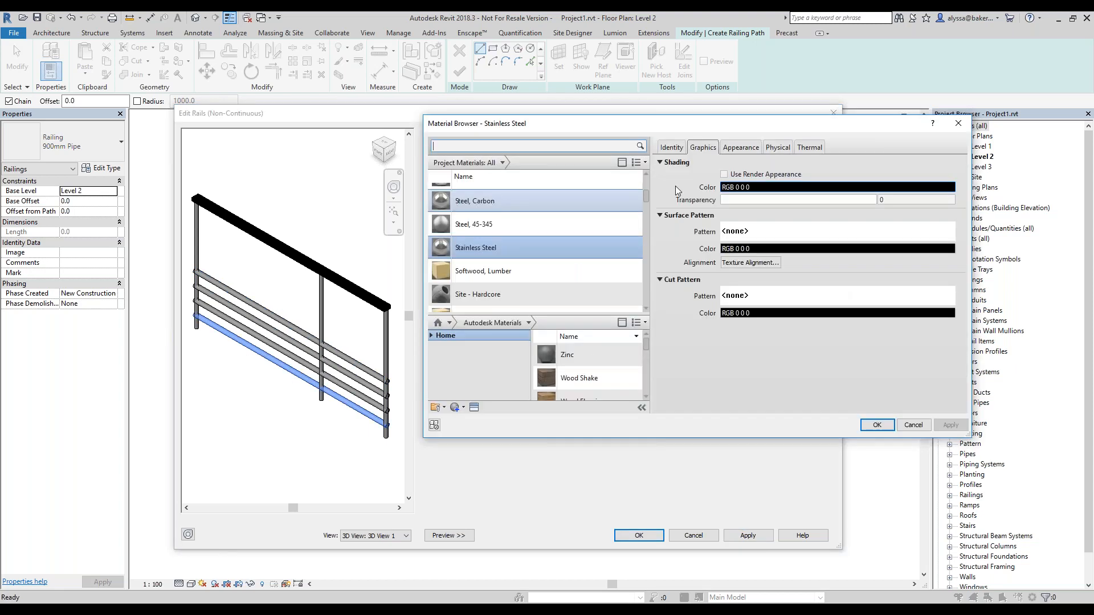
click(877, 425)
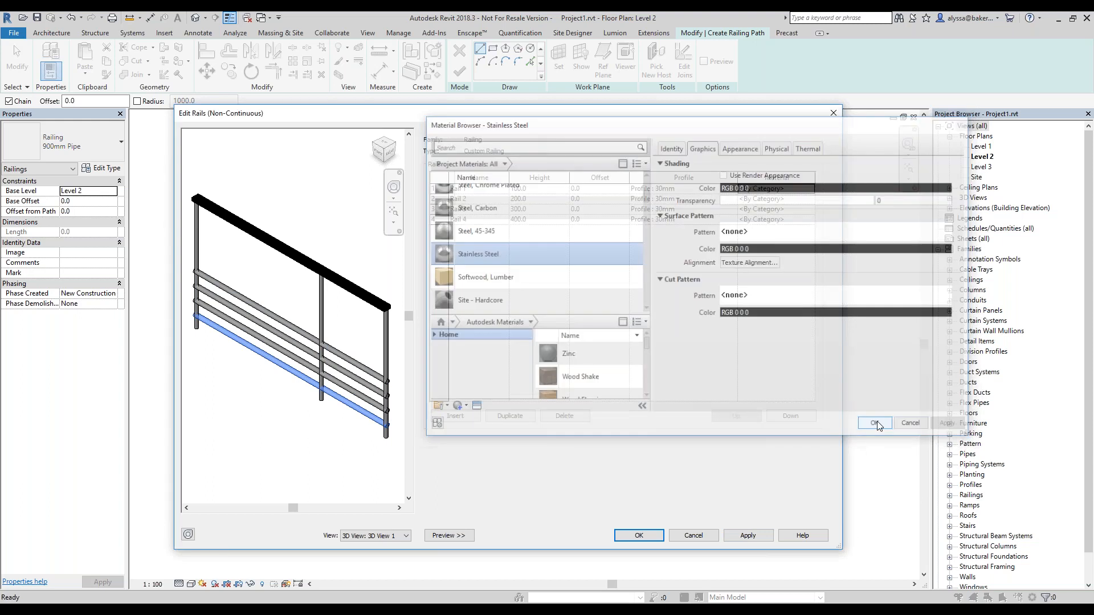
click(810, 199)
click(810, 199)
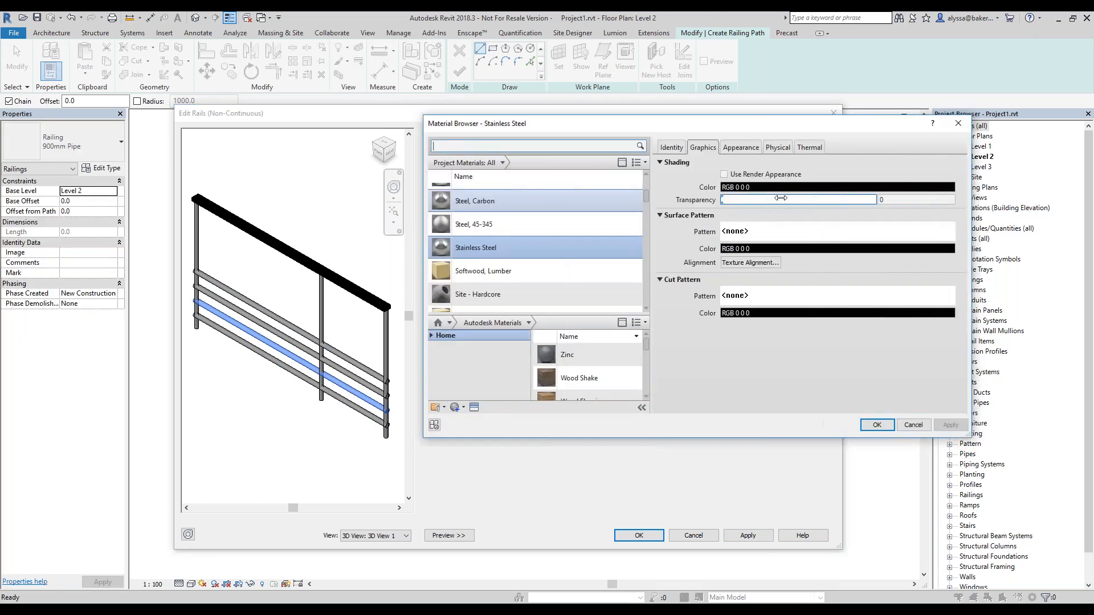
click(870, 423)
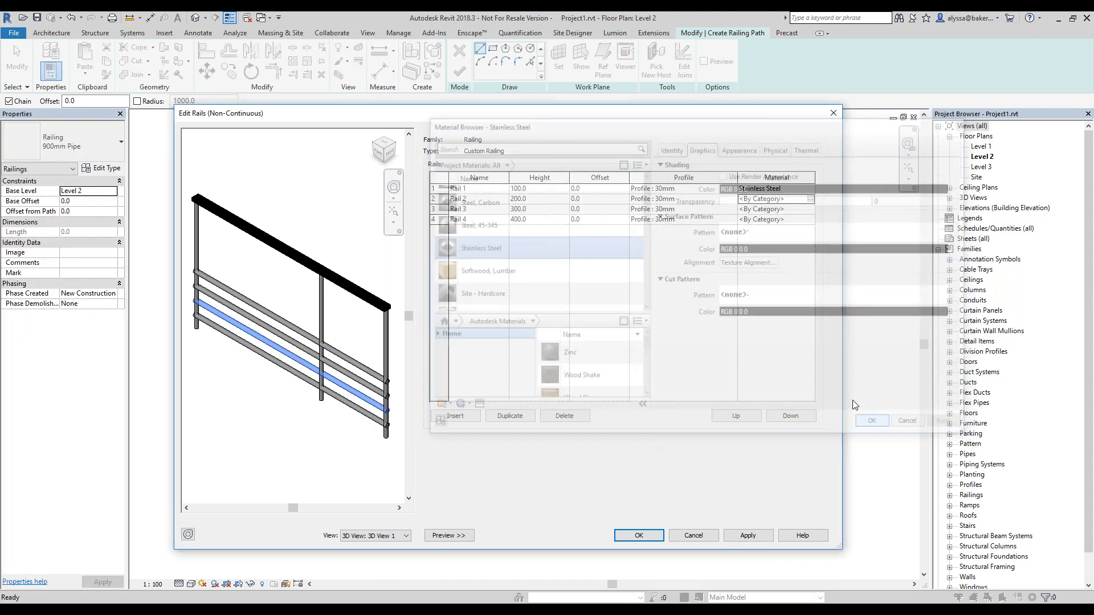
Assign the Stainless Steel material to Rail 3 and Rail 4
click(809, 210)
click(810, 210)
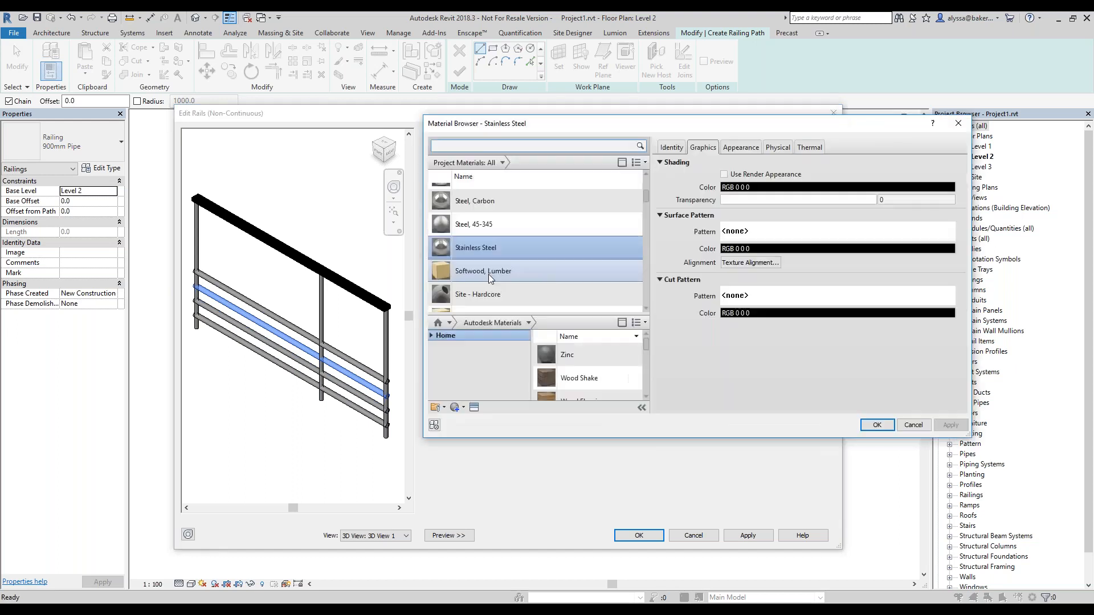
click(470, 240)
click(890, 426)
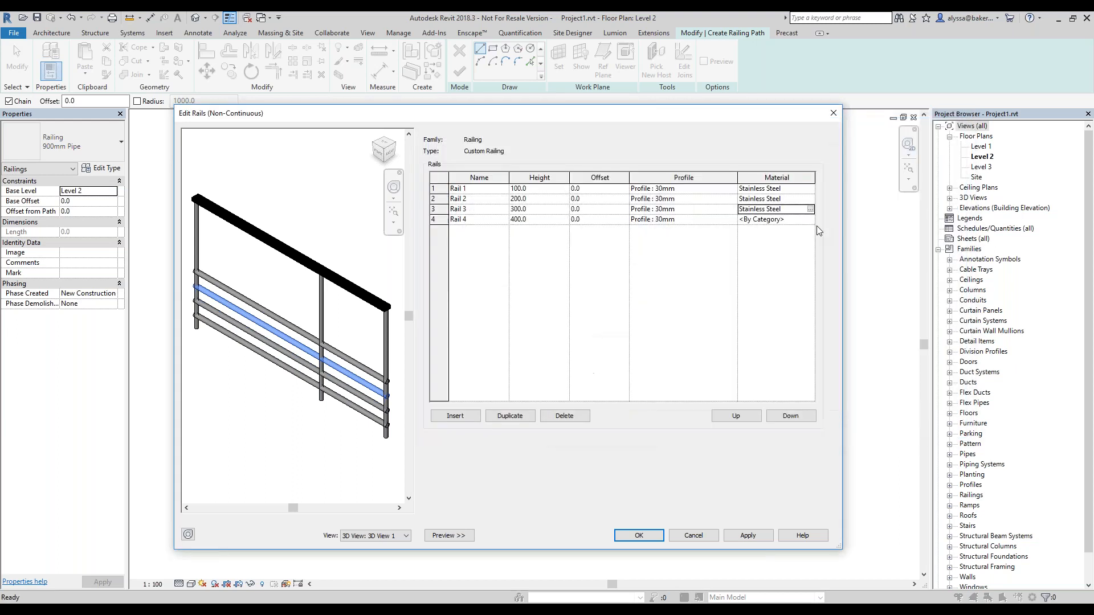
click(812, 221)
click(811, 220)
click(473, 245)
click(870, 419)
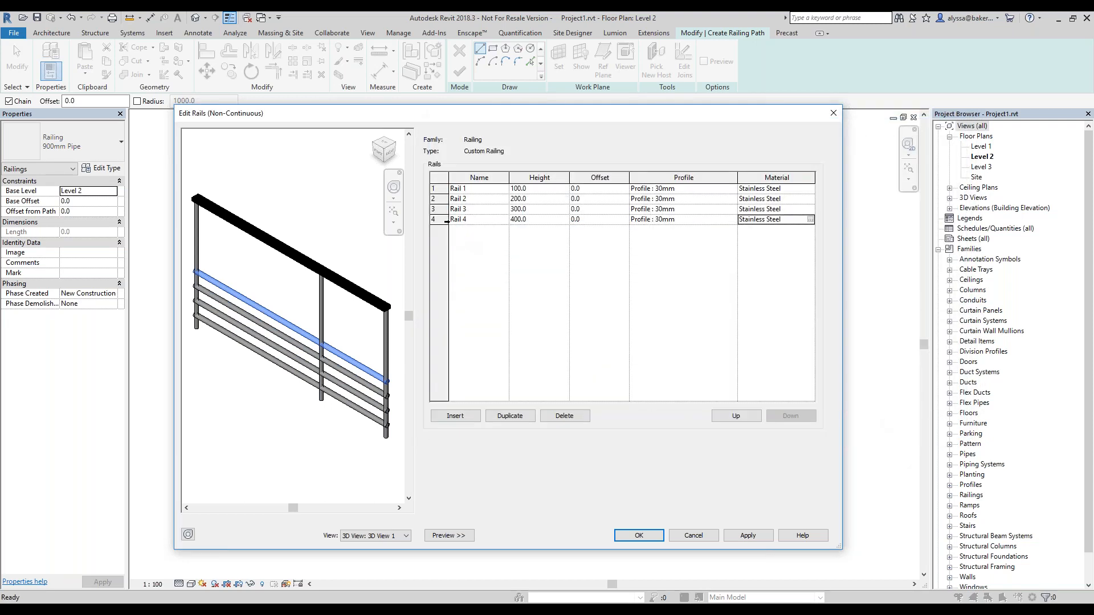
Insert a new rail, move it below Rail 4 in the list and name it Rail 5
click(439, 219)
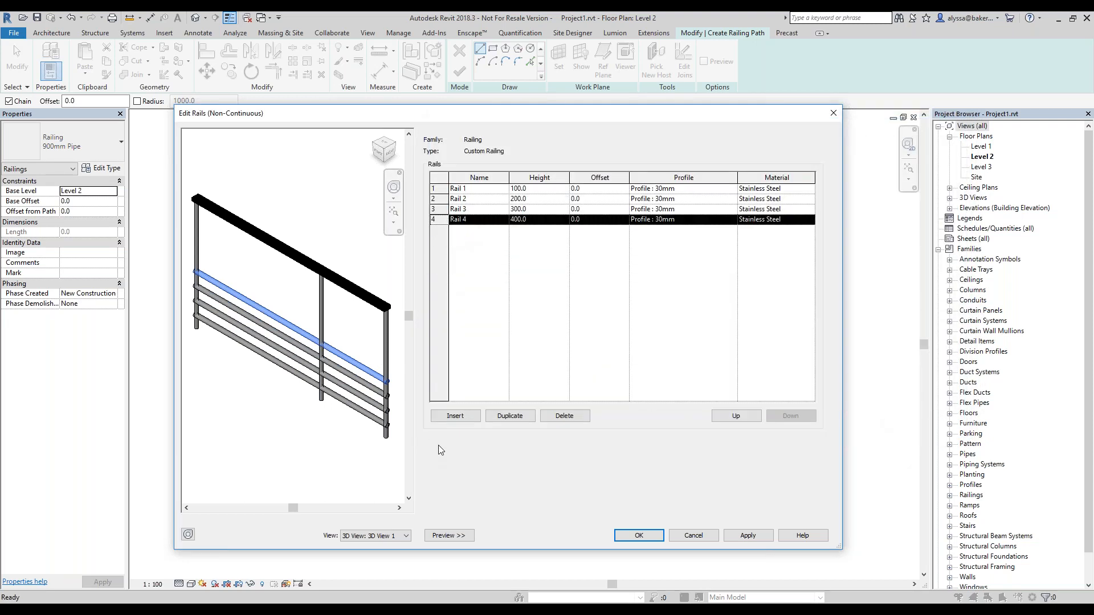
click(446, 418)
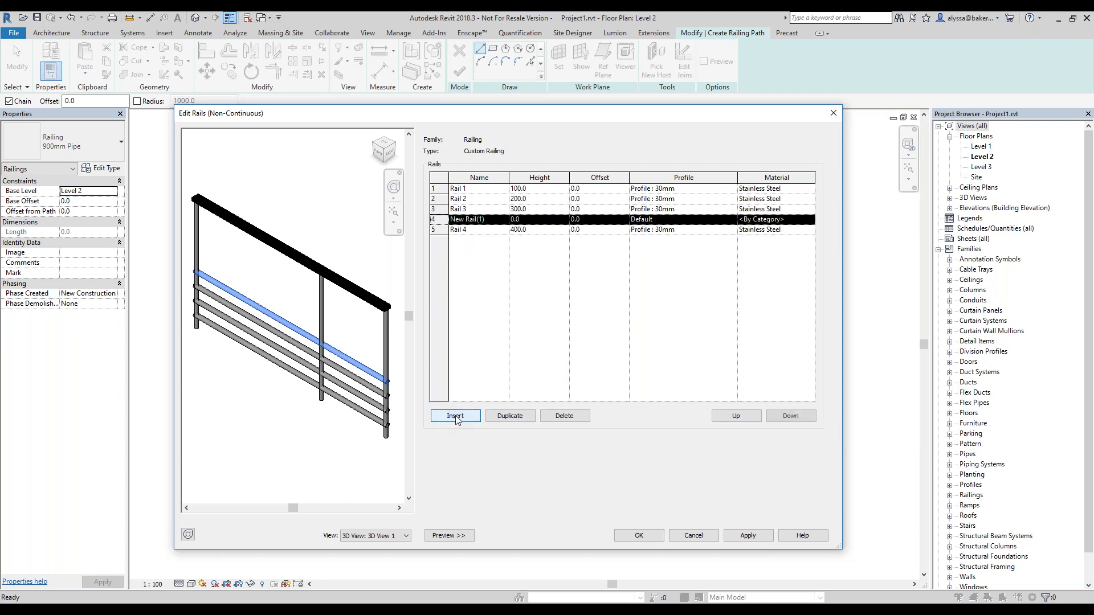
click(791, 417)
click(470, 231)
drag(485, 230, 450, 229)
text(Rail 5)
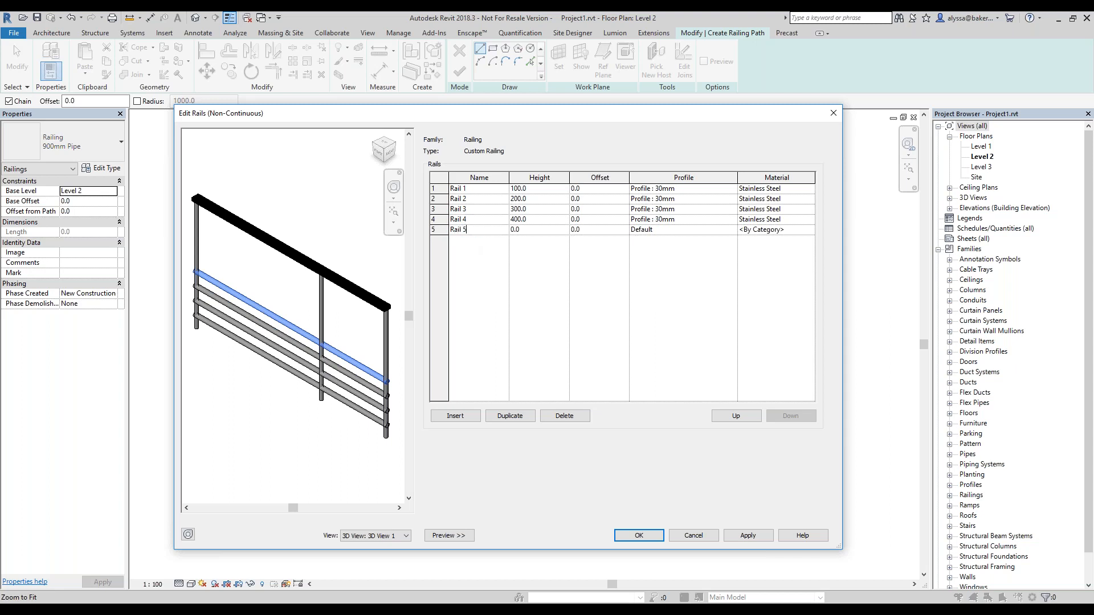
Set Rail 5's height to 500 and its offset to 50, and apply them to the preview
click(535, 231)
click(578, 230)
text(50)
click(742, 537)
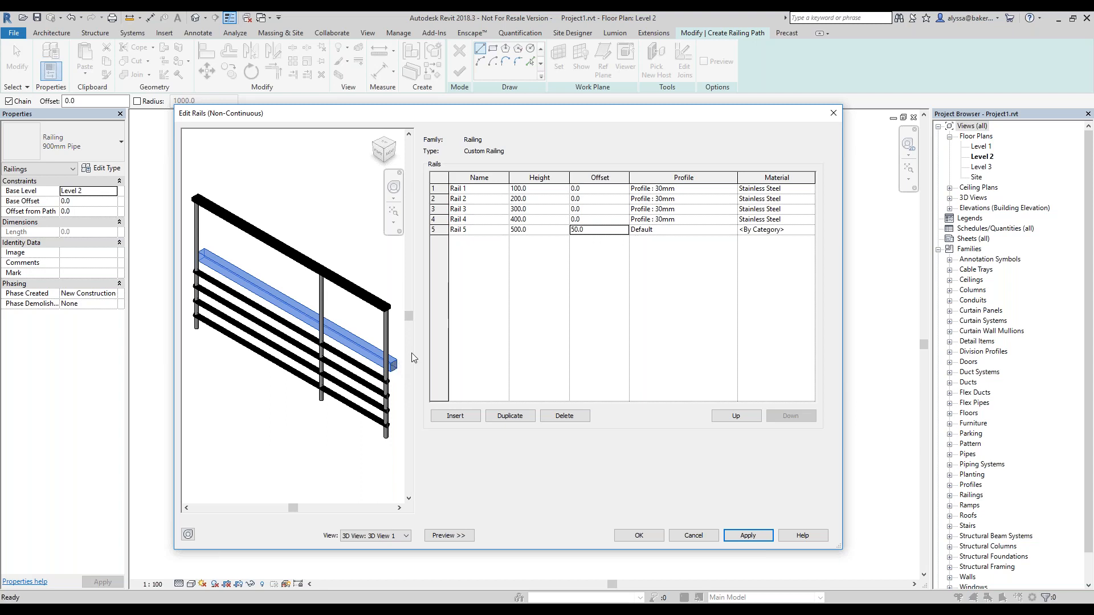
Try an offset of -50 for Rail 5 and apply it to the preview
click(571, 230)
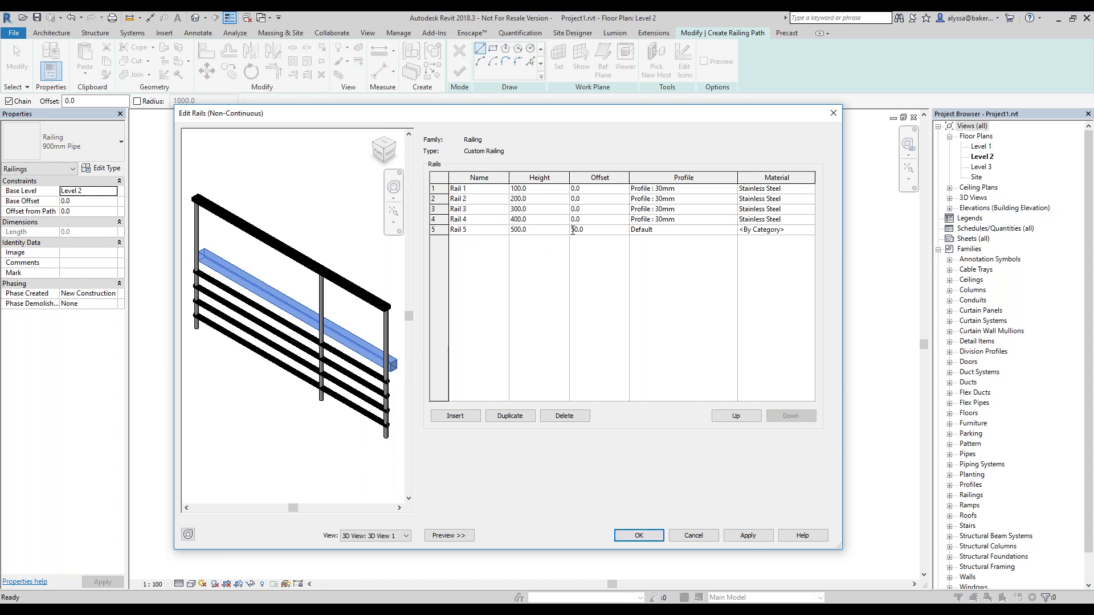
text(-5)
click(740, 537)
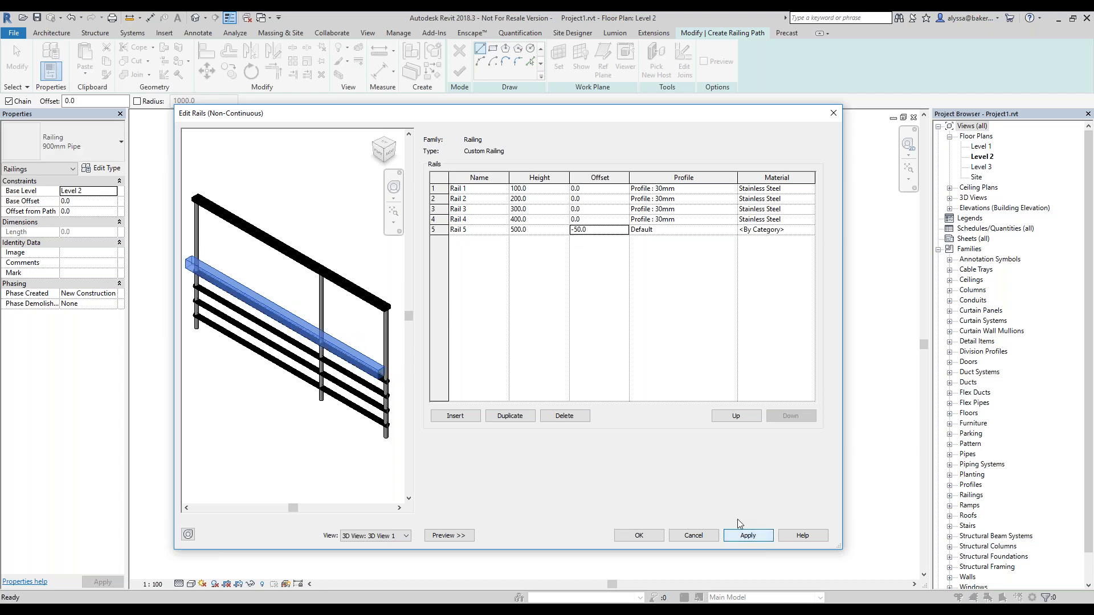
Reset Rail 5's offset to 0, assign it Profile : 30mm and apply the settings
click(587, 230)
drag(587, 229, 565, 233)
text(0)
click(684, 230)
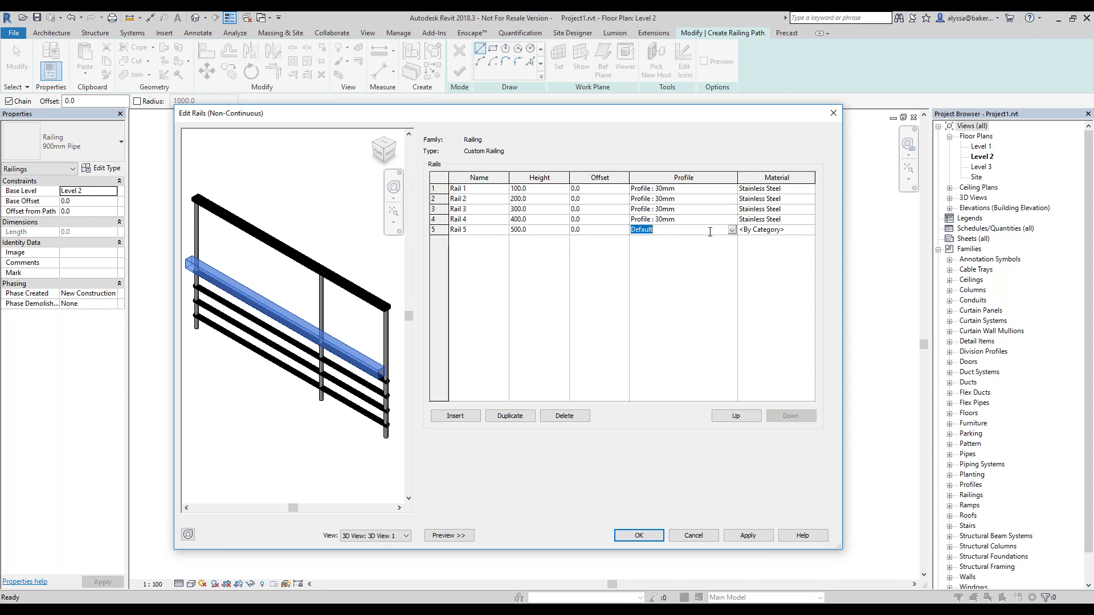
click(732, 230)
scroll(695, 273, down, 3)
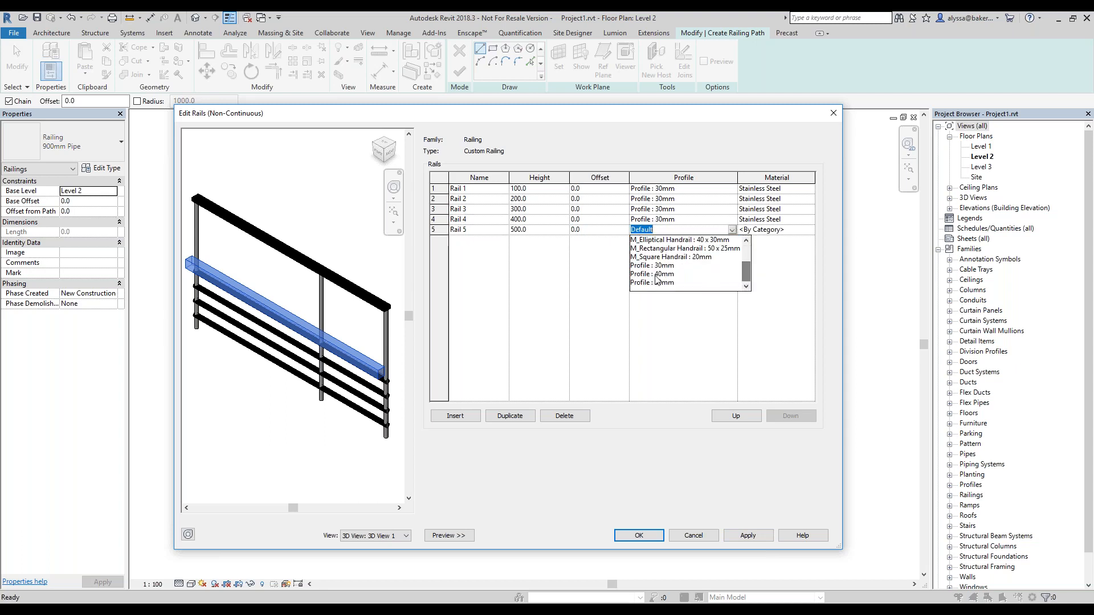
click(660, 266)
click(749, 528)
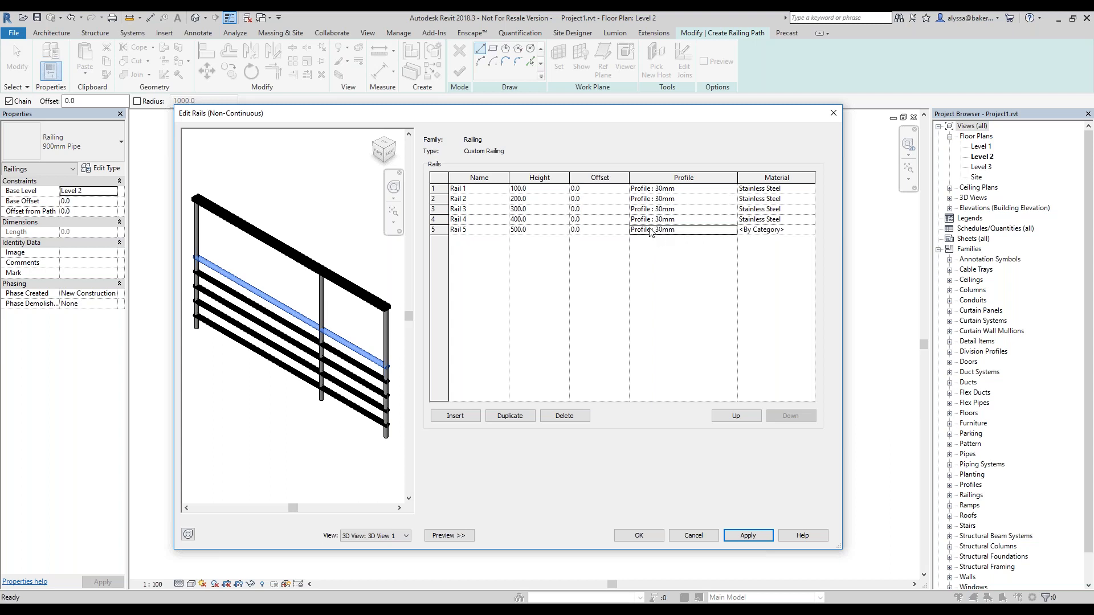
Assign the Stainless Steel material to Rail 5
click(813, 231)
click(810, 230)
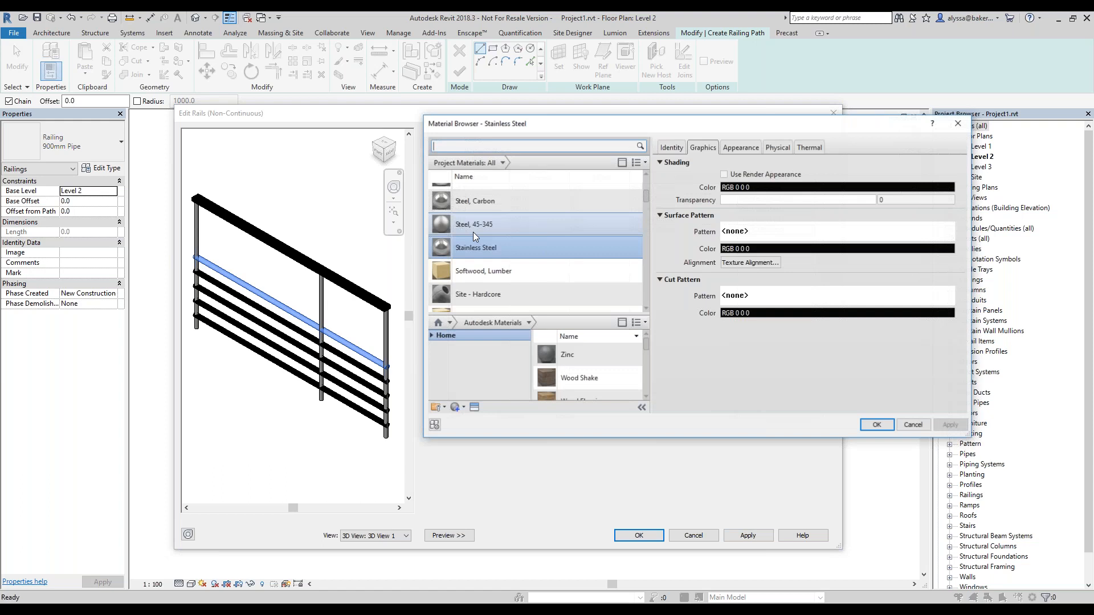
click(877, 425)
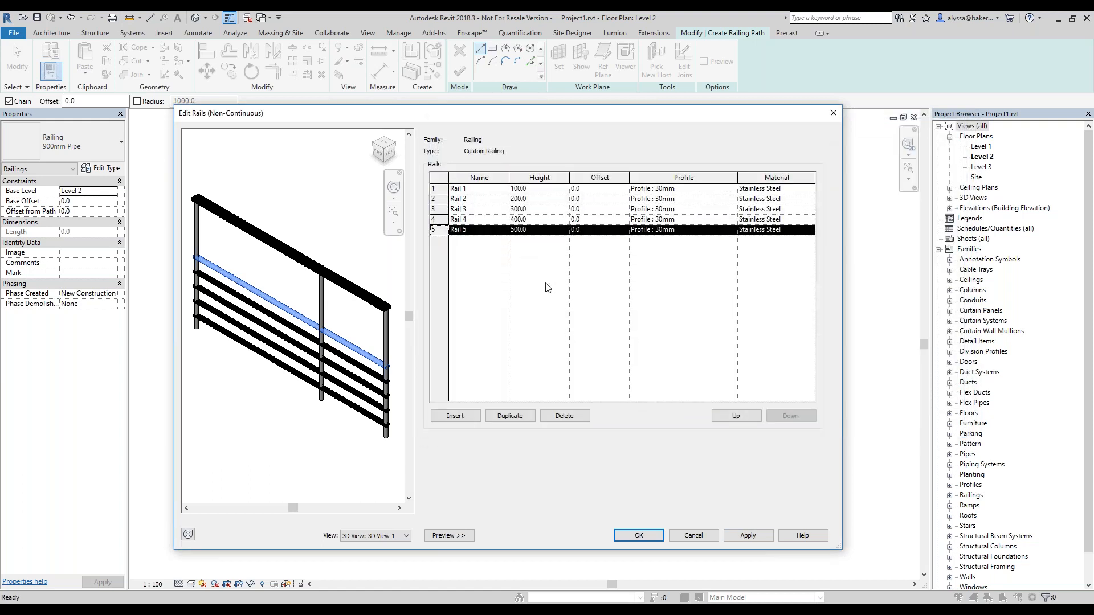
Insert a new rail below Rail 5 with a height of 600 and Profile : 30mm
click(474, 418)
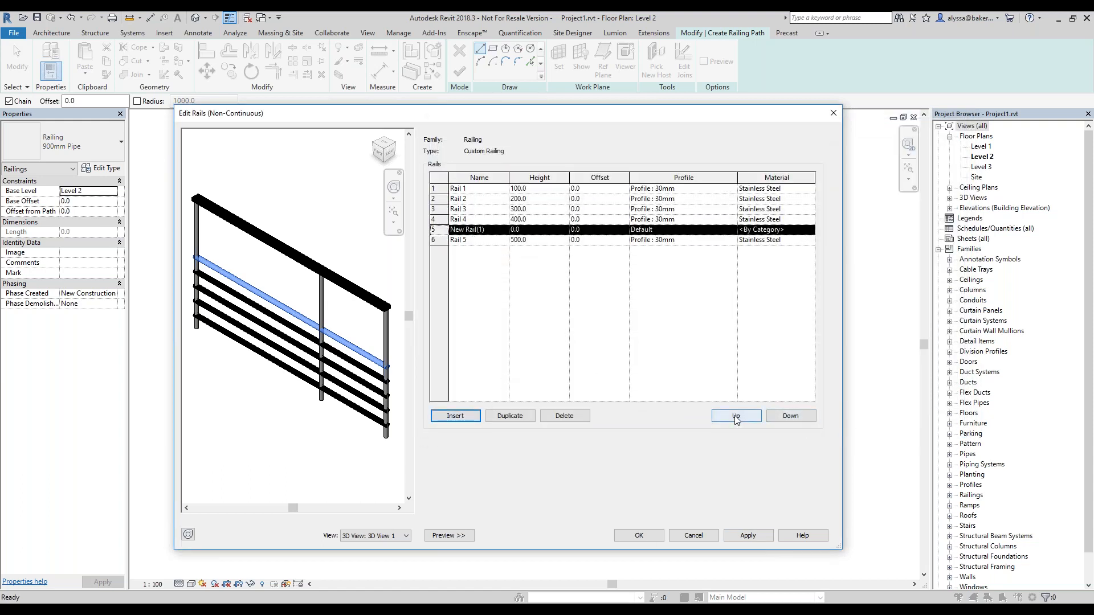
click(780, 417)
click(507, 241)
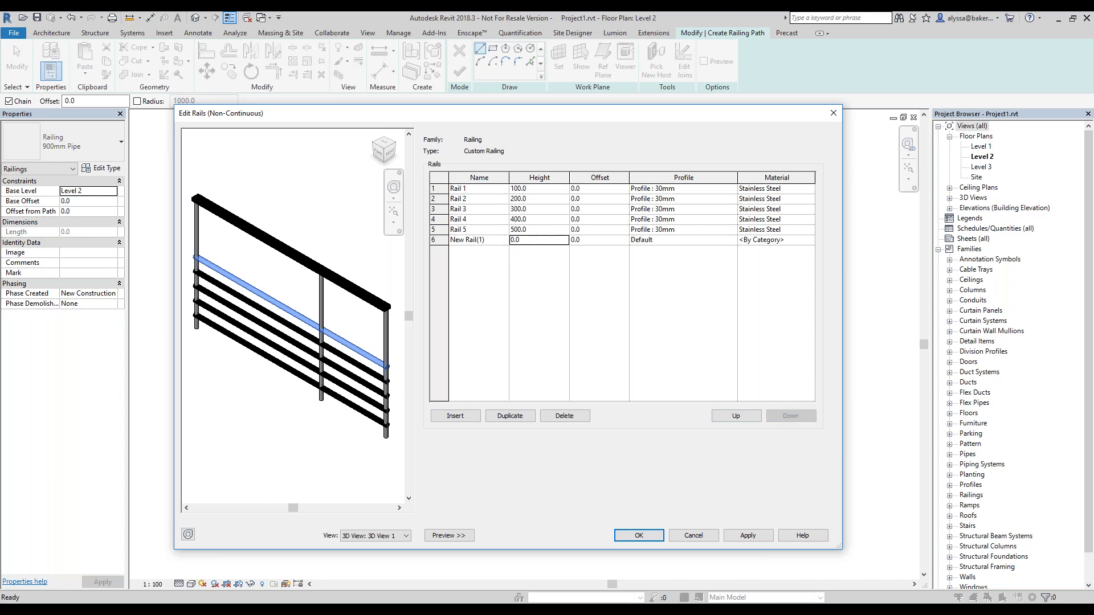
text(600)
click(692, 241)
click(732, 242)
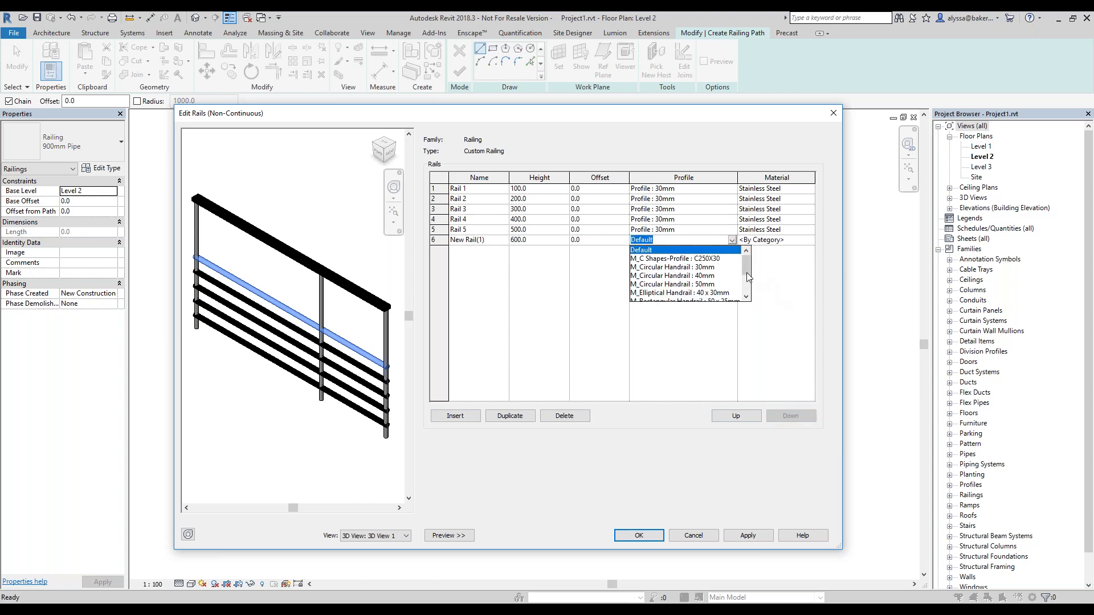
scroll(749, 278, down, 2)
click(671, 277)
Assign the Stainless Steel material to the new rail below Rail 5 and name it Rail 6
click(784, 242)
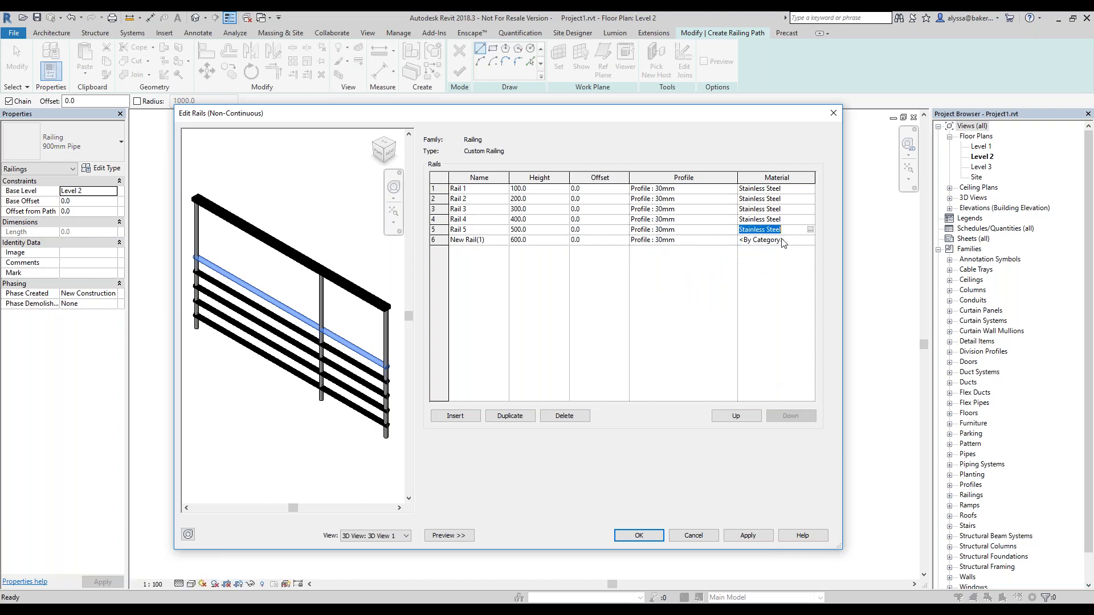
click(810, 240)
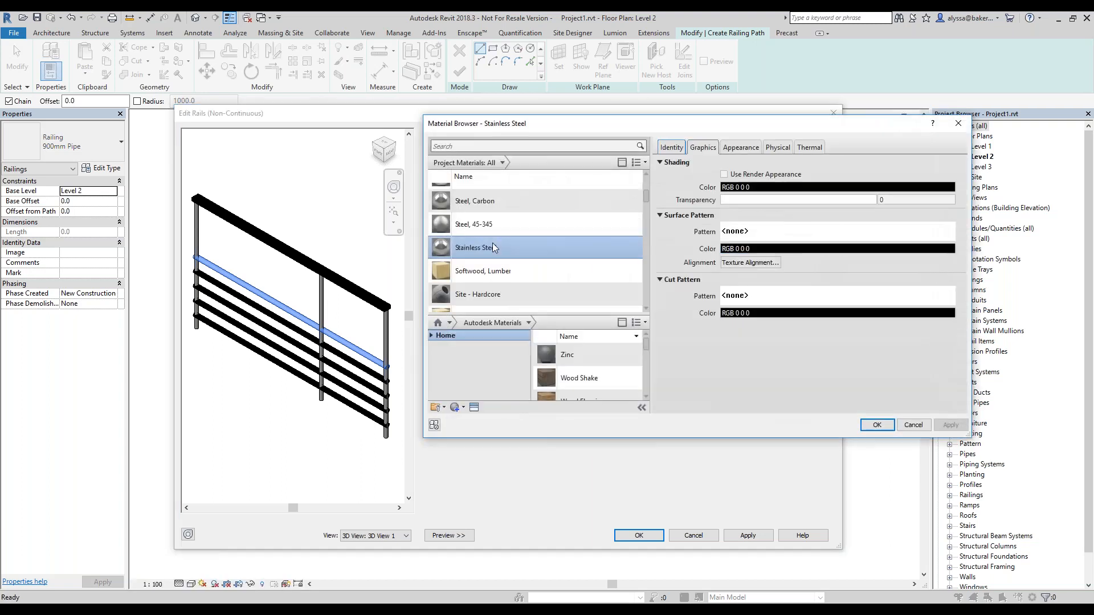
click(872, 420)
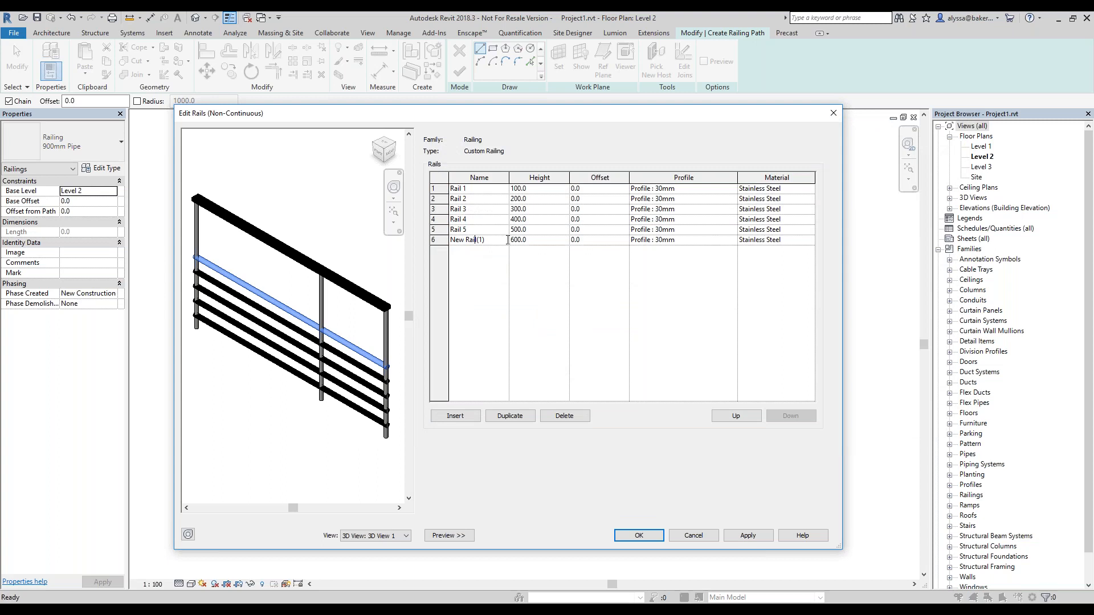
click(482, 240)
text(Ra)
Insert a rail below Rail 6, name it Rail 7 and set its height to 700
click(459, 415)
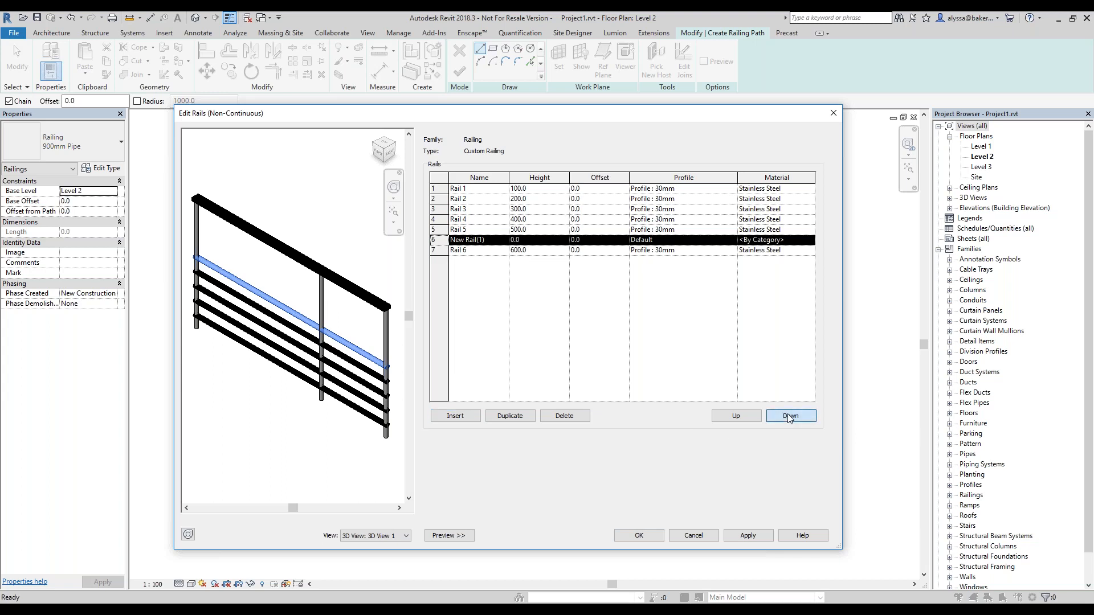
click(791, 416)
click(493, 251)
text(Rail 7)
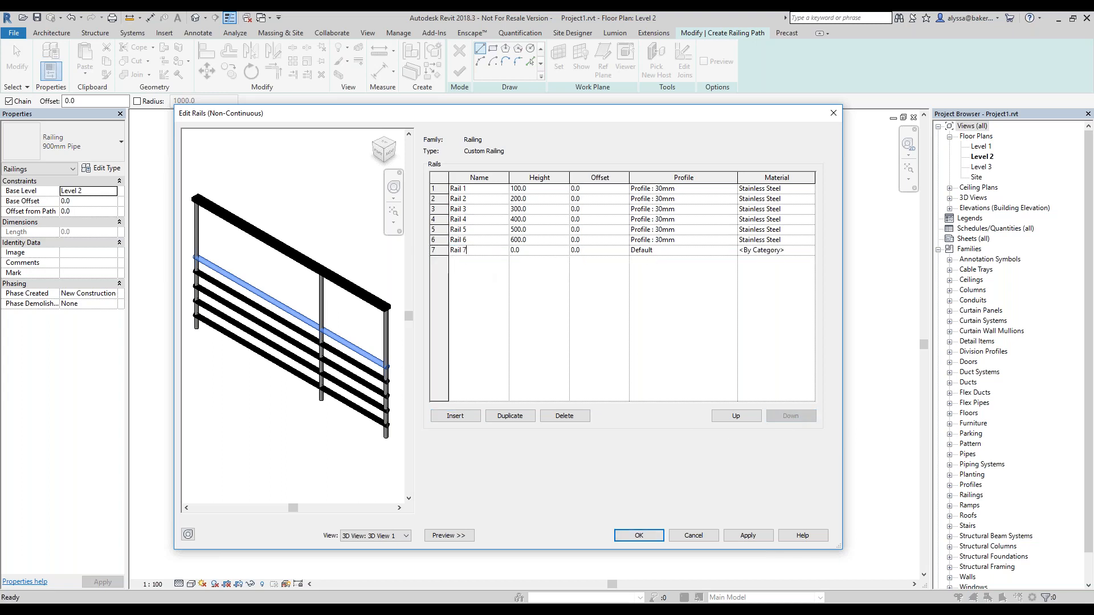
click(538, 250)
text(700)
click(558, 281)
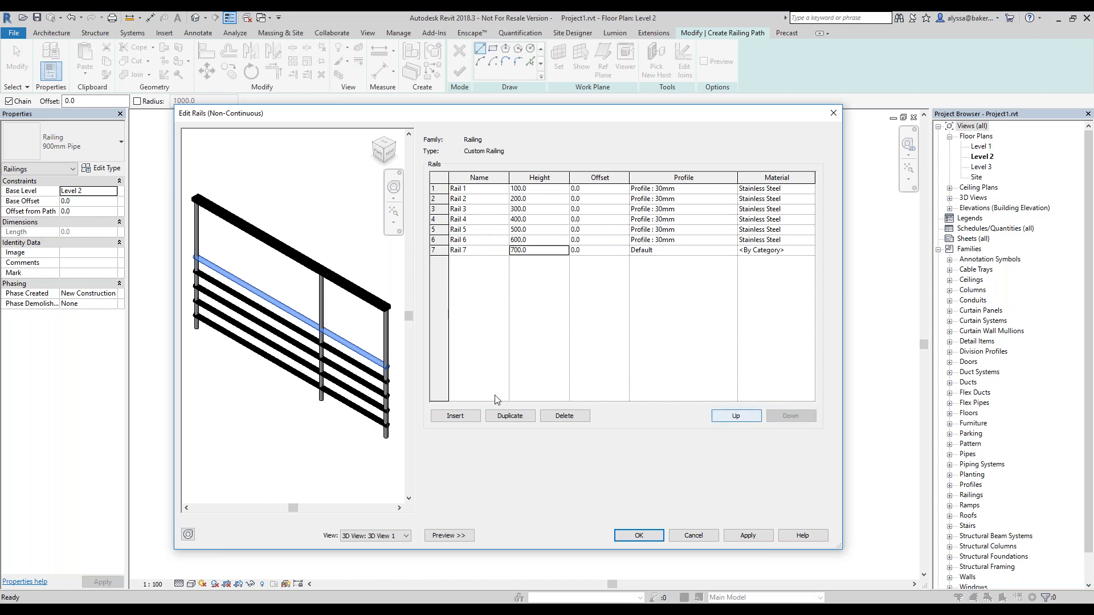
Insert a rail below Rail 7, name it Rail 8 and set its height to 800
click(475, 416)
click(790, 415)
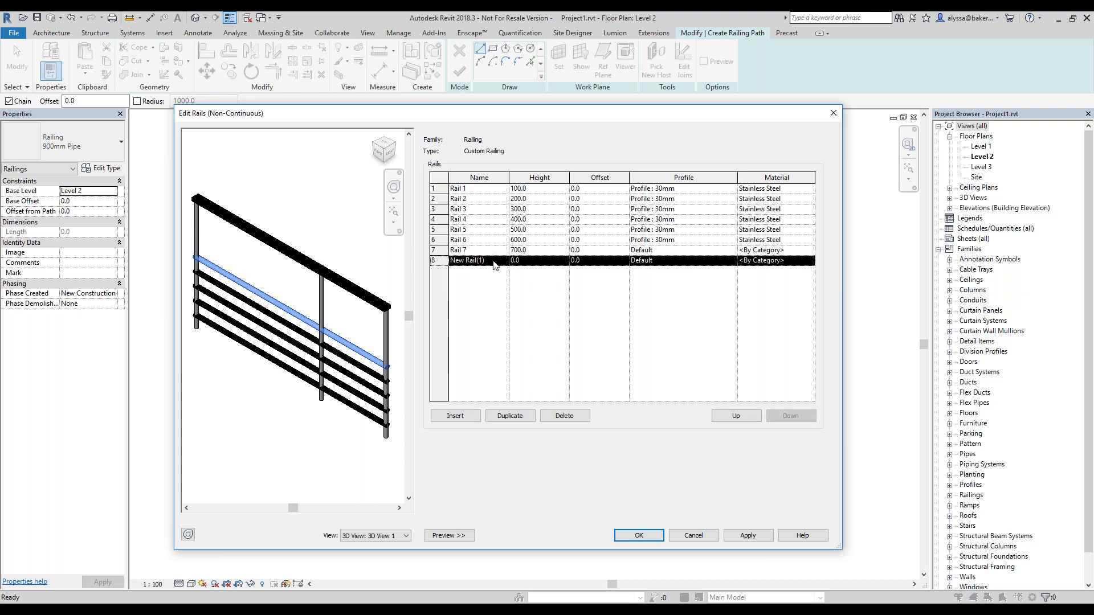
click(495, 260)
text(Rail 8)
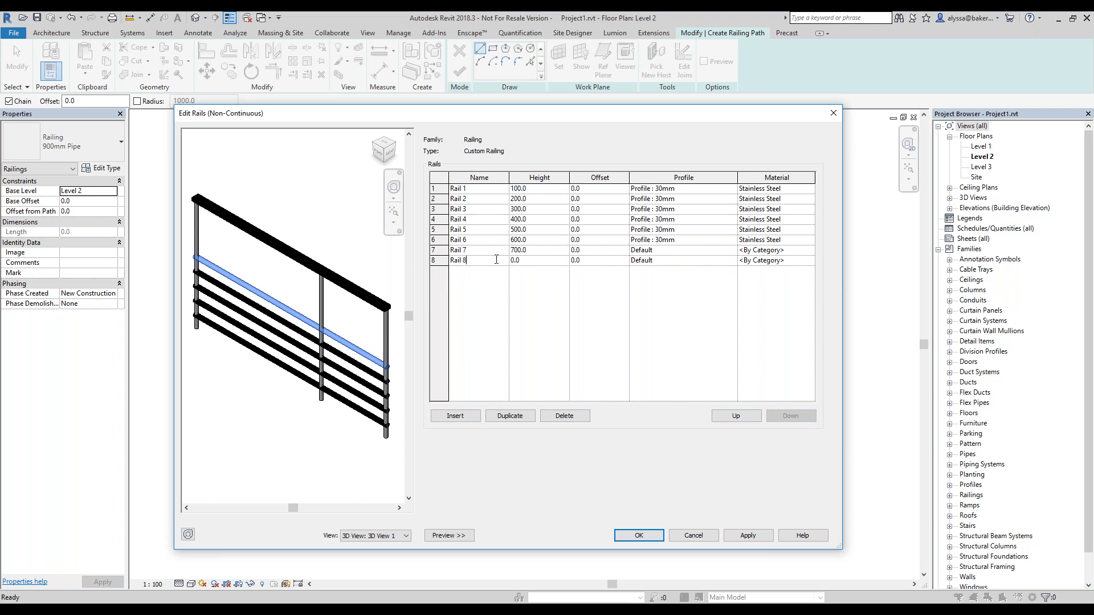
key(Tab)
text(800)
Assign Profile : 30mm to Rail 8 and Rail 7
click(664, 261)
click(732, 261)
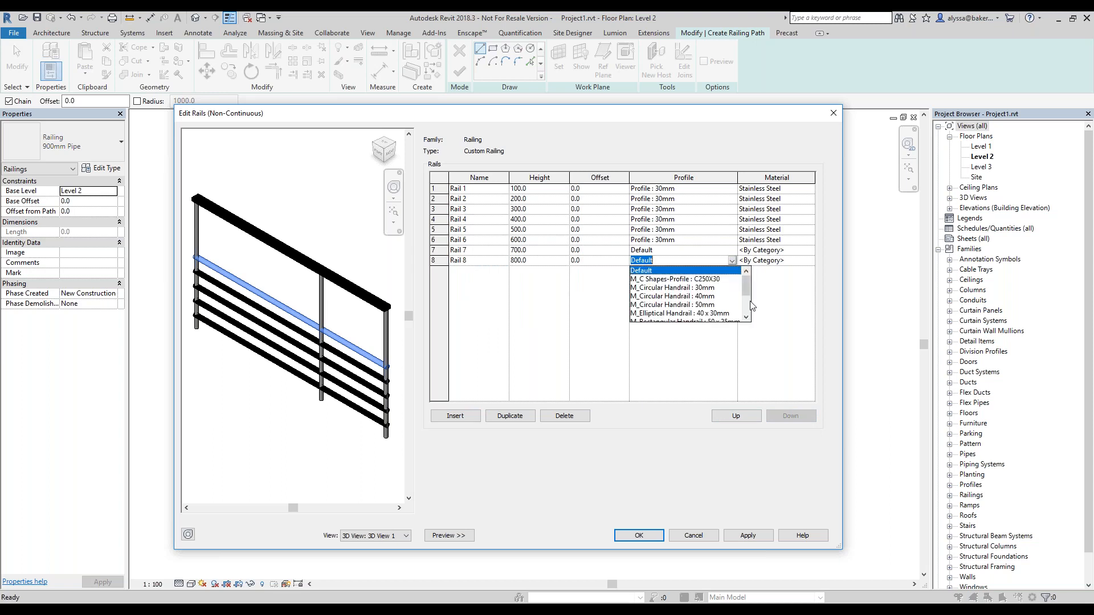
click(748, 306)
click(666, 297)
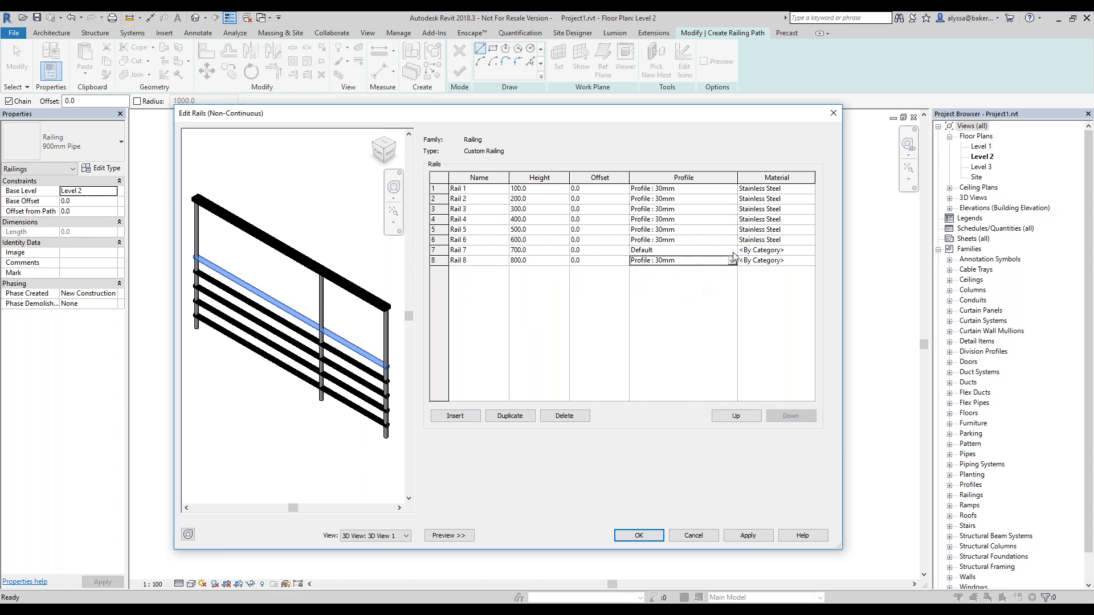
click(732, 252)
click(731, 251)
drag(746, 275, 685, 303)
click(671, 288)
Assign the Stainless Steel material to Rail 7 and Rail 8 and apply the rail settings to the preview
click(801, 242)
click(811, 239)
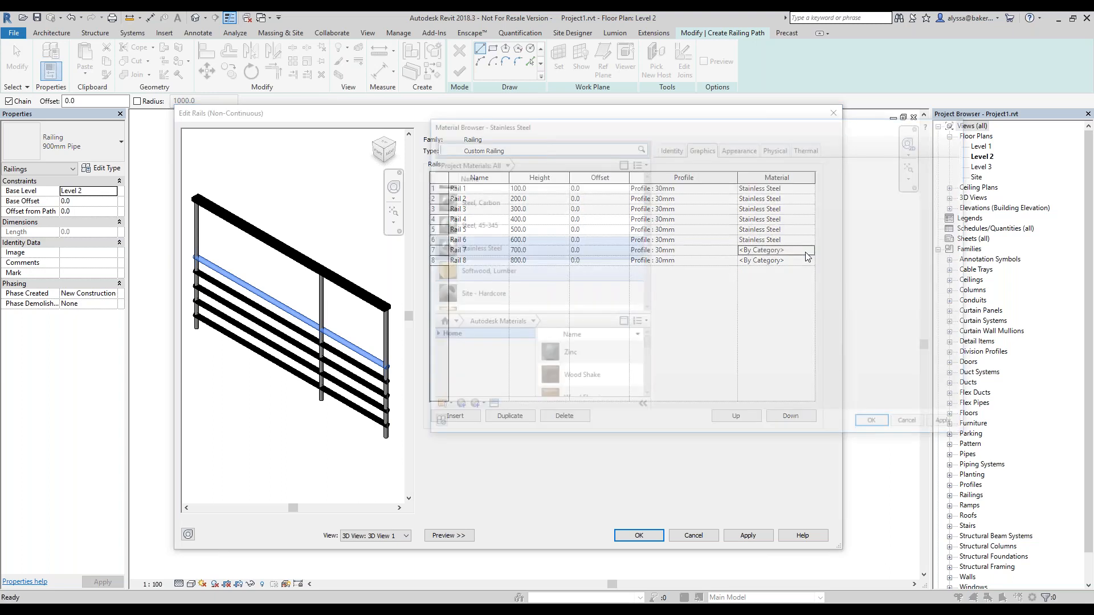
click(877, 425)
click(801, 254)
click(812, 254)
click(878, 425)
click(748, 536)
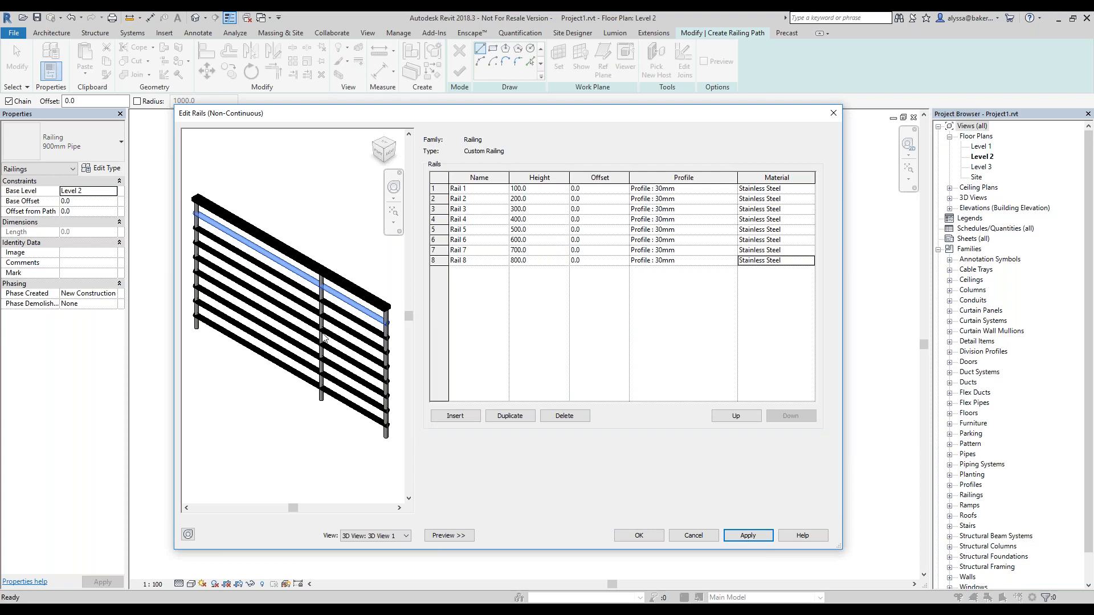
Change the Stainless Steel material's shading color to RGB 192 192 192 and accept the rail structure
click(812, 261)
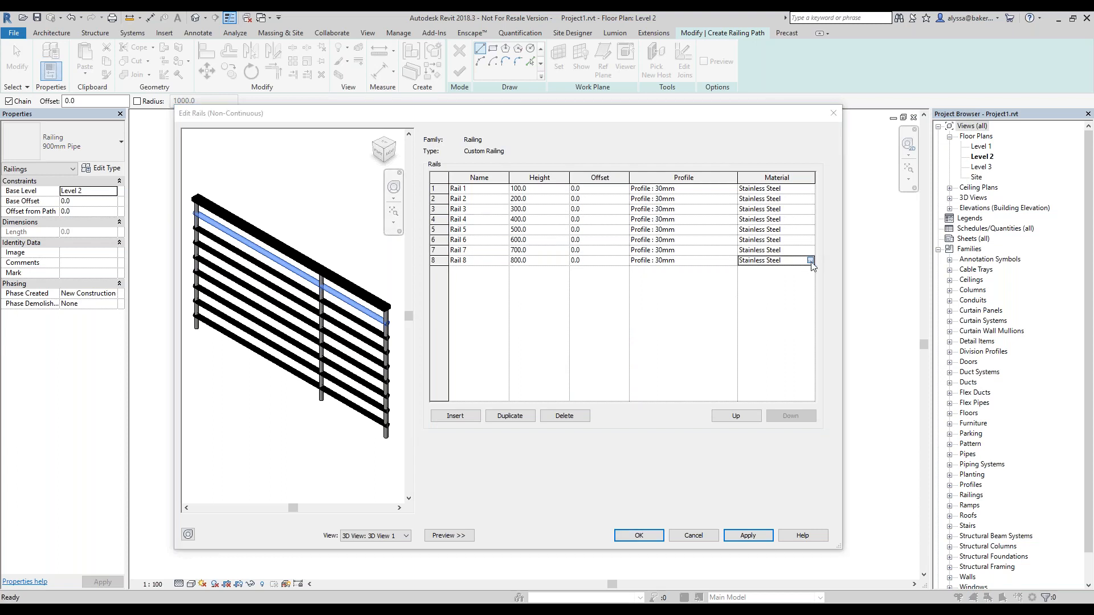
click(795, 250)
click(653, 261)
click(742, 378)
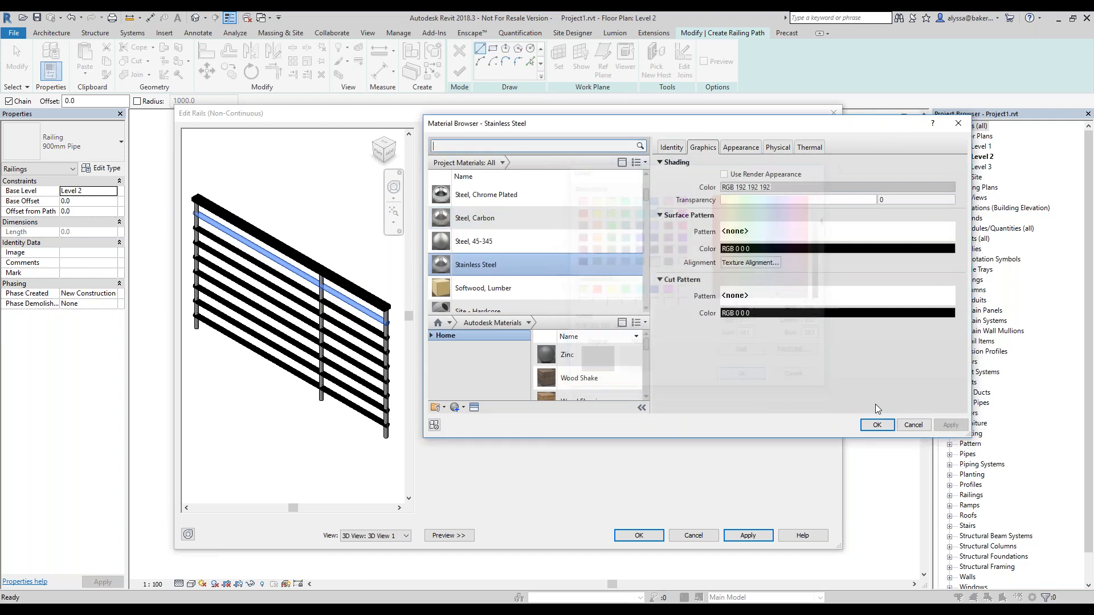
click(876, 425)
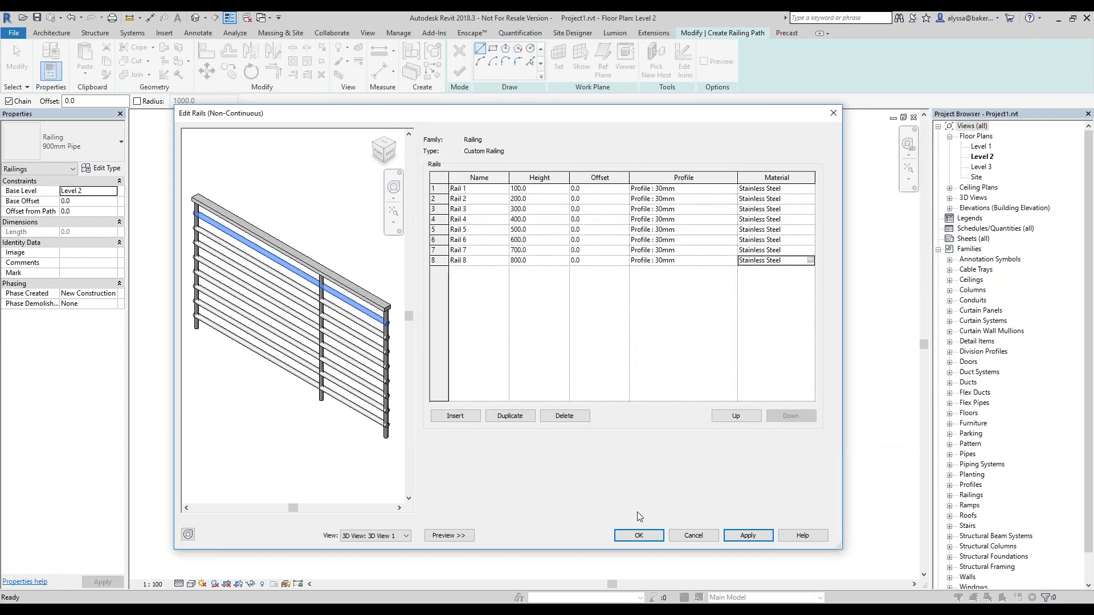
click(638, 536)
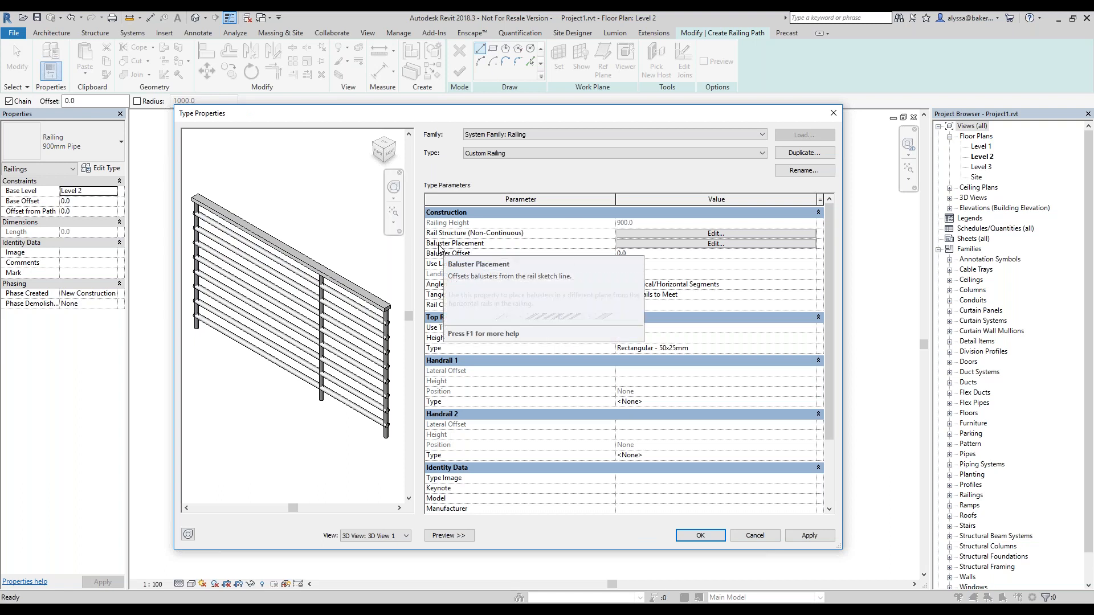
Open the baluster placement settings and enlarge the dialog and the main pattern's name and family columns for readability
click(643, 244)
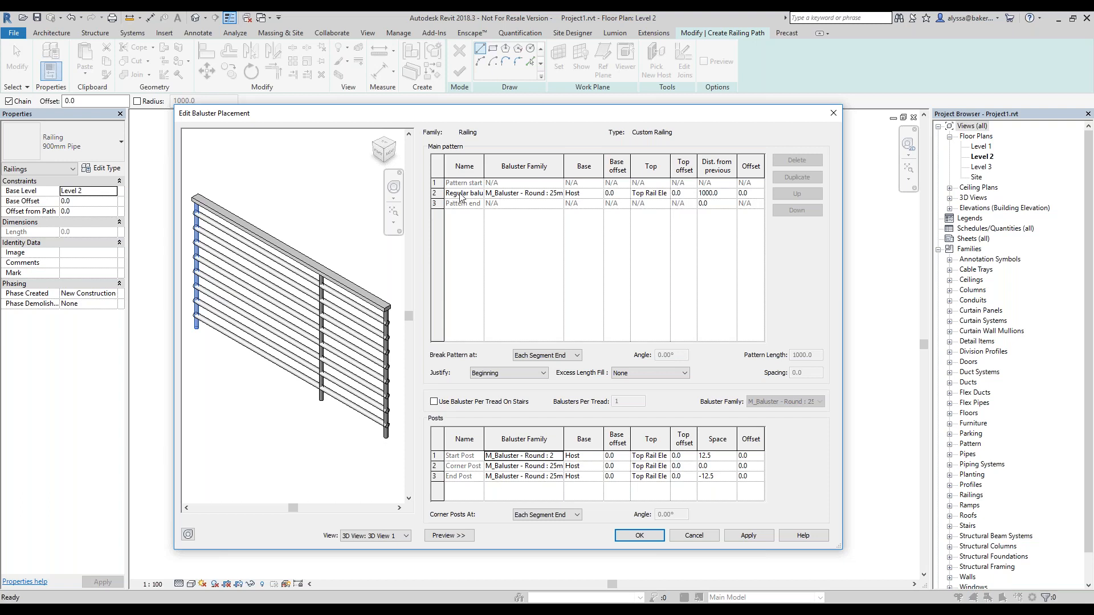
drag(484, 167, 507, 167)
click(493, 194)
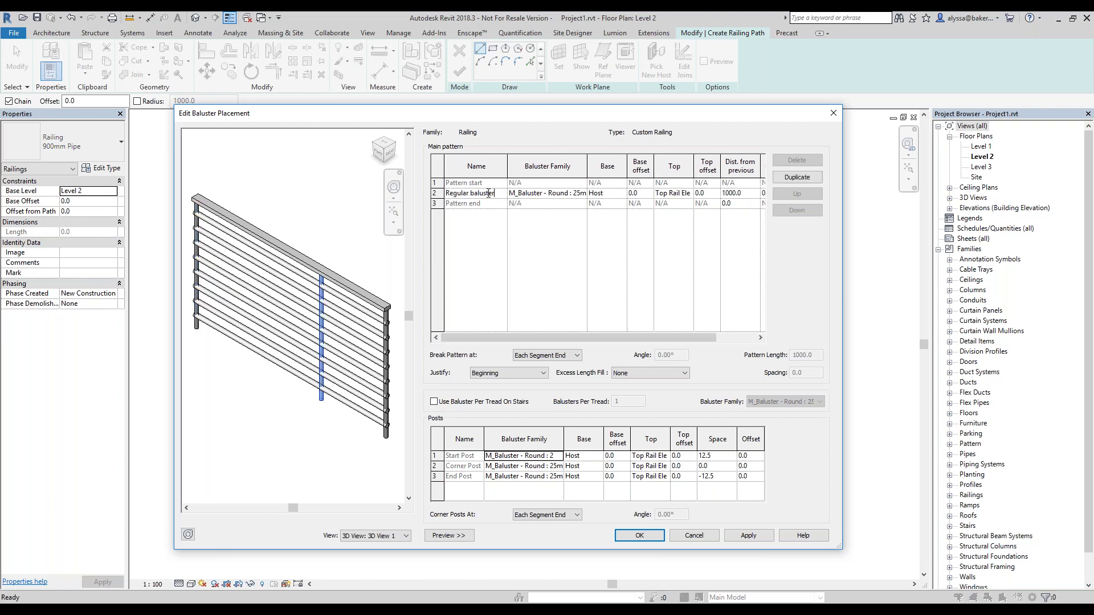
drag(501, 168, 490, 167)
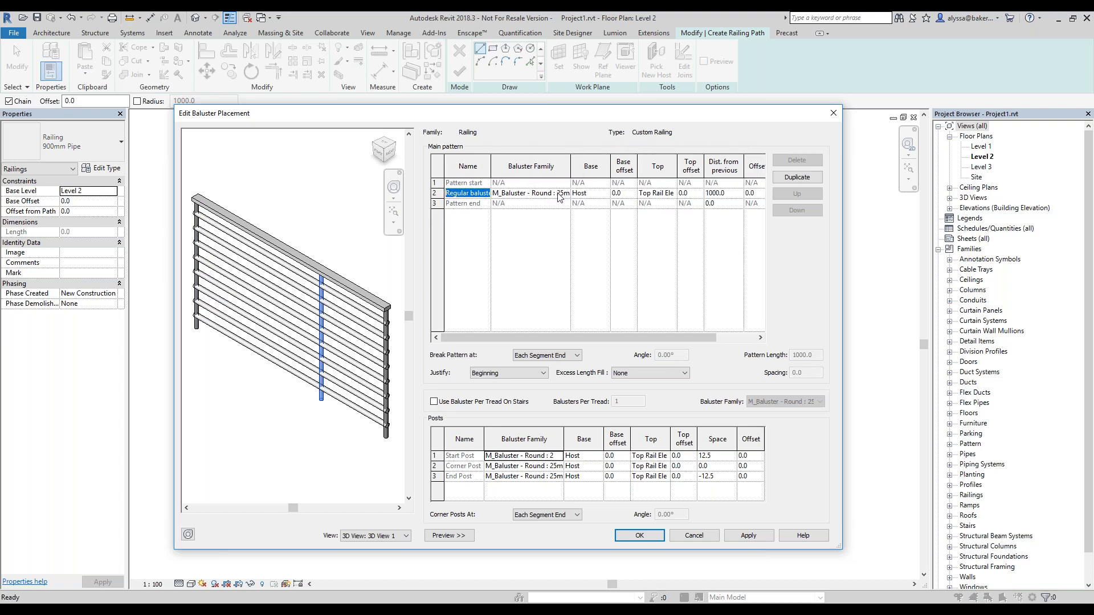
drag(570, 166, 583, 166)
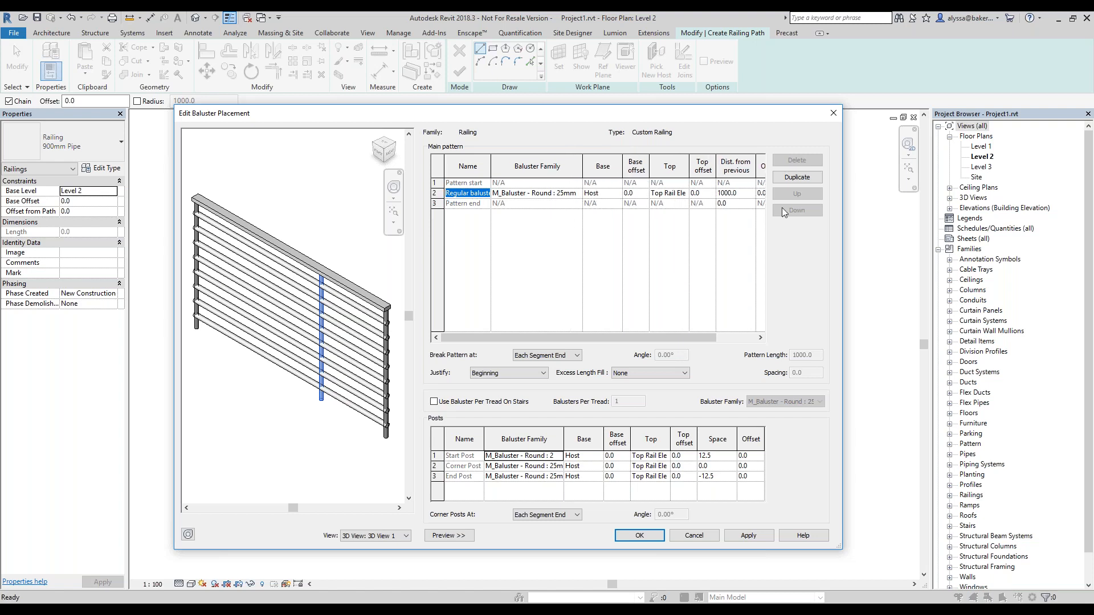
drag(845, 231, 935, 231)
Set the regular baluster's family to M_Baluster - Steel Flat Upright Side Mounted : 50 x 25mm and apply it to the preview
click(612, 194)
click(611, 193)
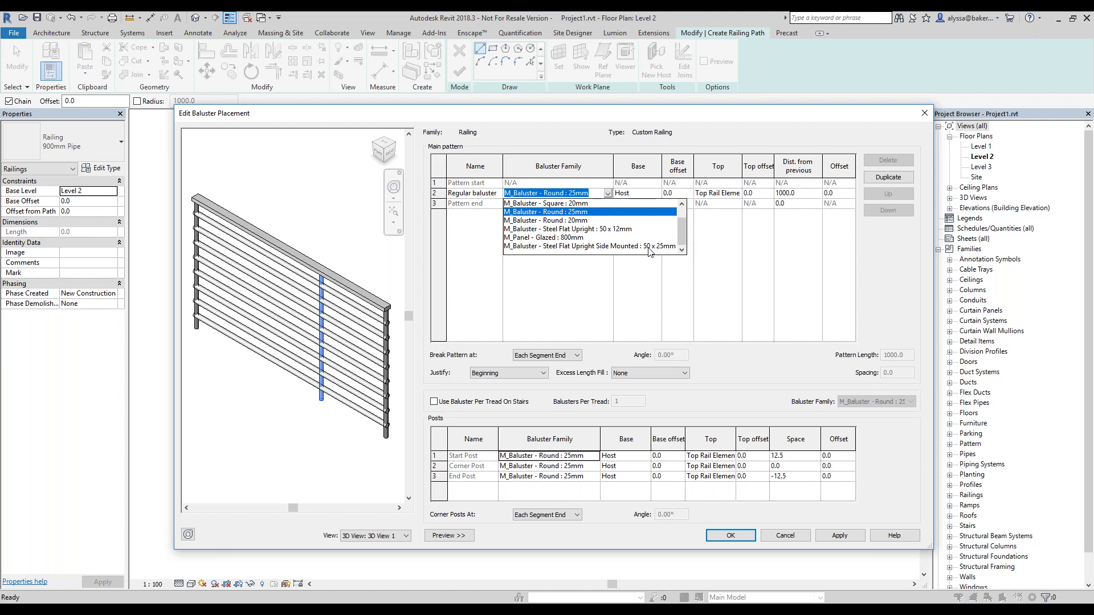
drag(681, 222, 680, 246)
click(539, 247)
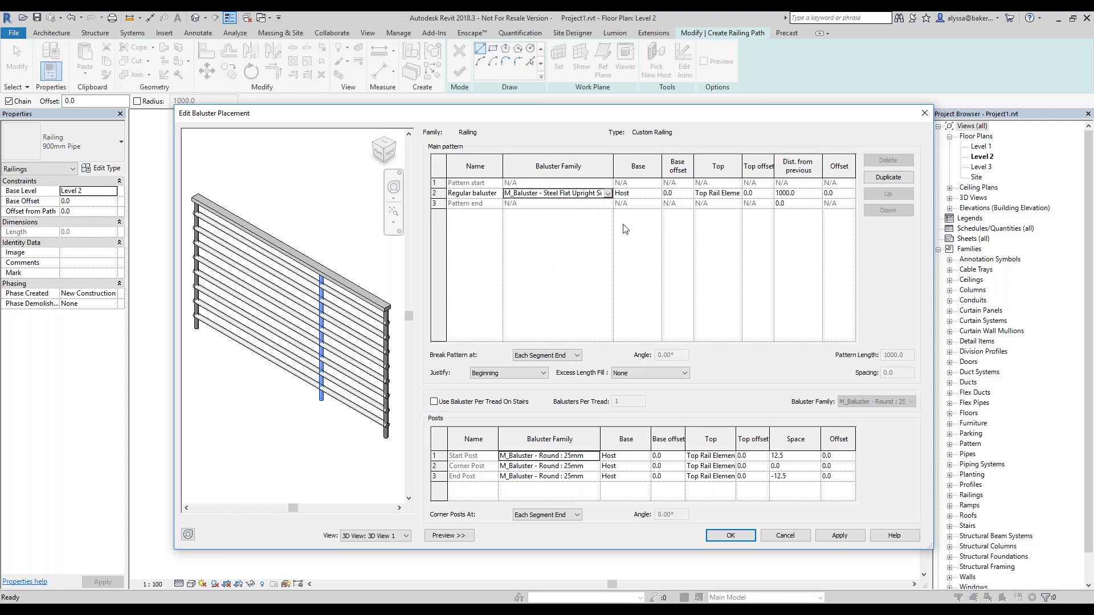
click(841, 537)
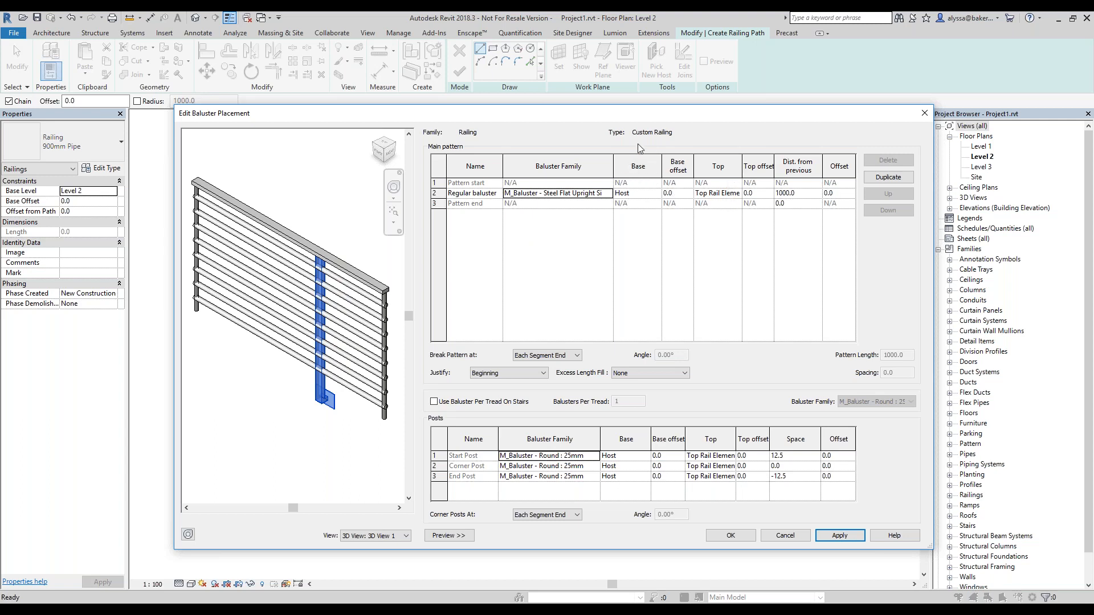
Set the regular baluster's base to Rail 1 and apply it to the preview
click(655, 172)
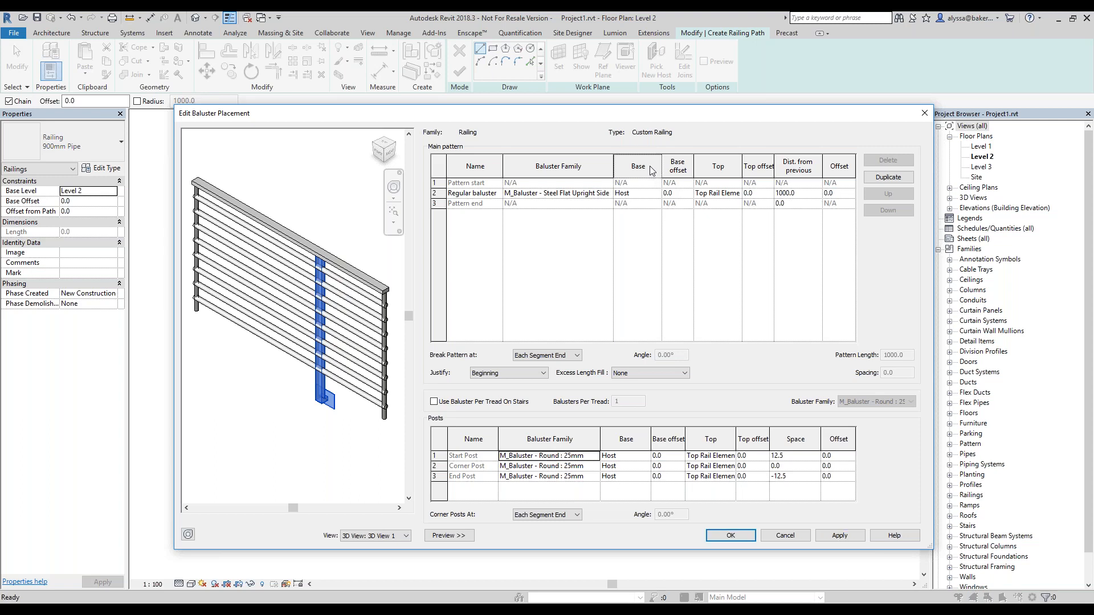
click(656, 195)
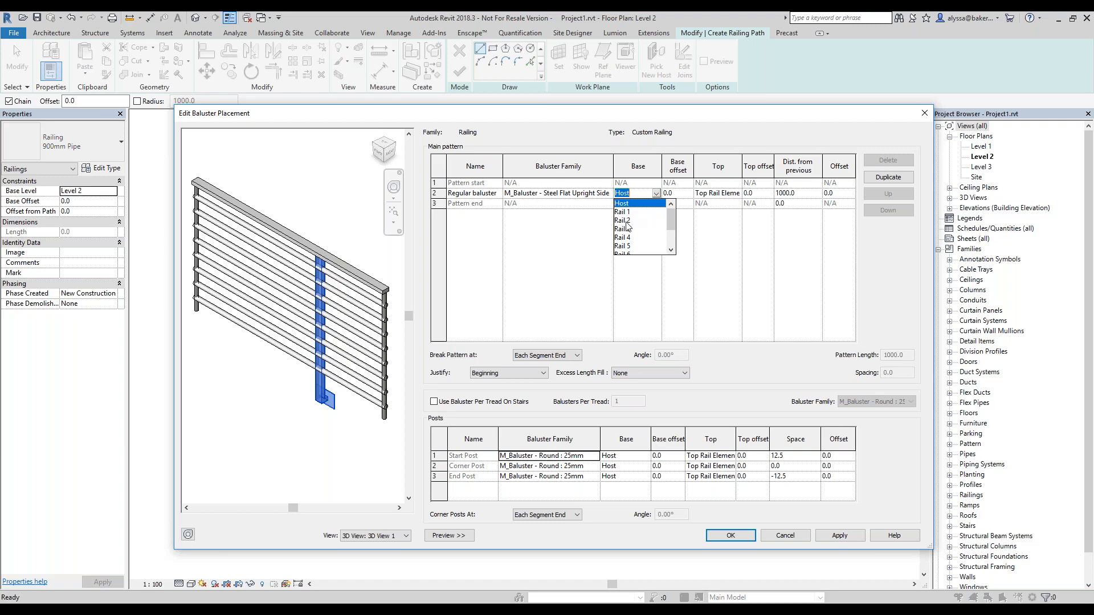
click(622, 212)
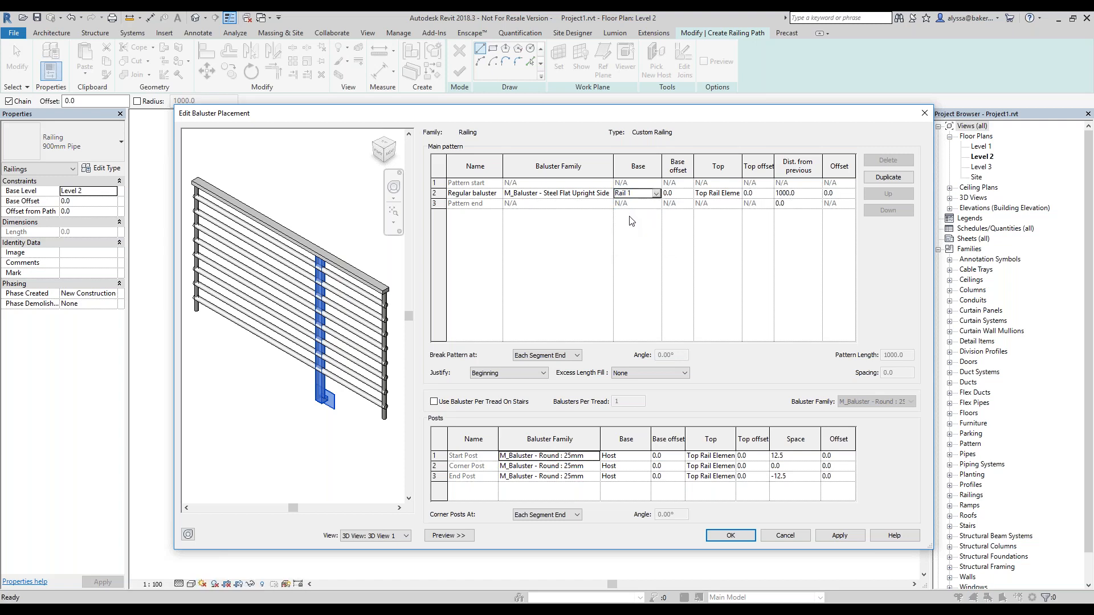
click(850, 536)
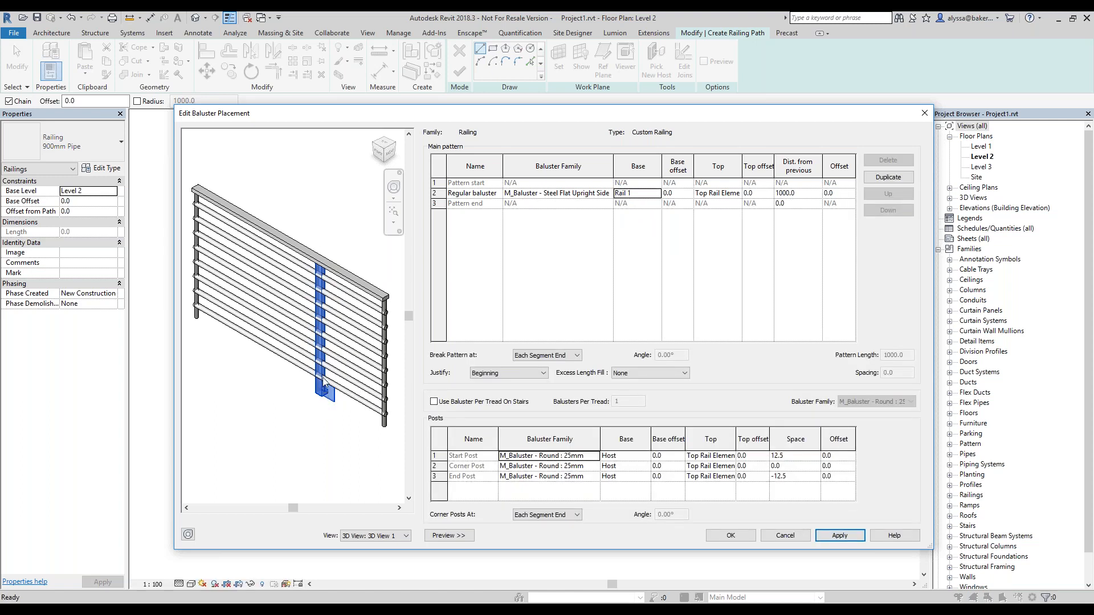
Switch the regular baluster to M_Baluster - Round : 20mm, set its base to Rail 2 and apply both to the preview
click(608, 194)
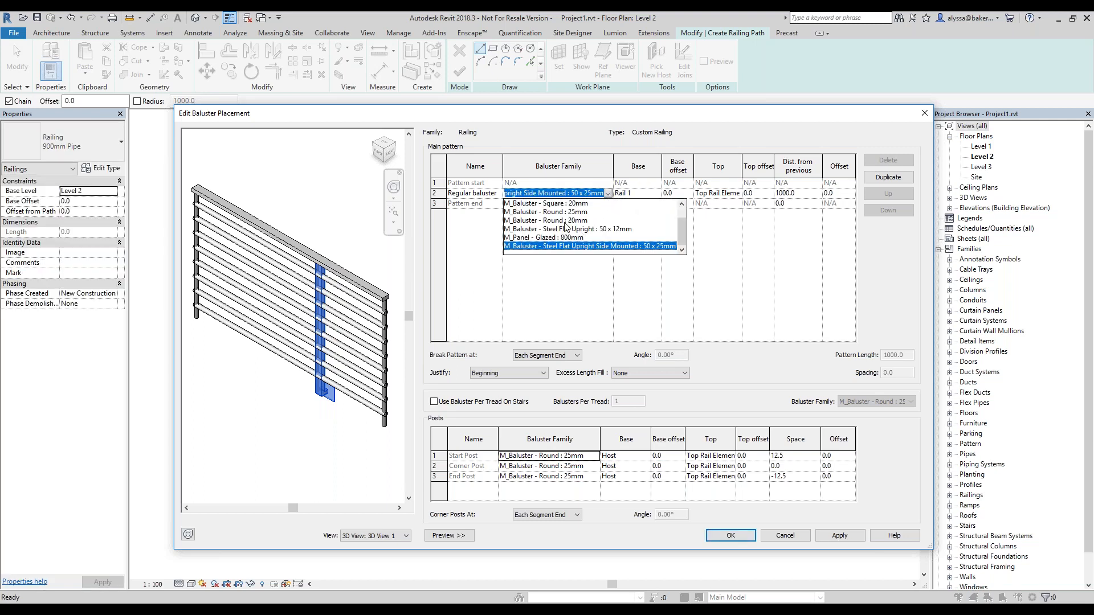
click(579, 226)
click(638, 194)
click(657, 193)
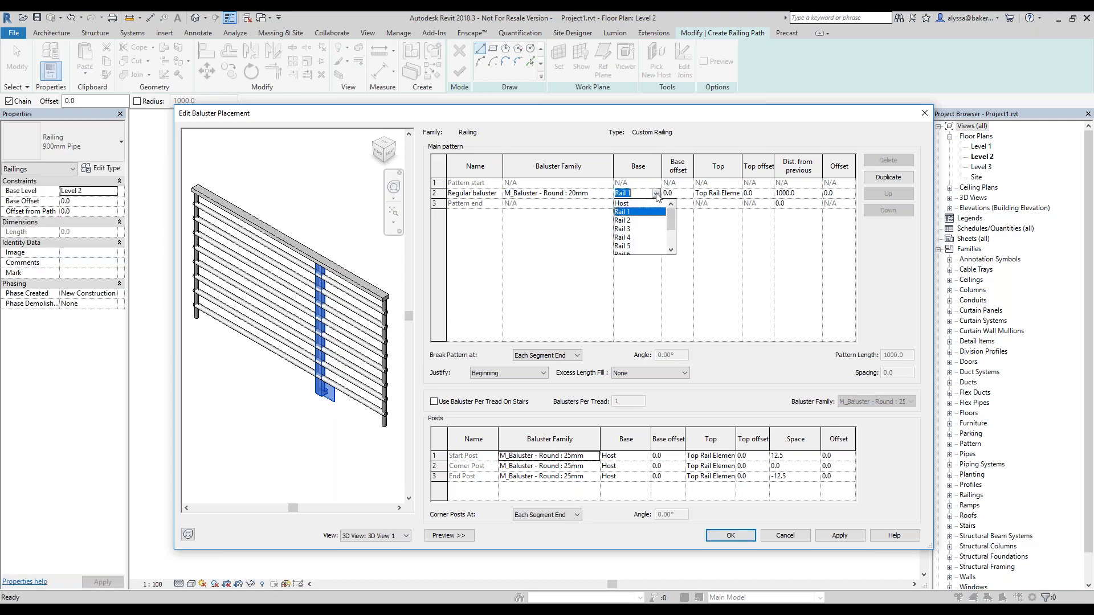
click(632, 221)
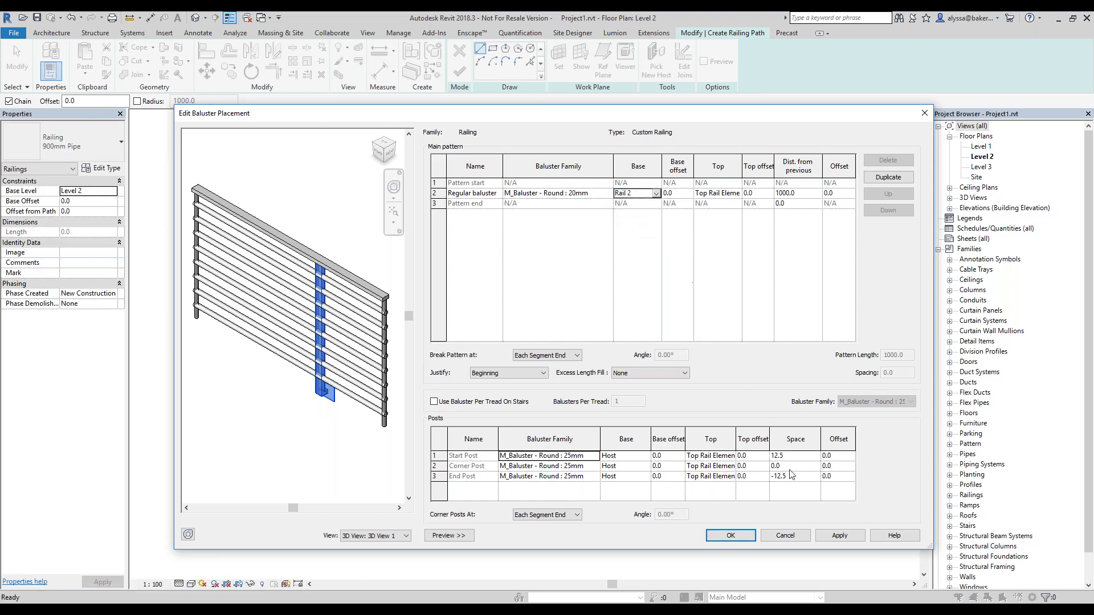
click(854, 538)
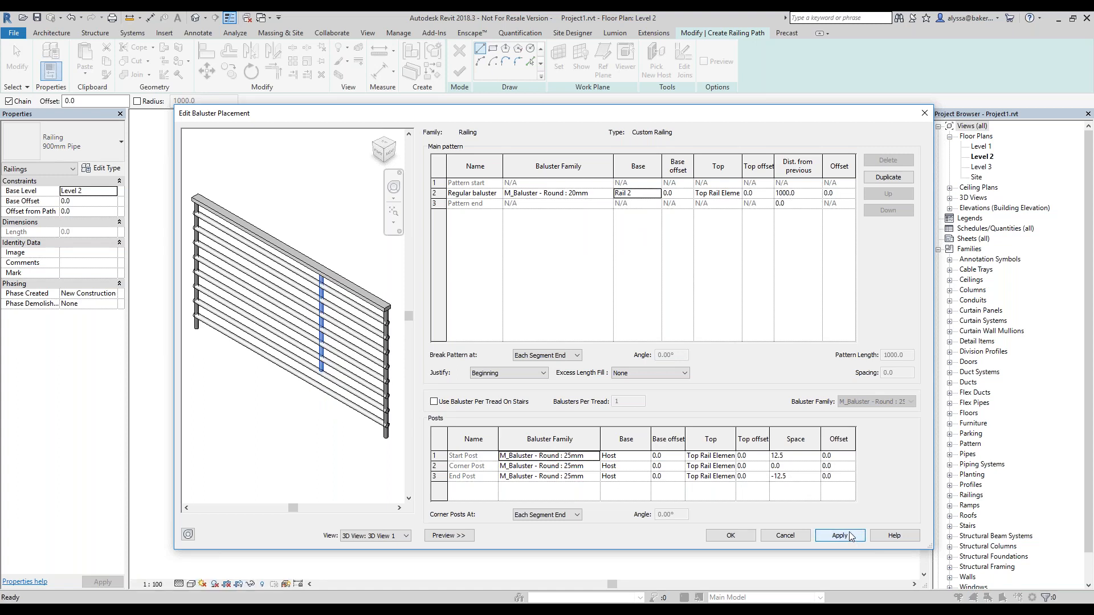
click(609, 193)
click(609, 195)
click(493, 236)
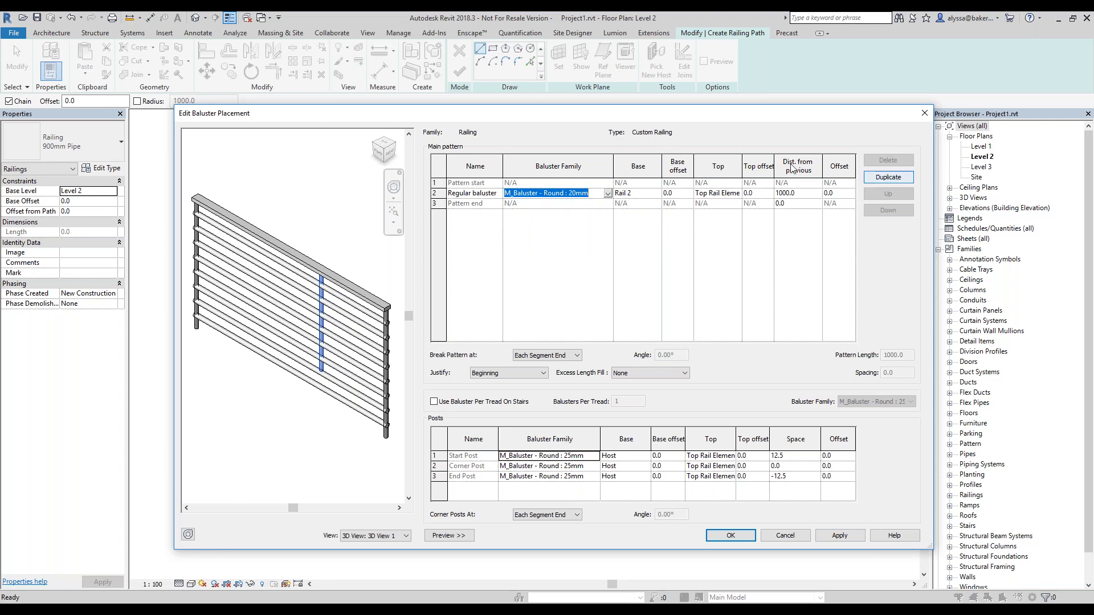
Set the regular baluster's family to M_Baluster - Steel Flat Upright Side Mounted and its base to Host, applying both to the preview
click(609, 193)
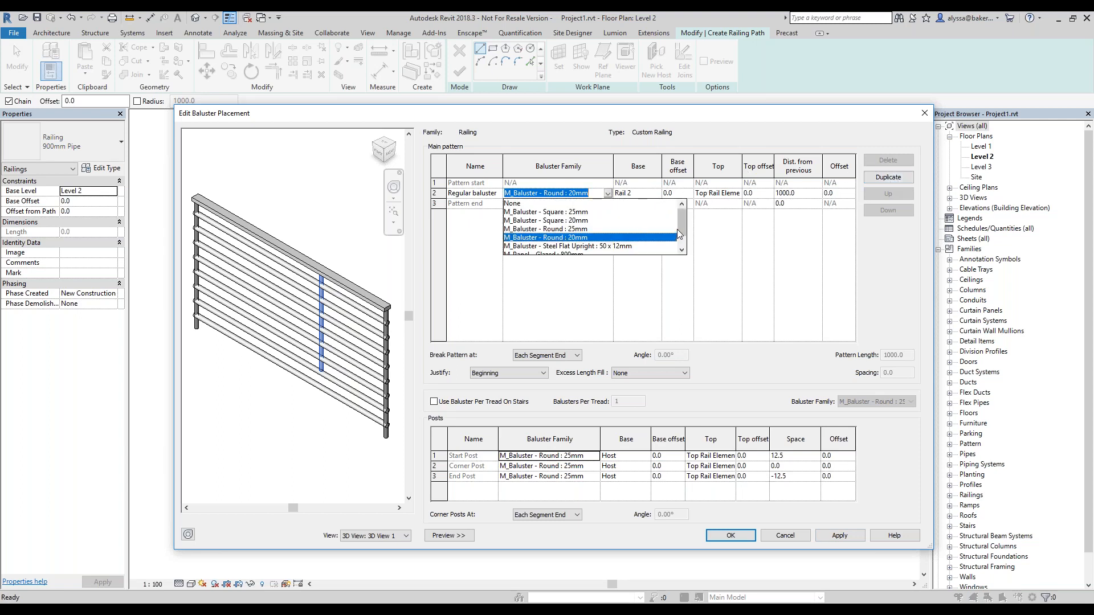
click(627, 246)
click(658, 194)
click(656, 194)
click(658, 205)
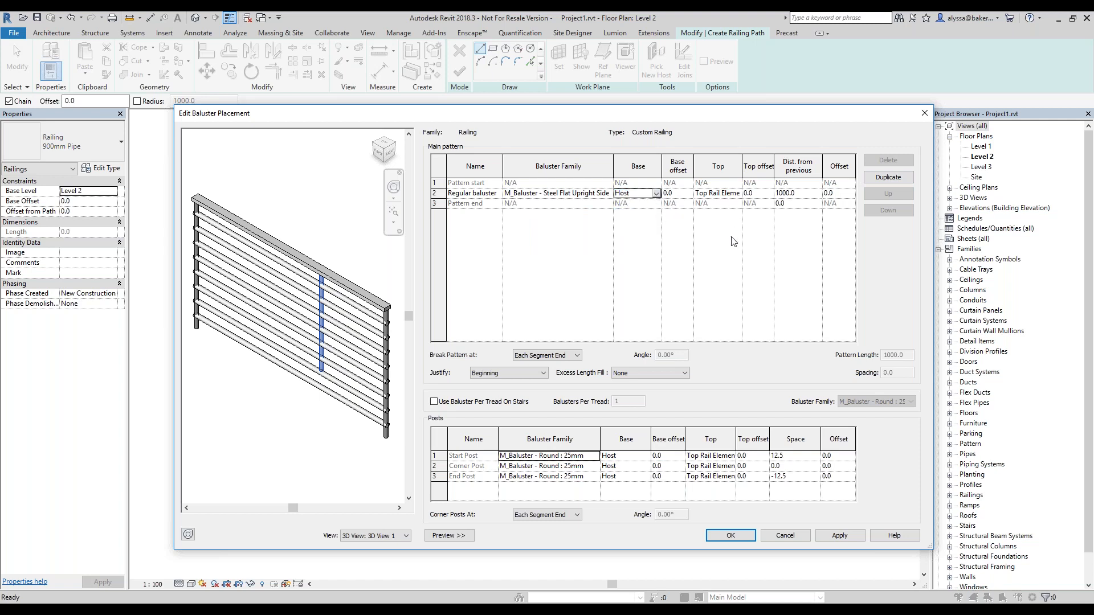
click(686, 194)
click(840, 540)
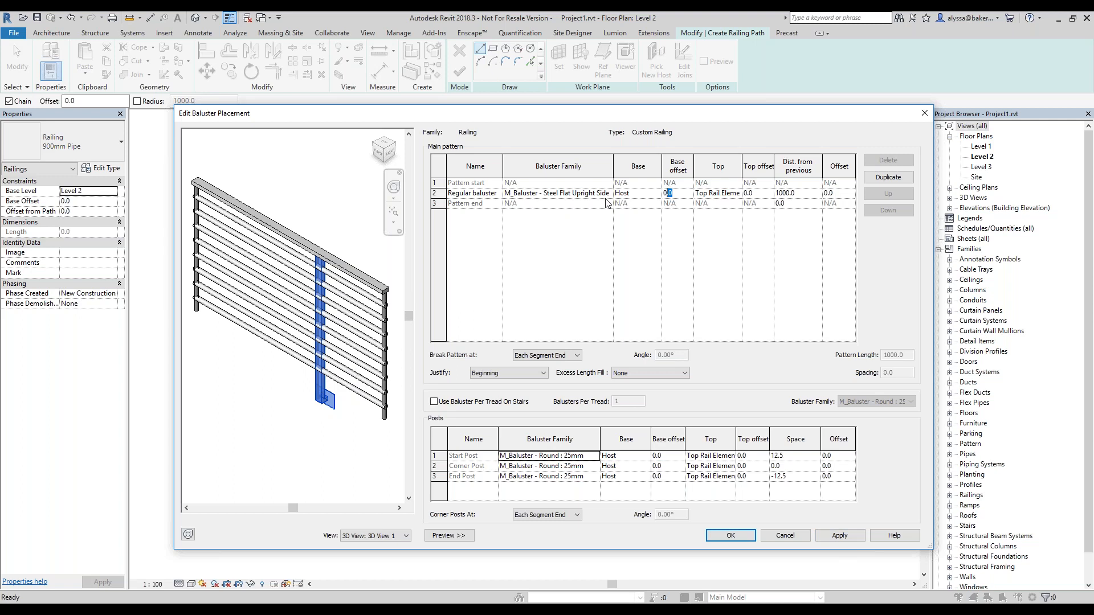
Set the regular baluster's base offset to -200 and apply it to the preview
double_click(668, 193)
text(-200)
click(822, 535)
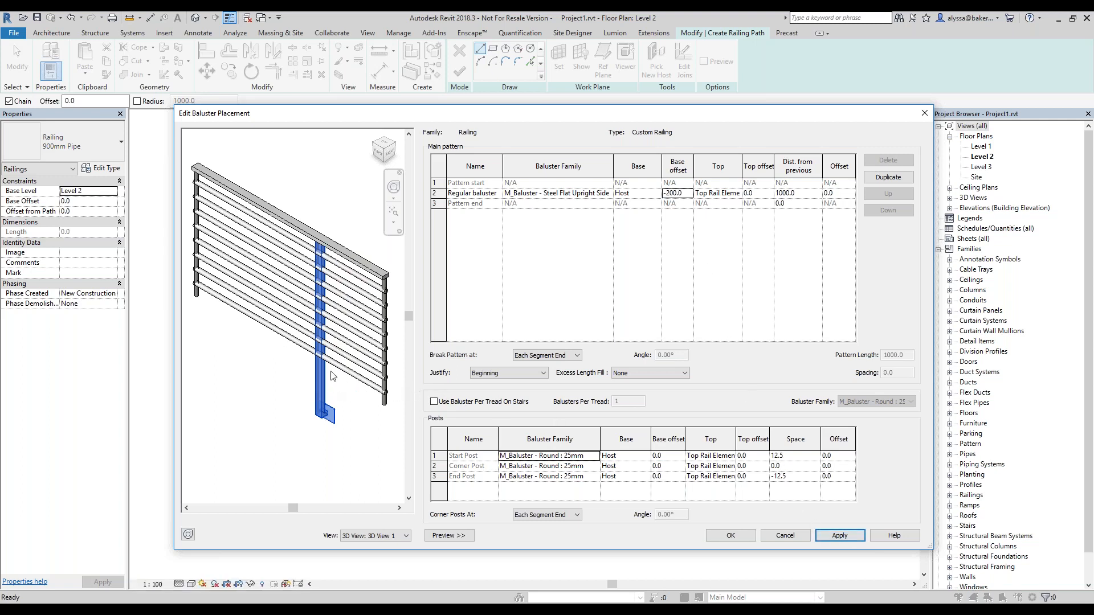
Reset the regular baluster's base offset to 0 and apply it to the preview
click(691, 194)
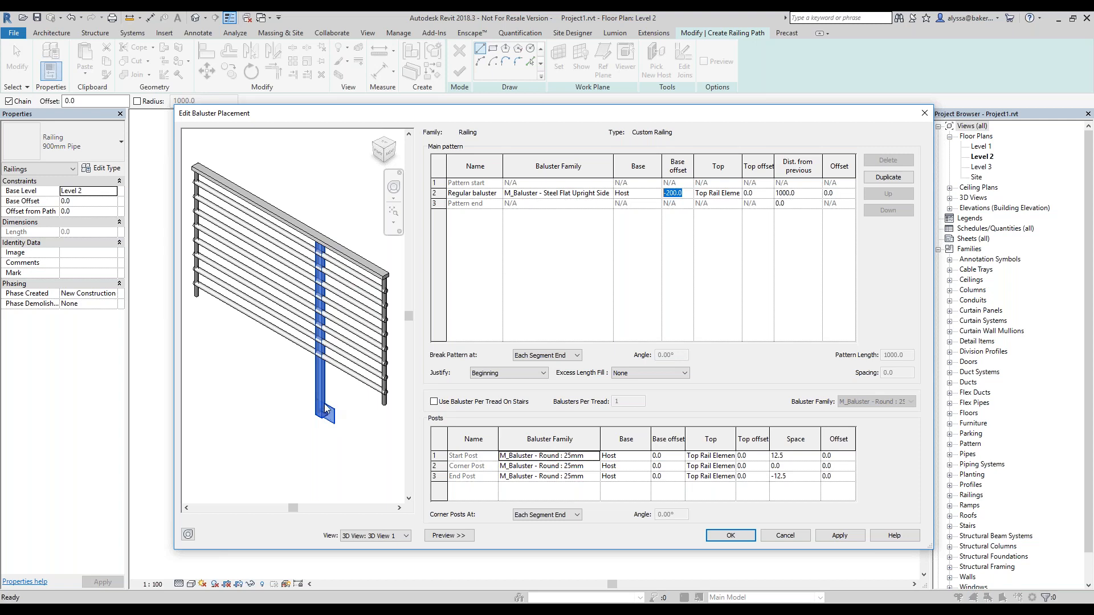
text(0)
click(844, 536)
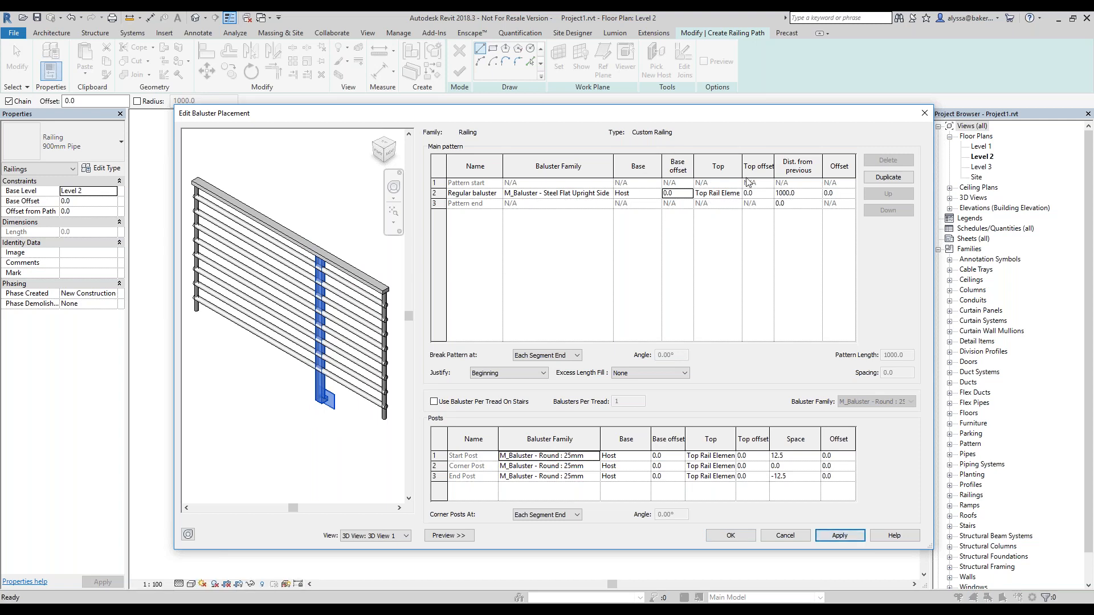
Widen the main pattern's top column, set the regular baluster's top to Rail 8 and apply it to the preview
drag(741, 169, 754, 169)
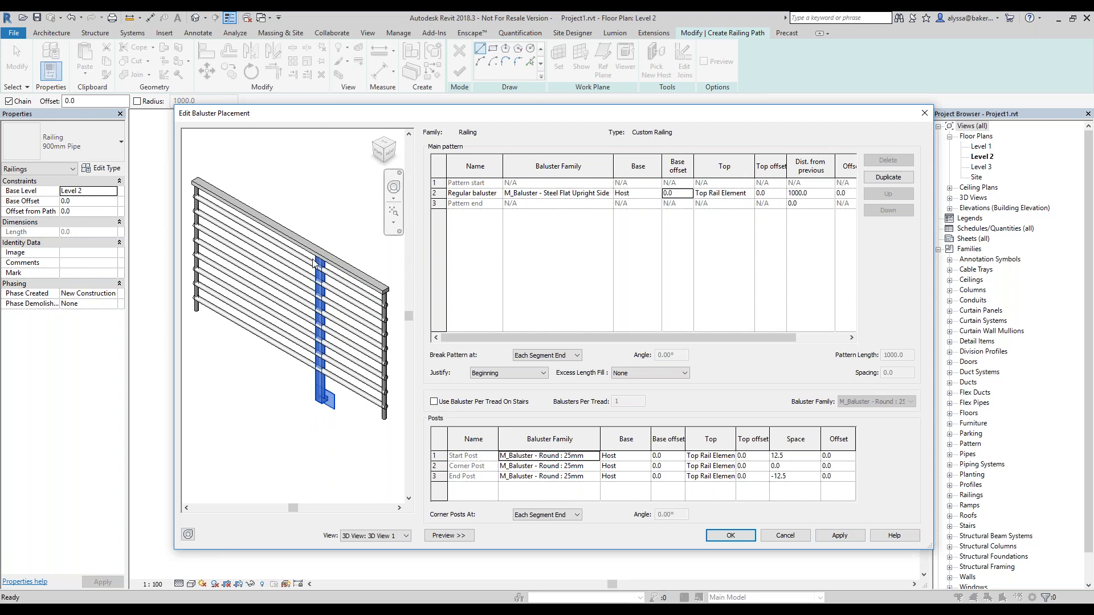
click(744, 194)
click(749, 194)
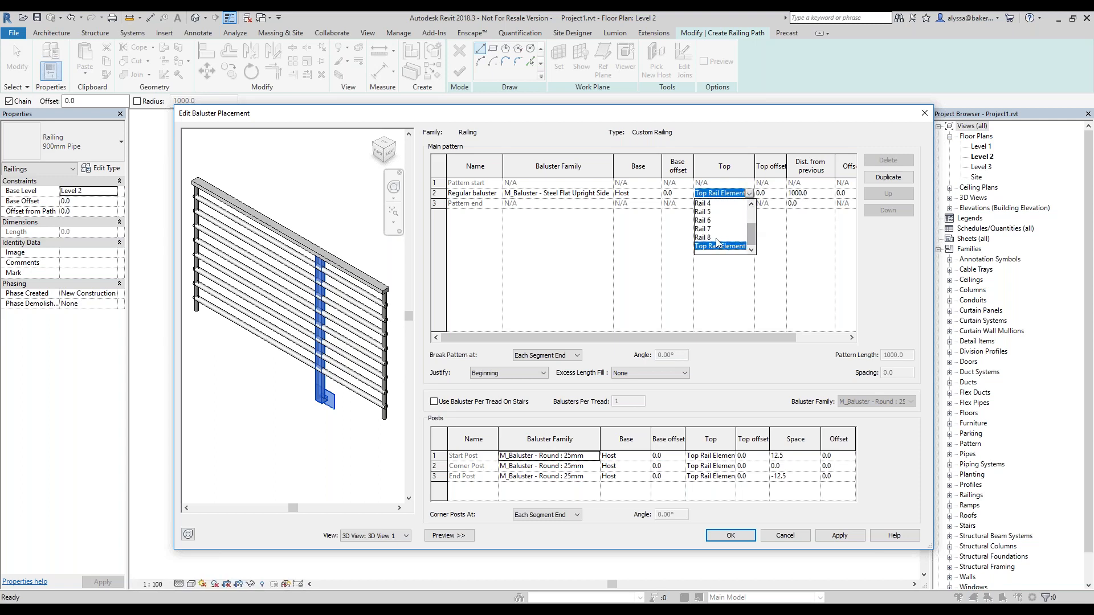
click(708, 238)
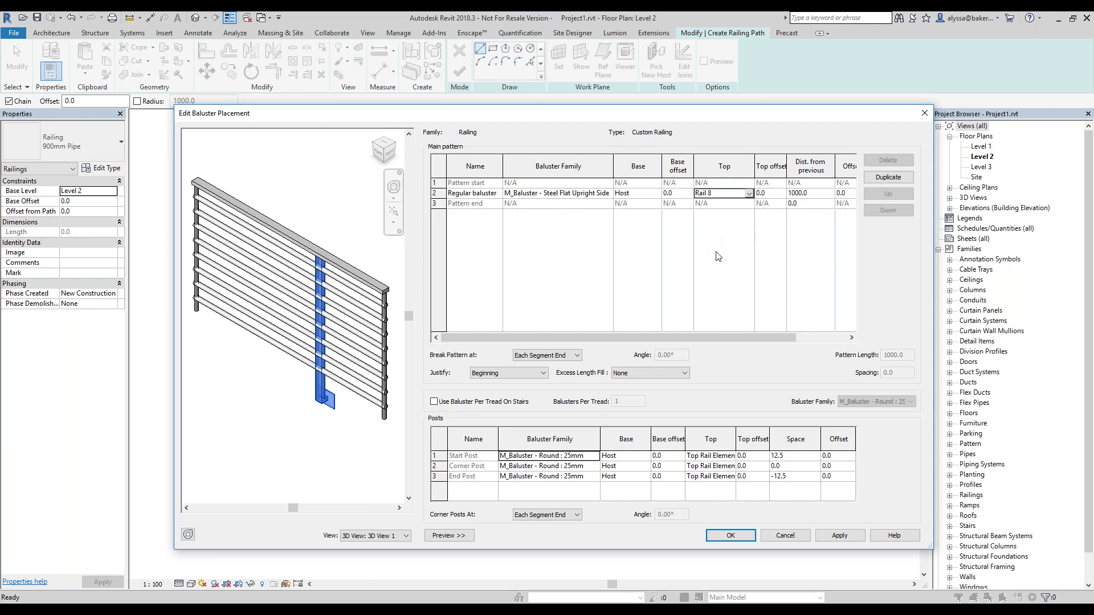
click(842, 538)
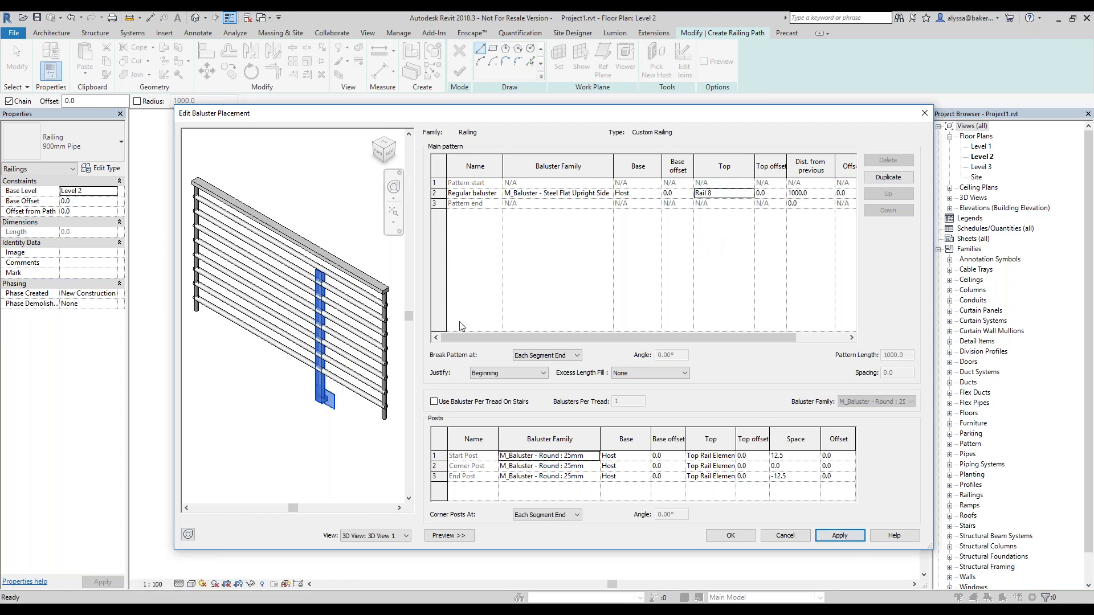
Set the regular baluster's top back to Top Rail Element and narrow the main pattern's top column
click(749, 194)
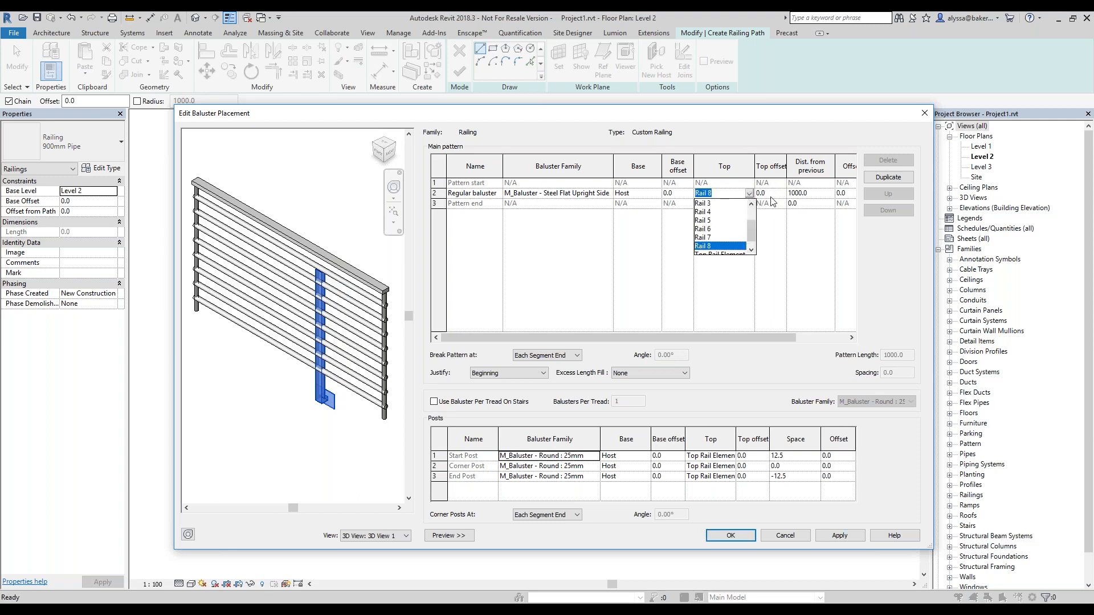
drag(750, 225, 750, 235)
click(736, 250)
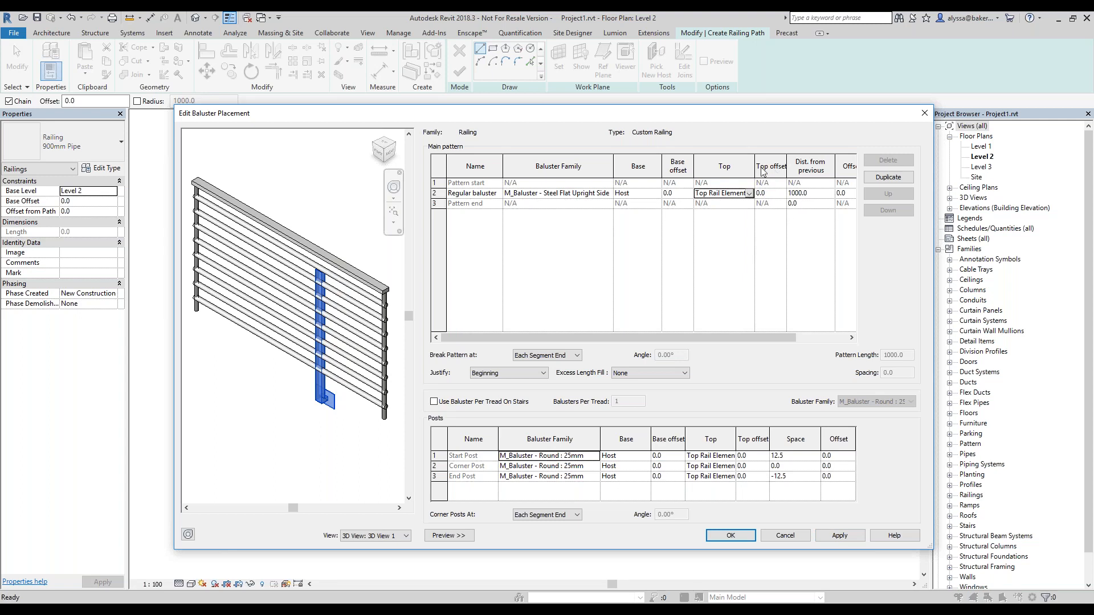
drag(755, 166, 745, 167)
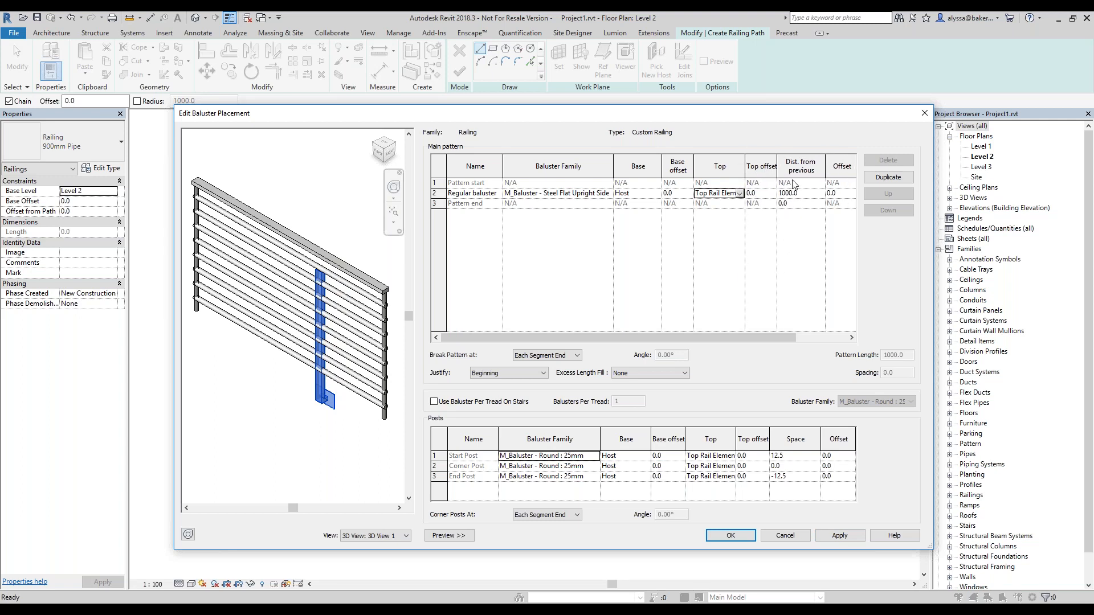
Set the regular baluster's lateral offset to 50 and apply it to the preview
click(805, 194)
click(809, 193)
drag(797, 193, 776, 197)
drag(744, 338, 804, 338)
click(785, 194)
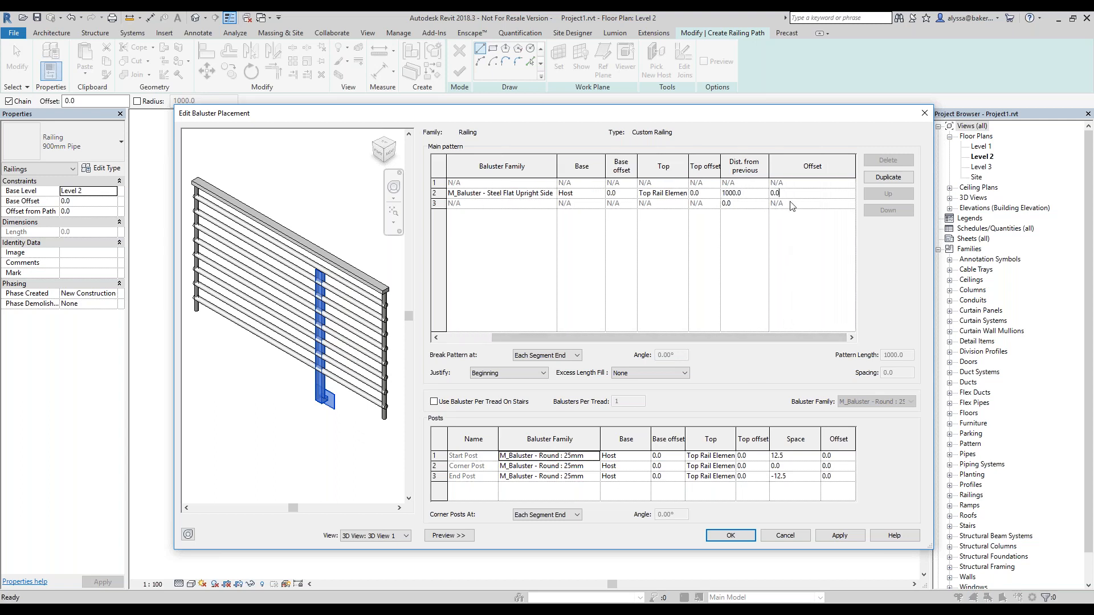
drag(772, 194, 770, 197)
text(50)
click(844, 538)
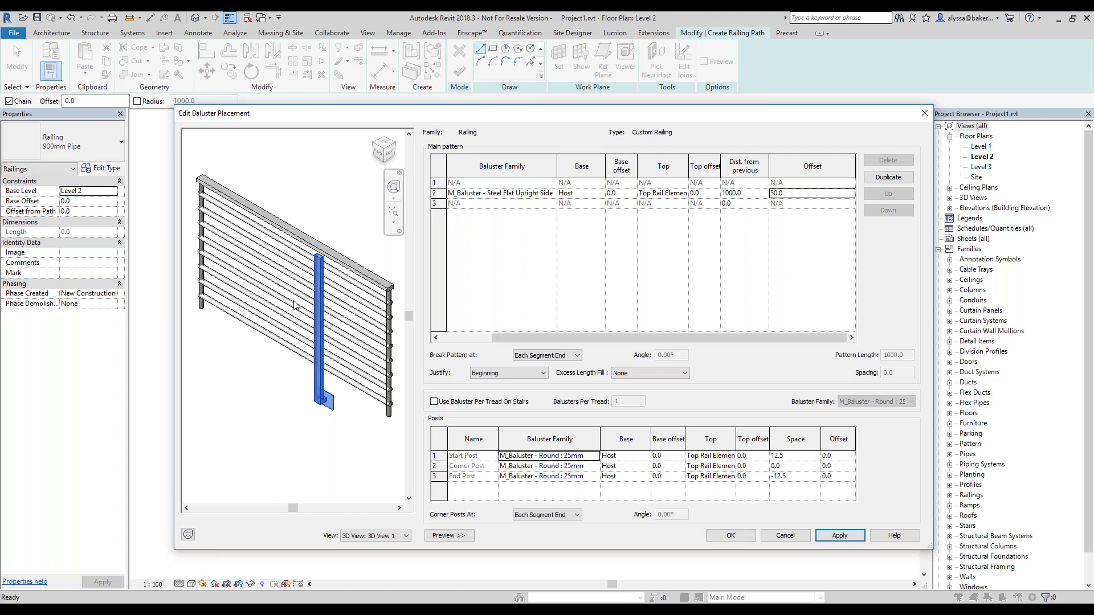
Reset the regular baluster's lateral offset to 0 and apply it to the preview
click(810, 191)
double_click(782, 193)
text(0)
click(781, 244)
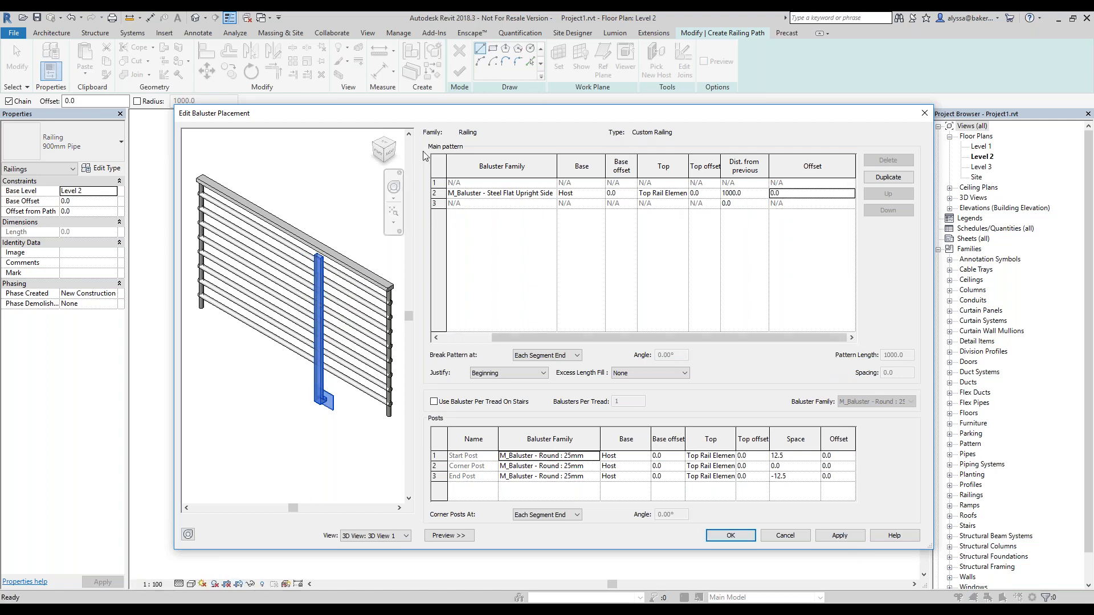
drag(689, 336, 485, 336)
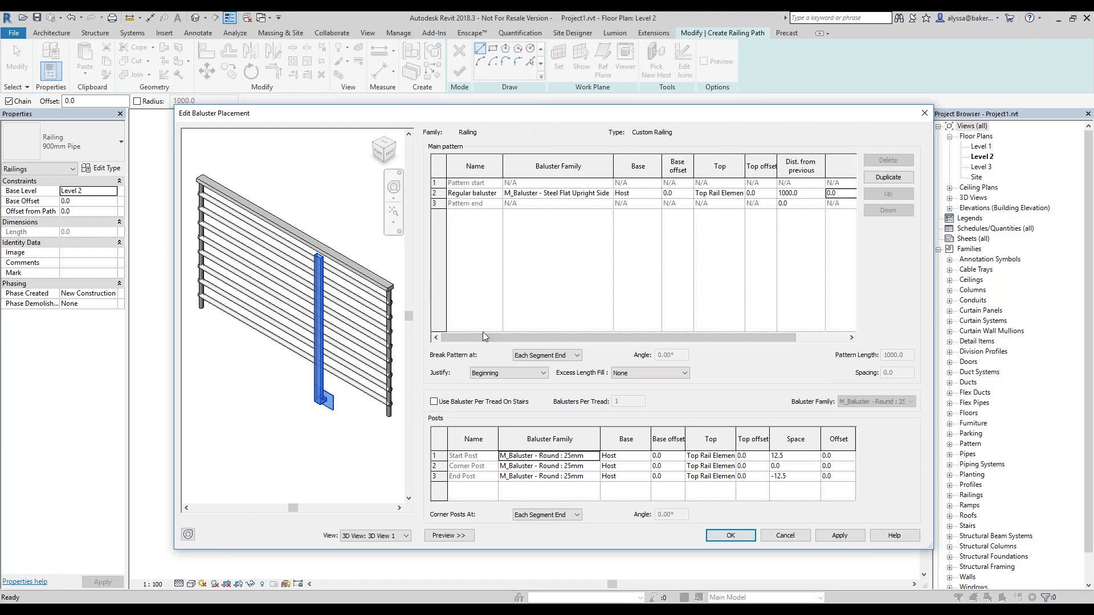
click(832, 536)
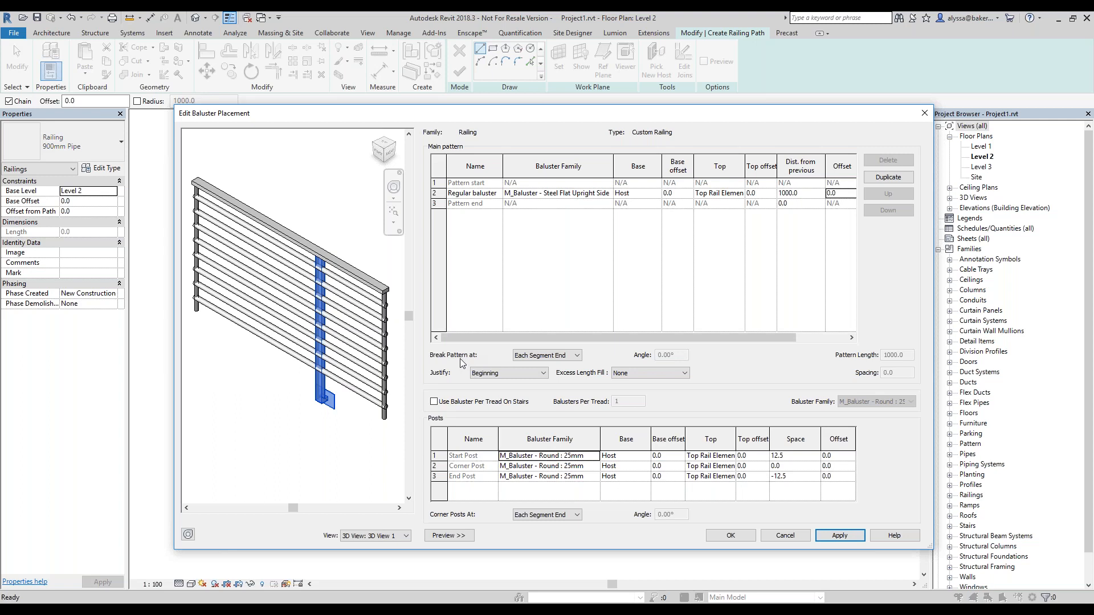
Set the main pattern's justification to Spread Pattern To Fit and apply it, leaving the pattern break at Each Segment End
click(576, 355)
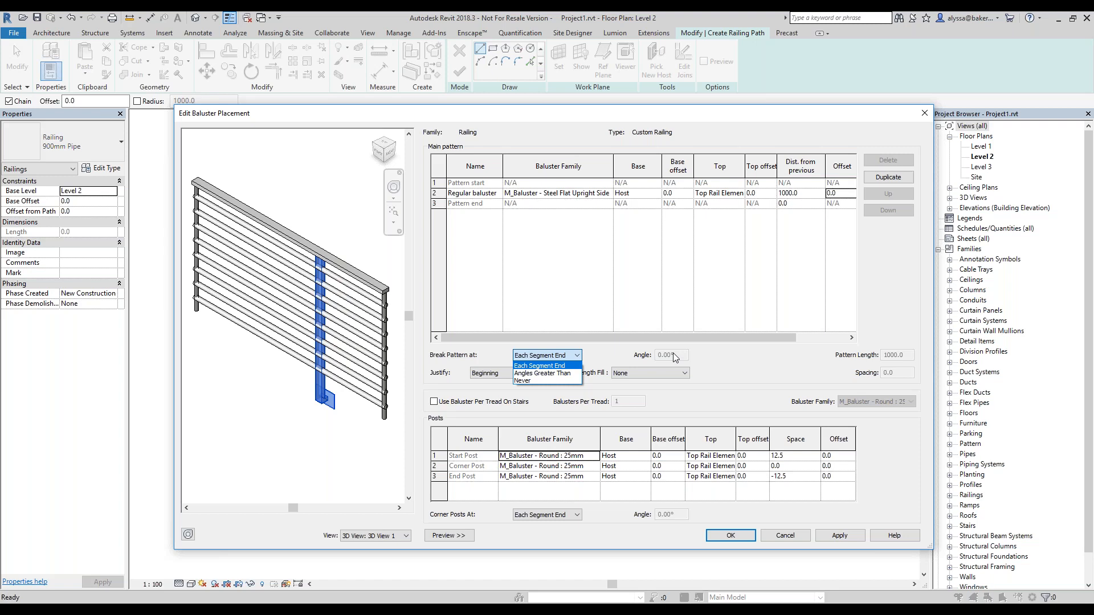
click(743, 383)
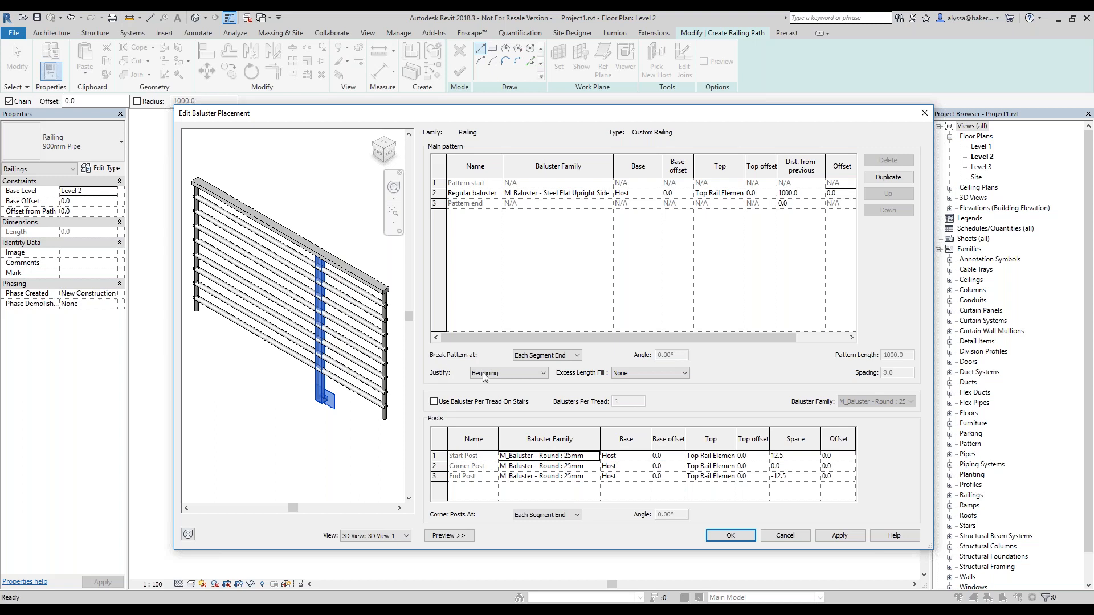
click(509, 374)
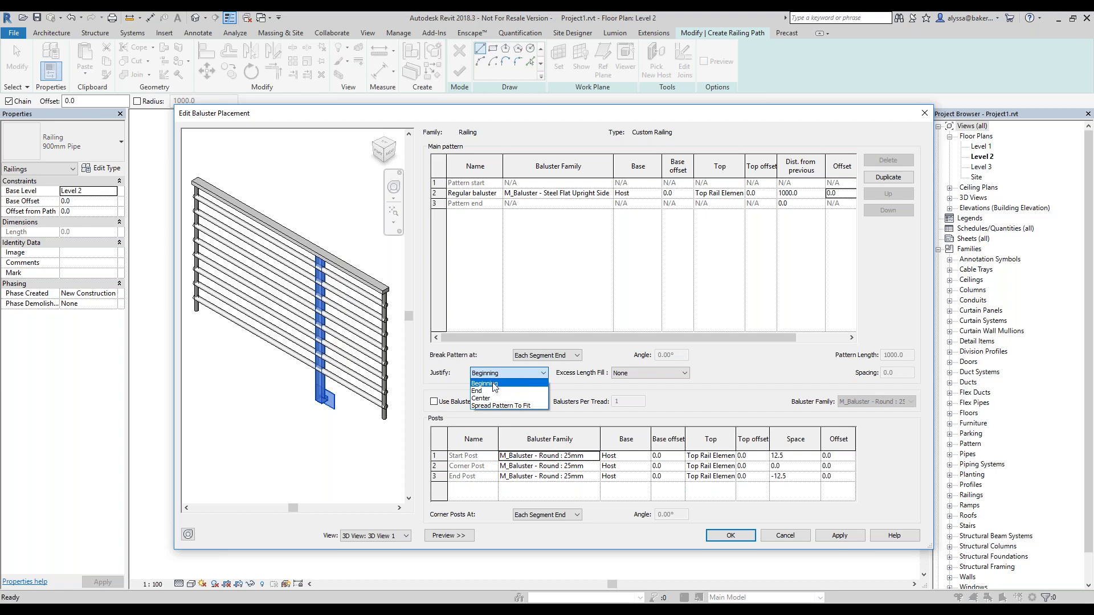
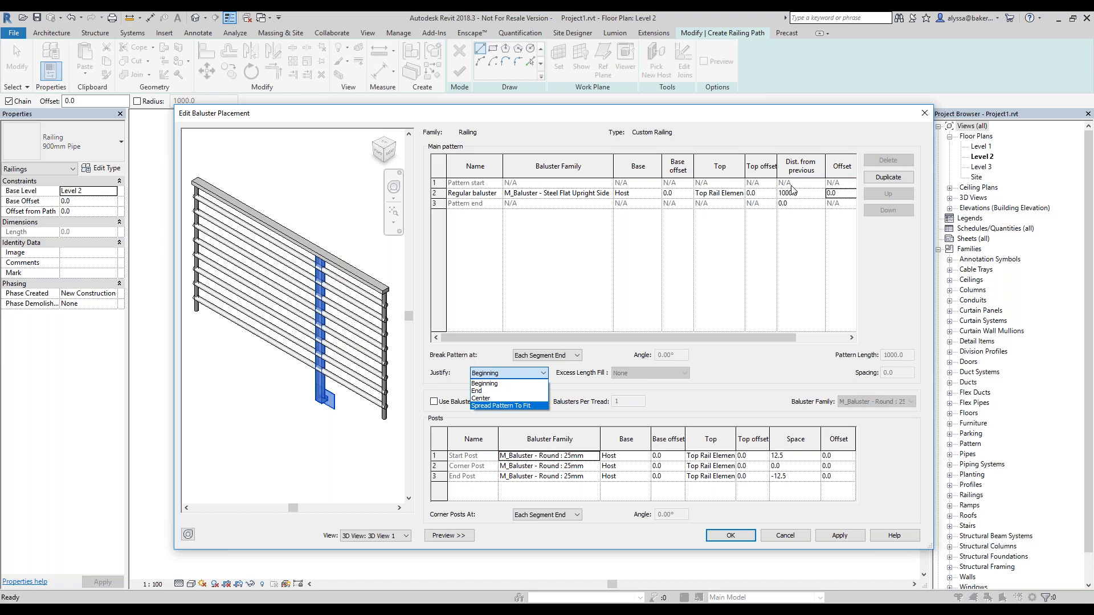
click(519, 405)
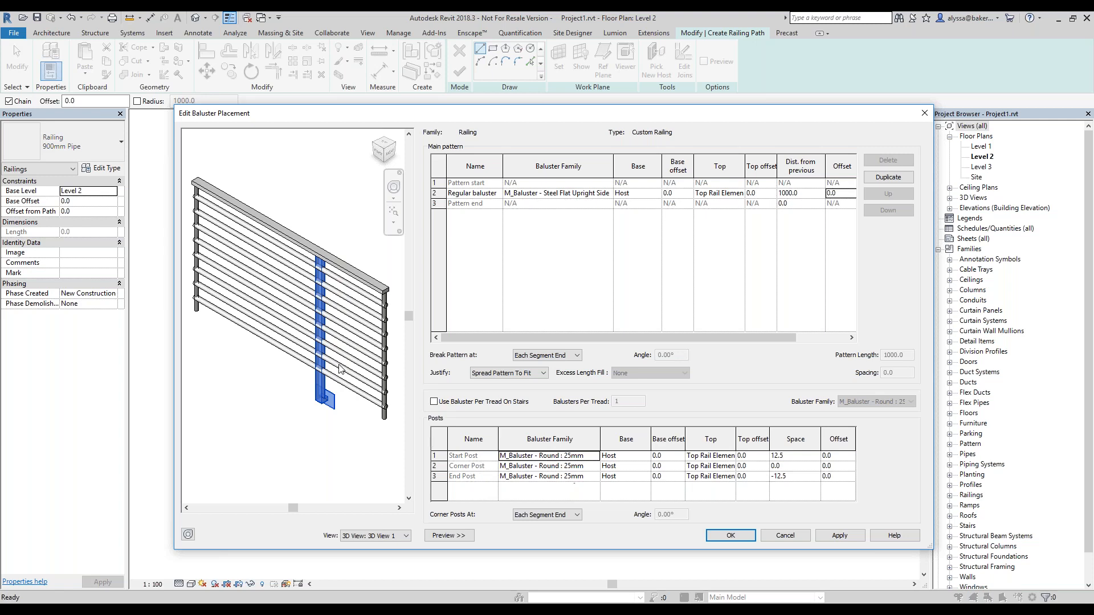
click(840, 538)
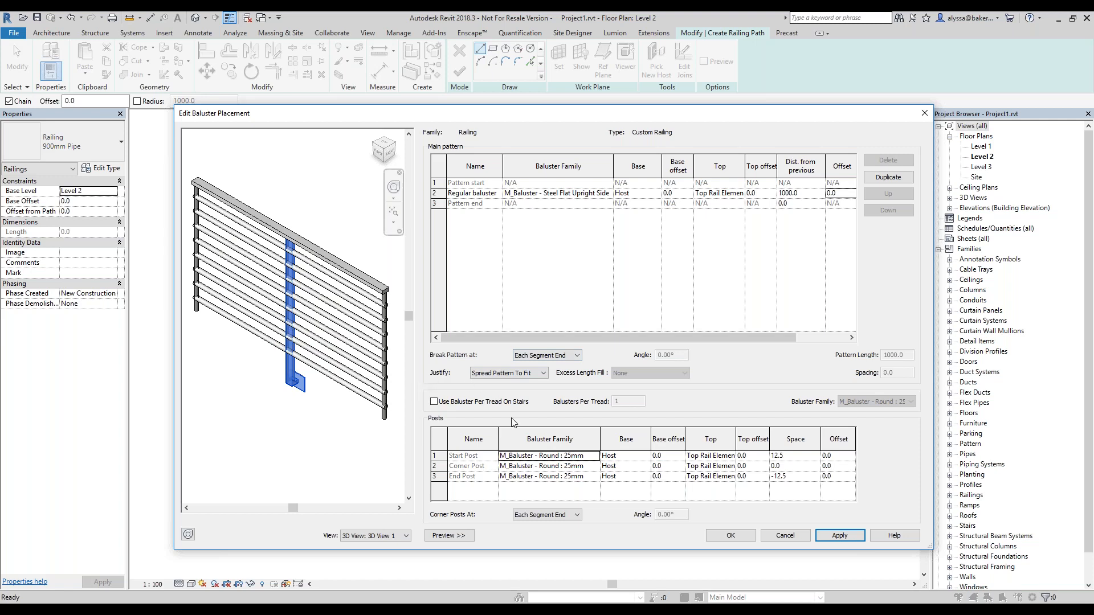
Assign the M_Baluster - Steel Flat Upright Side Mounted : 50 x 25mm family to the start post and apply it
click(595, 458)
click(596, 458)
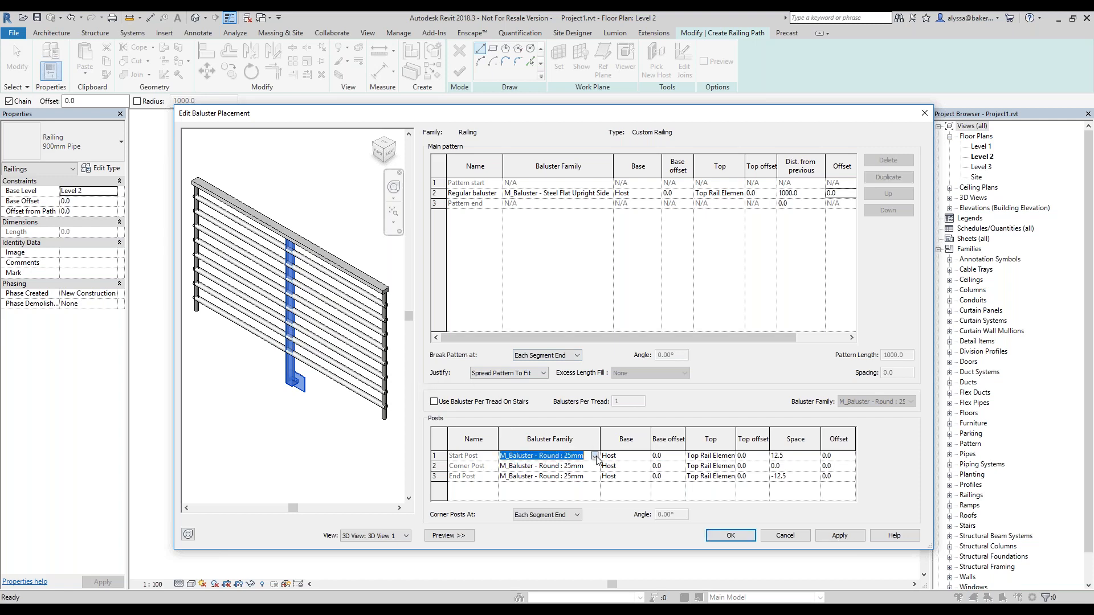
click(584, 509)
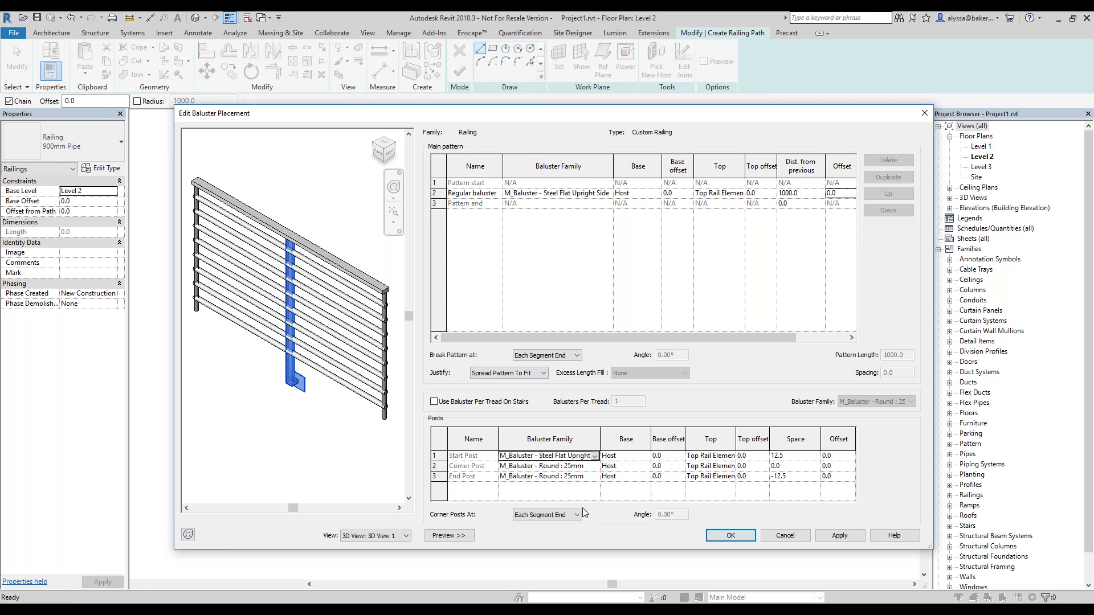
click(838, 535)
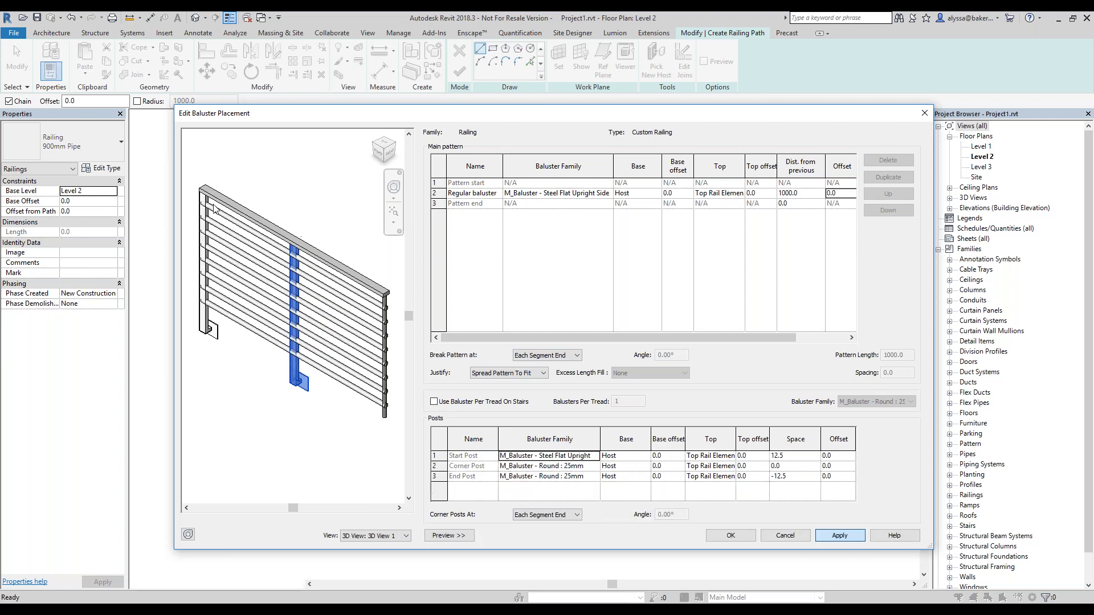
Assign the M_Baluster - Steel Flat Upright Side Mounted : 50 x 25mm family to the end post and apply it
click(593, 476)
click(595, 480)
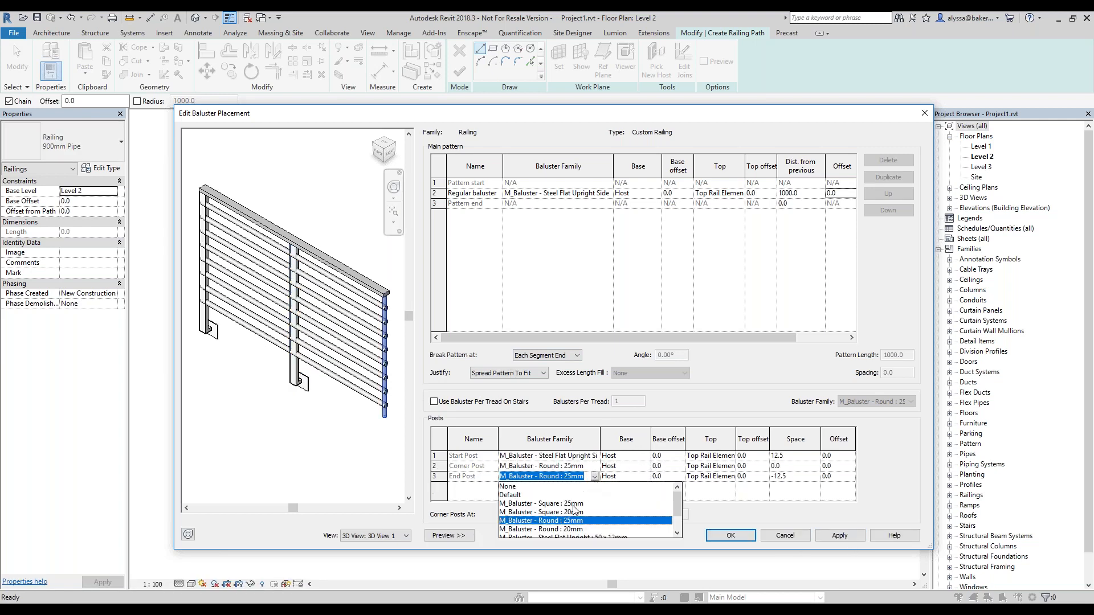
drag(678, 511, 678, 528)
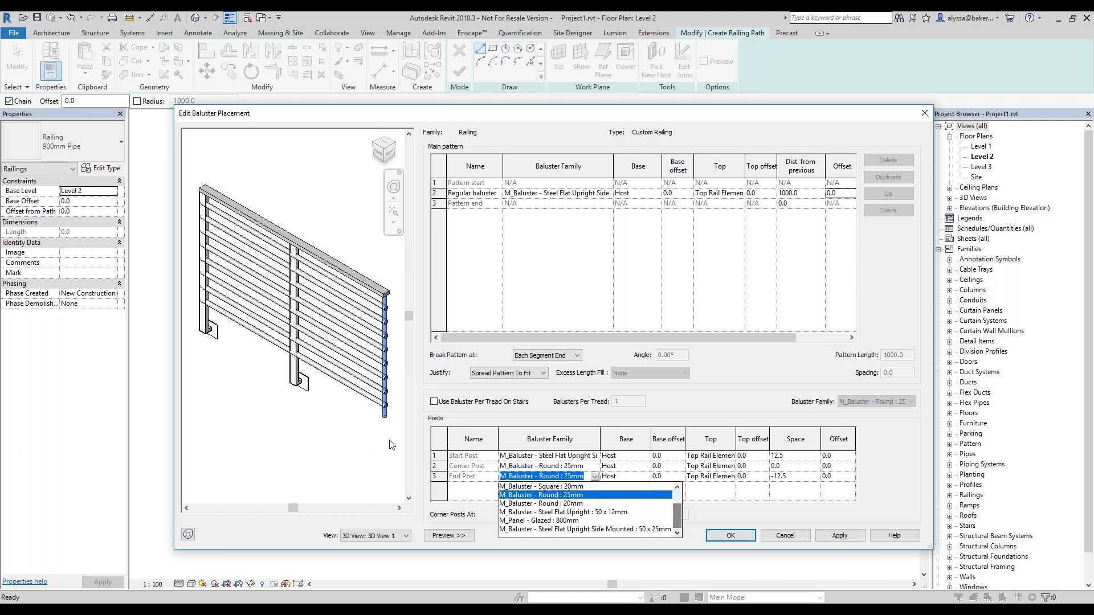
click(581, 530)
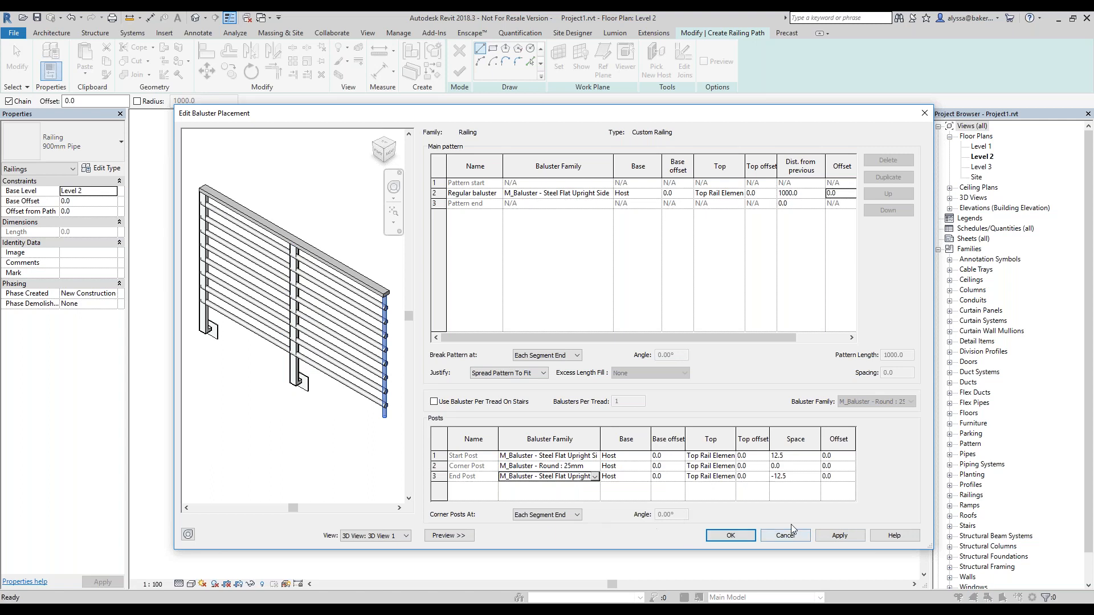
click(839, 536)
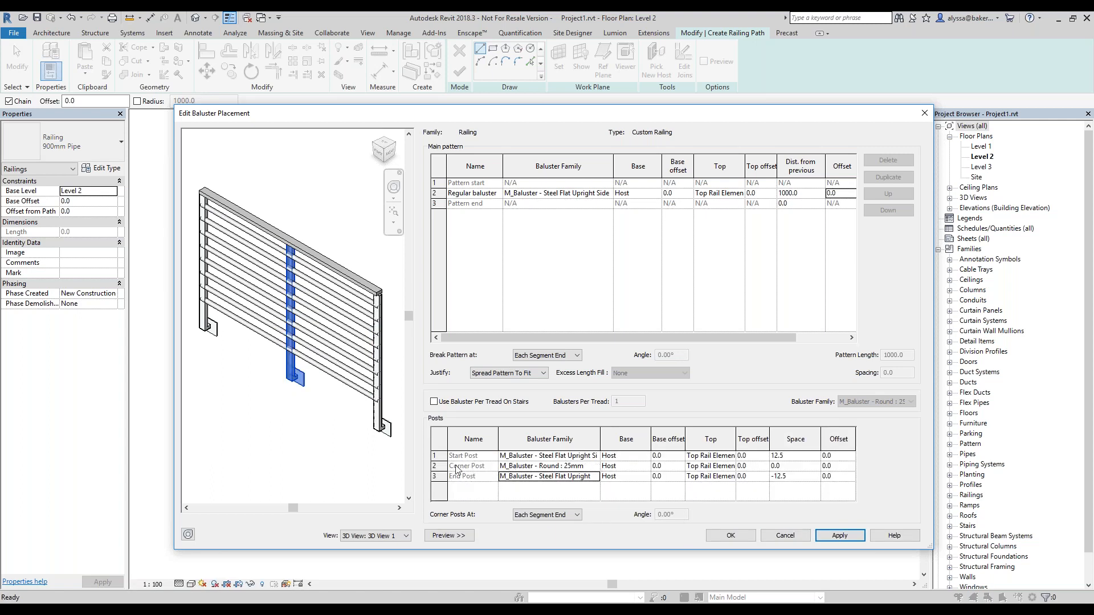
Assign the M_Baluster - Steel Flat Upright Side Mounted : 50 x 25mm family to the corner post and apply it
click(598, 467)
click(595, 467)
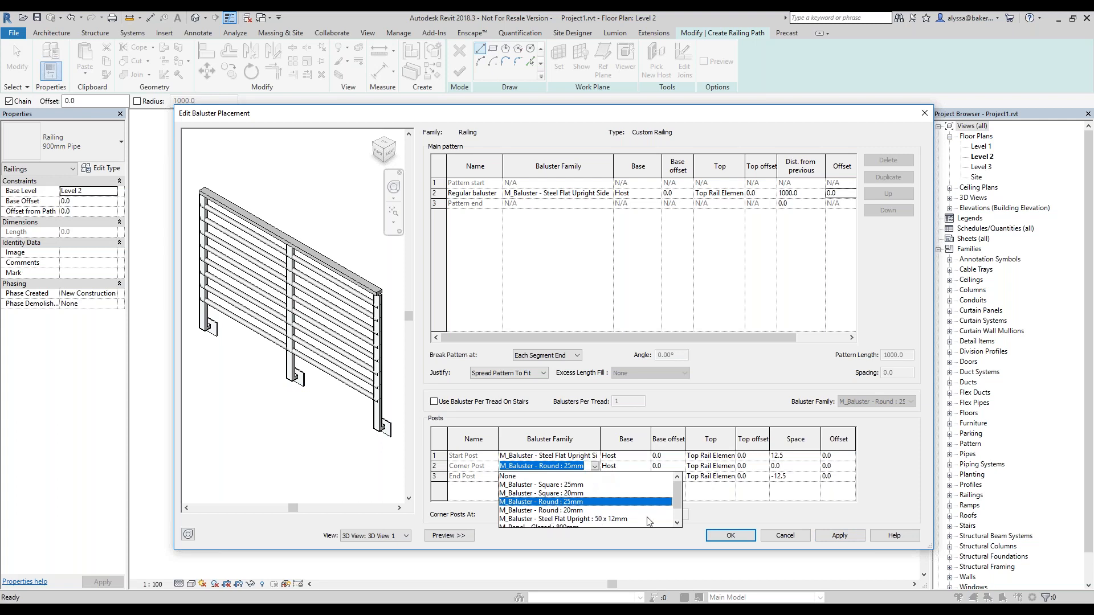
drag(679, 501, 679, 523)
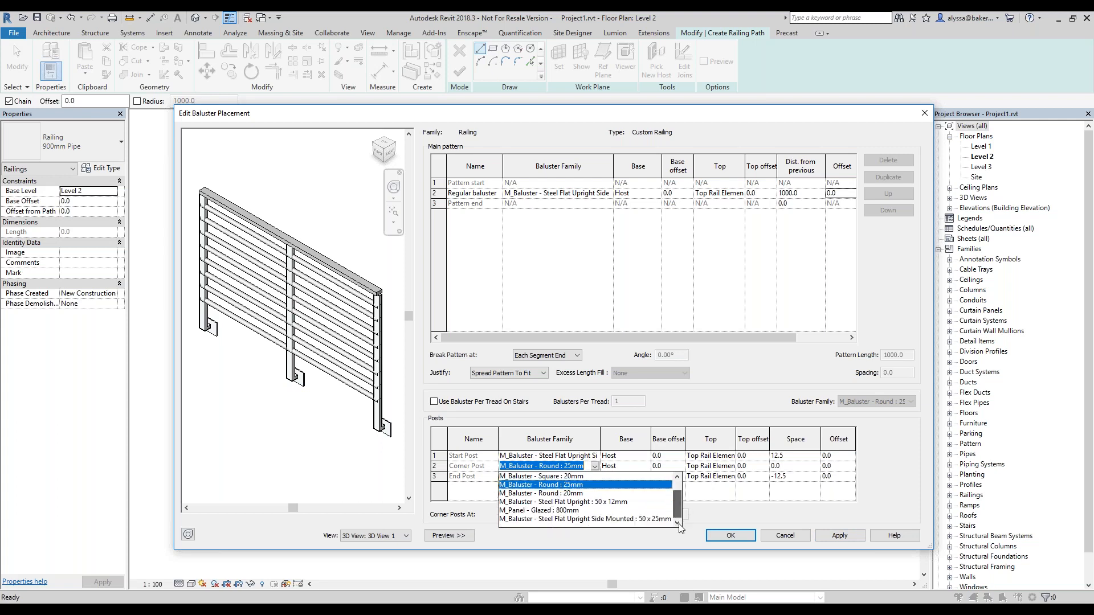
click(640, 519)
click(829, 540)
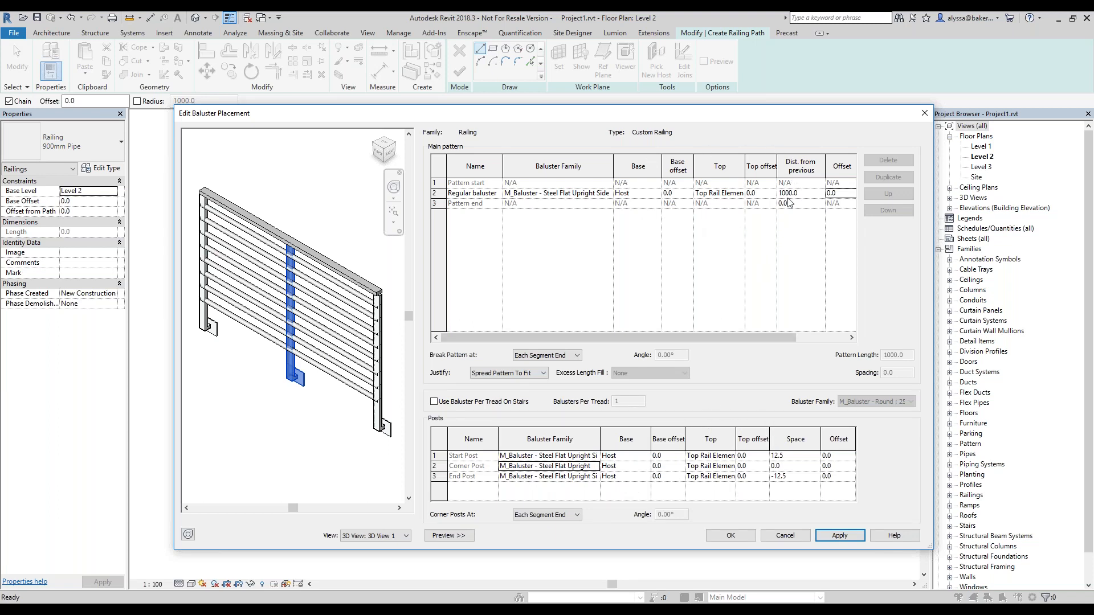
Widen the baluster placement dialog and examine in the preview how the end post lines up with the top rail's end
click(800, 456)
scroll(359, 338, up, 10)
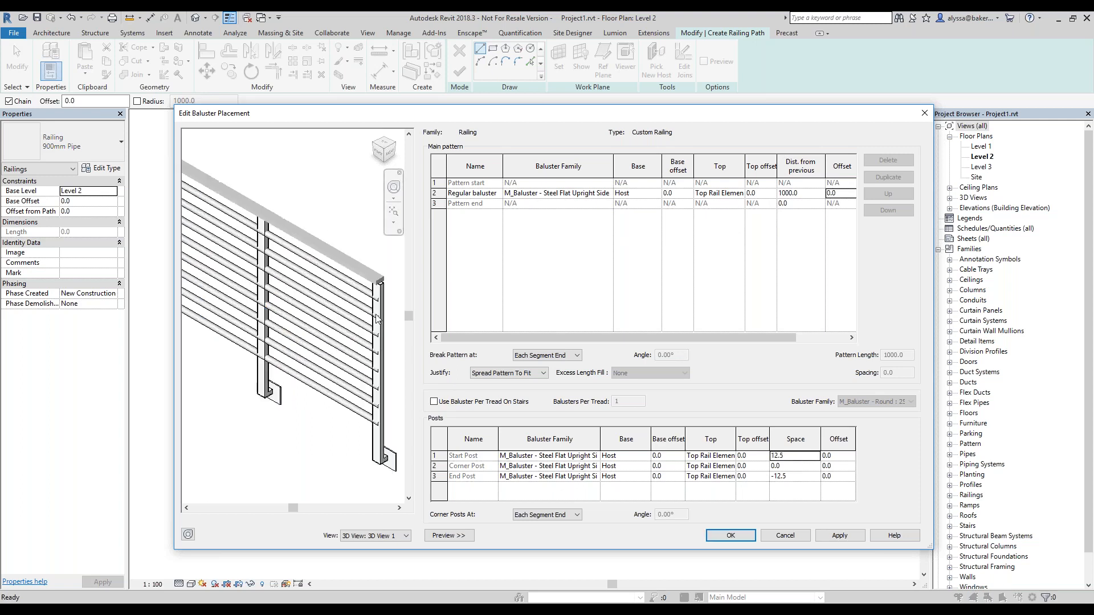
scroll(314, 297, up, 3)
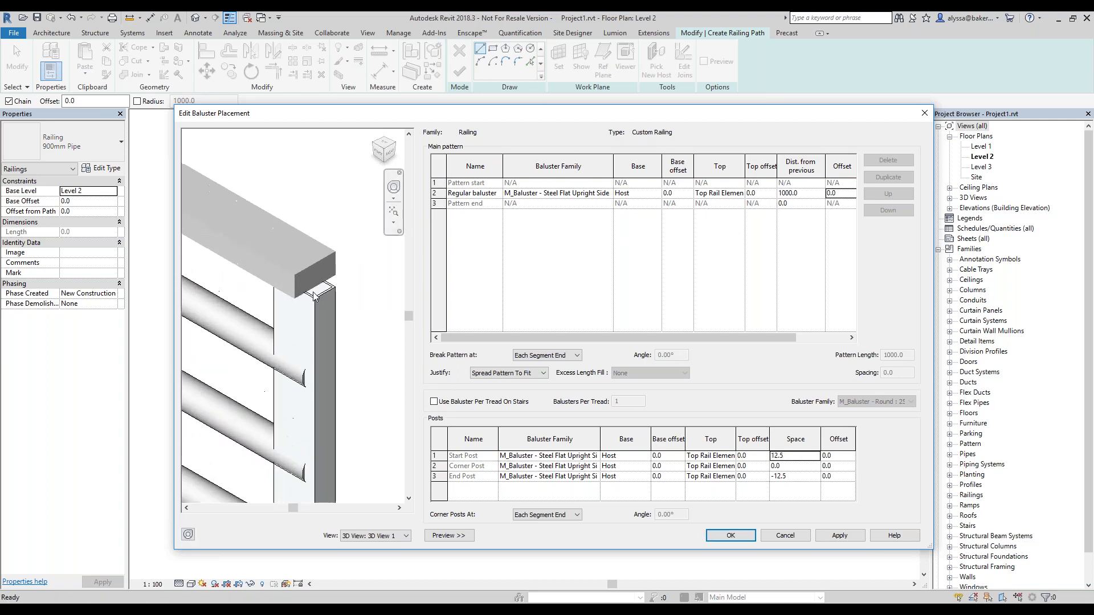
drag(163, 261, 43, 260)
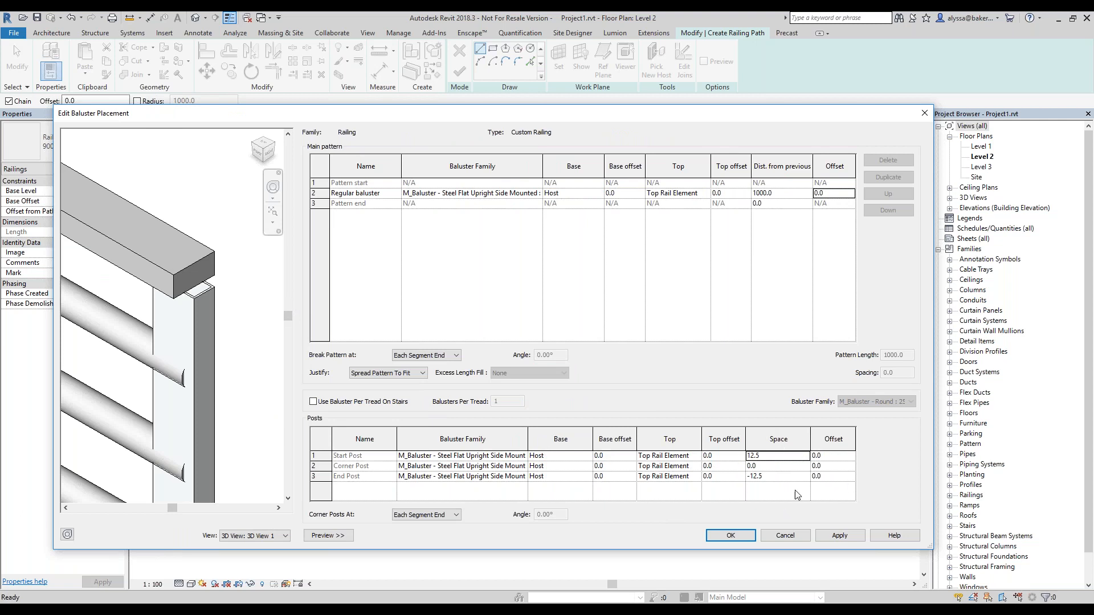
scroll(240, 393, down, 5)
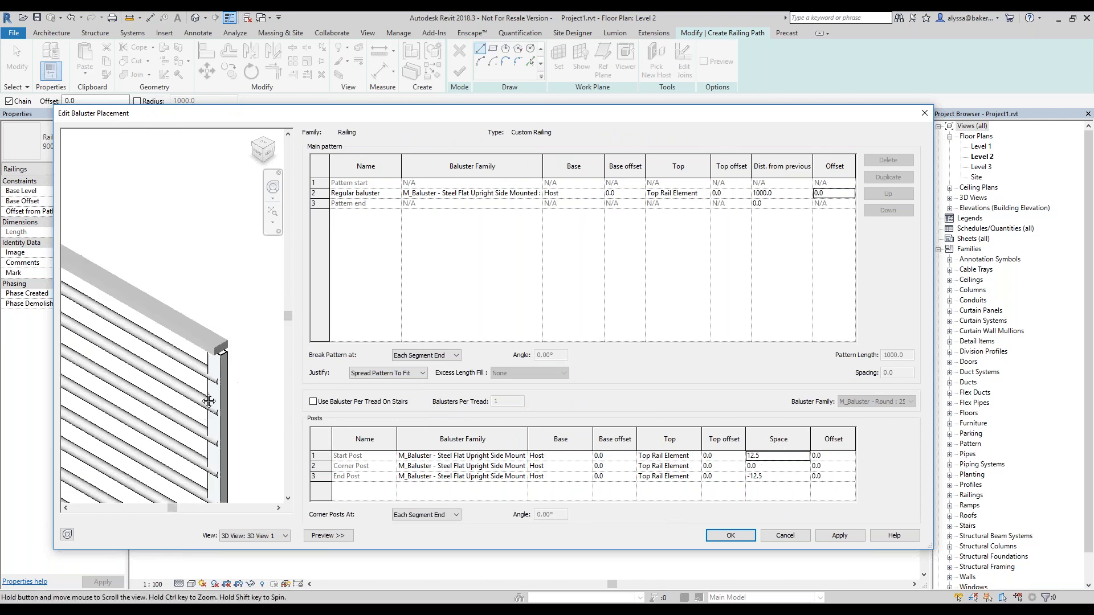
scroll(231, 271, down, 3)
middle_drag(230, 326, 203, 310)
scroll(227, 320, up, 2)
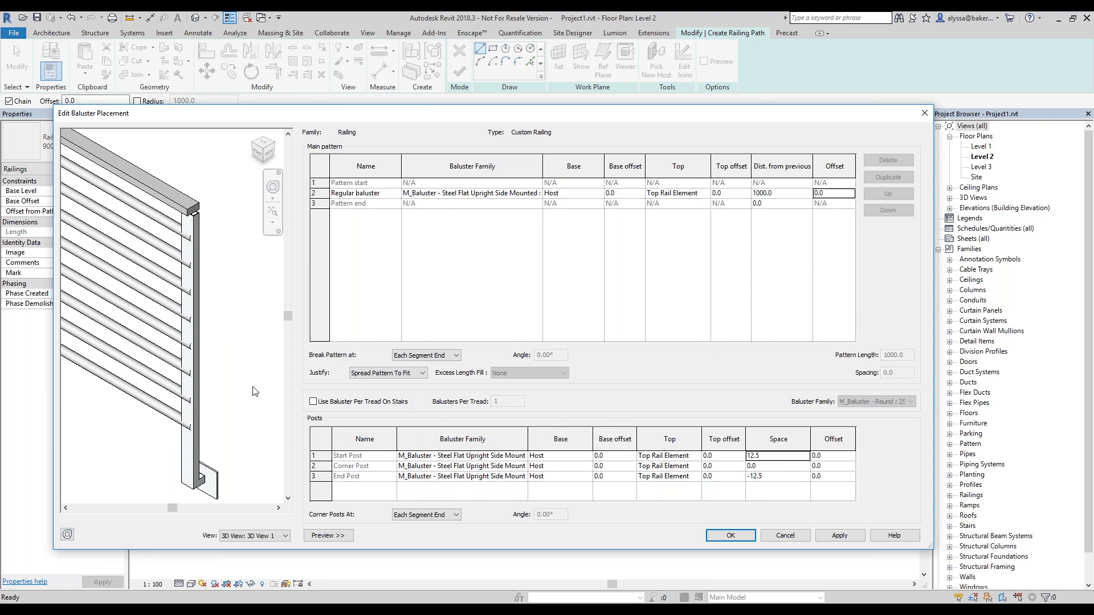
scroll(221, 371, down, 1)
scroll(222, 371, down, 1)
Try a space of 0 for the end post, apply it and check the post against the top rail's end
click(319, 456)
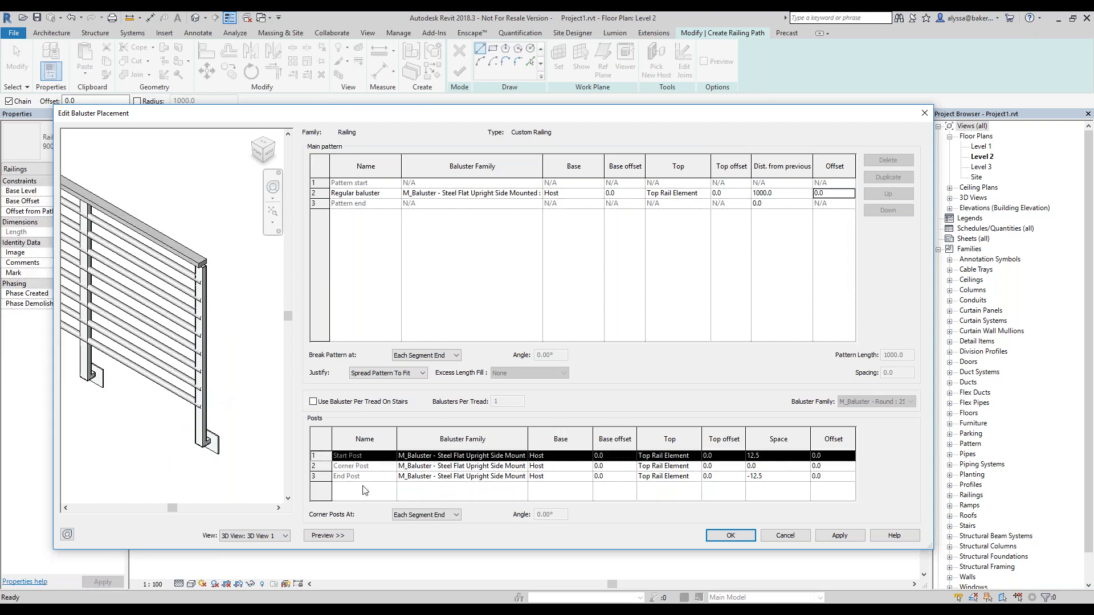
click(326, 478)
scroll(188, 323, up, 2)
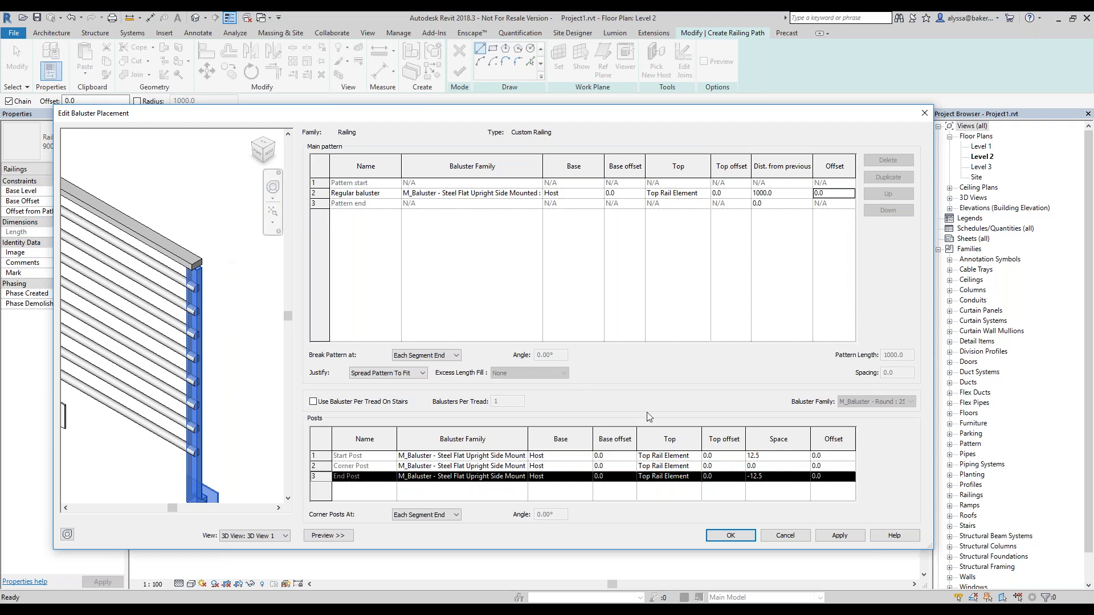
click(775, 478)
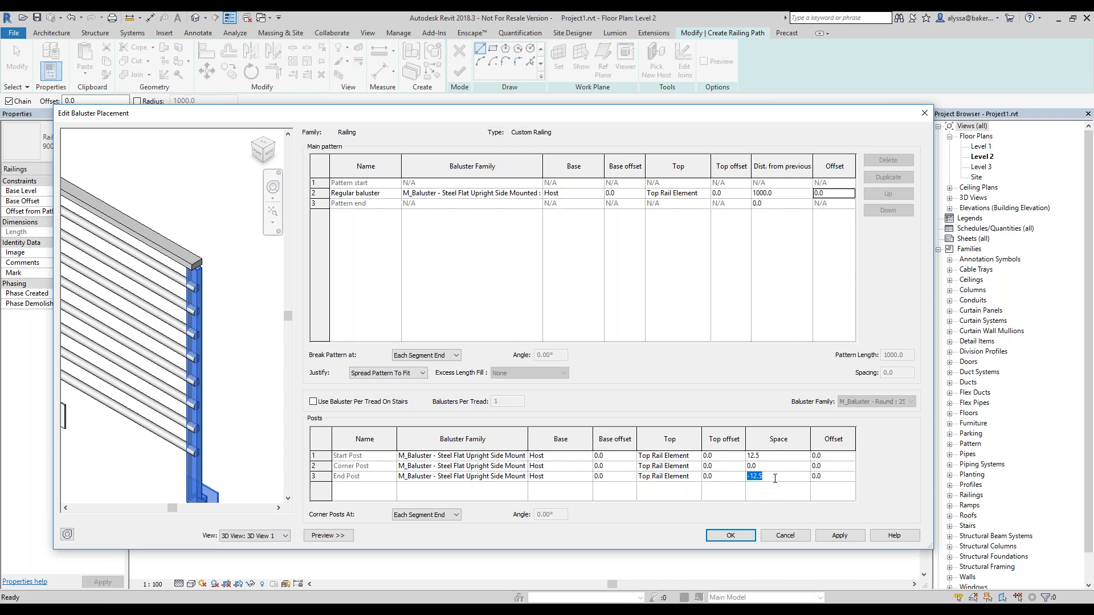
text(0)
click(840, 535)
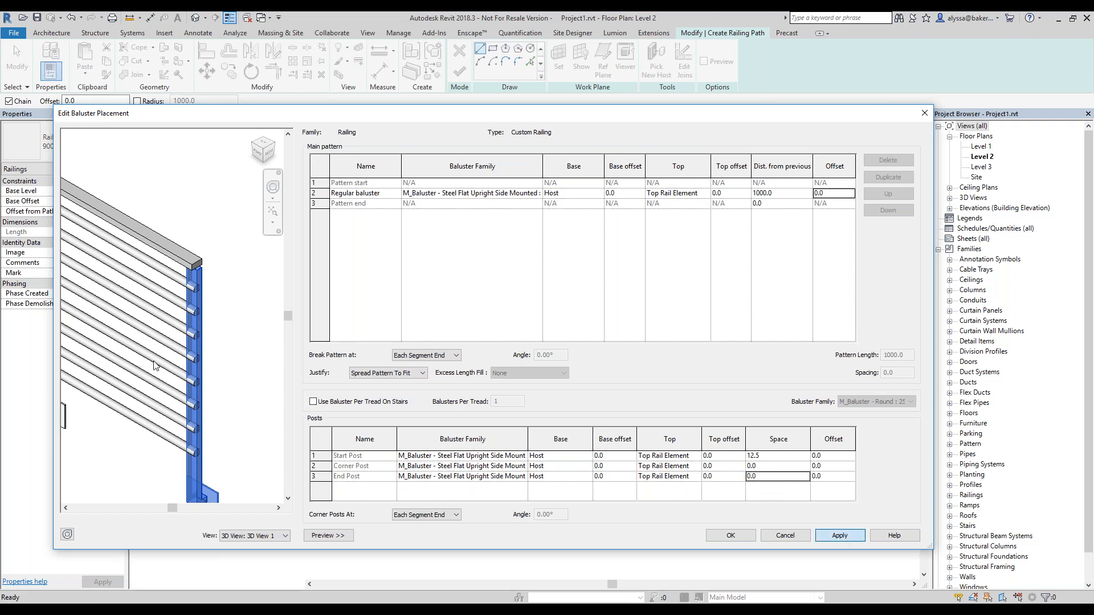
scroll(270, 301, up, 5)
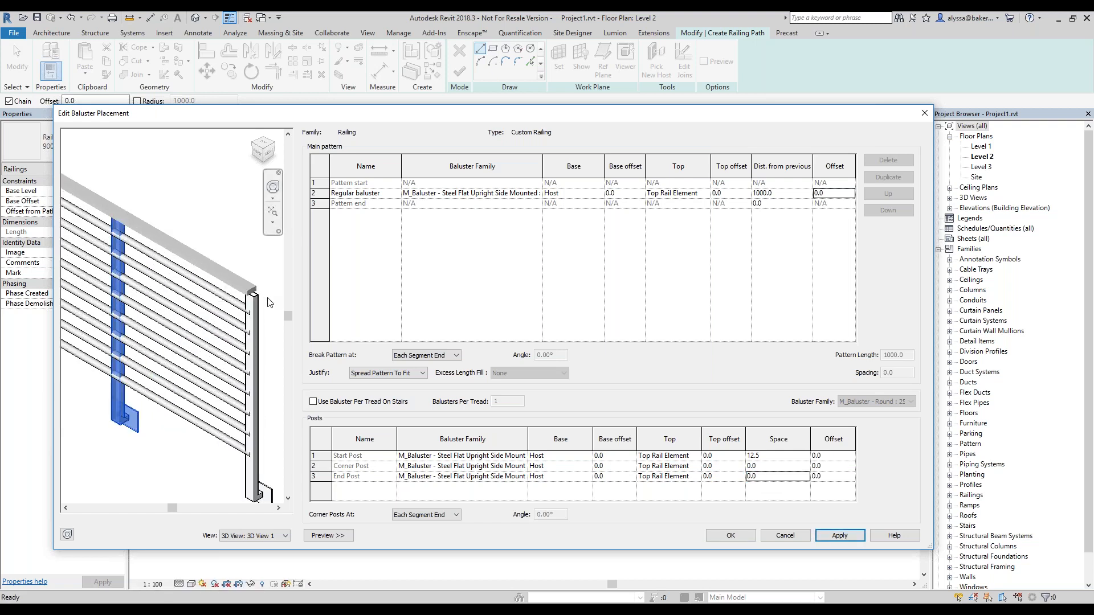
scroll(270, 301, up, 2)
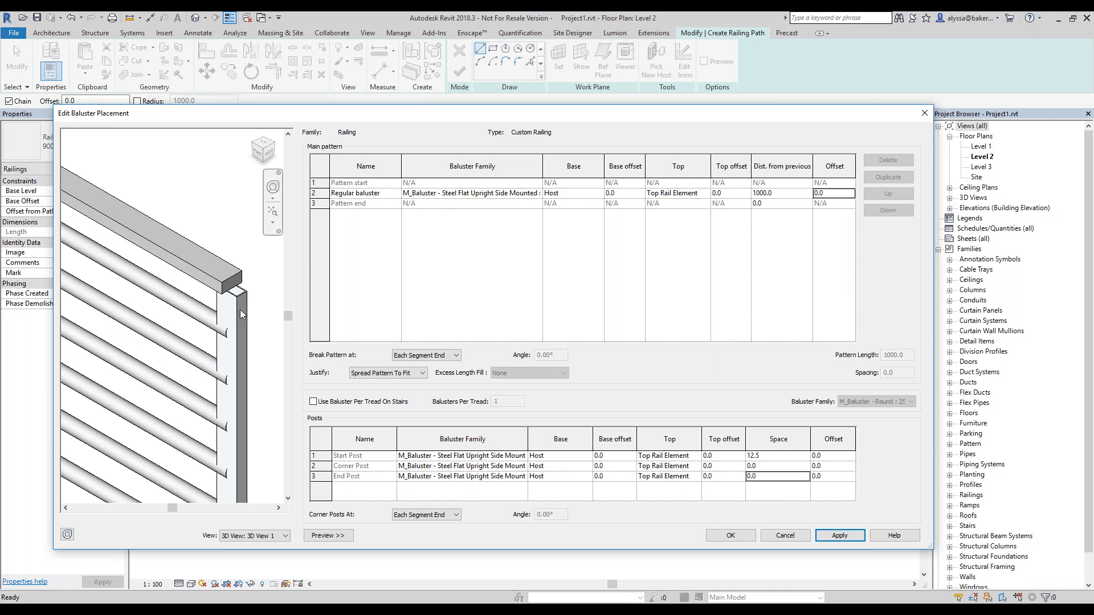
scroll(243, 318, down, 3)
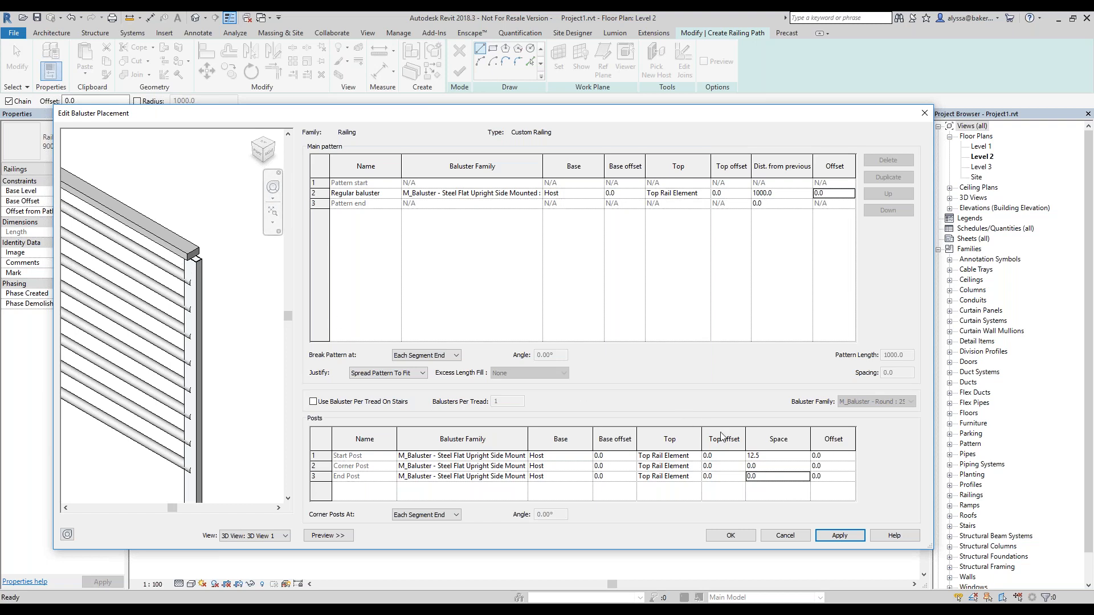
Set the end post's space to -25 and apply it
click(753, 476)
click(840, 536)
scroll(217, 320, up, 5)
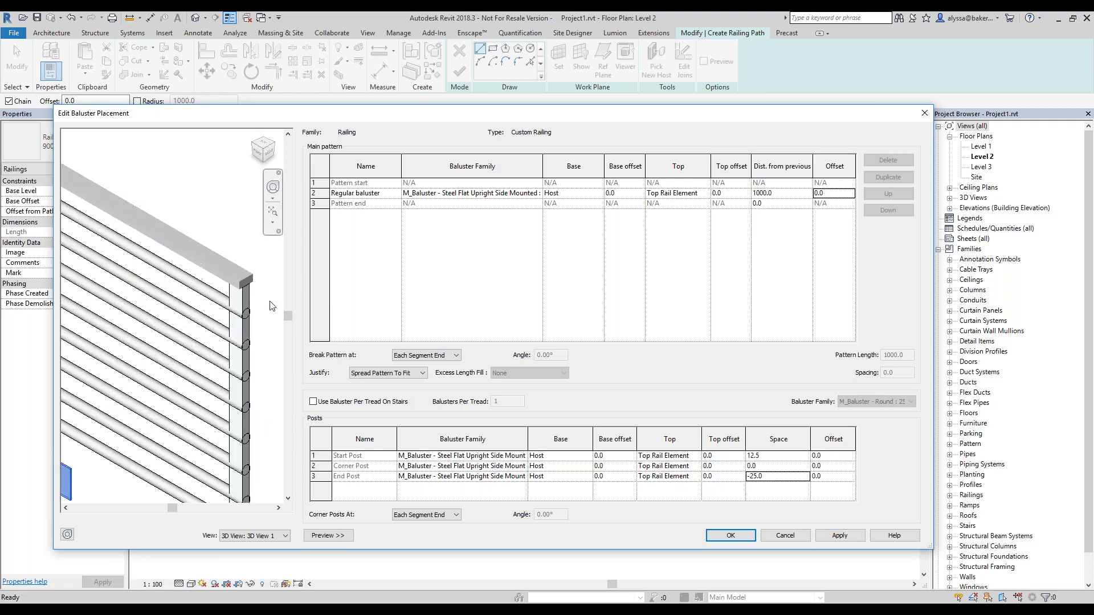
Set the start post's space to 25 and apply it
scroll(217, 320, down, 6)
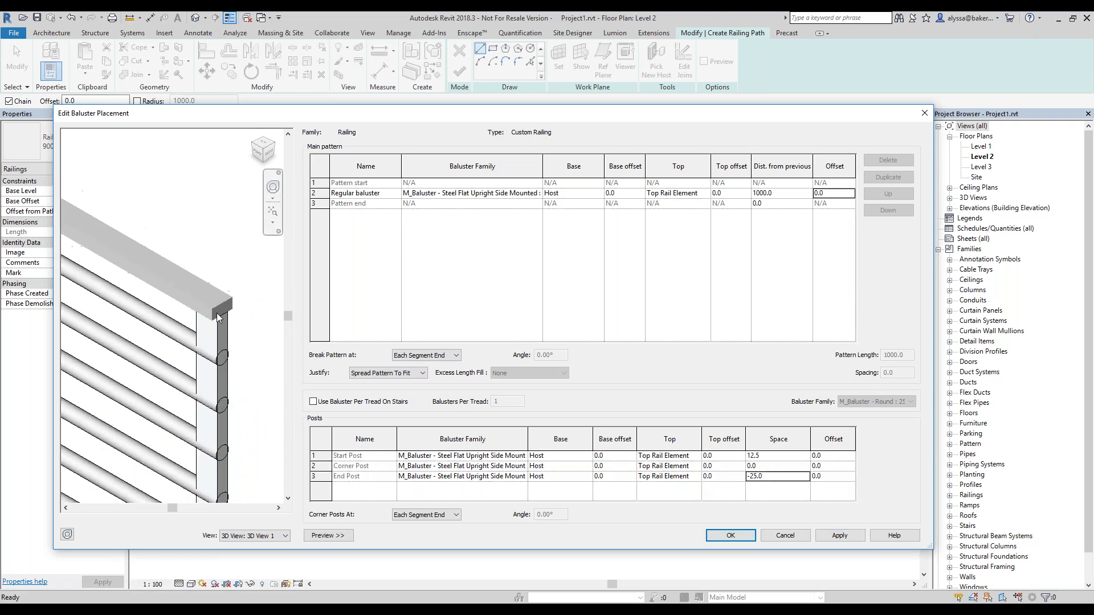
scroll(120, 300, up, 3)
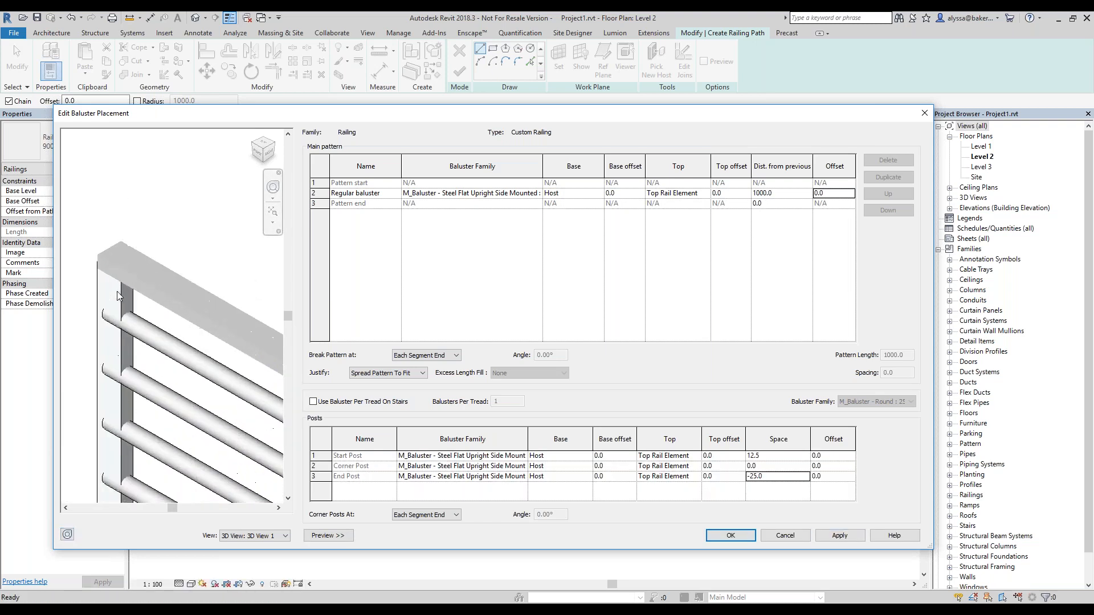
scroll(113, 314, down, 4)
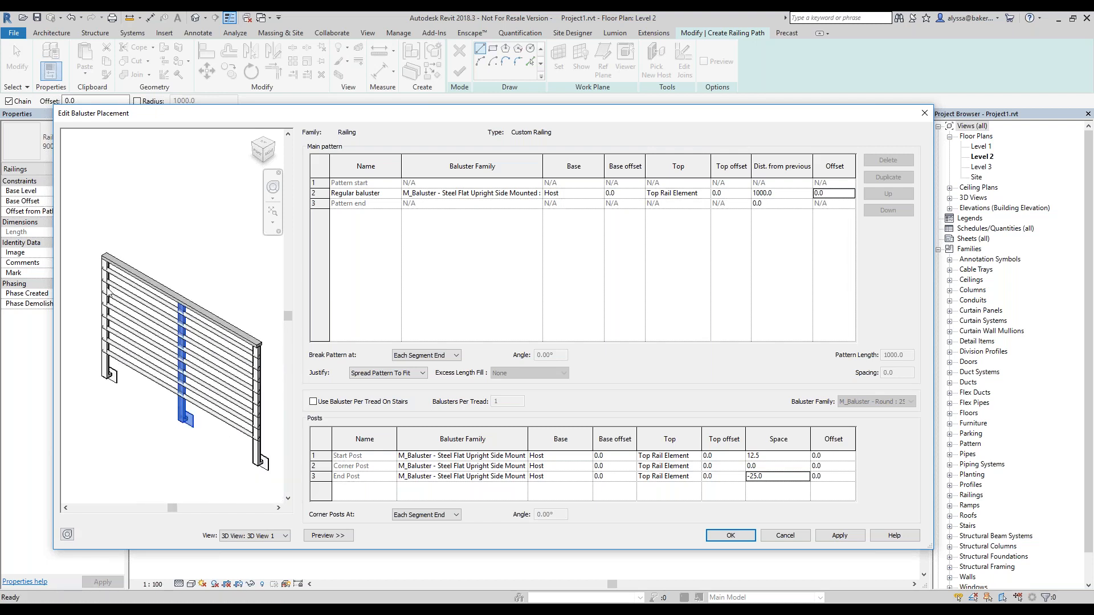
scroll(91, 280, up, 2)
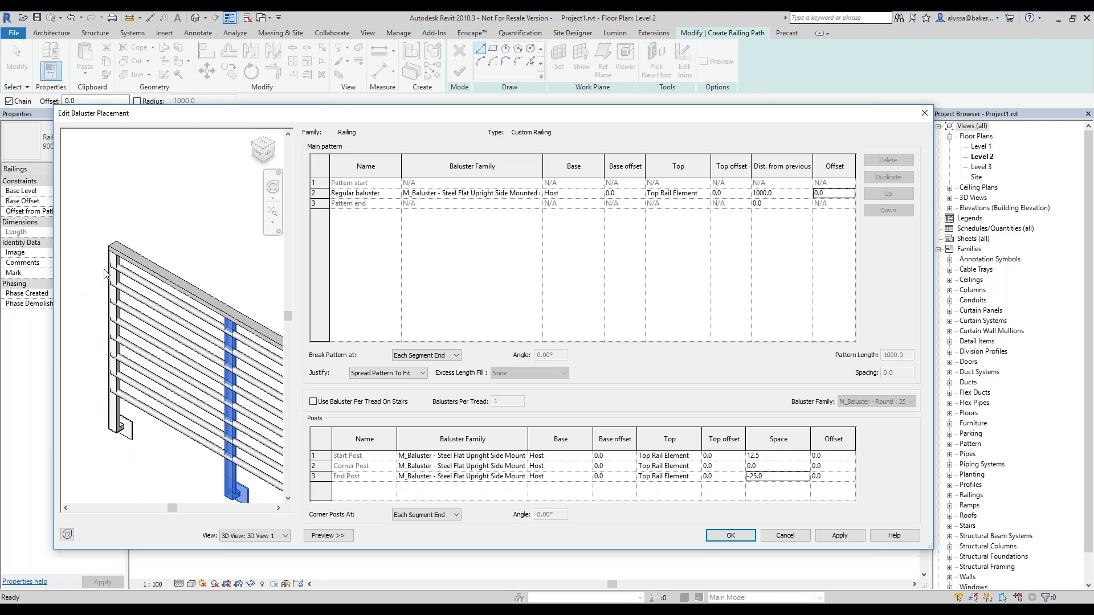
scroll(130, 275, up, 3)
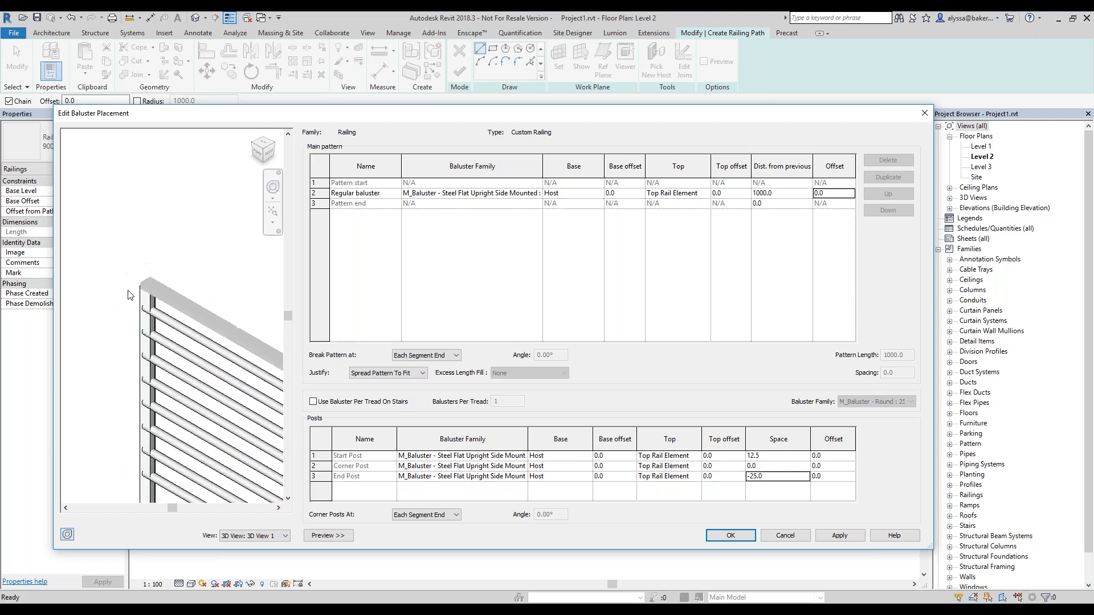
scroll(147, 297, down, 1)
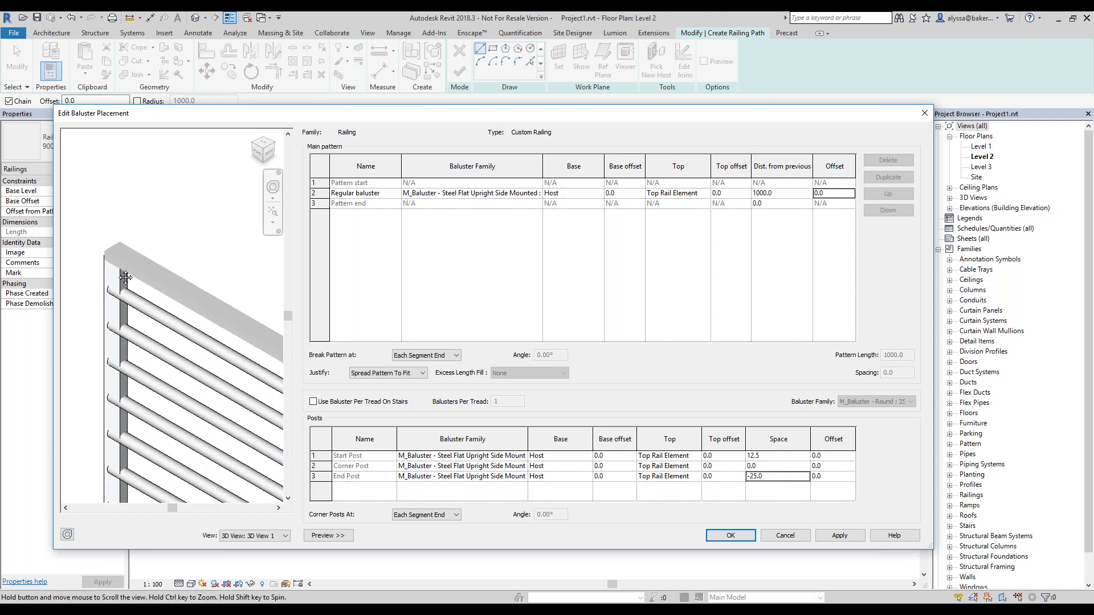
click(786, 456)
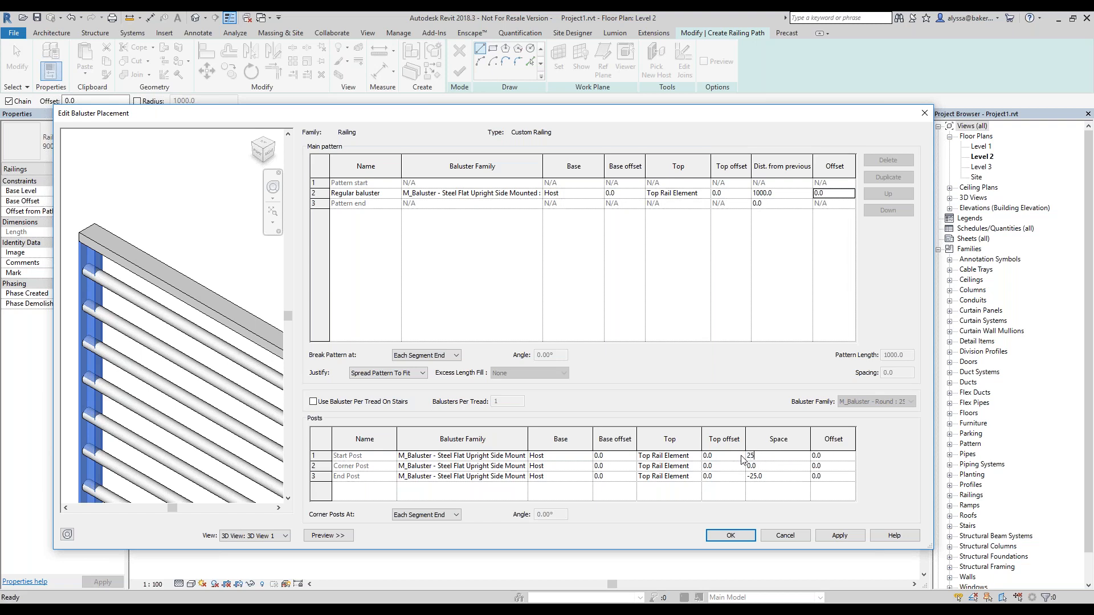
text(25)
click(840, 536)
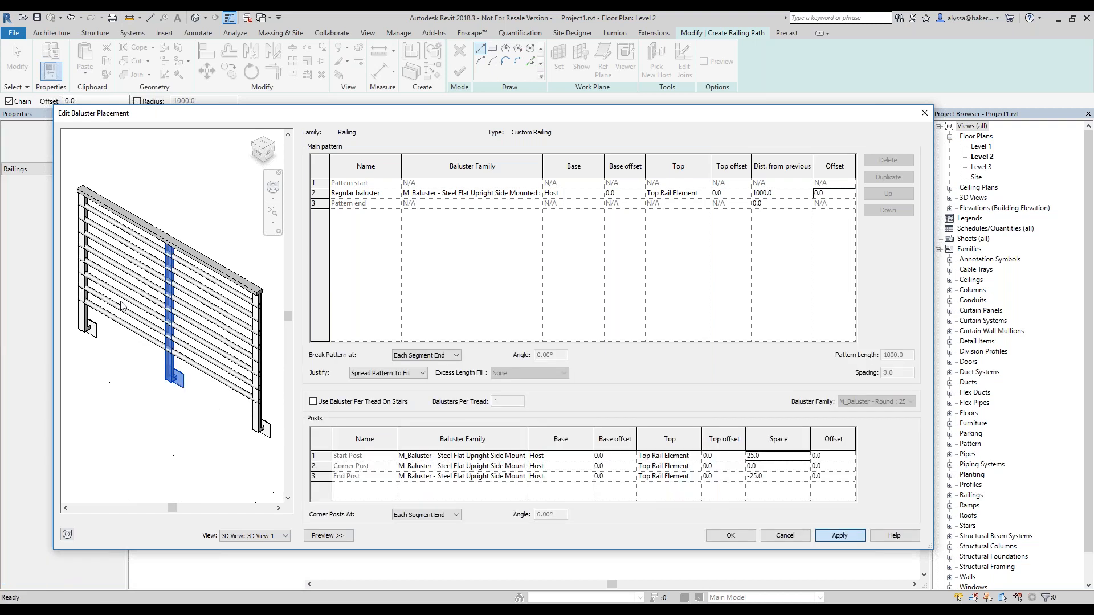
Check in the preview how the start post lines up with the top rail's end
scroll(262, 280, up, 1)
scroll(223, 287, down, 2)
middle_drag(155, 294, 173, 332)
scroll(107, 234, up, 5)
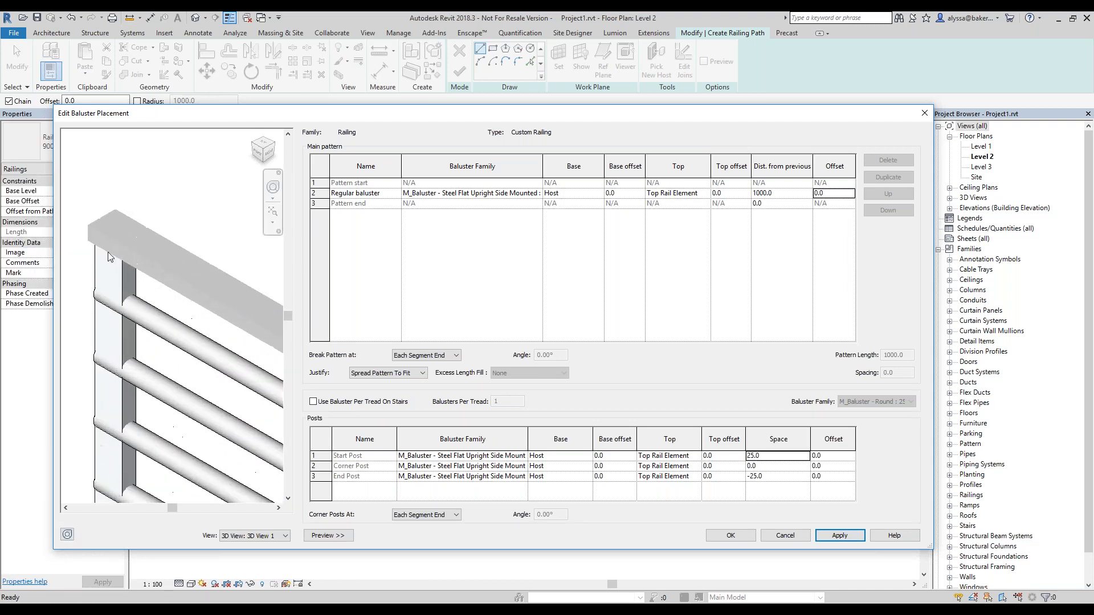
scroll(151, 309, down, 4)
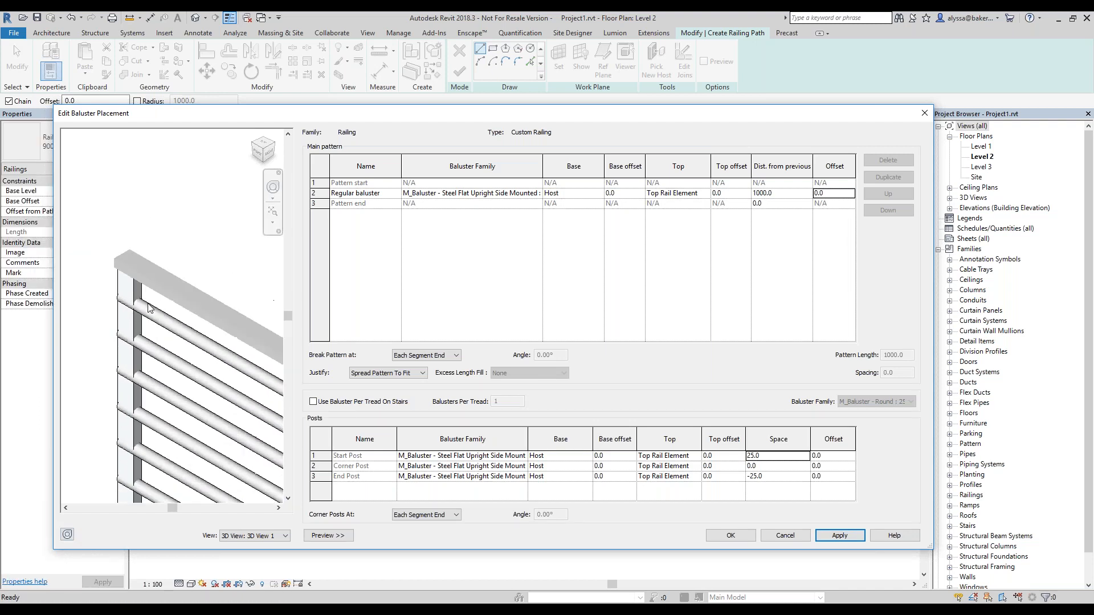
scroll(133, 413, down, 2)
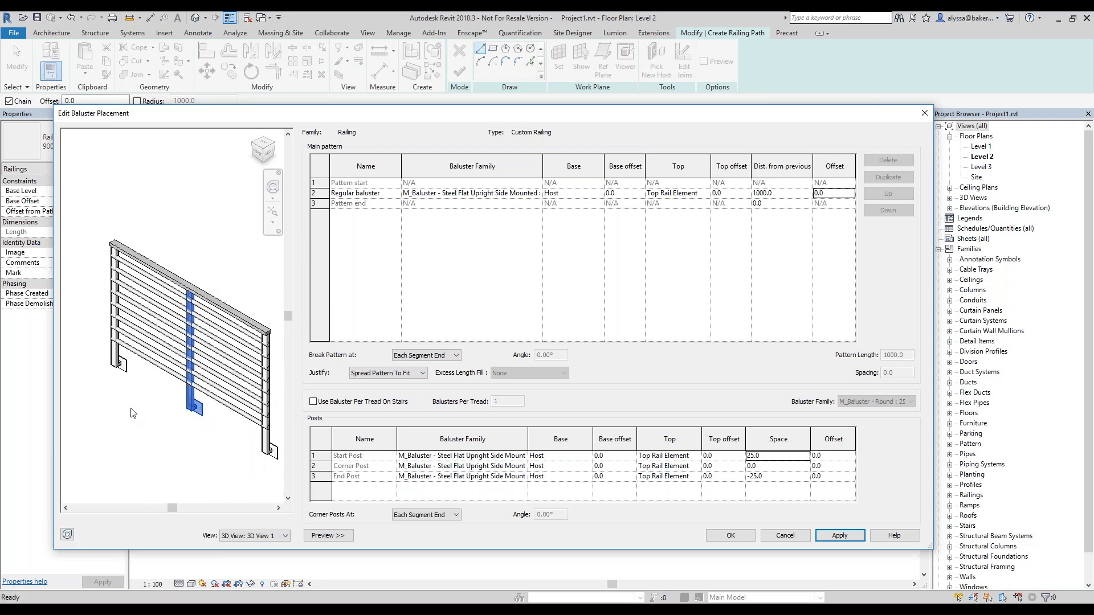
middle_drag(191, 377, 155, 331)
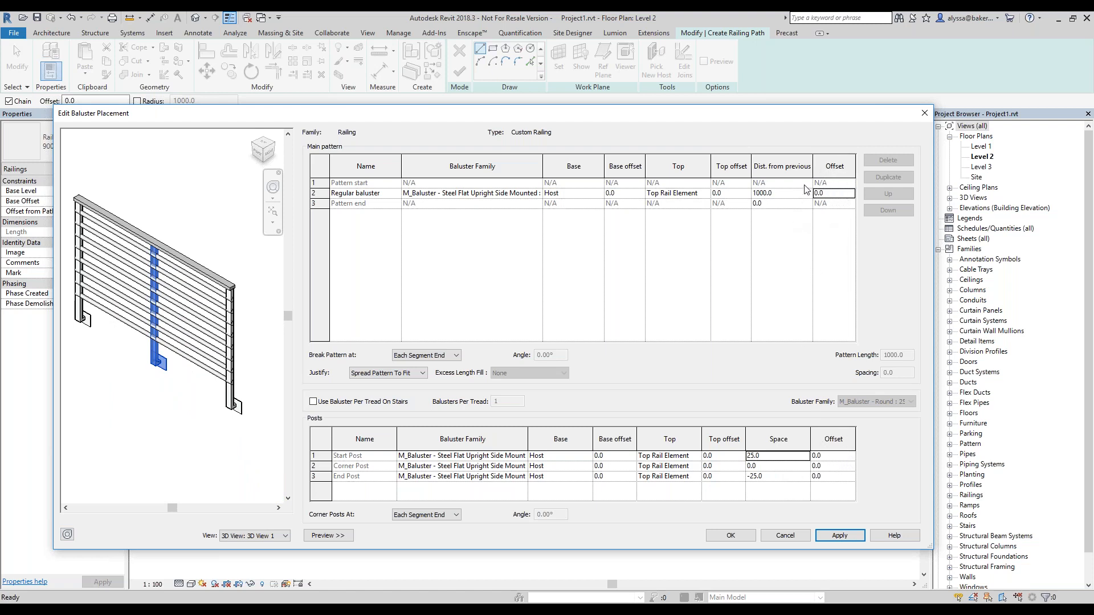
Accept the baluster placement settings and the Custom Railing type properties to return to the path sketch
click(840, 536)
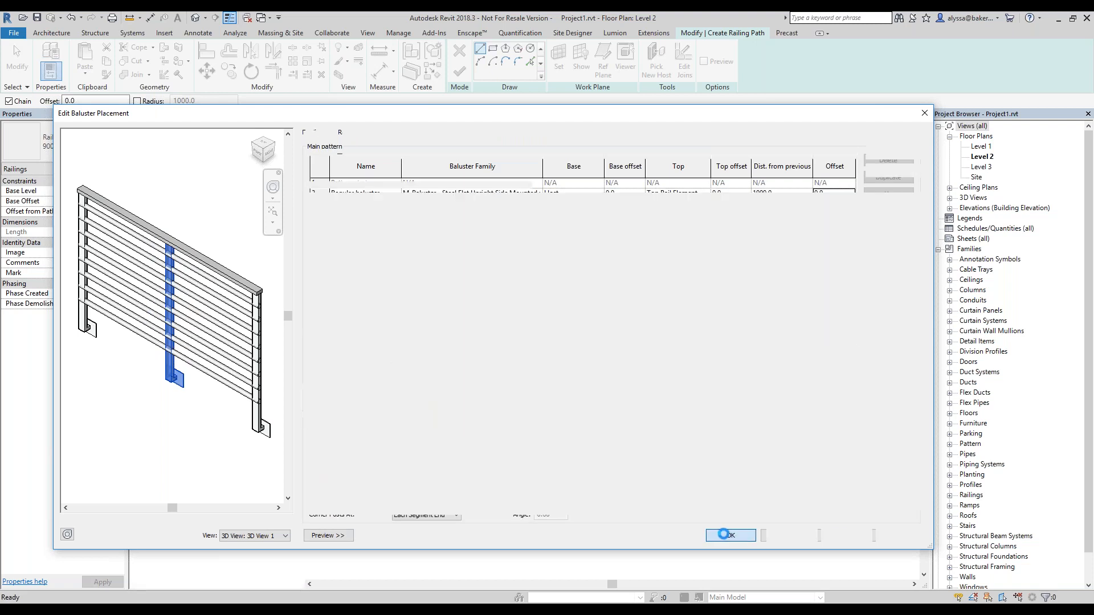
click(720, 532)
scroll(264, 271, up, 4)
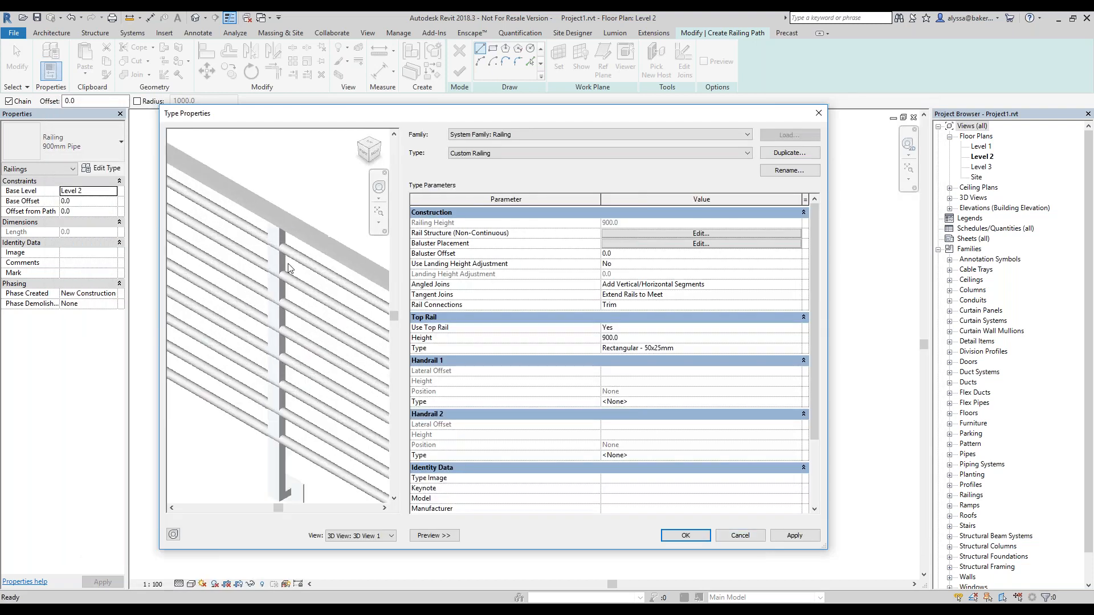
scroll(294, 270, down, 2)
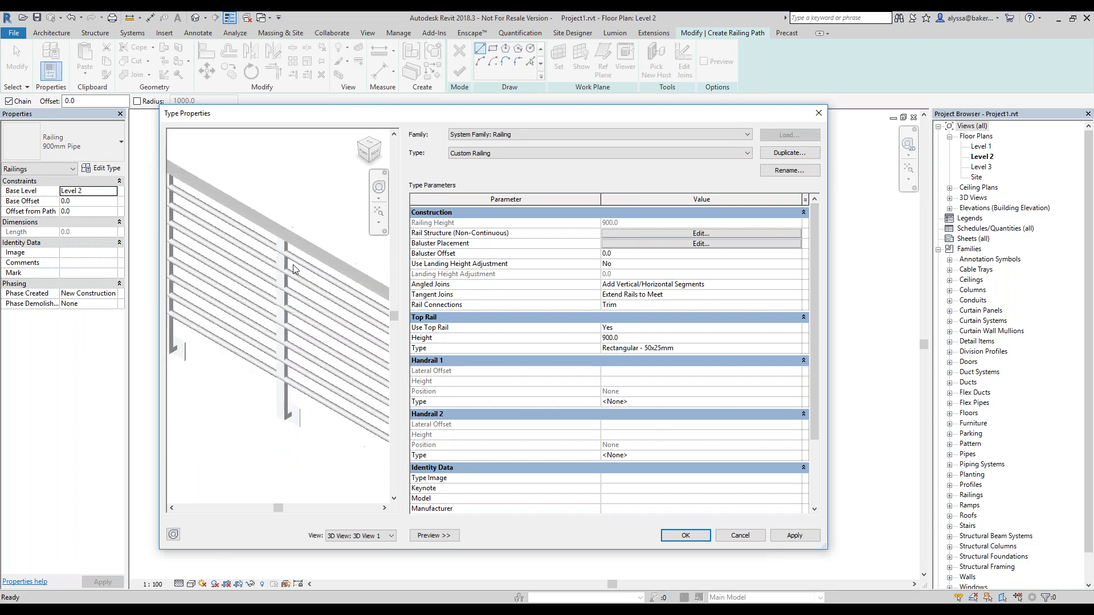
click(686, 536)
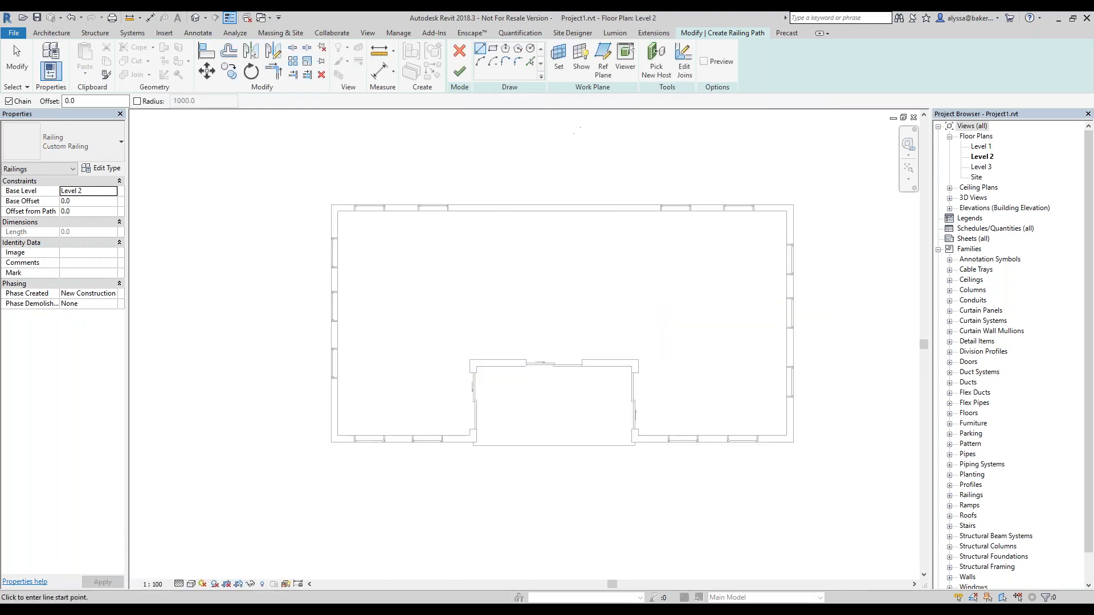
Sketch a straight railing path about 4900 mm long along the balcony slab's outer edge, from corner to corner
scroll(518, 457, up, 2)
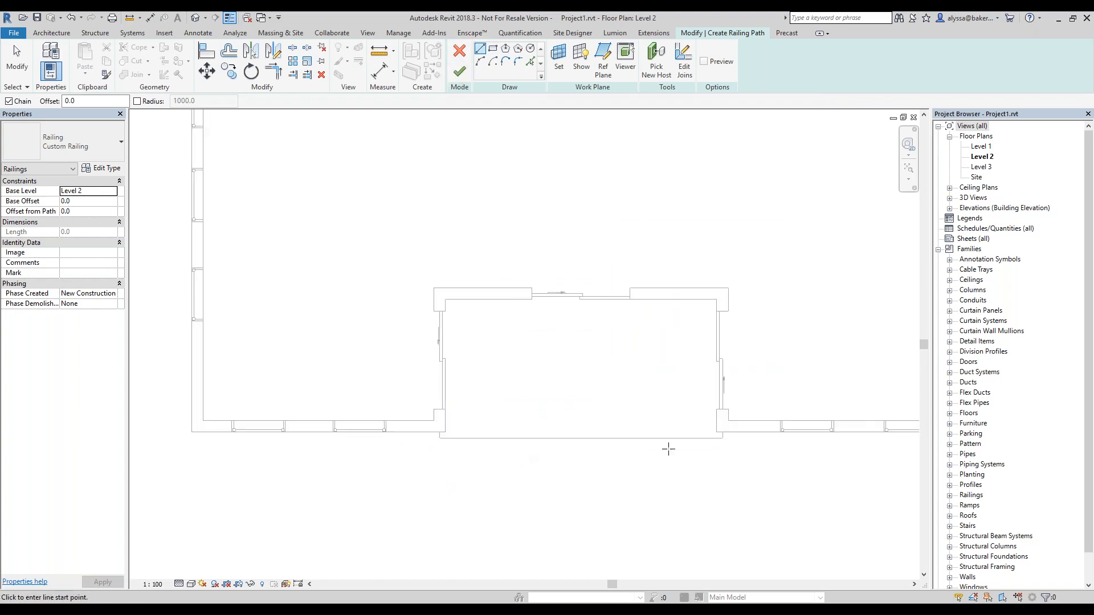
scroll(720, 446, up, 1)
scroll(719, 441, up, 2)
click(733, 428)
scroll(733, 428, down, 2)
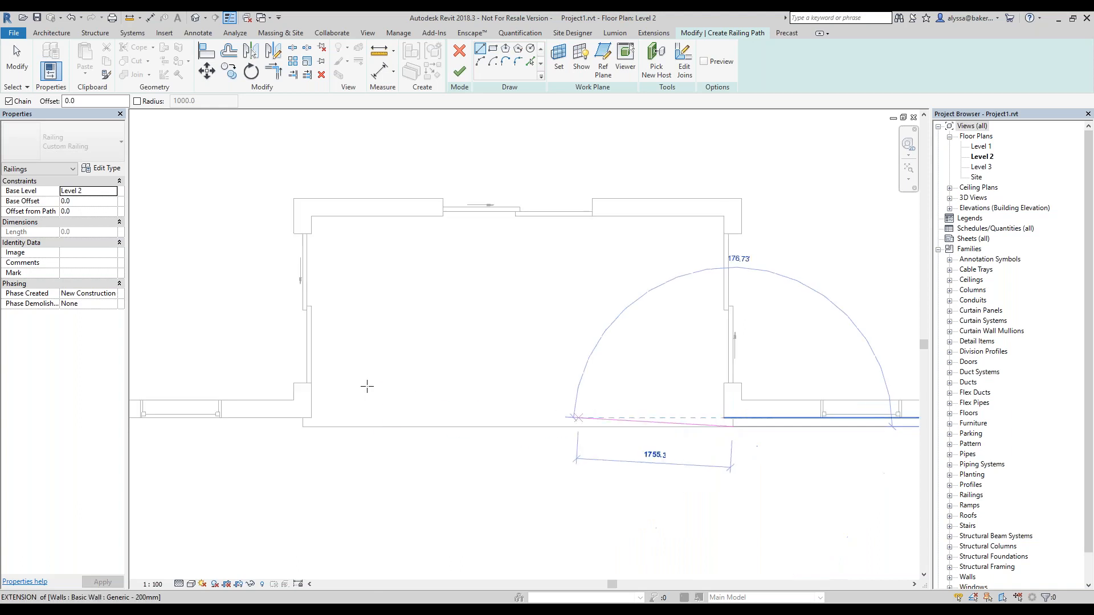
middle_drag(349, 388, 403, 392)
click(357, 432)
key(Escape)
key(Escape)
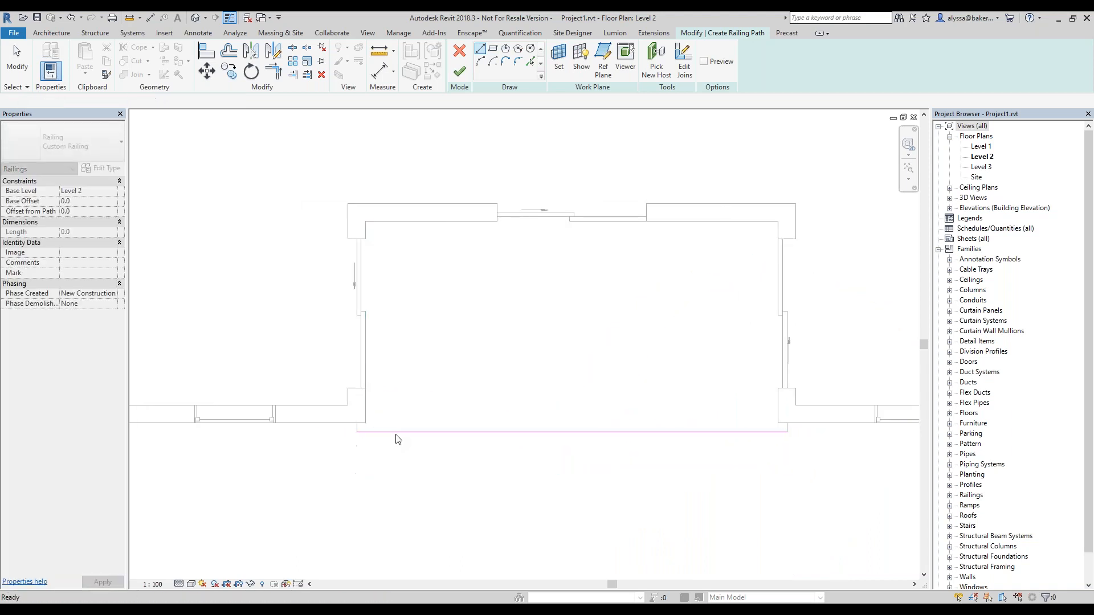
key(Escape)
Move the railing path line 30 mm outward from the balcony's edge and finish the sketch
click(399, 432)
scroll(479, 386, up, 1)
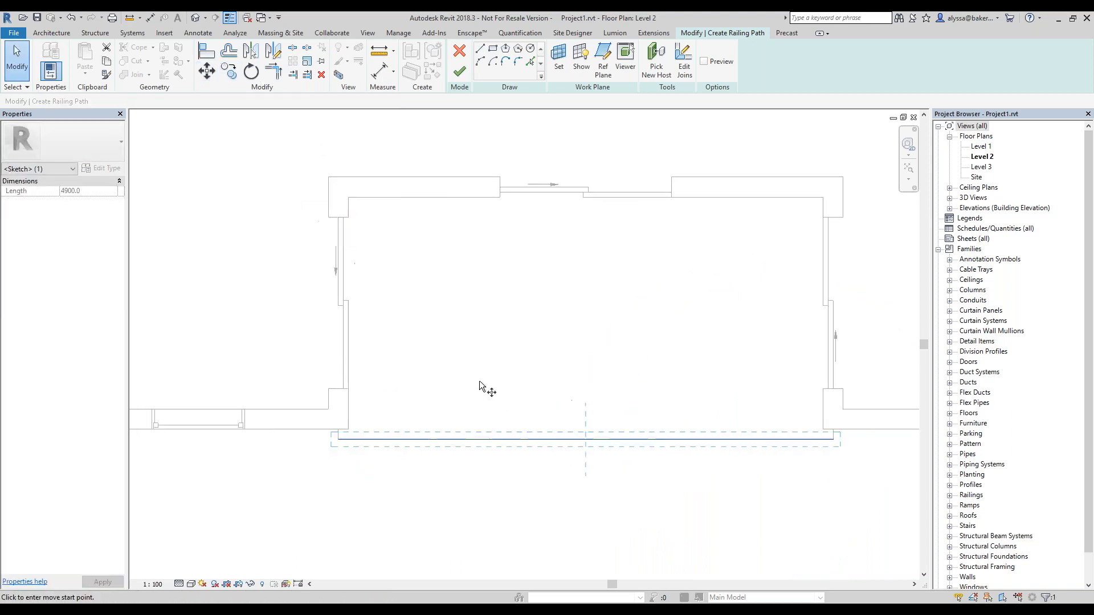
key(m)
key(v)
scroll(479, 386, up, 1)
click(480, 380)
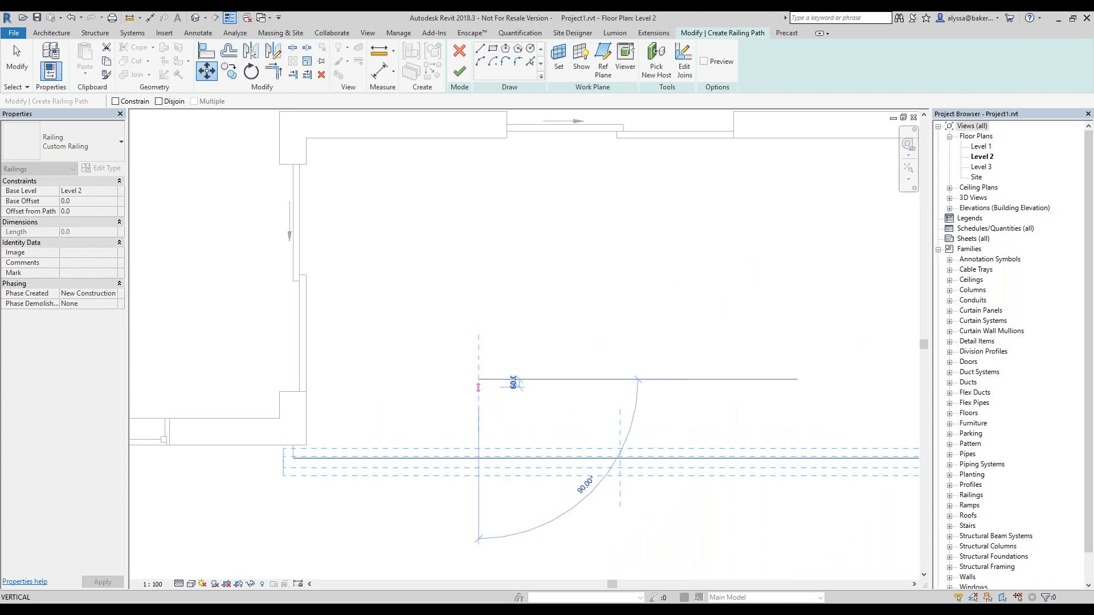
text(30)
key(Return)
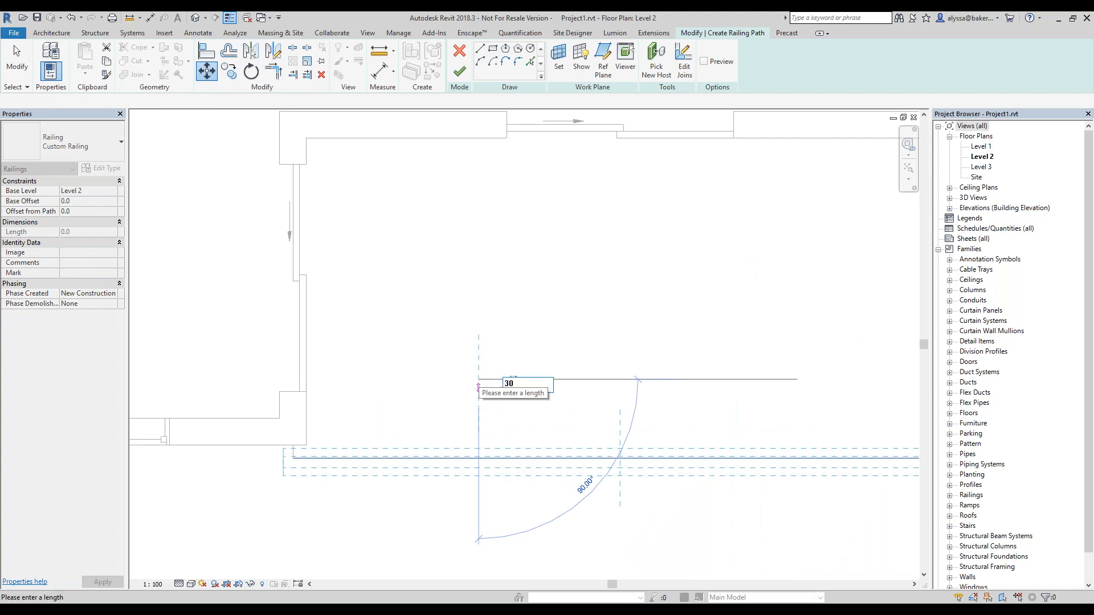
mouse_move(535, 385)
middle_down()
mouse_move(520, 371)
mouse_move(539, 351)
mouse_move(489, 365)
middle_up()
scroll(520, 371, down, 2)
click(460, 72)
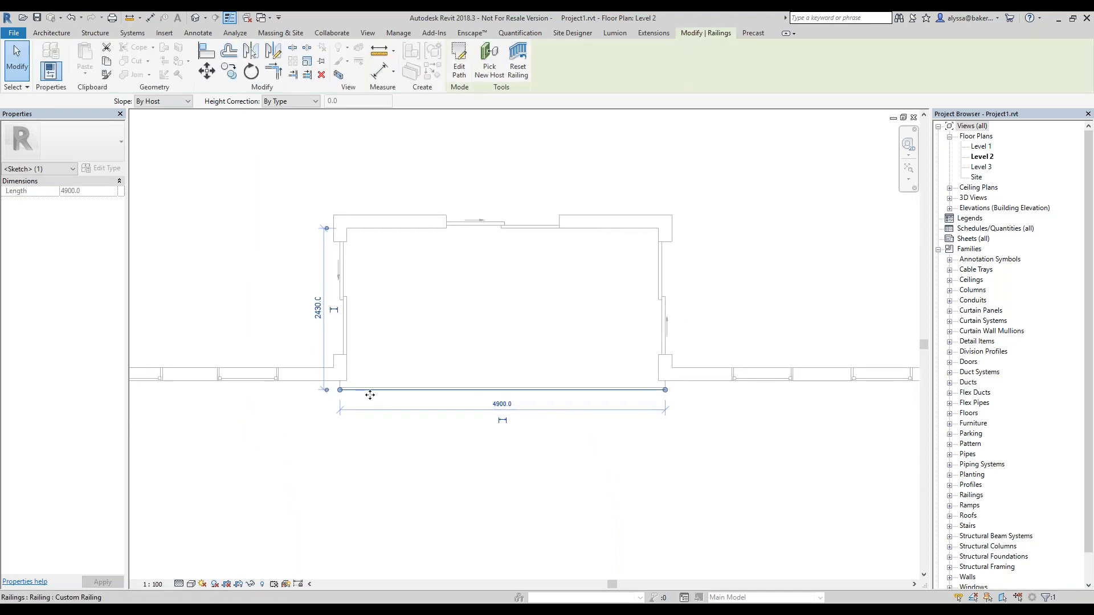
Flip the finished railing's orientation so its mounting plates face the balcony slab
scroll(374, 395, up, 4)
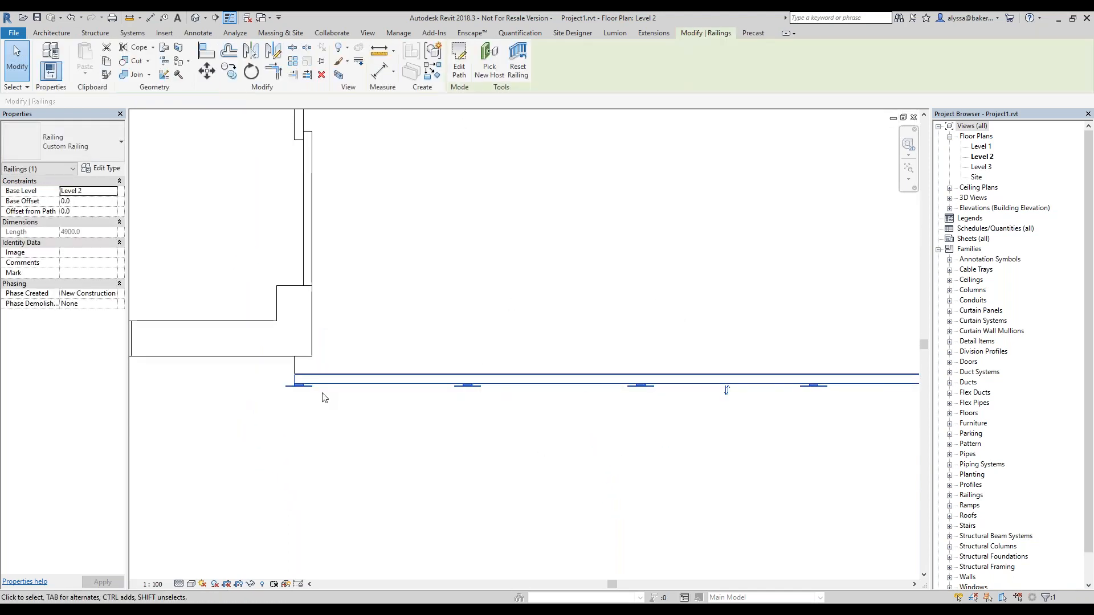
scroll(709, 373, up, 3)
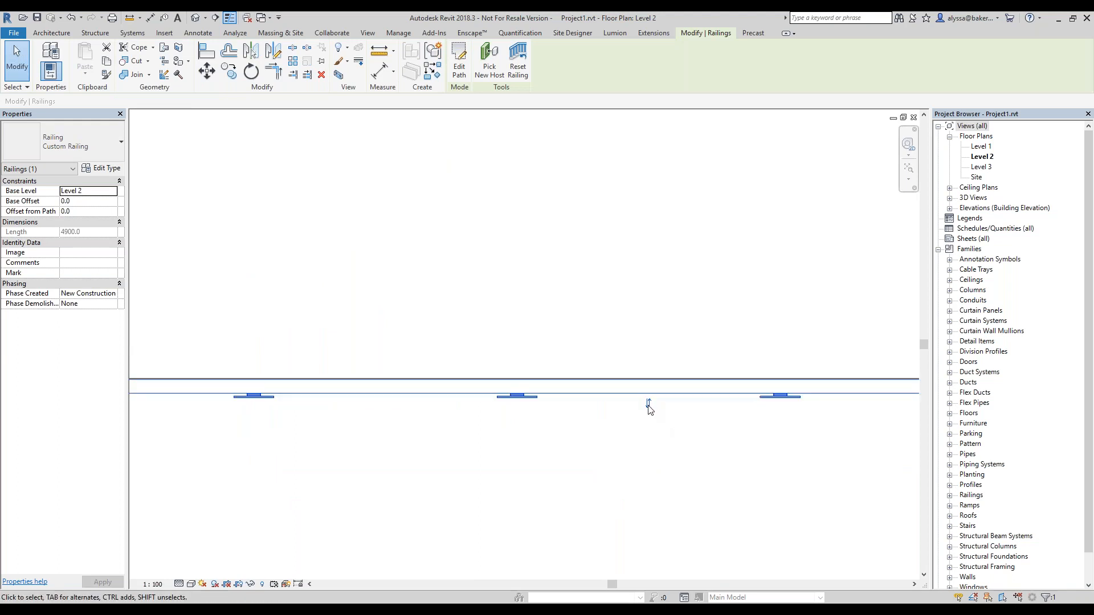
click(550, 442)
click(646, 396)
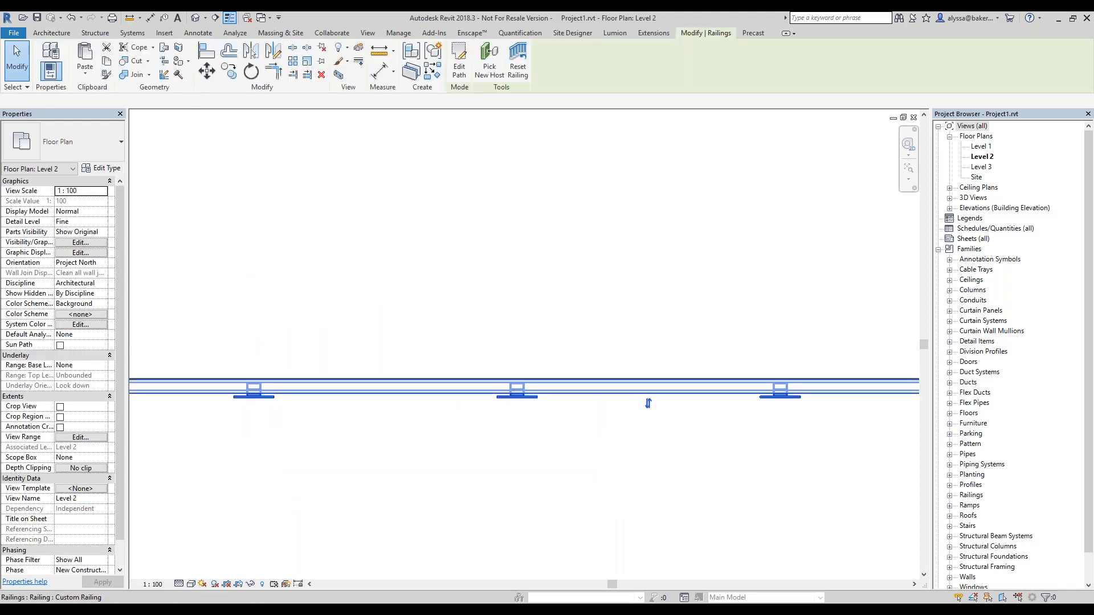
click(648, 404)
scroll(641, 403, down, 2)
scroll(474, 382, down, 6)
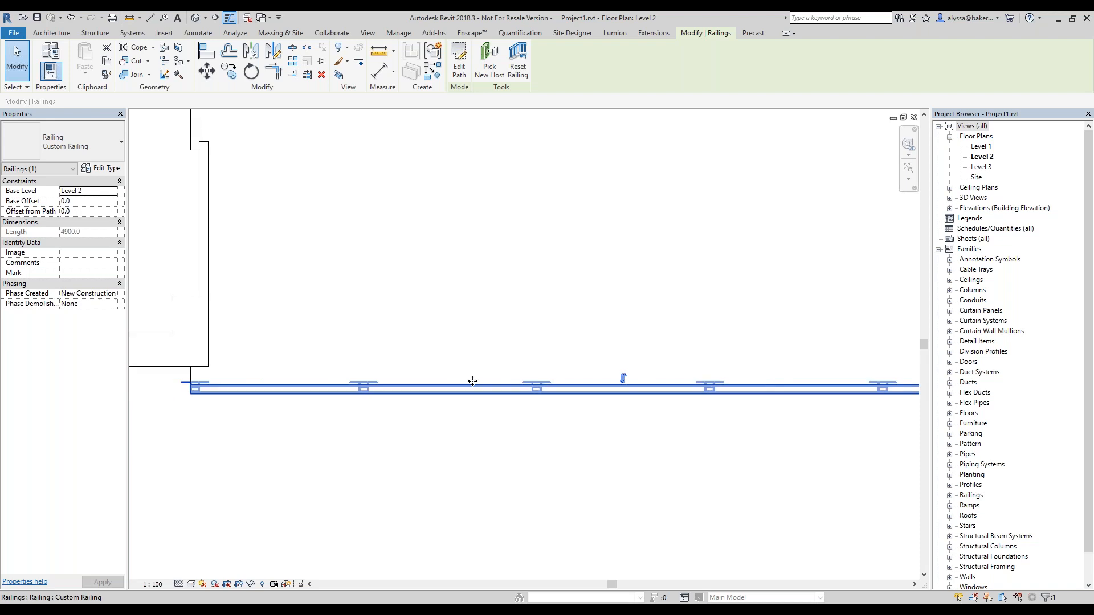
Move the railing outward from its mounting plate's corner to the slab edge so the plates sit against the slab's outer face
scroll(318, 382, up, 7)
scroll(341, 394, up, 4)
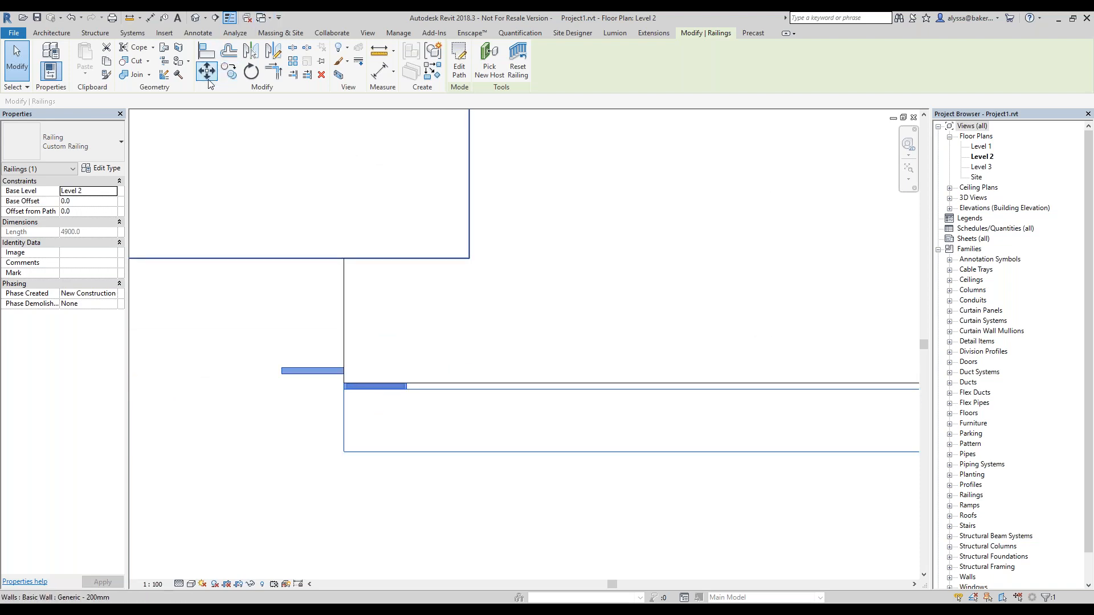
scroll(347, 370, up, 2)
scroll(349, 367, up, 1)
key(m)
key(v)
click(343, 364)
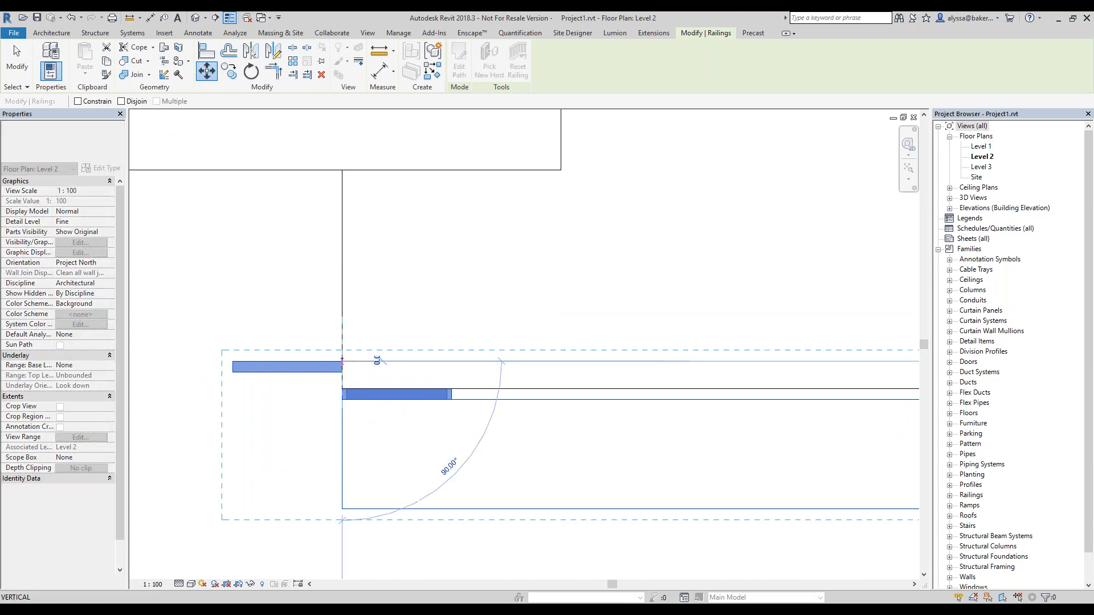
click(344, 383)
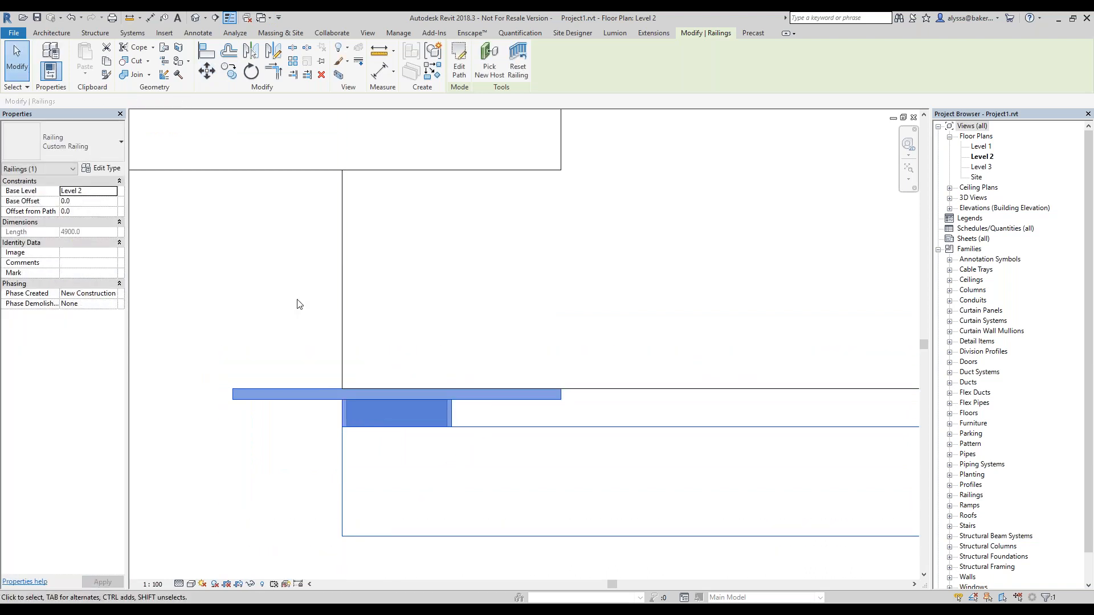
scroll(296, 304, down, 3)
middle_drag(284, 303, 317, 377)
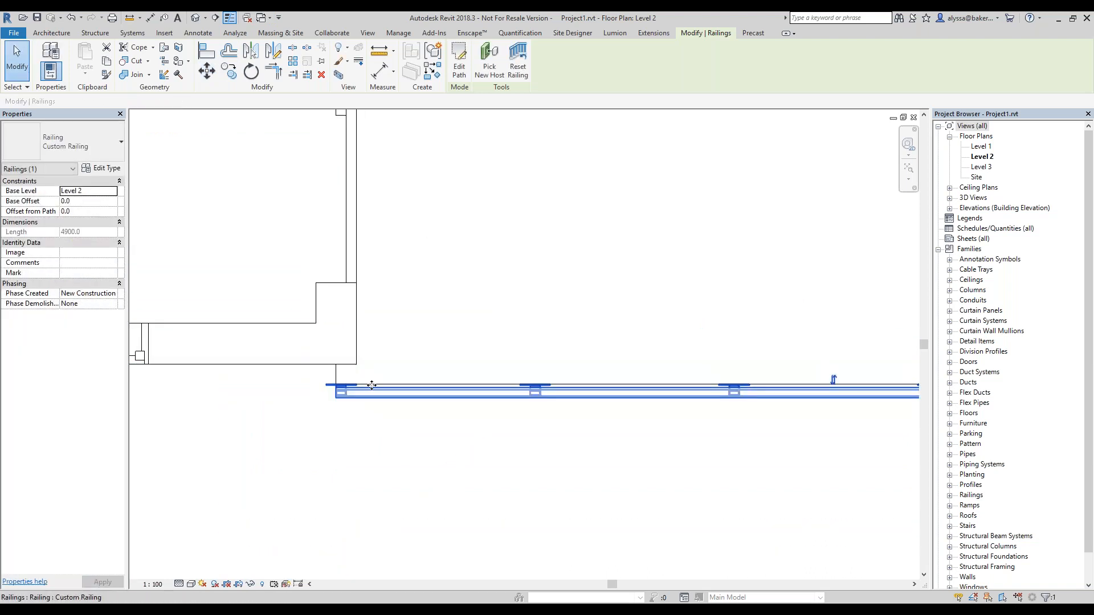
middle_drag(628, 375, 483, 361)
scroll(380, 343, down, 2)
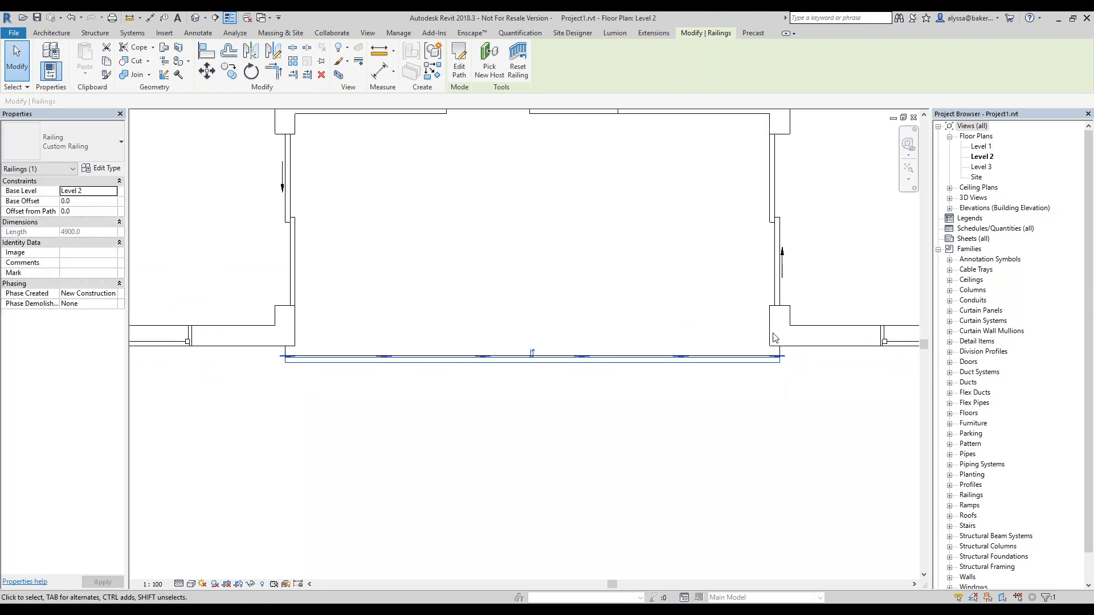
click(874, 416)
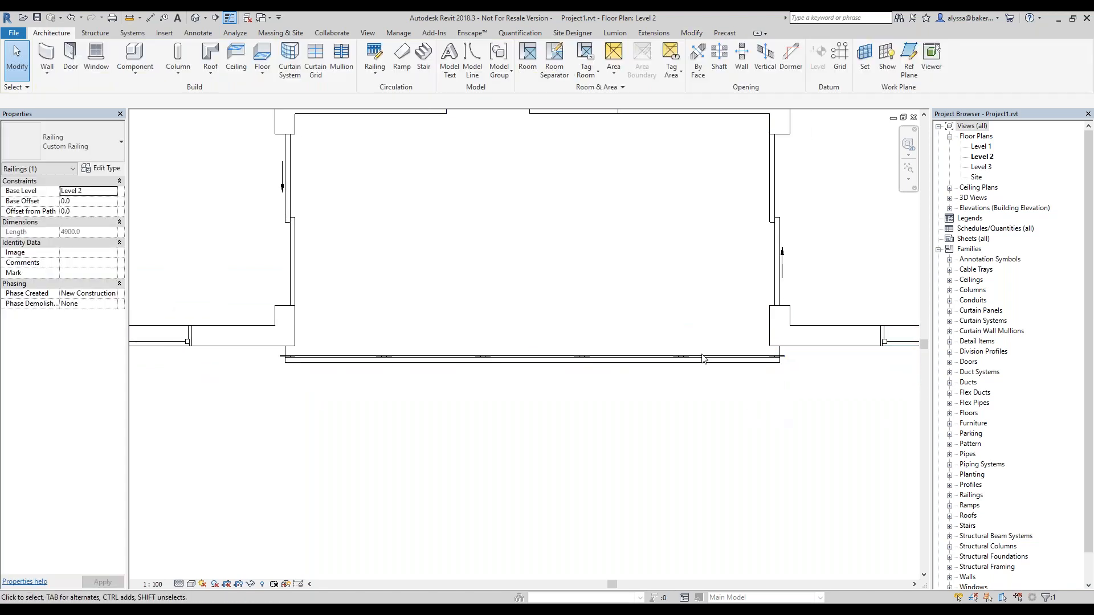
Open the default 3D view and examine how the railing's side-mounted posts meet the balcony slab
click(195, 18)
scroll(507, 342, up, 5)
scroll(725, 444, down, 4)
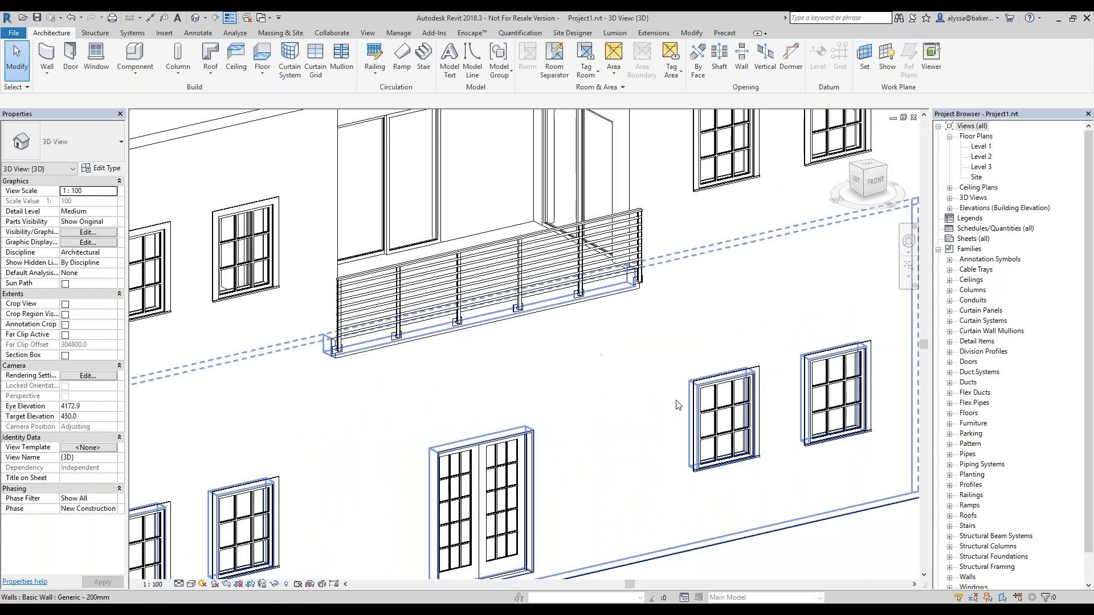
scroll(519, 393, up, 4)
scroll(422, 365, up, 4)
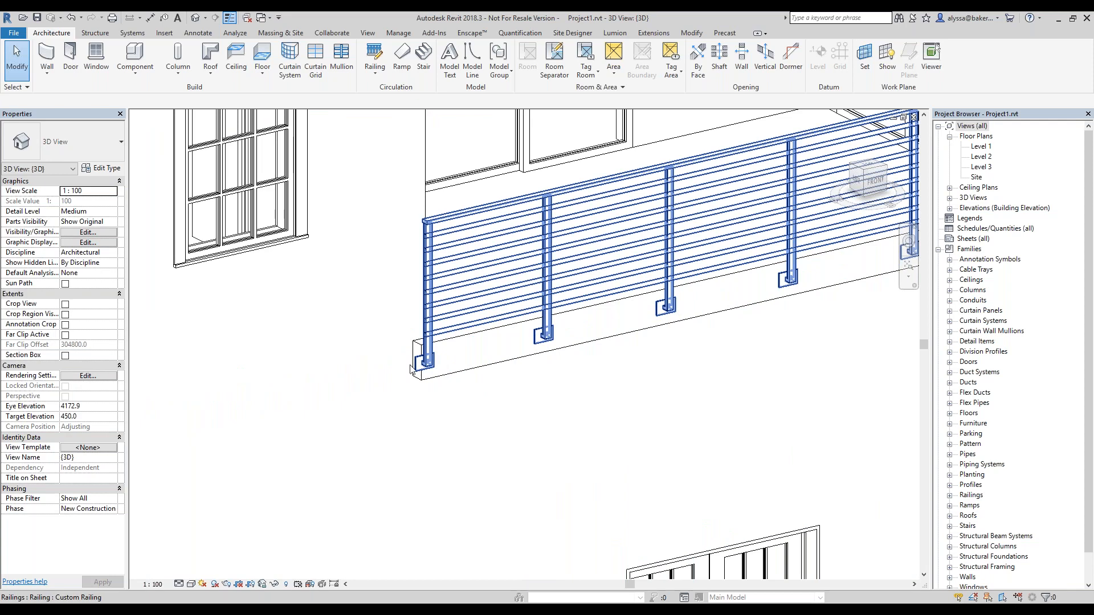
Examine the side-mounted posts and mounting plates along the full length of the balcony railing in 3D
shift+middle_drag(586, 391, 748, 298)
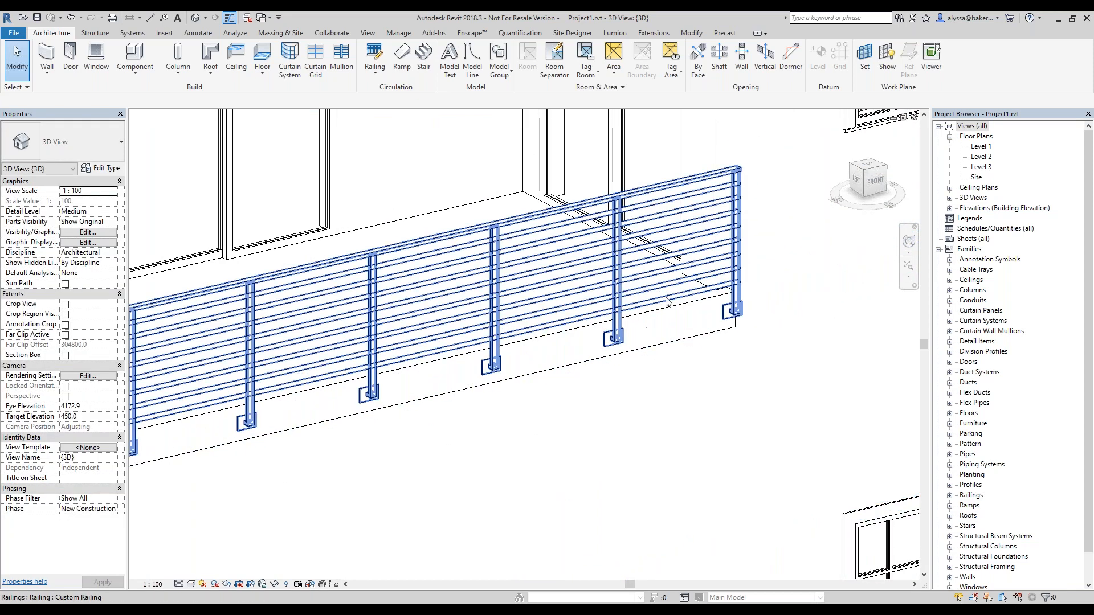
scroll(668, 301, down, 1)
middle_drag(540, 349, 653, 347)
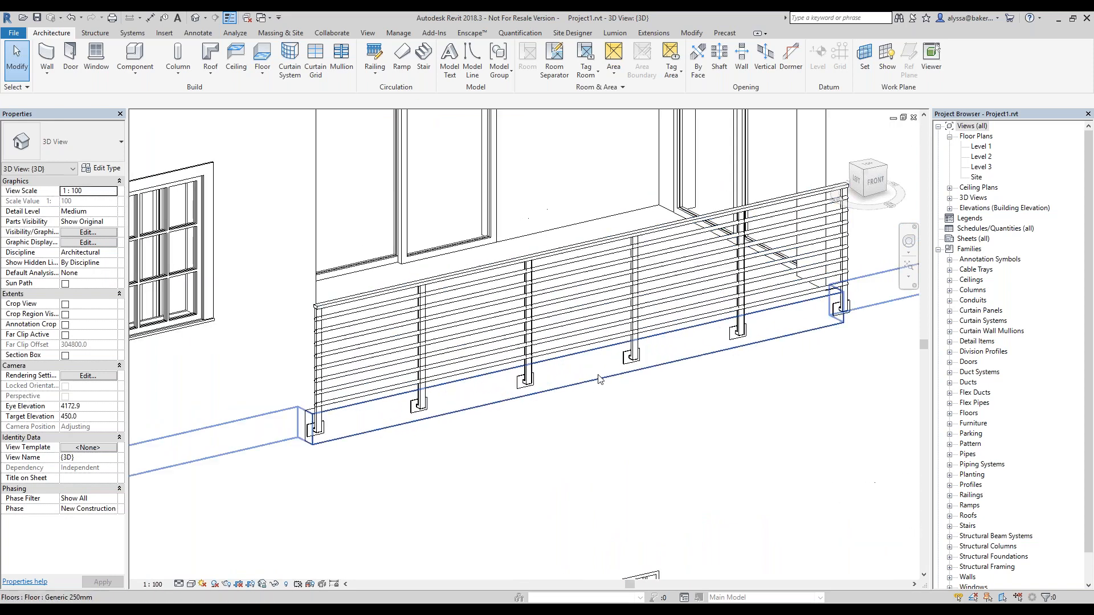
scroll(329, 371, up, 4)
scroll(337, 408, up, 1)
middle_drag(586, 531, 581, 513)
scroll(582, 515, down, 3)
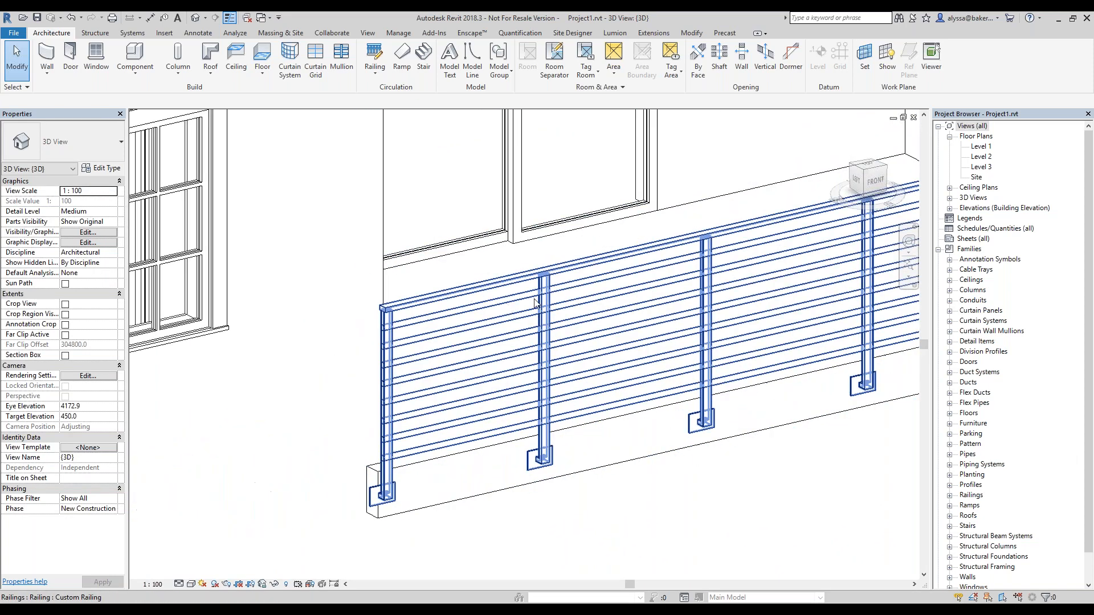
Create a new type named 10mm in the Profile family
click(979, 290)
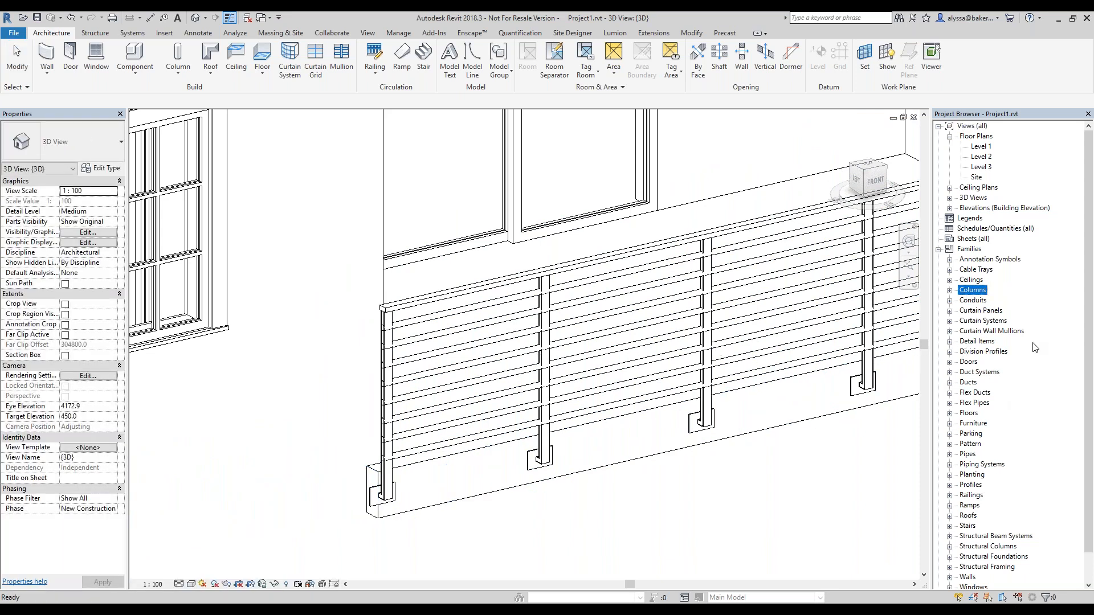
scroll(1031, 348, down, 1)
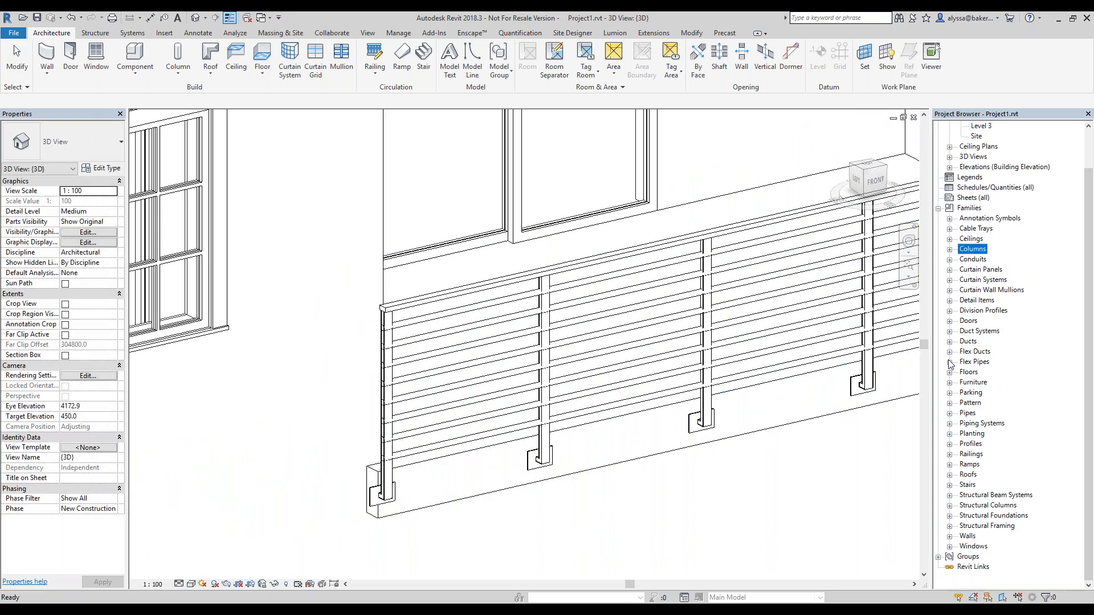
click(981, 310)
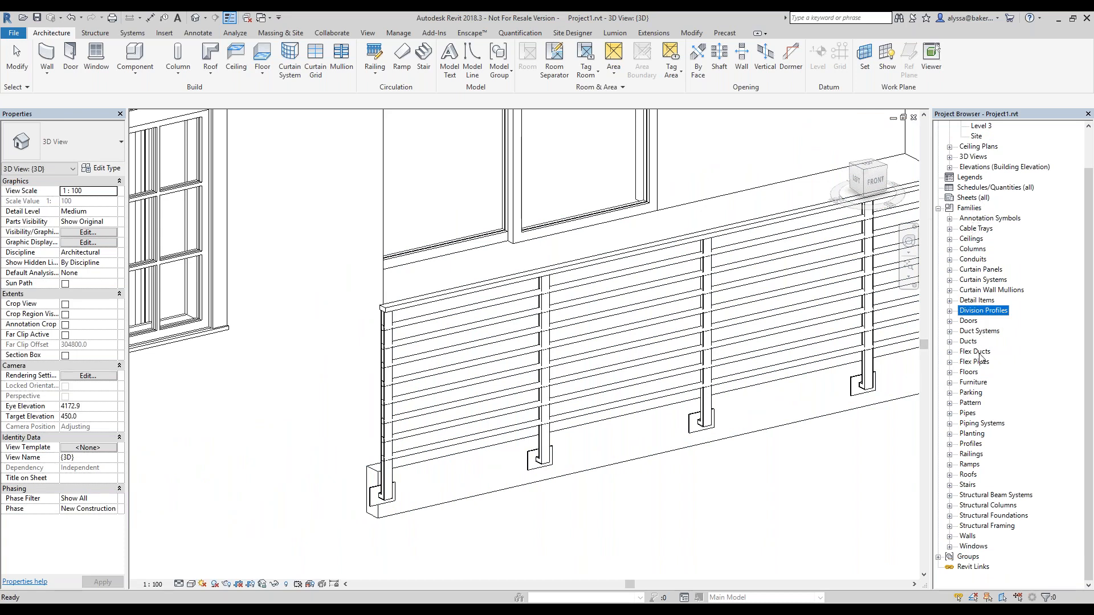
click(950, 444)
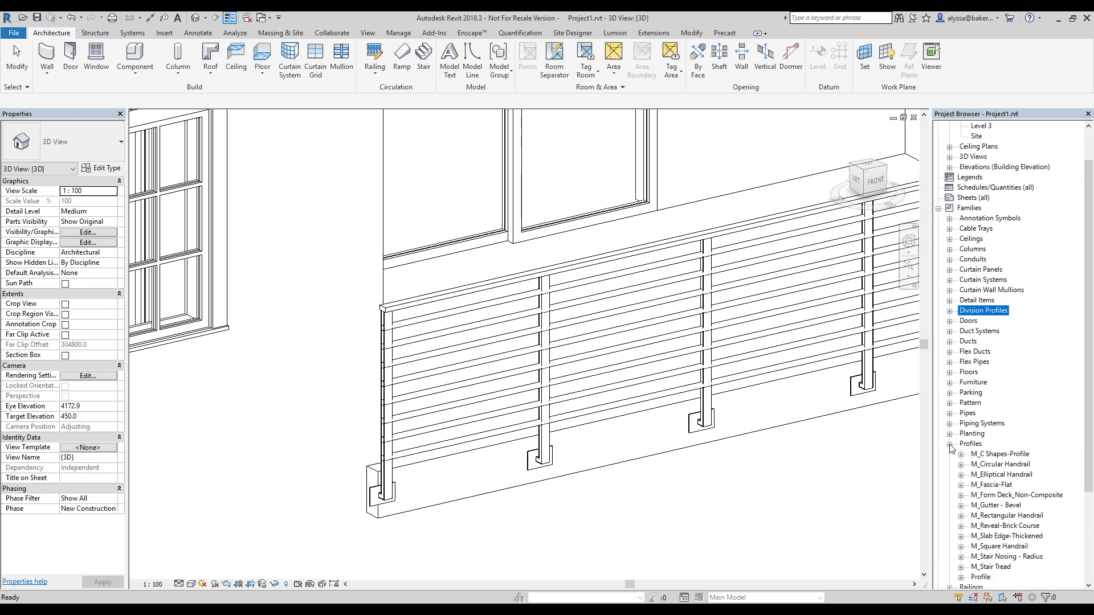
click(992, 505)
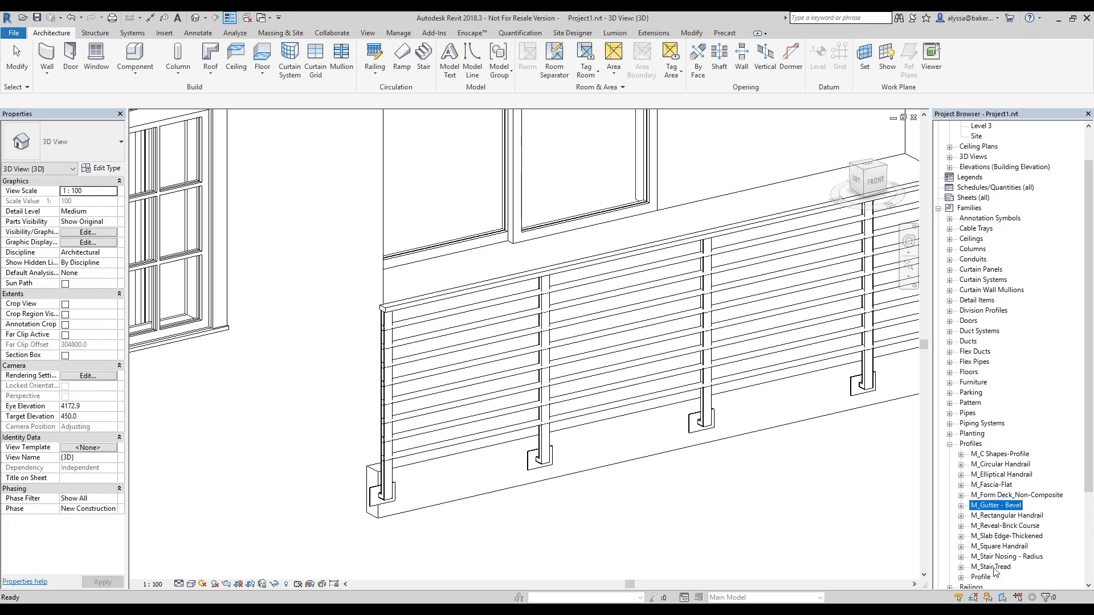
scroll(1089, 438, down, 3)
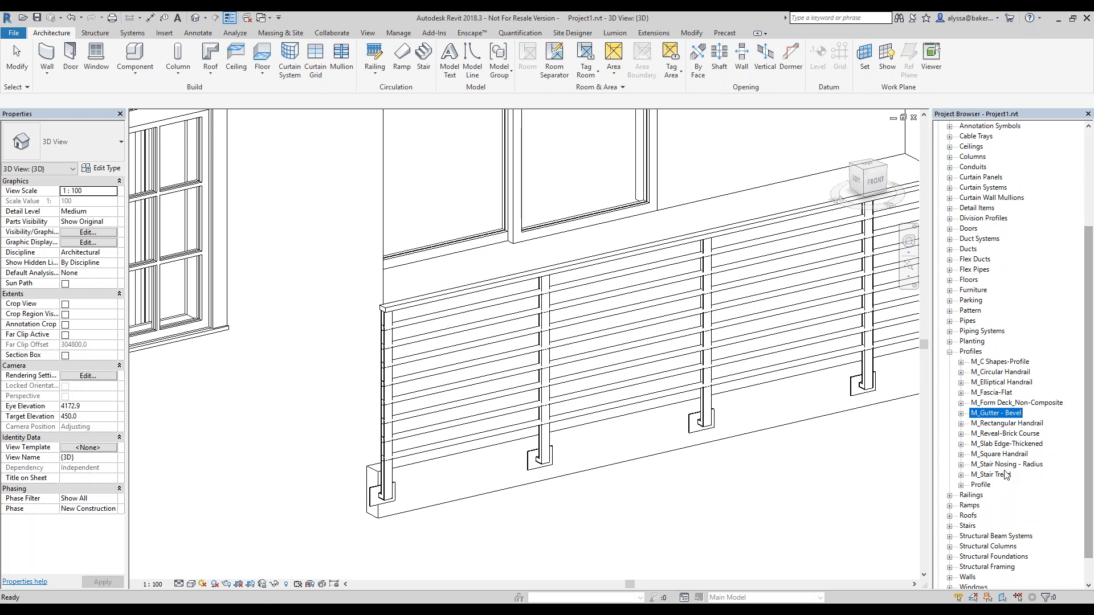
click(961, 485)
scroll(1089, 461, down, 2)
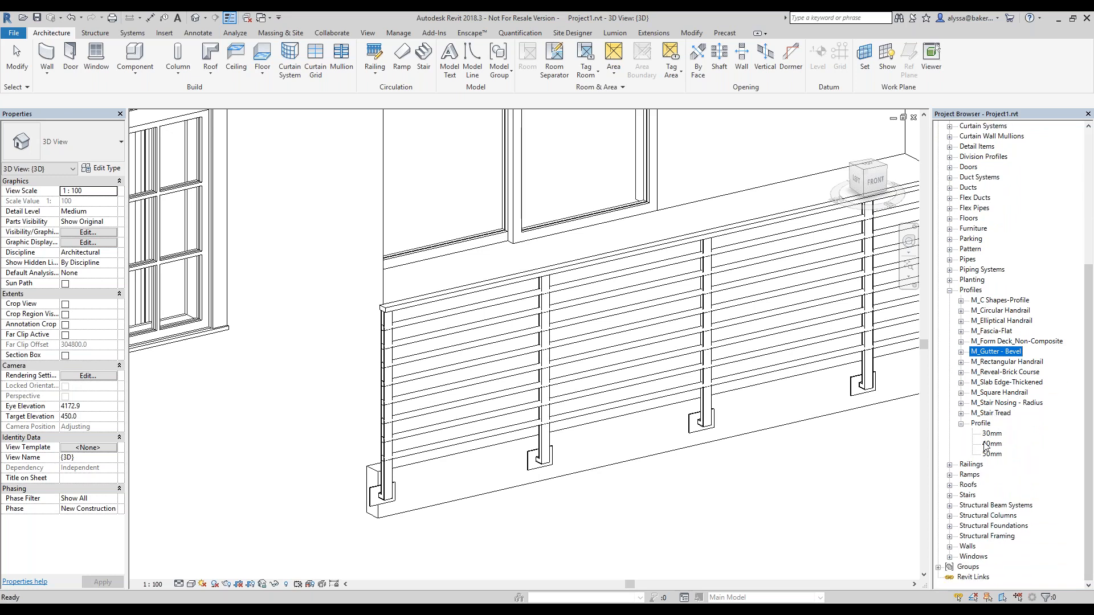
click(992, 434)
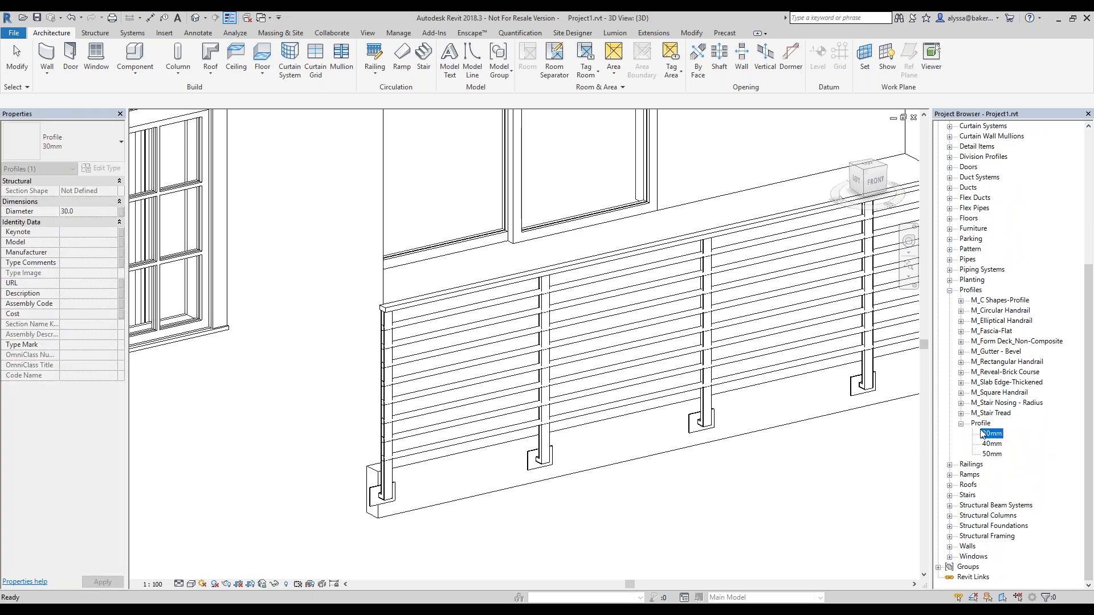
right_click(985, 424)
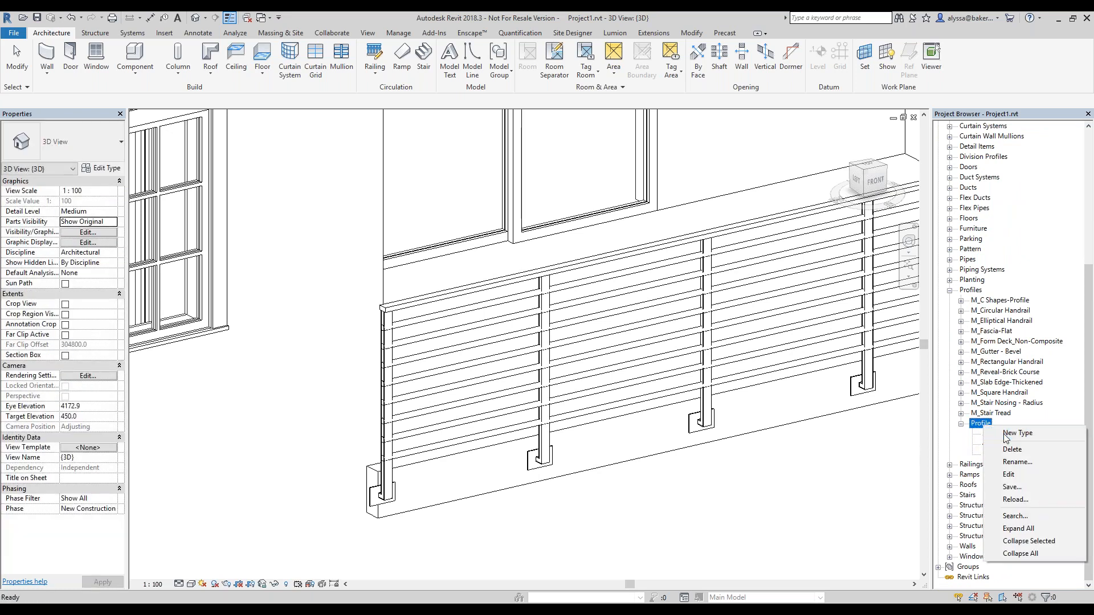
click(1005, 434)
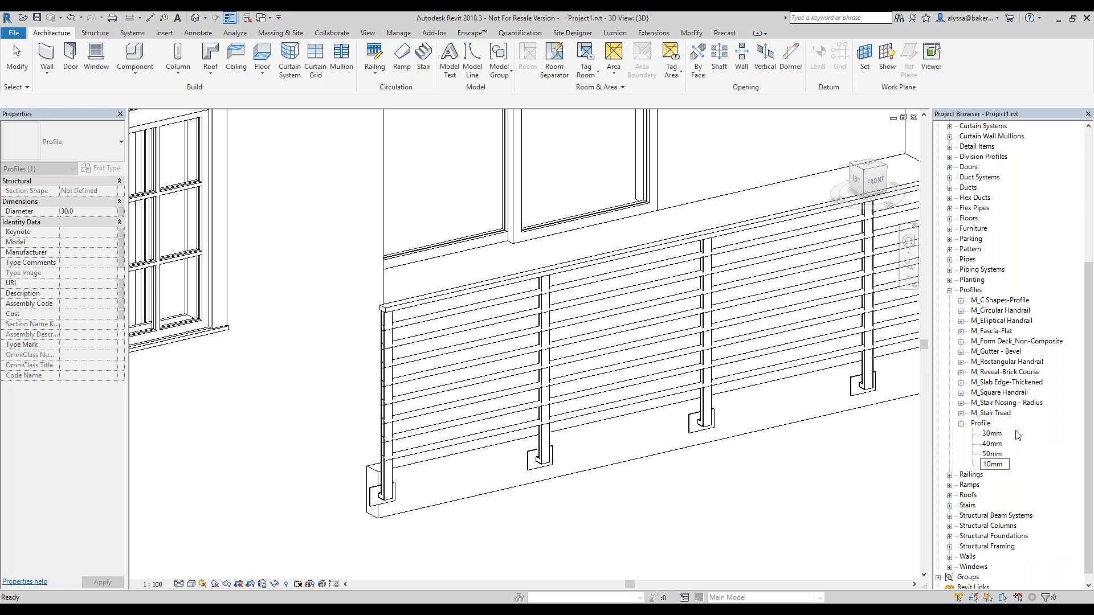
key(Return)
Set the Diameter of the 10mm profile type to 10
click(993, 434)
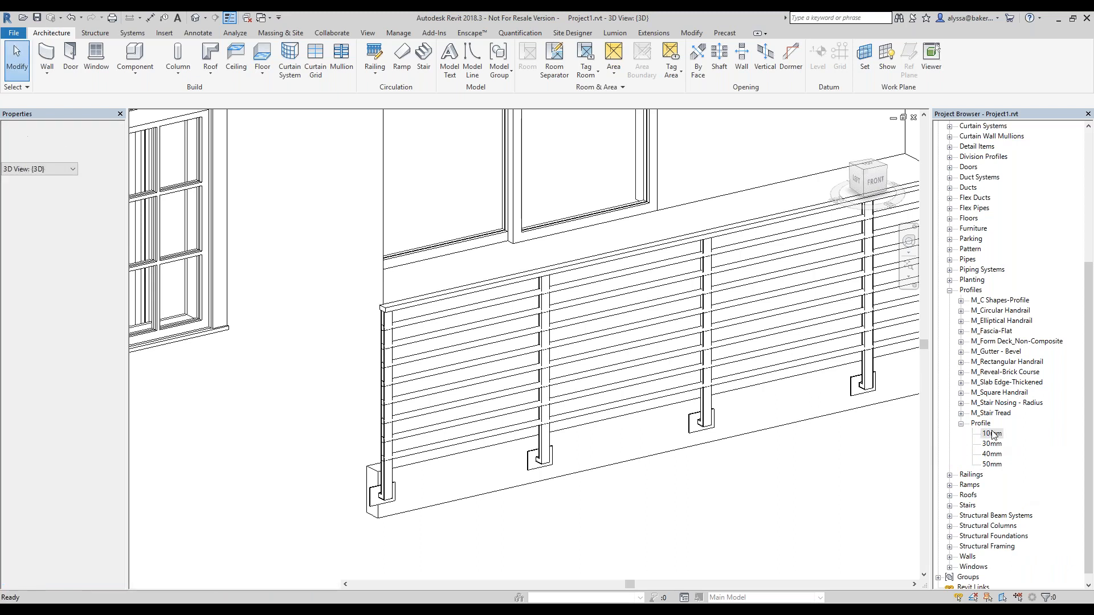
right_click(994, 436)
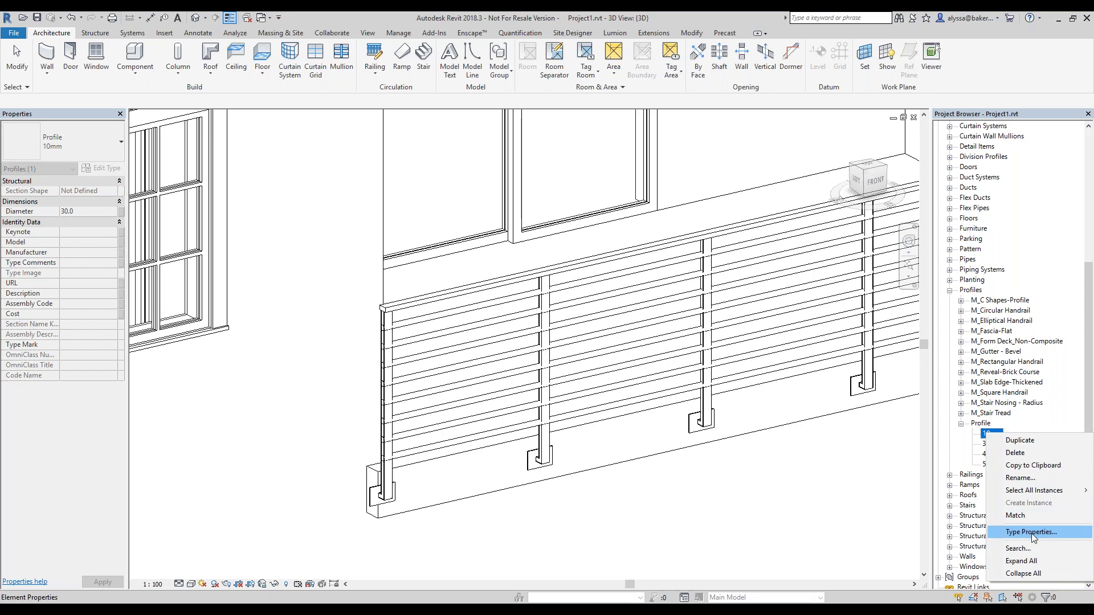
click(1031, 533)
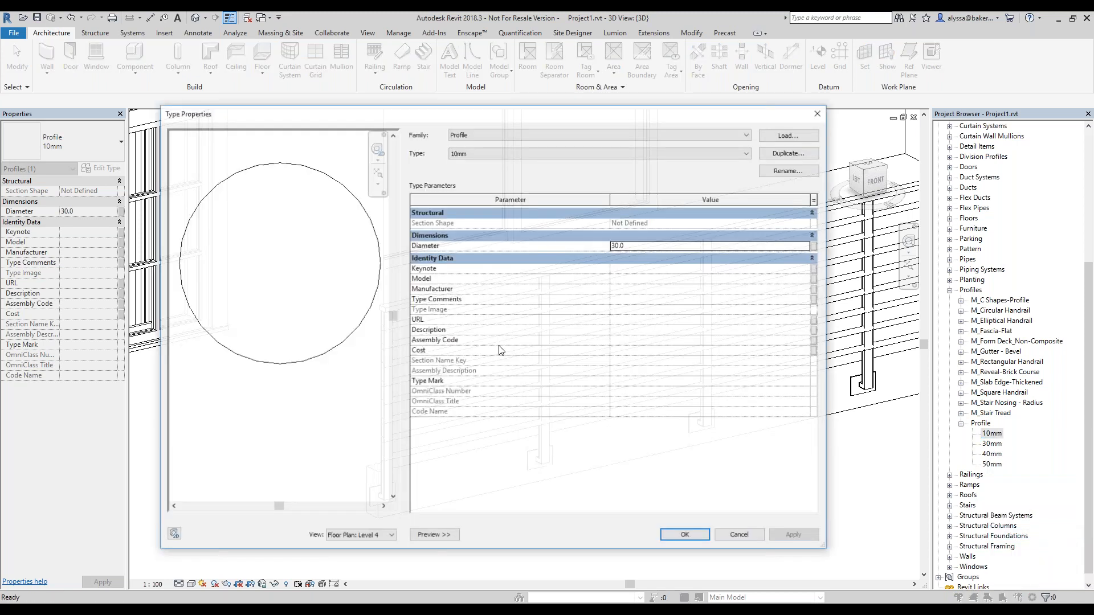
click(659, 245)
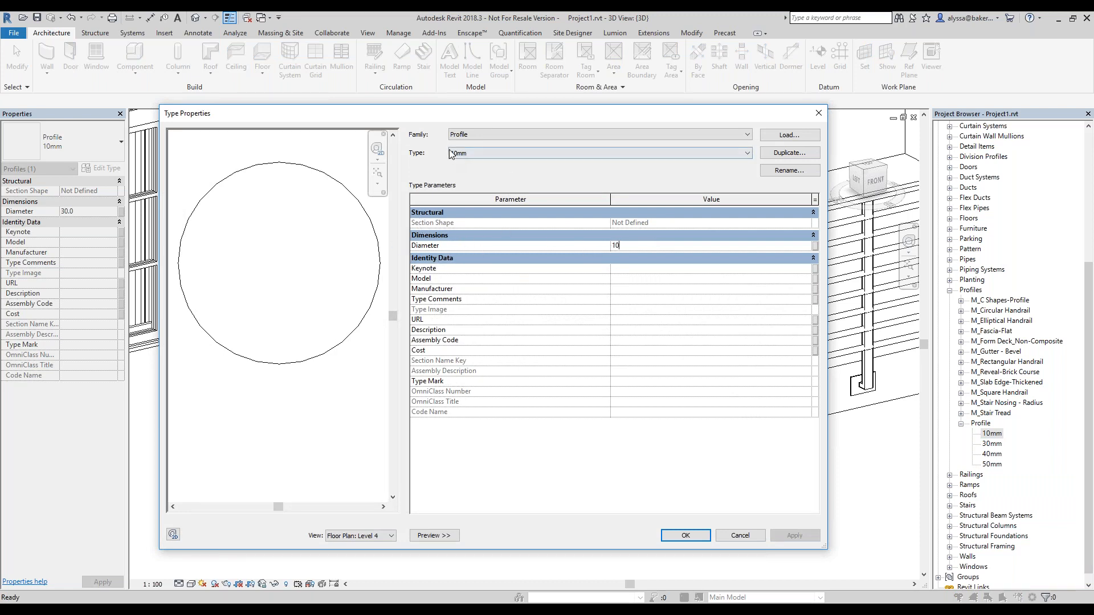
click(687, 536)
Set the profile of all eight rails in the Custom Railing's non-continuous rail structure to Profile : 10mm
click(584, 341)
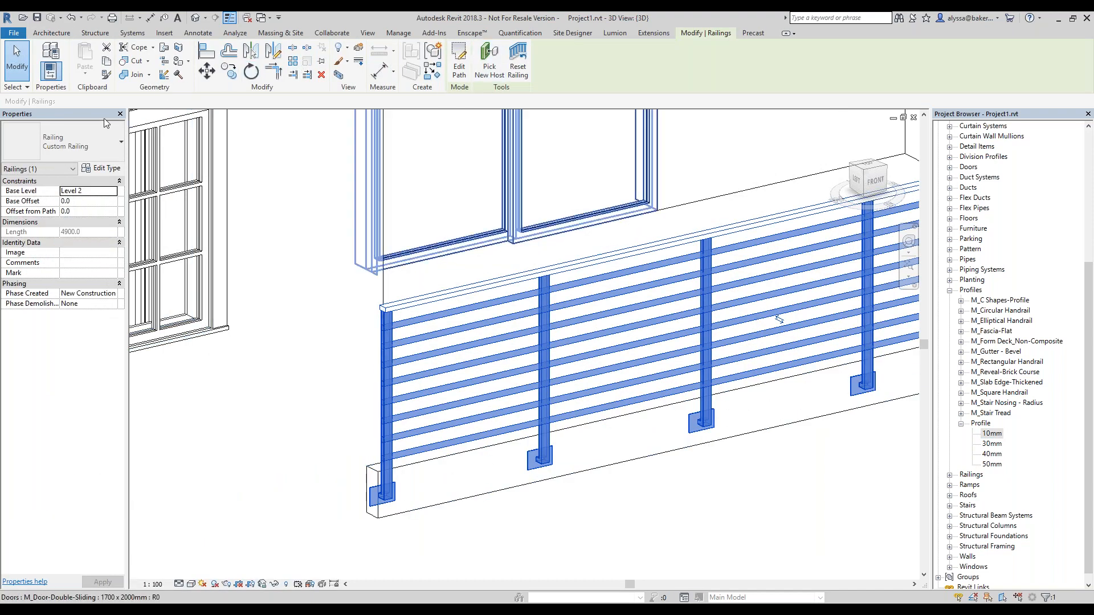
click(104, 170)
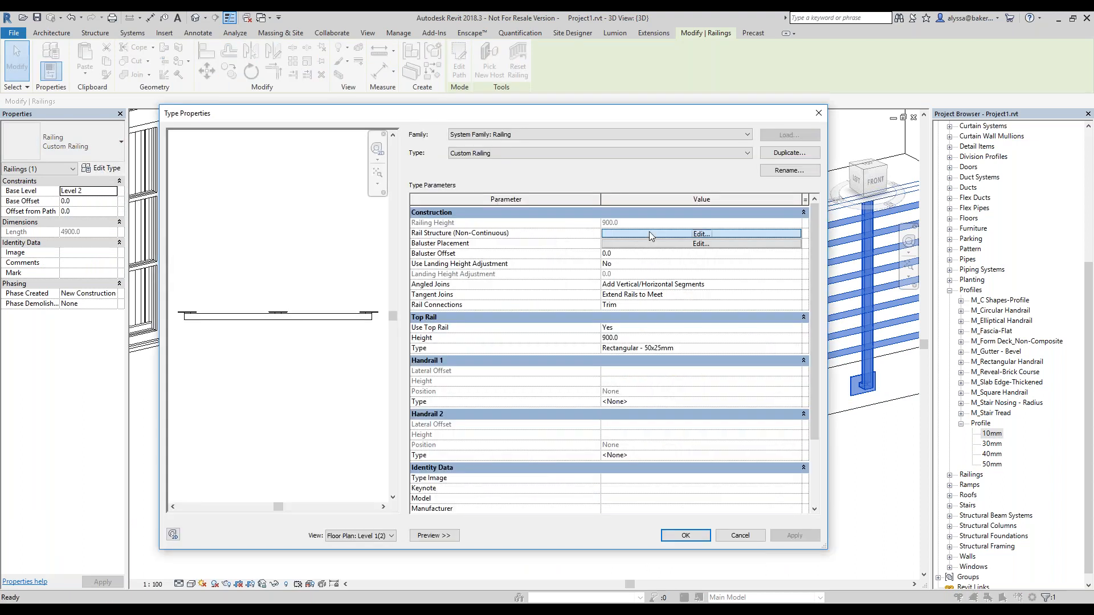
click(648, 233)
click(711, 189)
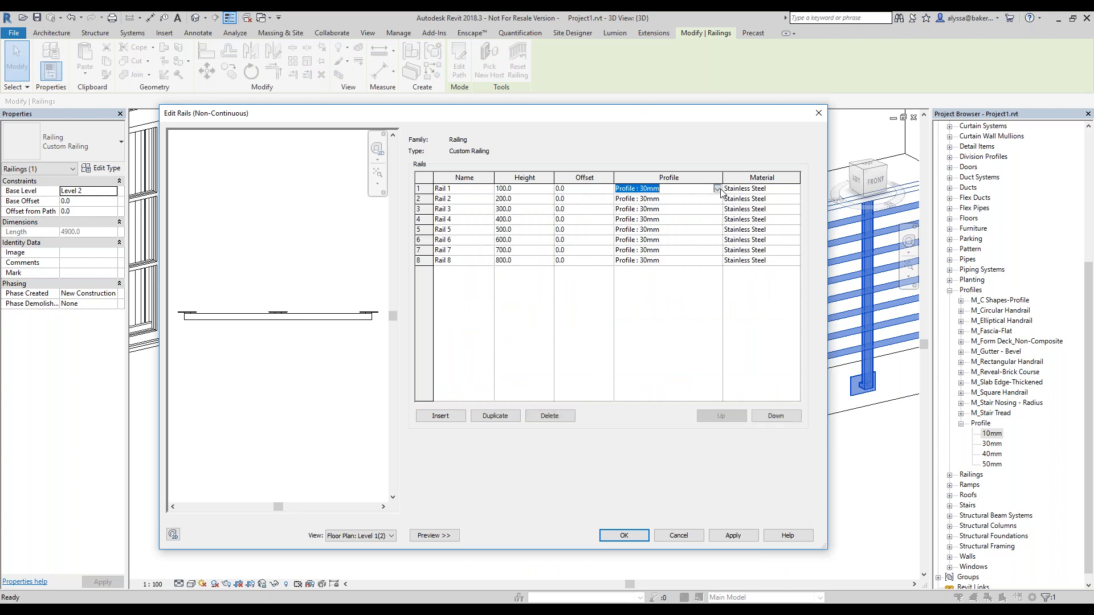
click(717, 189)
click(713, 219)
click(719, 200)
click(717, 198)
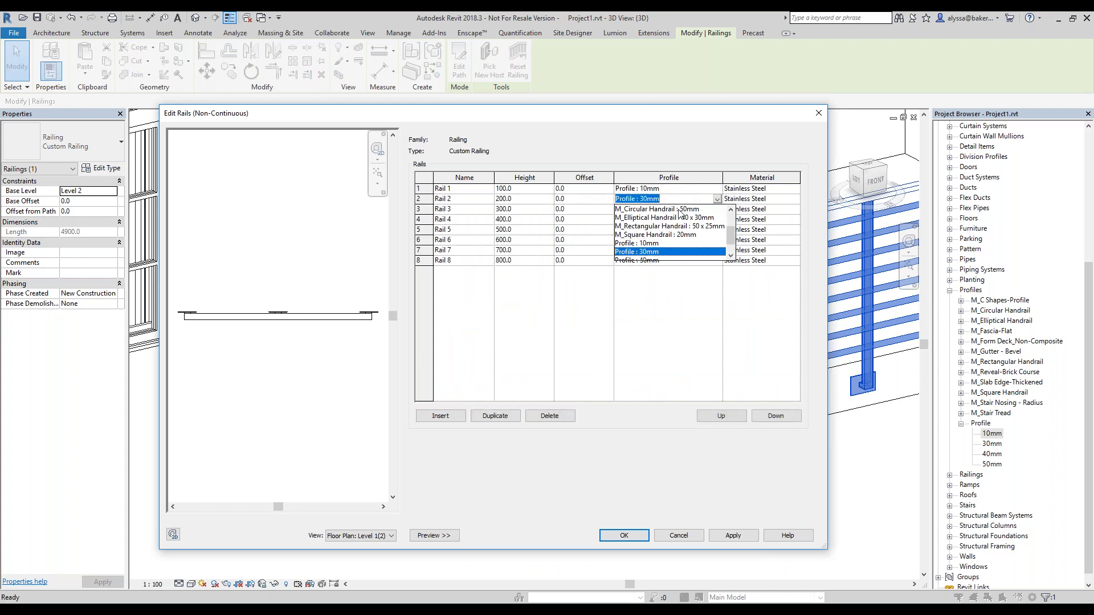
click(657, 244)
click(712, 209)
click(717, 209)
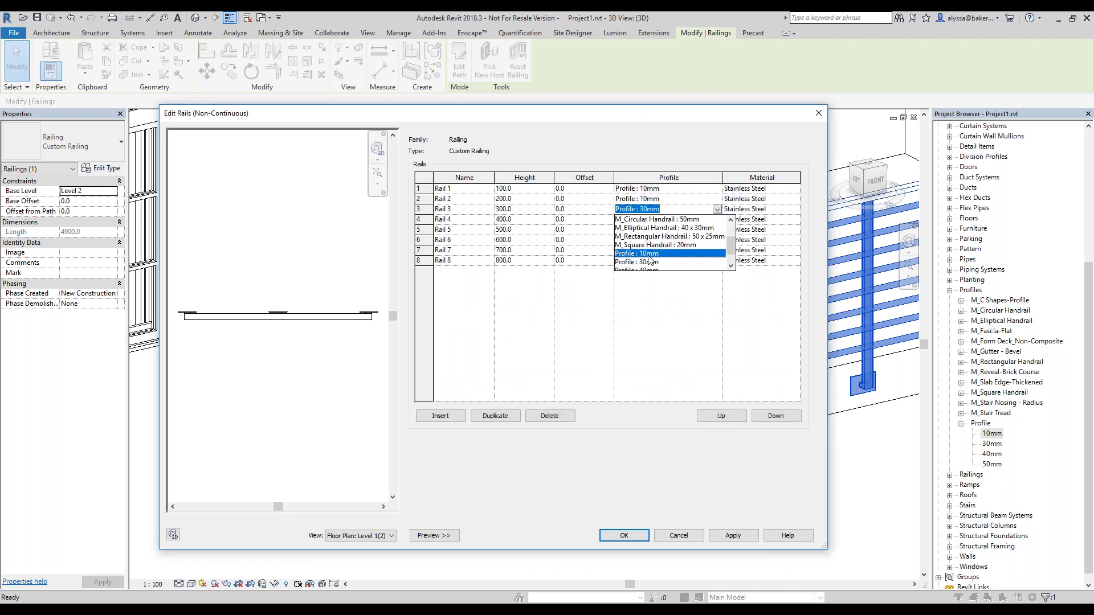
click(655, 254)
click(717, 221)
click(717, 220)
click(642, 264)
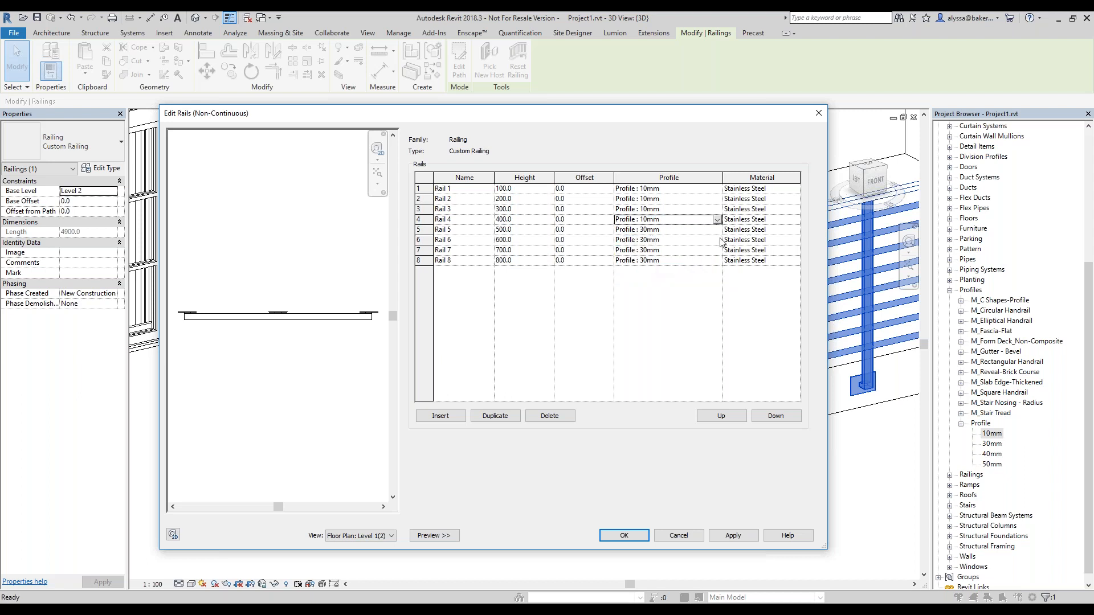
click(717, 229)
click(716, 230)
click(653, 274)
click(717, 240)
click(717, 240)
click(650, 284)
click(717, 250)
click(717, 250)
click(637, 295)
click(717, 261)
click(717, 261)
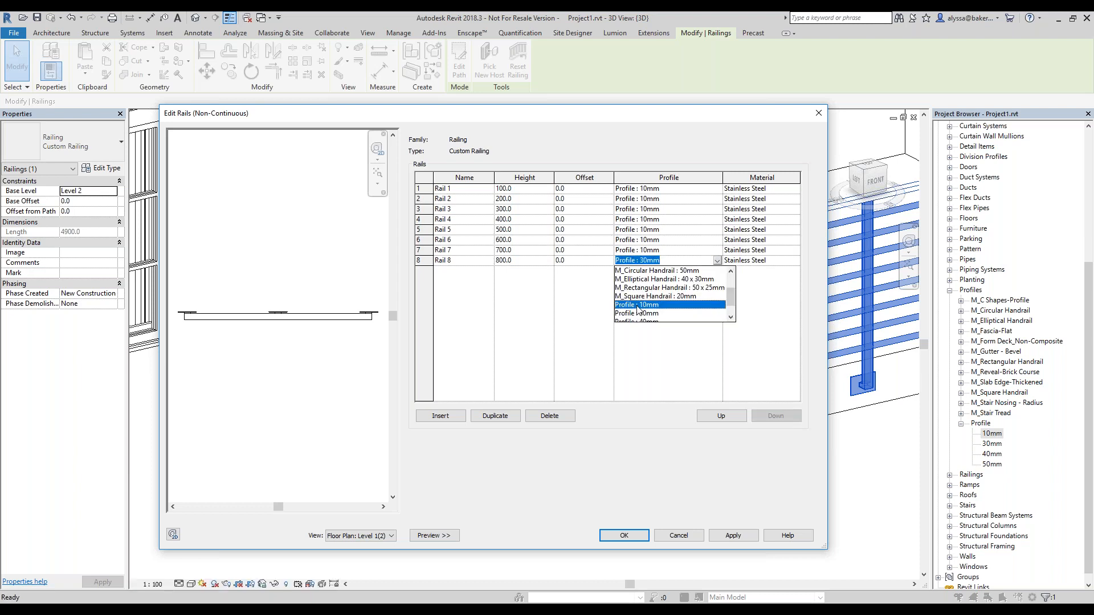
click(638, 305)
click(733, 536)
click(624, 536)
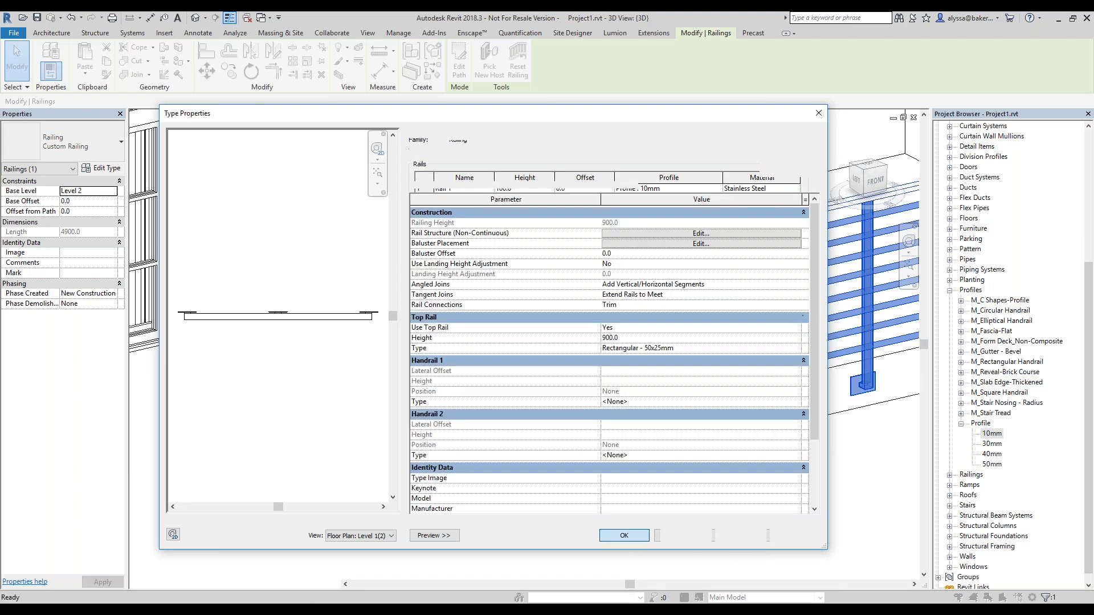
click(684, 536)
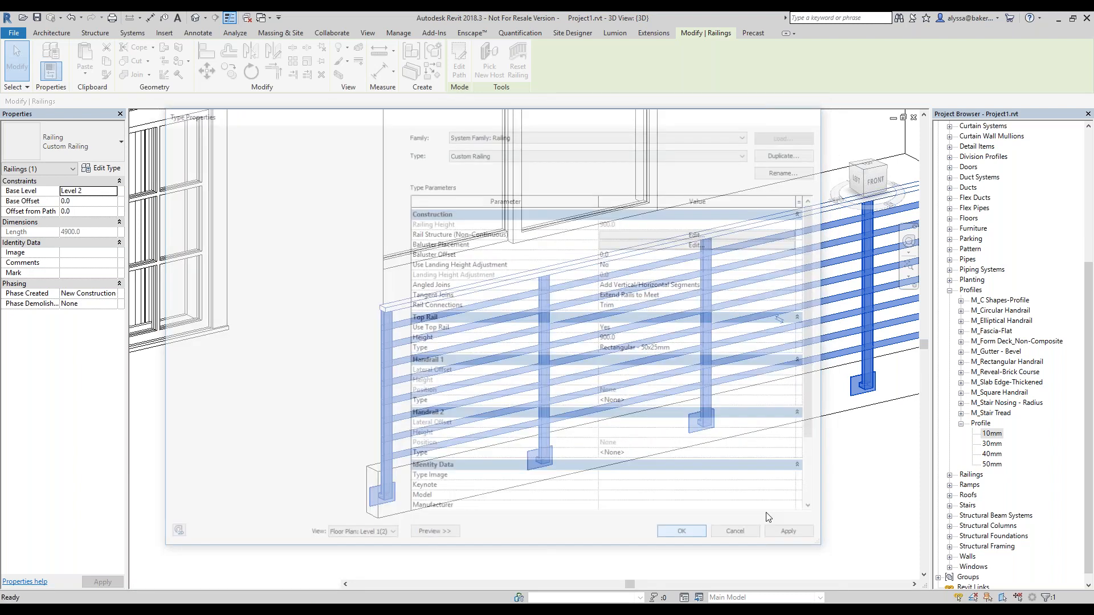
click(680, 475)
Check the balcony railing's rails in 3D and open the Level 2 floor plan at the railing
scroll(644, 404, down, 6)
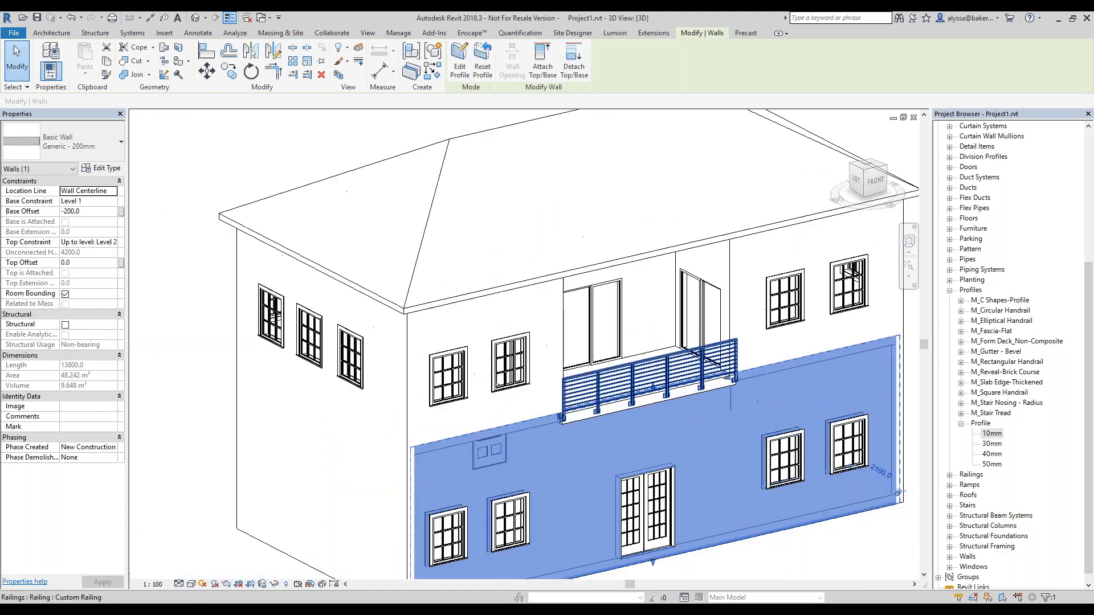
click(627, 445)
scroll(632, 402, up, 7)
scroll(632, 402, up, 5)
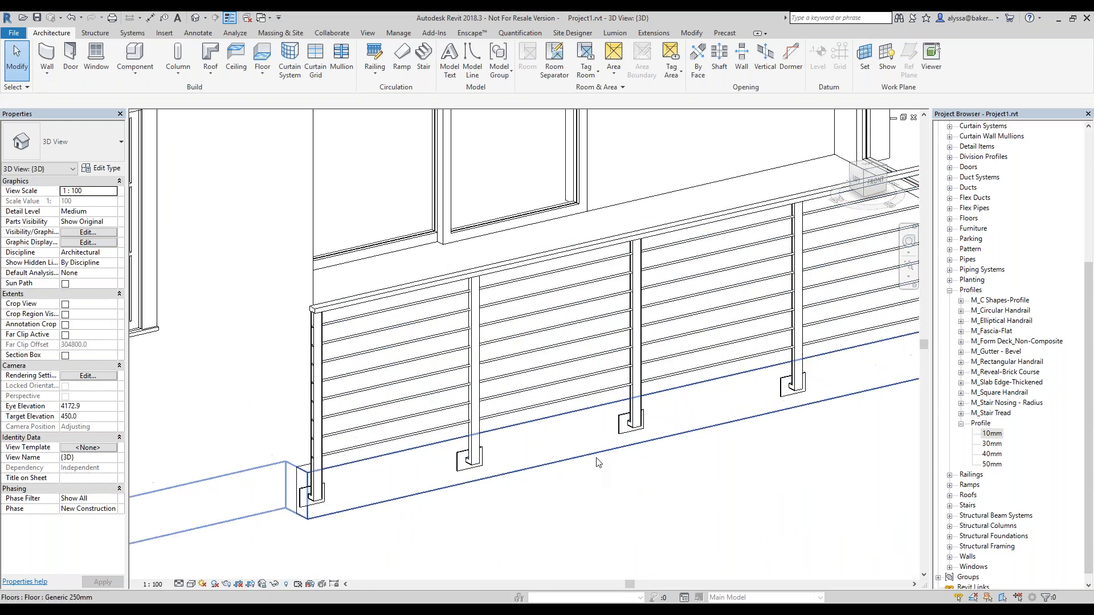
click(992, 320)
scroll(991, 321, up, 3)
scroll(1022, 263, up, 1)
drag(1092, 320, 1092, 251)
double_click(982, 157)
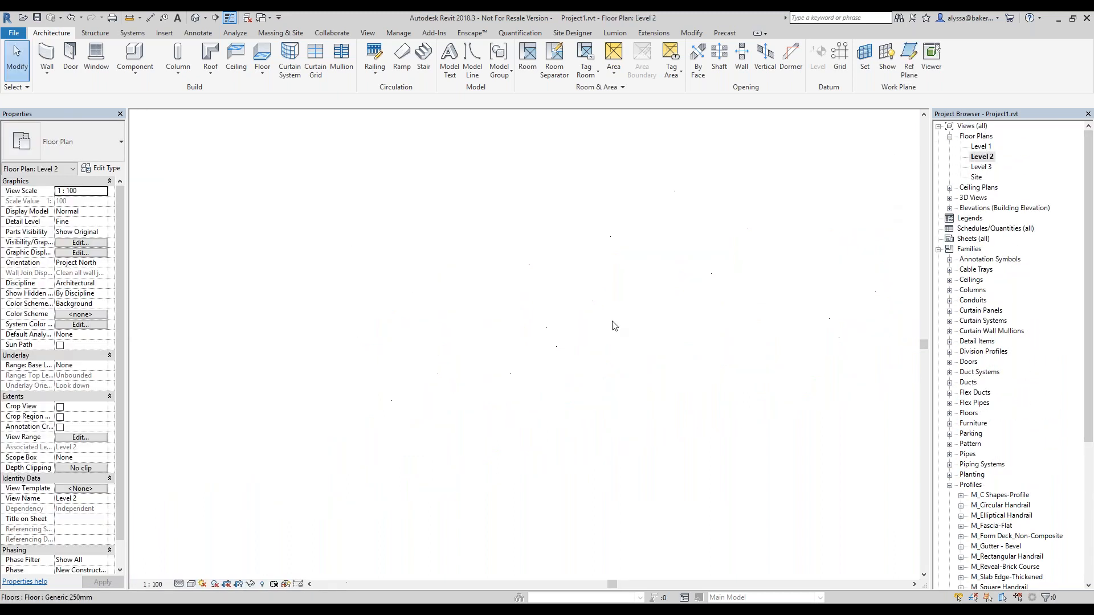
scroll(333, 358, up, 3)
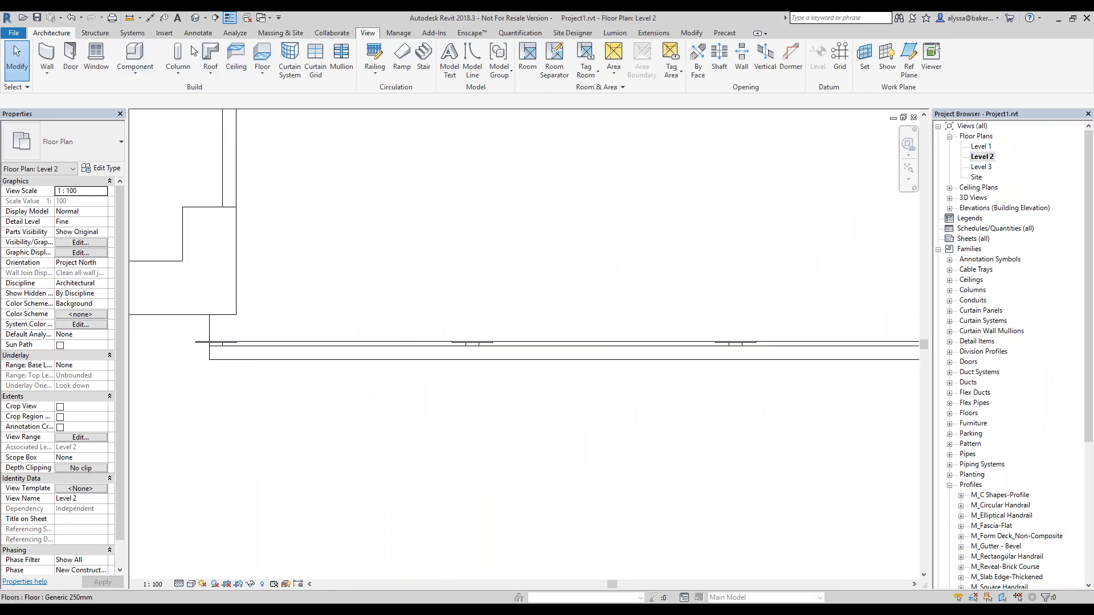
Draw a short vertical section line across the railing at its second upright and open the resulting section view
click(409, 57)
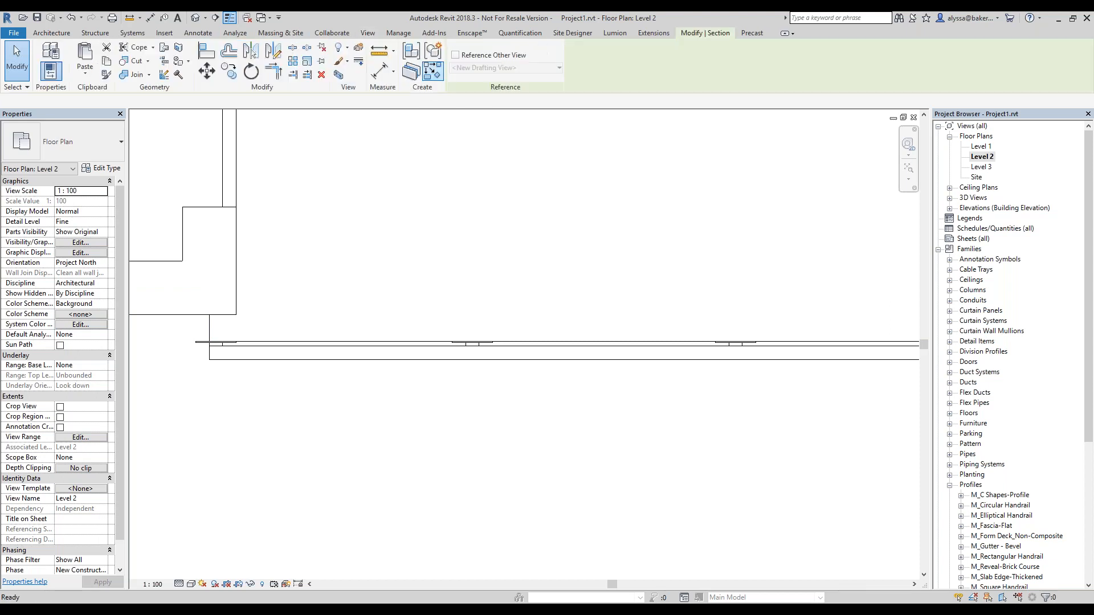
click(472, 310)
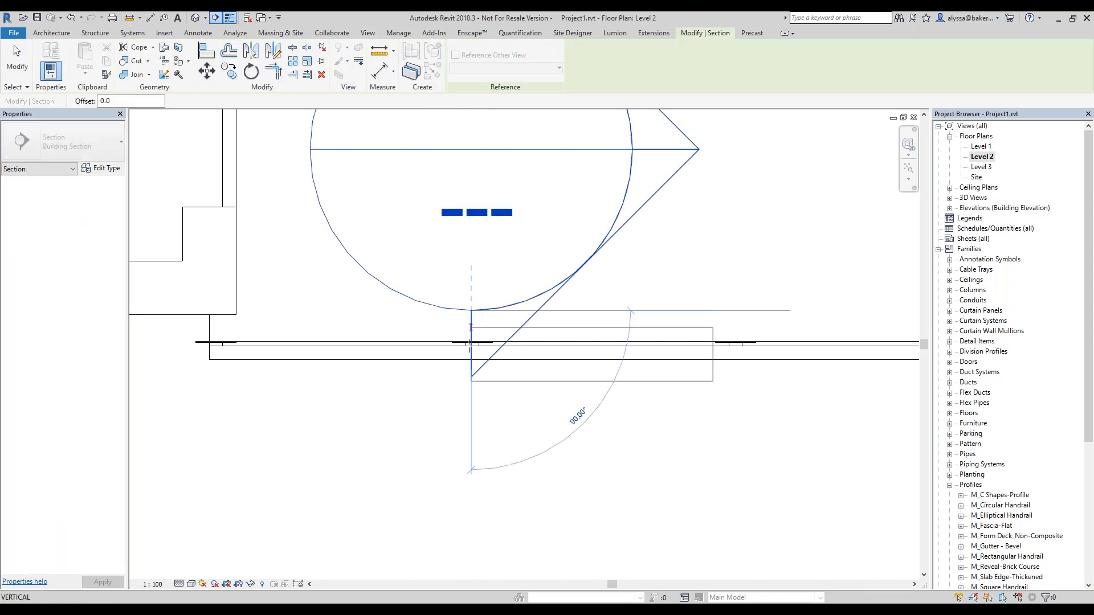
click(471, 401)
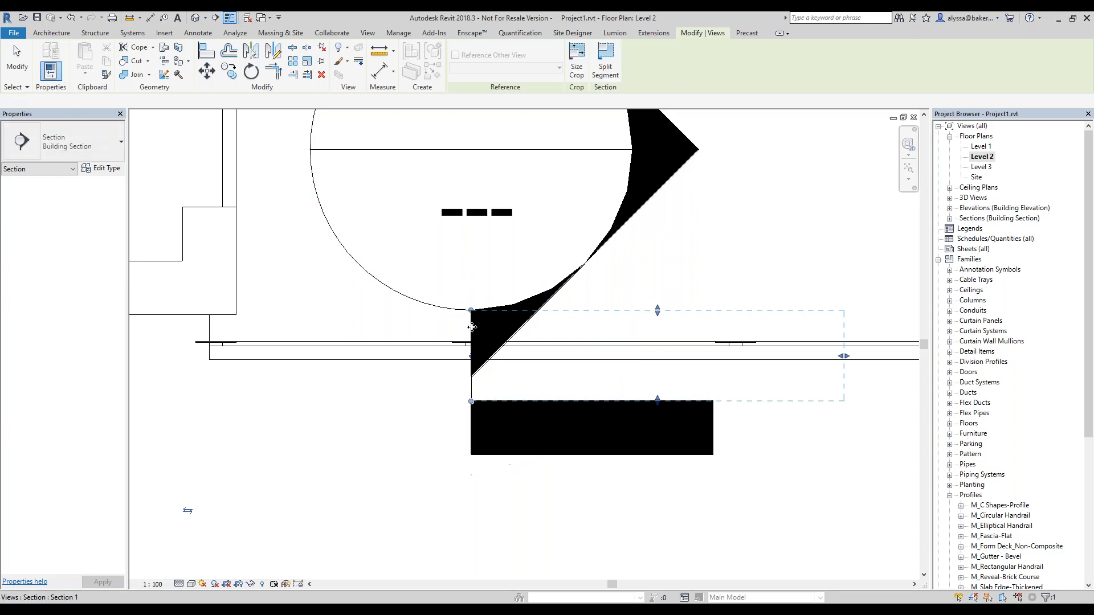
right_click(471, 327)
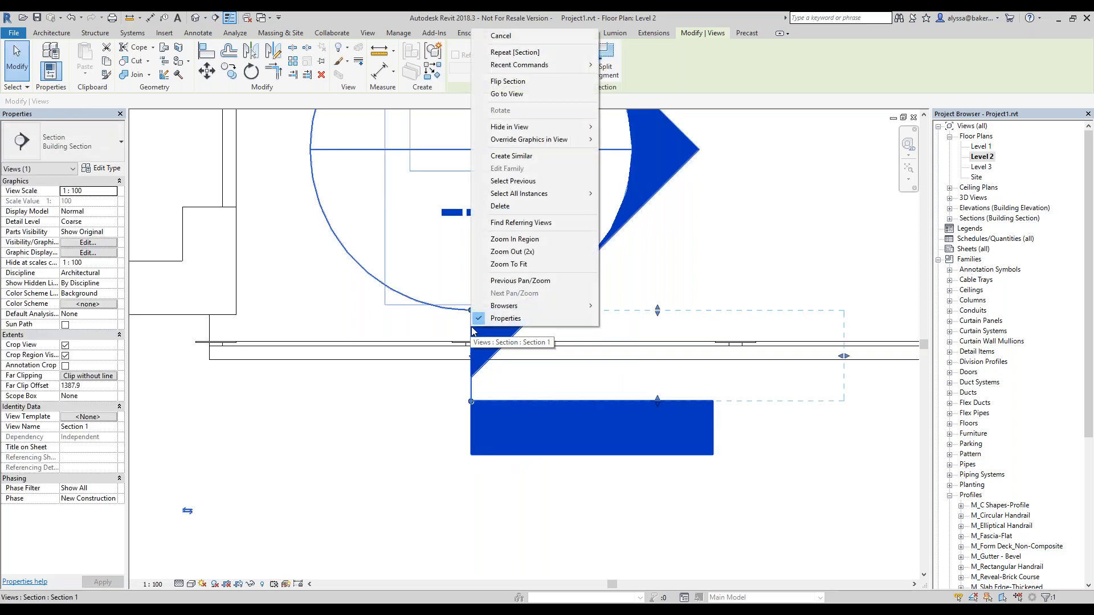
click(512, 94)
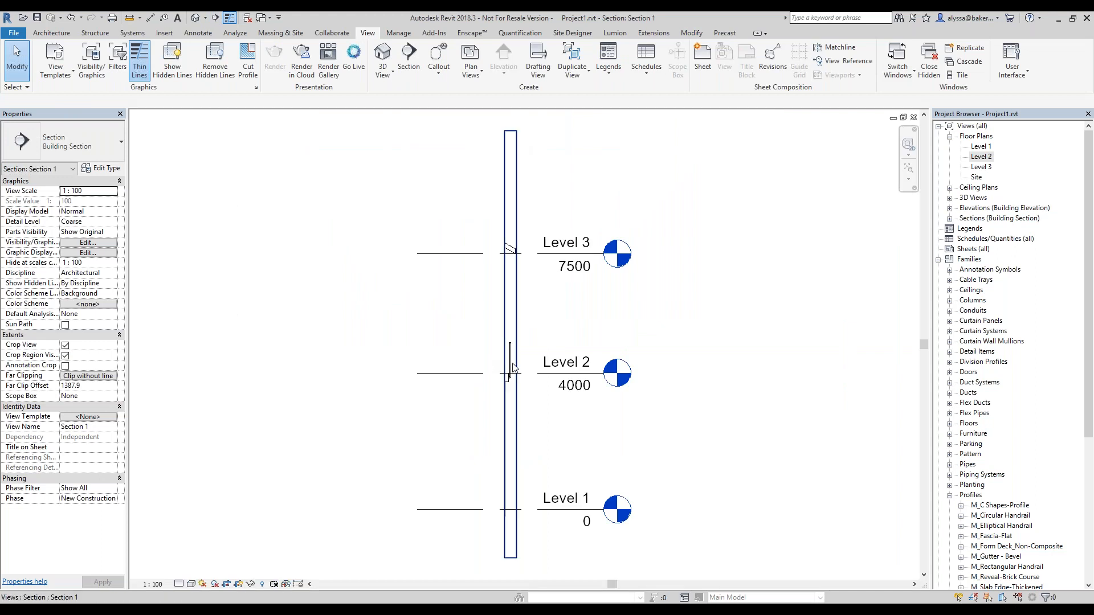
Set the detail level of the Section 1 view to Fine
scroll(512, 367, up, 8)
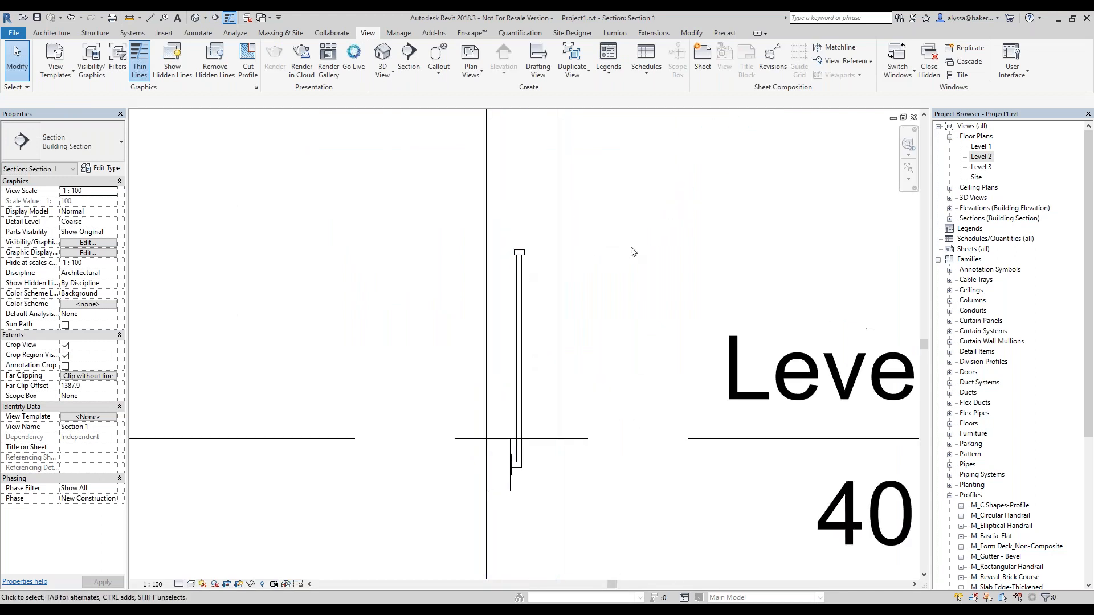
click(180, 585)
click(192, 572)
Close the section view, shift the section line off the second upright in the Level 2 plan, and extend its crop boundary into the building
click(914, 118)
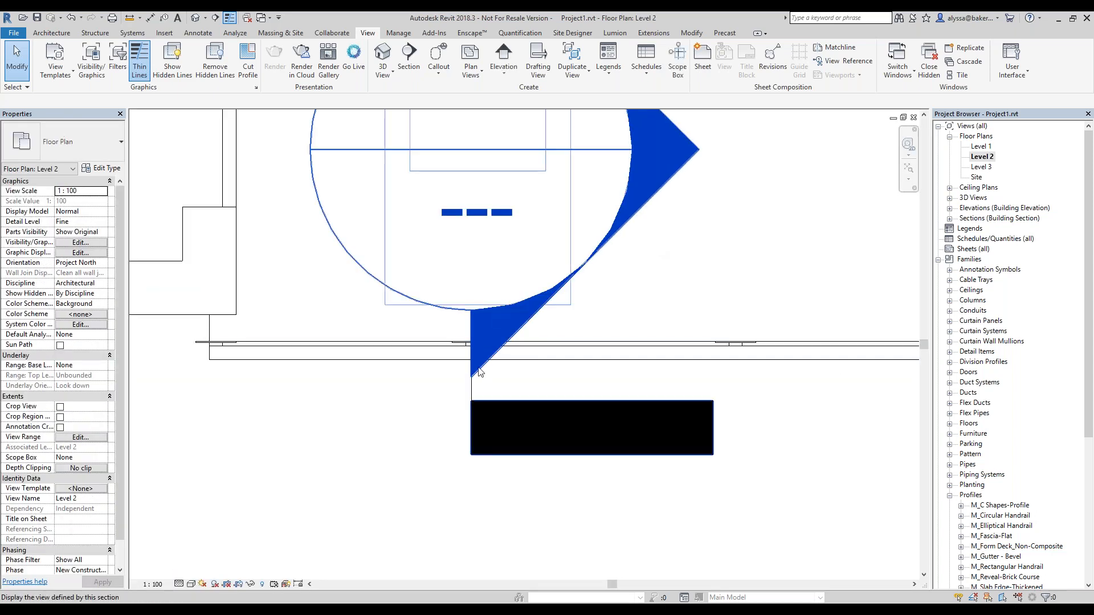
click(473, 392)
drag(473, 392, 420, 470)
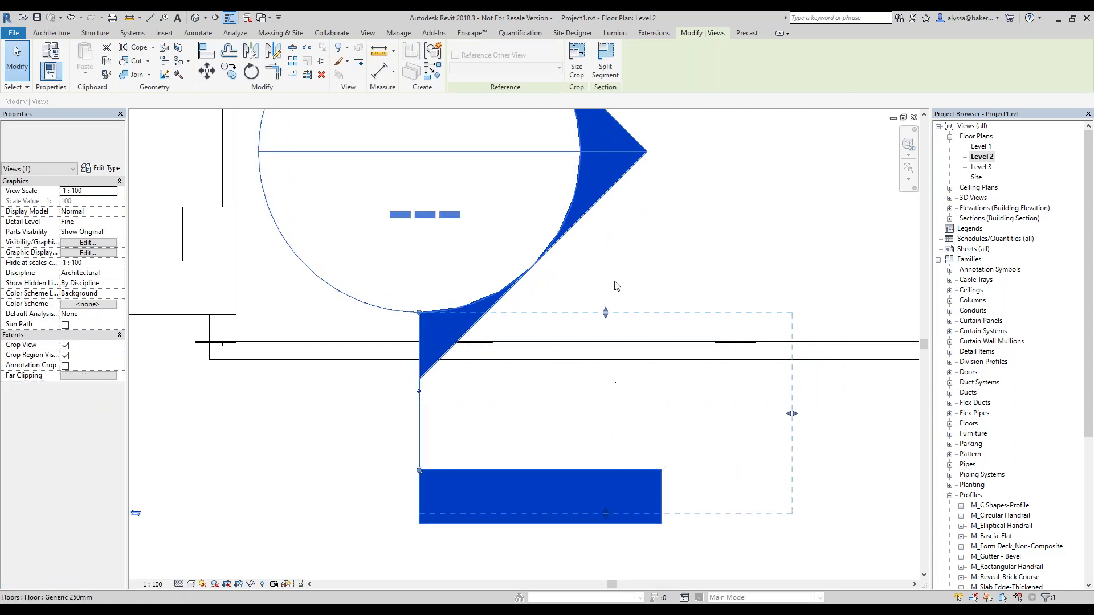
drag(606, 313, 606, 169)
click(260, 501)
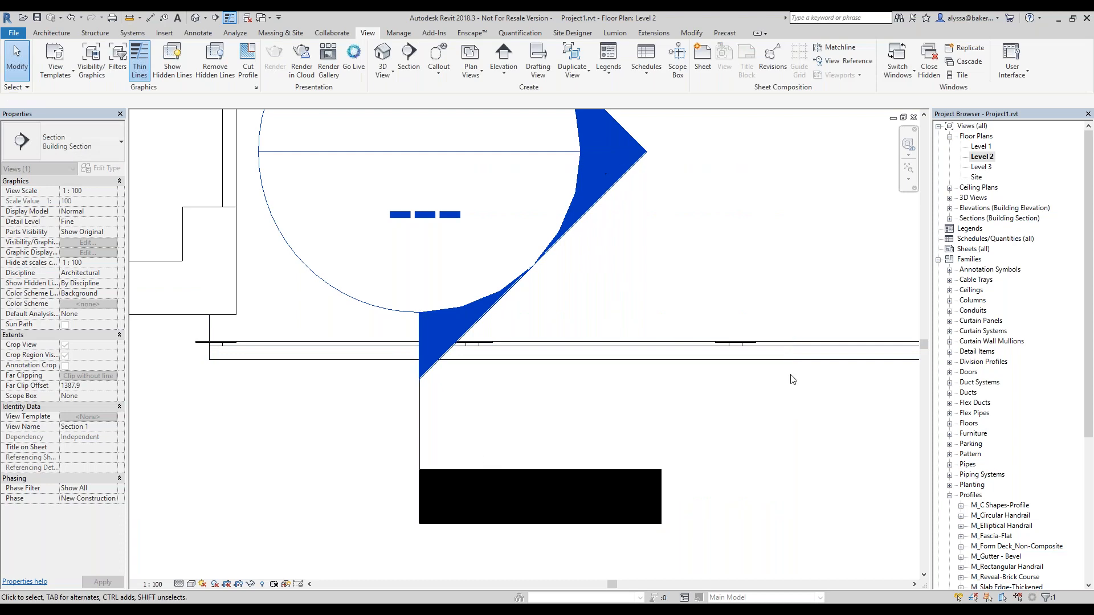
Return to Section 1 and examine the railing's top rail, upright and round rails down to the slab
key(ctrl+Tab)
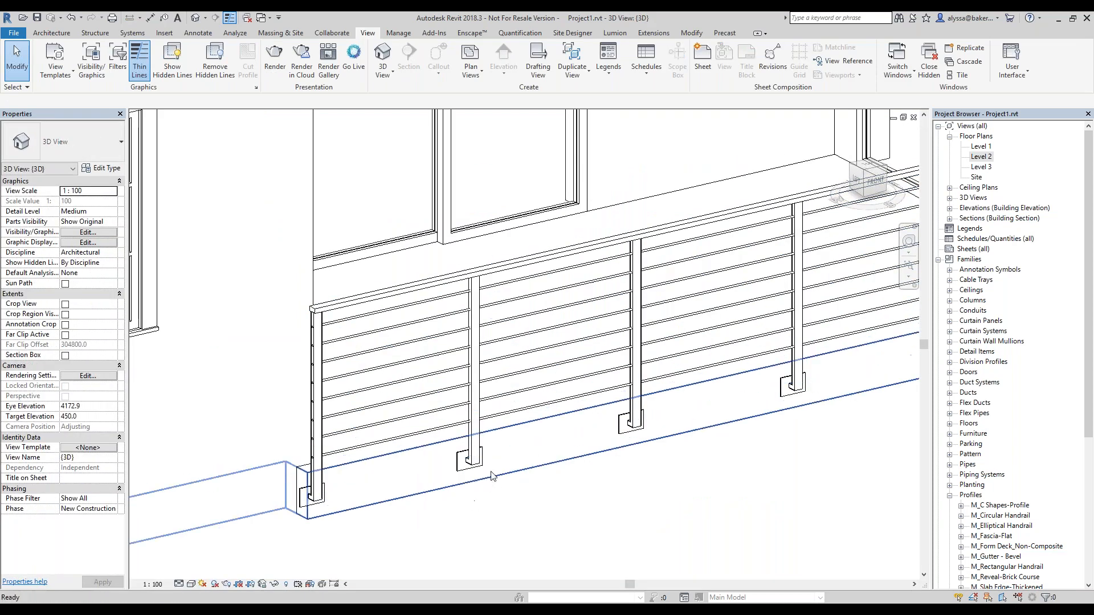
key(ctrl+Tab)
scroll(557, 482, up, 4)
middle_drag(536, 413, 537, 527)
scroll(539, 341, down, 2)
middle_drag(547, 302, 511, 289)
scroll(500, 308, up, 2)
scroll(504, 324, up, 5)
click(505, 326)
scroll(510, 364, down, 3)
scroll(501, 262, up, 5)
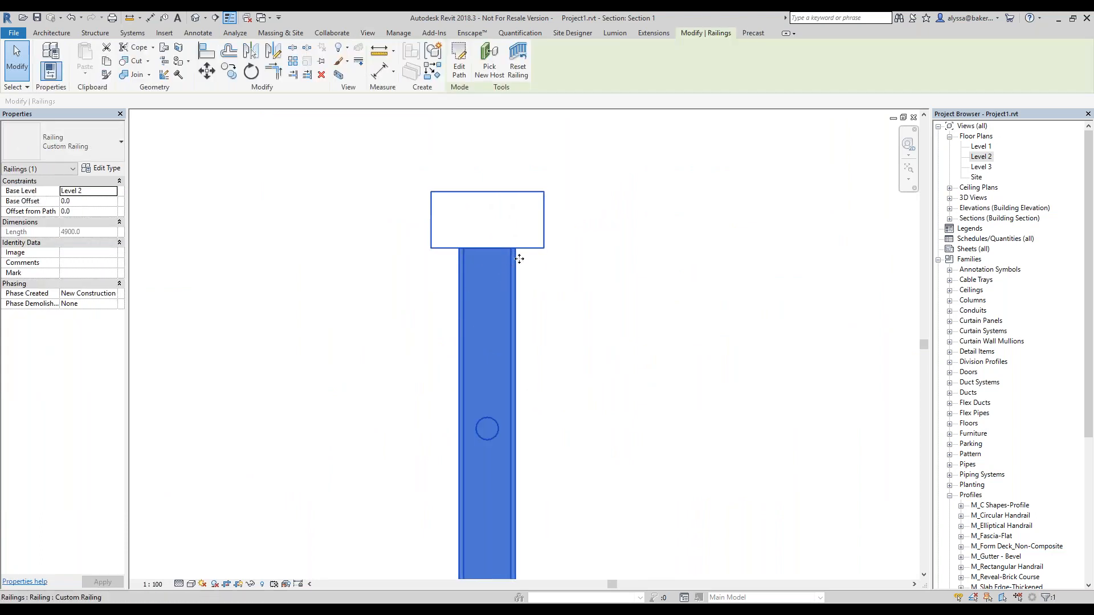
middle_drag(537, 359, 531, 264)
scroll(530, 273, down, 3)
scroll(529, 283, down, 5)
middle_drag(562, 350, 579, 248)
scroll(580, 307, down, 3)
middle_drag(568, 392, 523, 261)
scroll(531, 440, down, 1)
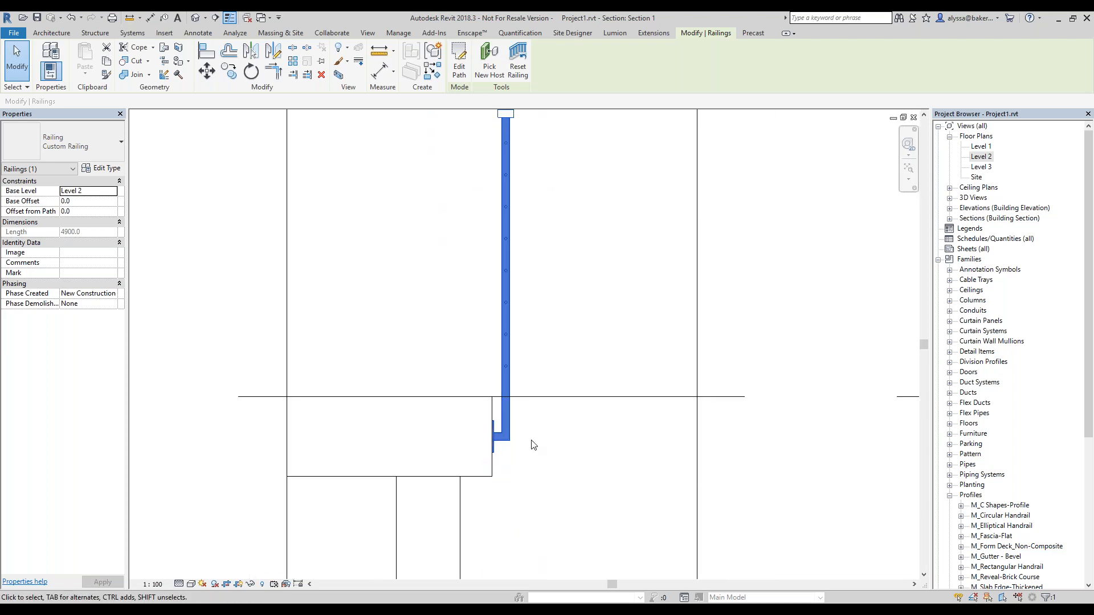
Examine how the upright's side bracket and base plate meet the Level 2 slab edge in the section
click(534, 445)
scroll(513, 442, up, 6)
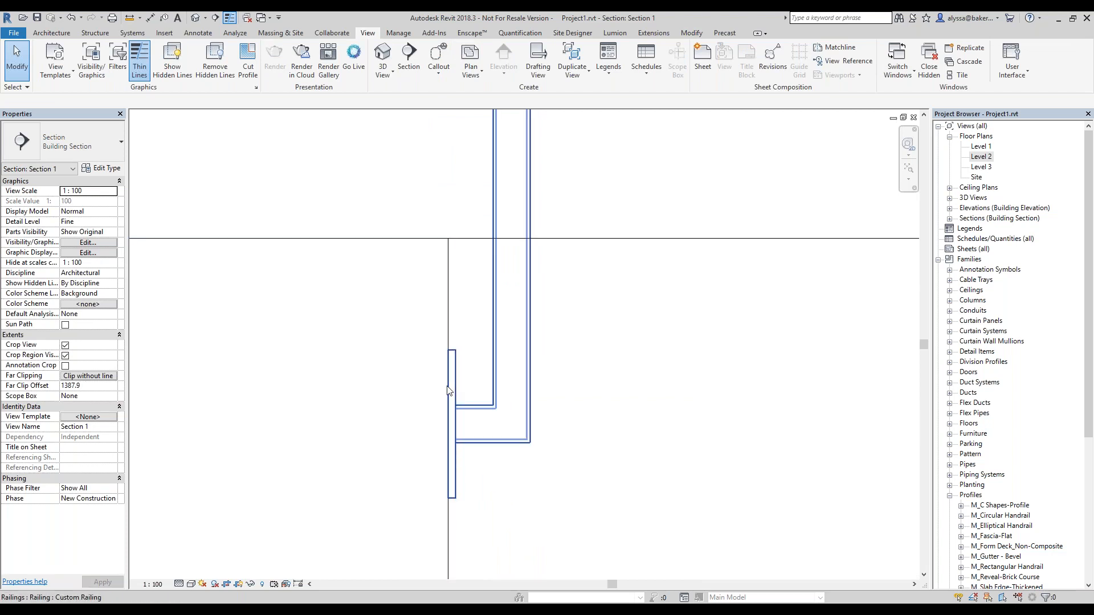
click(495, 394)
scroll(502, 391, down, 2)
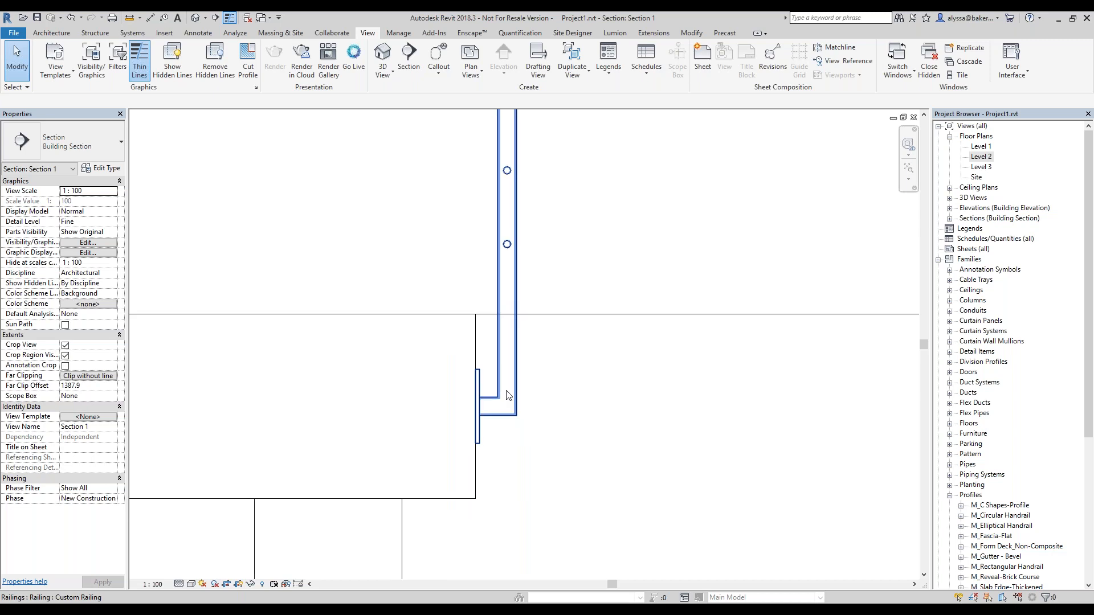
click(494, 398)
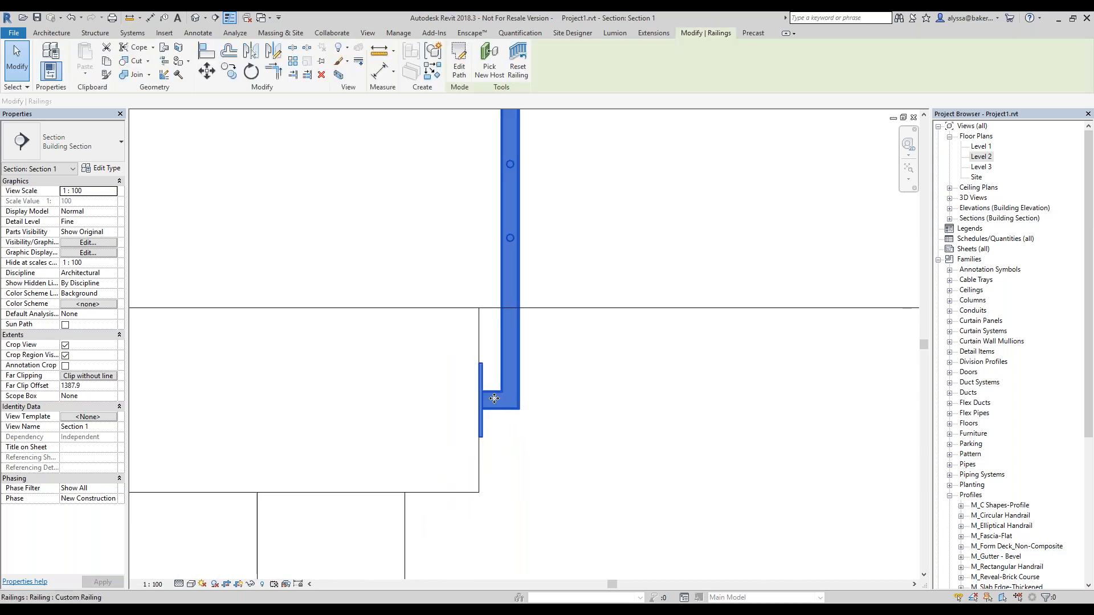
scroll(494, 399, up, 1)
scroll(450, 441, down, 5)
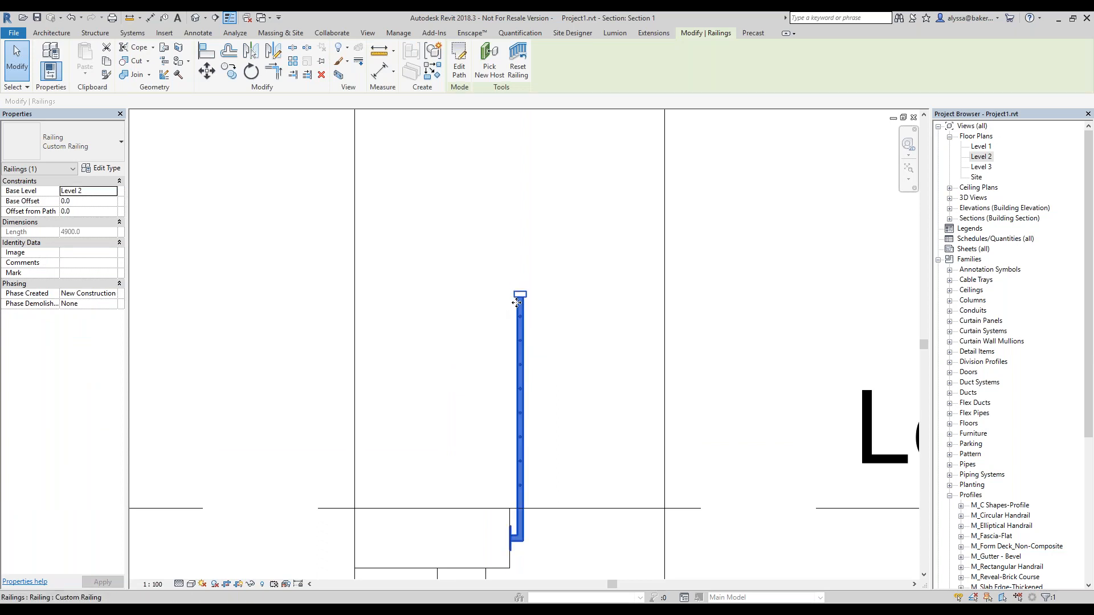
scroll(570, 387, up, 5)
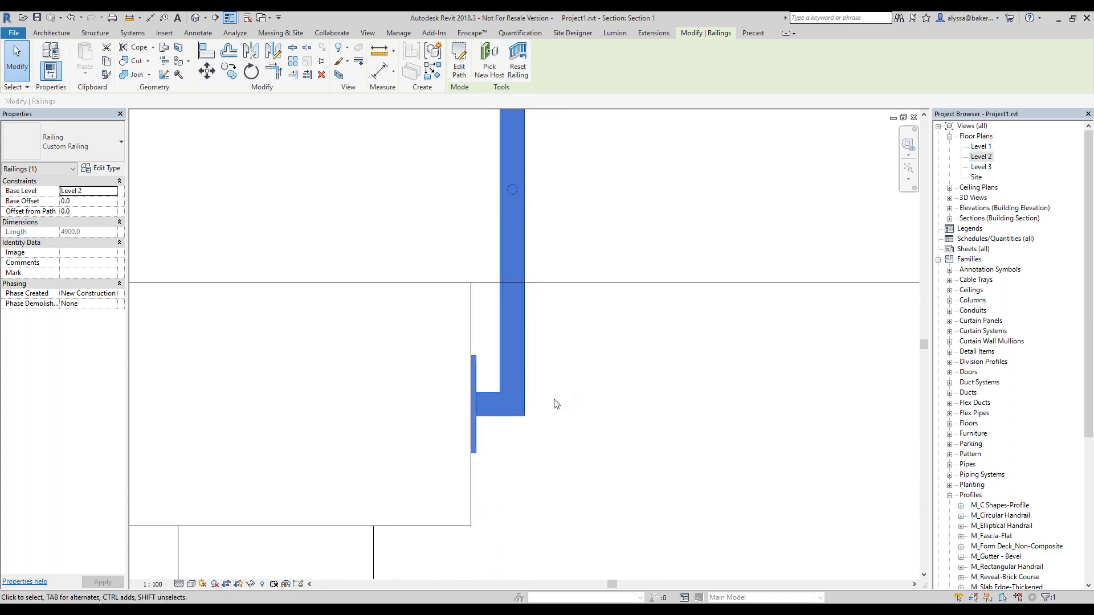
scroll(559, 402, down, 4)
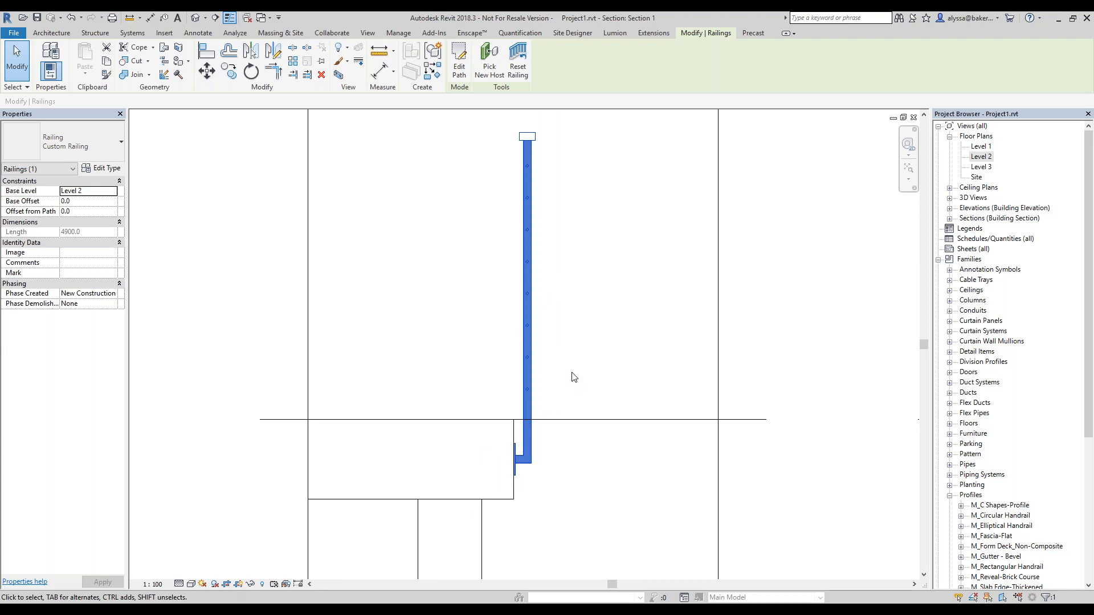
scroll(567, 376, down, 2)
middle_drag(585, 302, 583, 312)
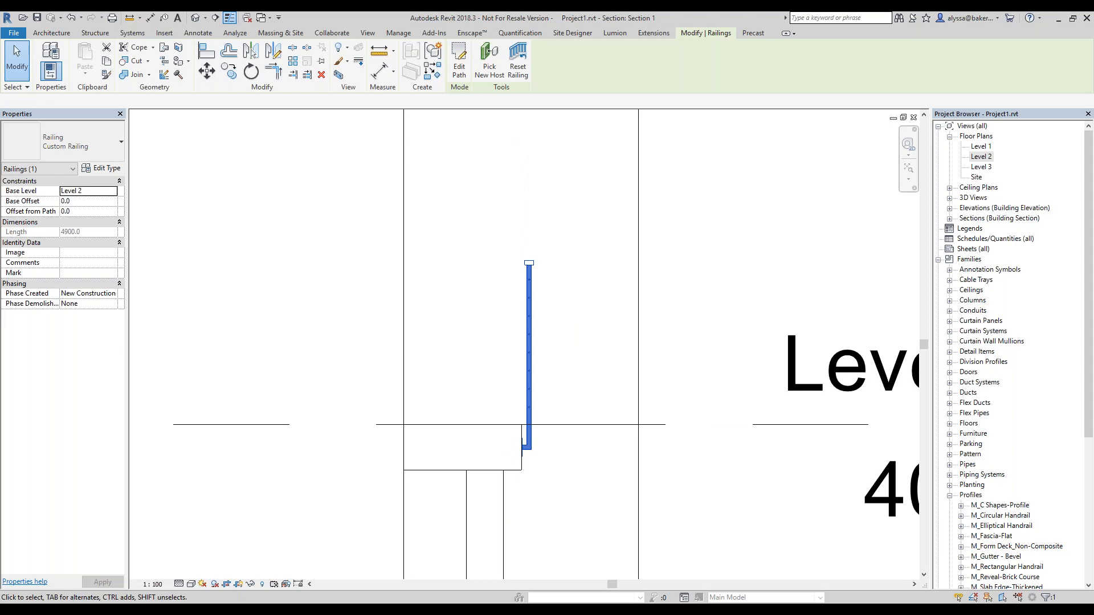
key(Escape)
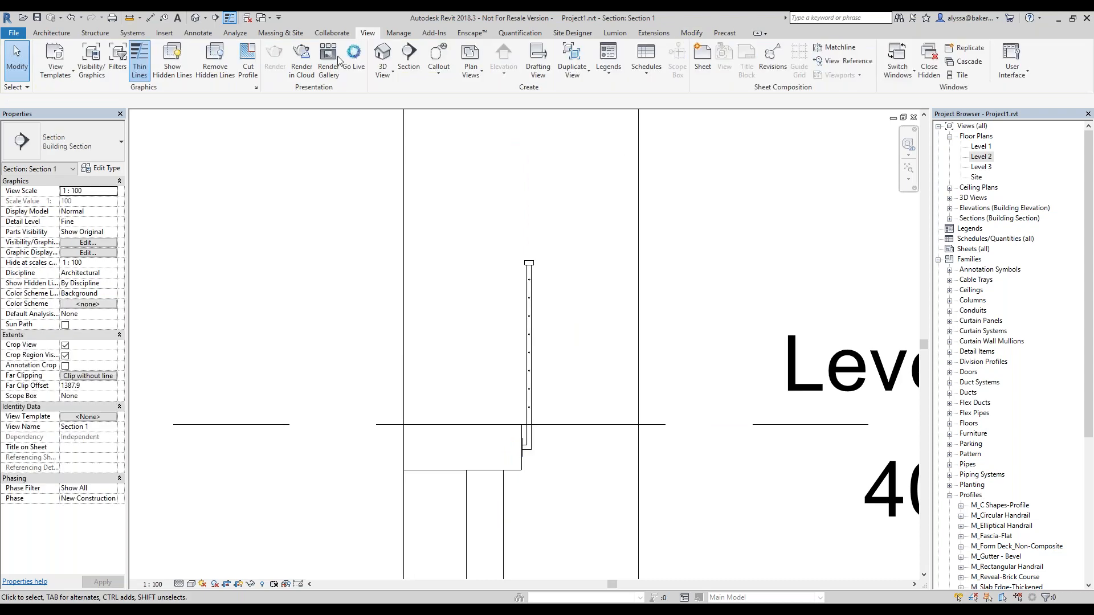
Open the default 3D view and look at the balcony railing in the context of the whole building
click(198, 17)
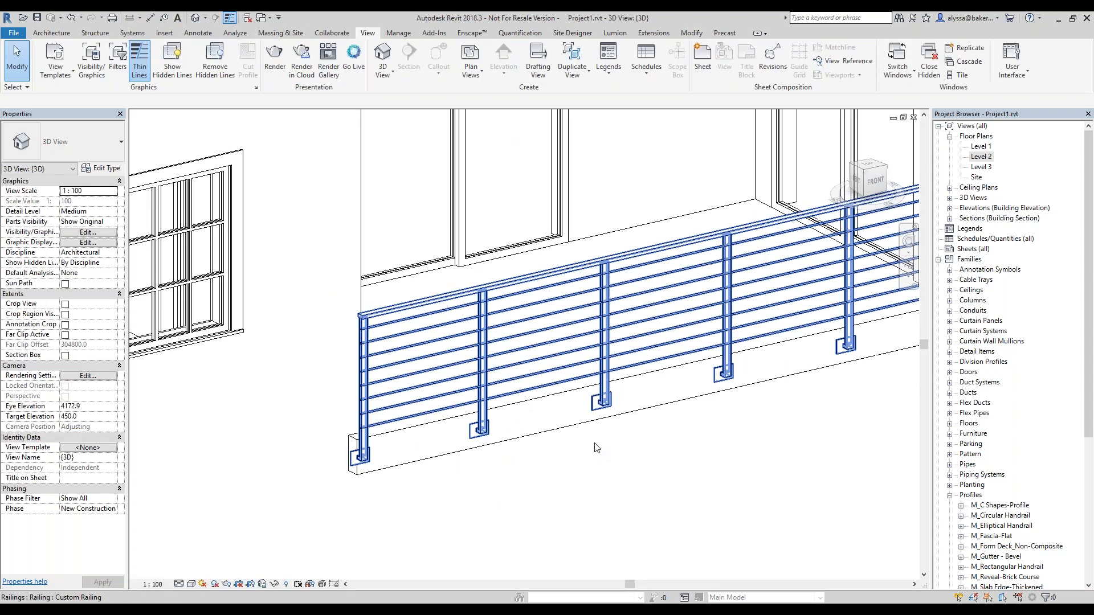
click(613, 411)
scroll(614, 411, down, 6)
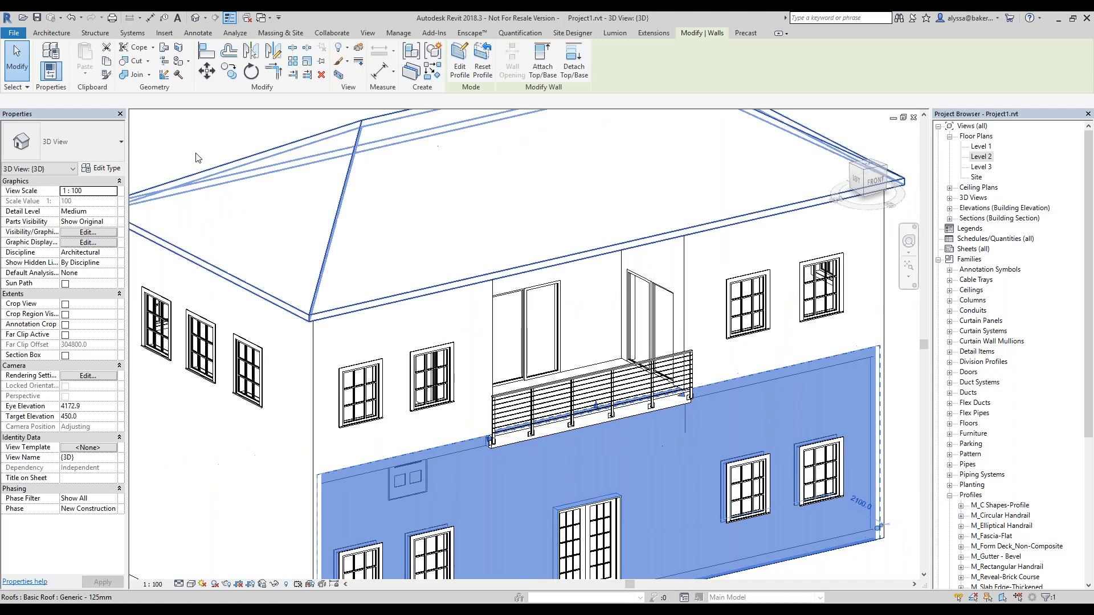
click(215, 158)
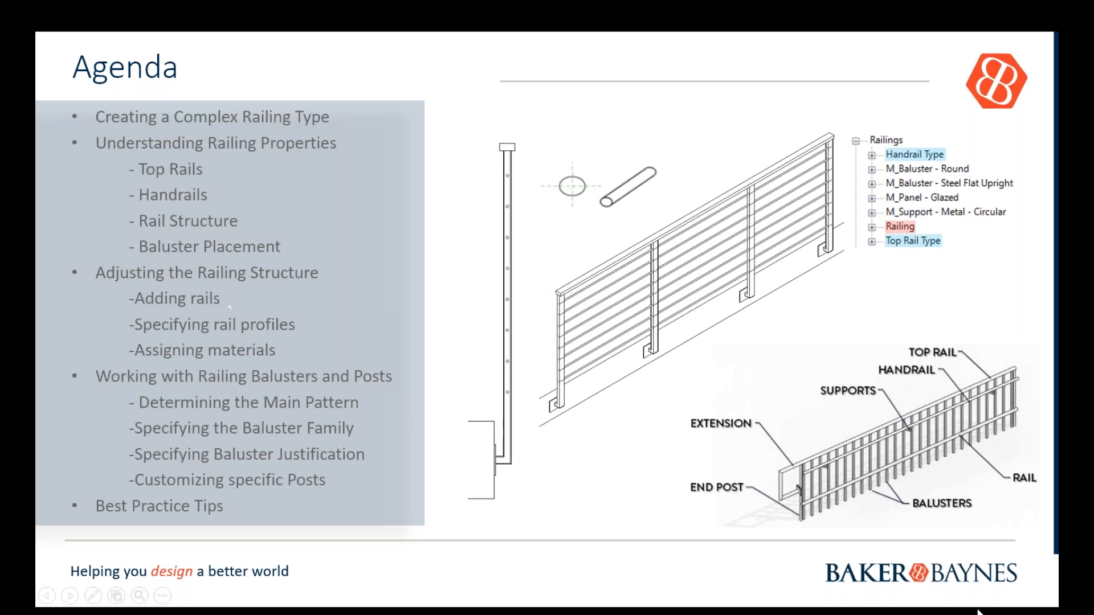
click(979, 609)
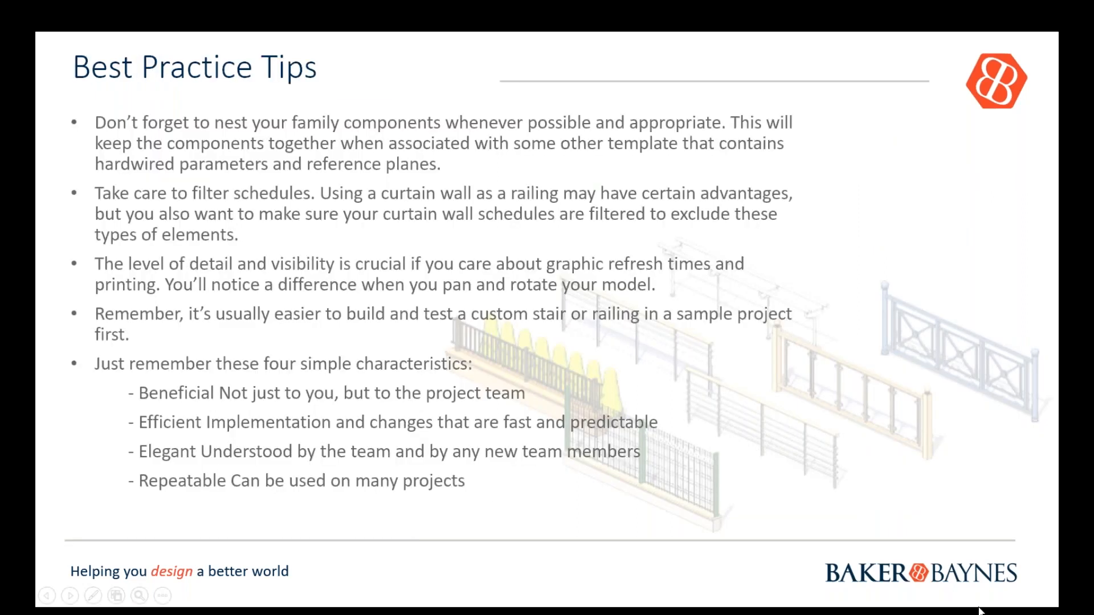
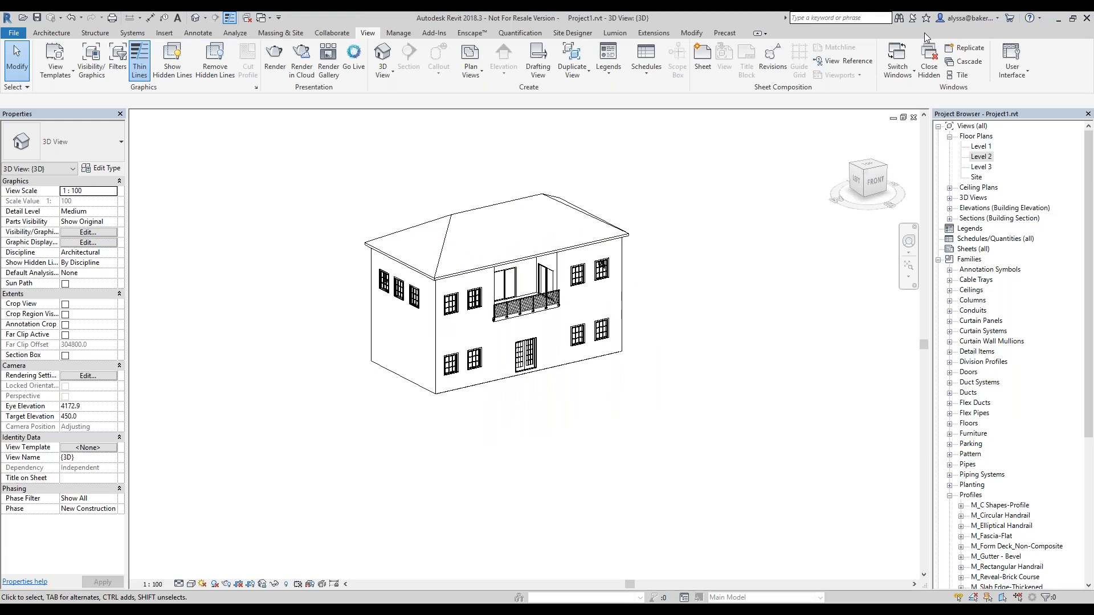
Start an architectural wall and choose the Curtain Wall type for it
click(51, 33)
click(48, 74)
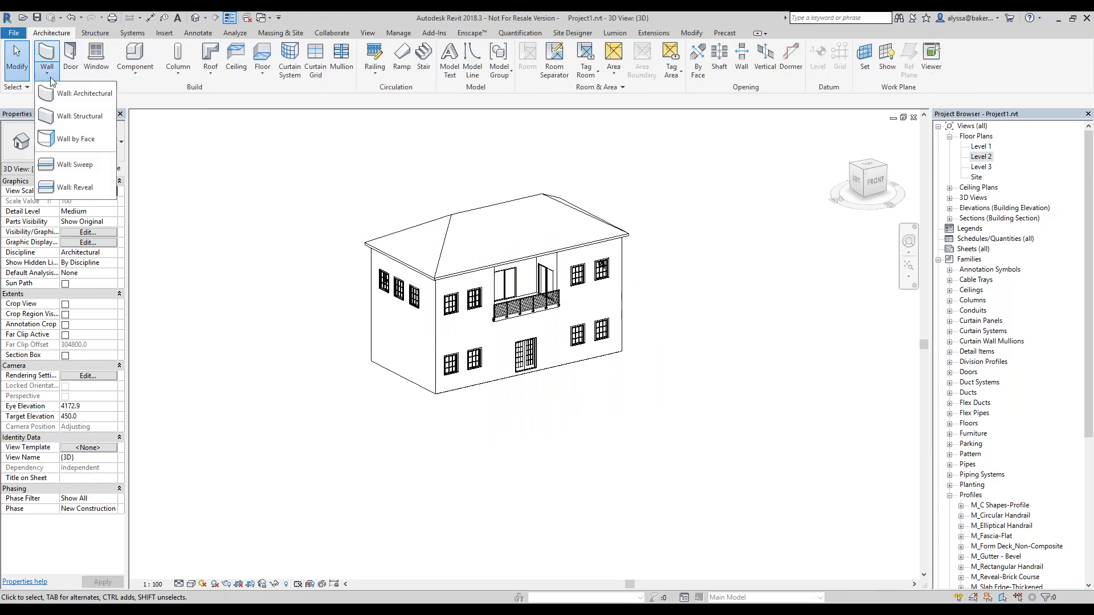
click(83, 95)
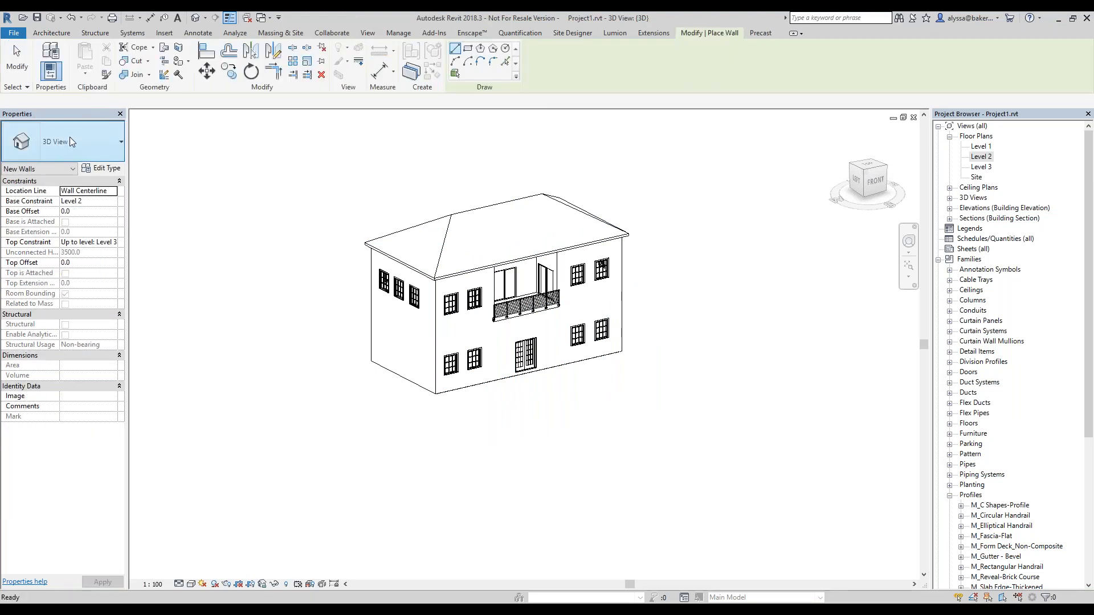
click(70, 142)
scroll(83, 258, up, 3)
scroll(83, 258, down, 6)
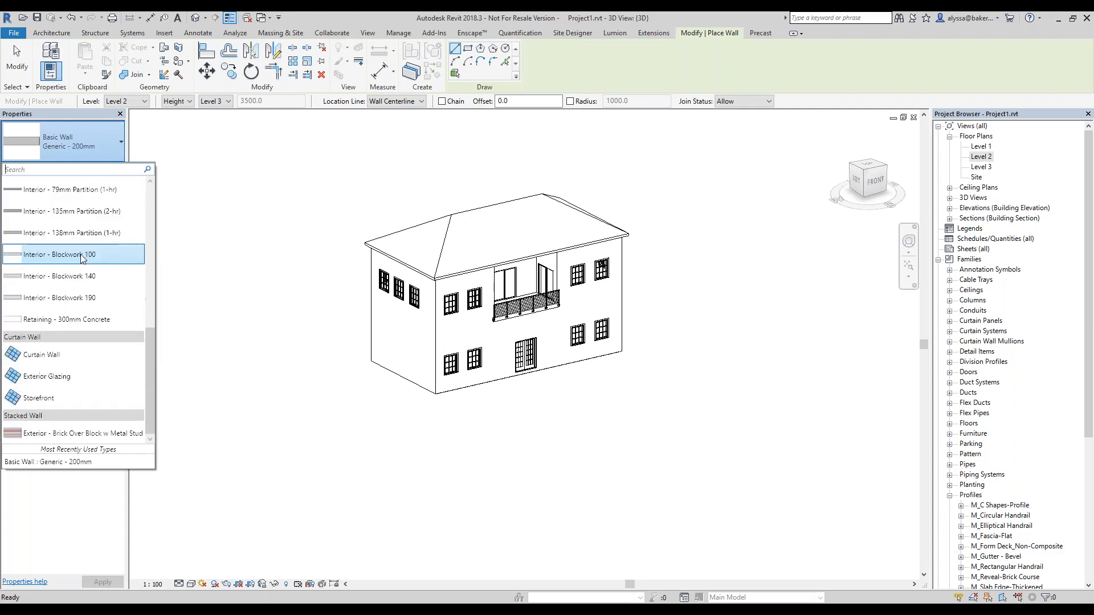
click(67, 354)
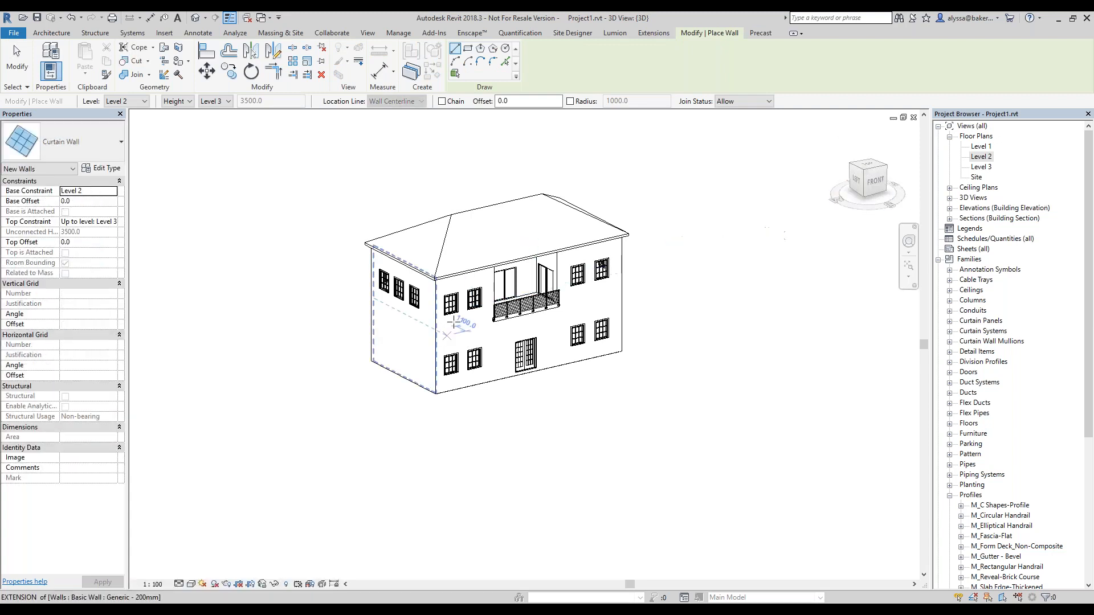
middle_drag(619, 376, 604, 388)
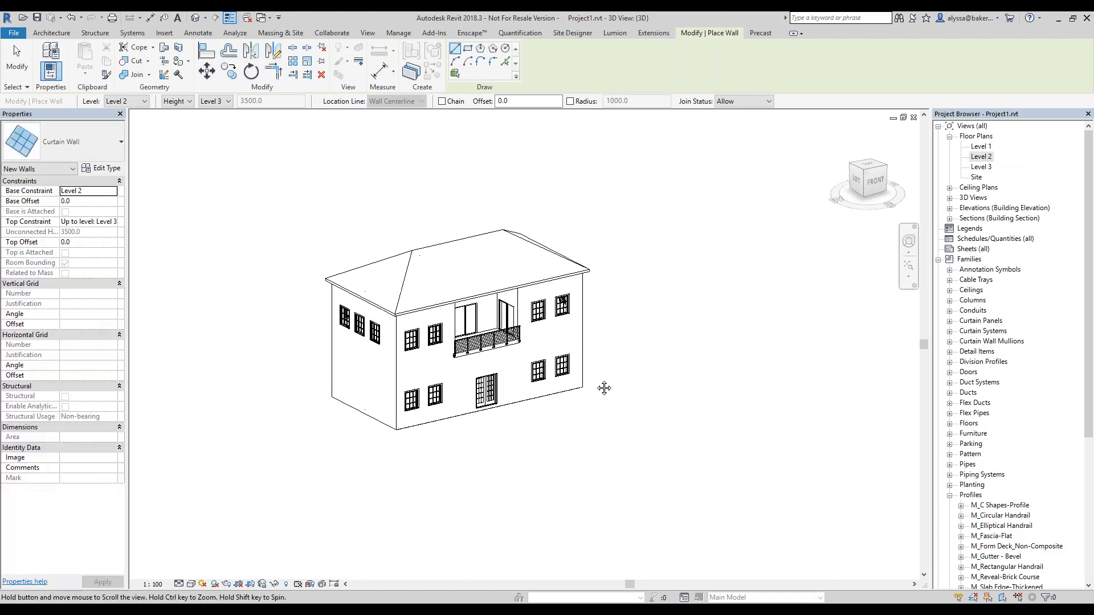
In the Level 1 plan, draw an L-shaped pair of curtain walls in the building's upper-left corner, the horizontal one about 2600 mm long
double_click(990, 148)
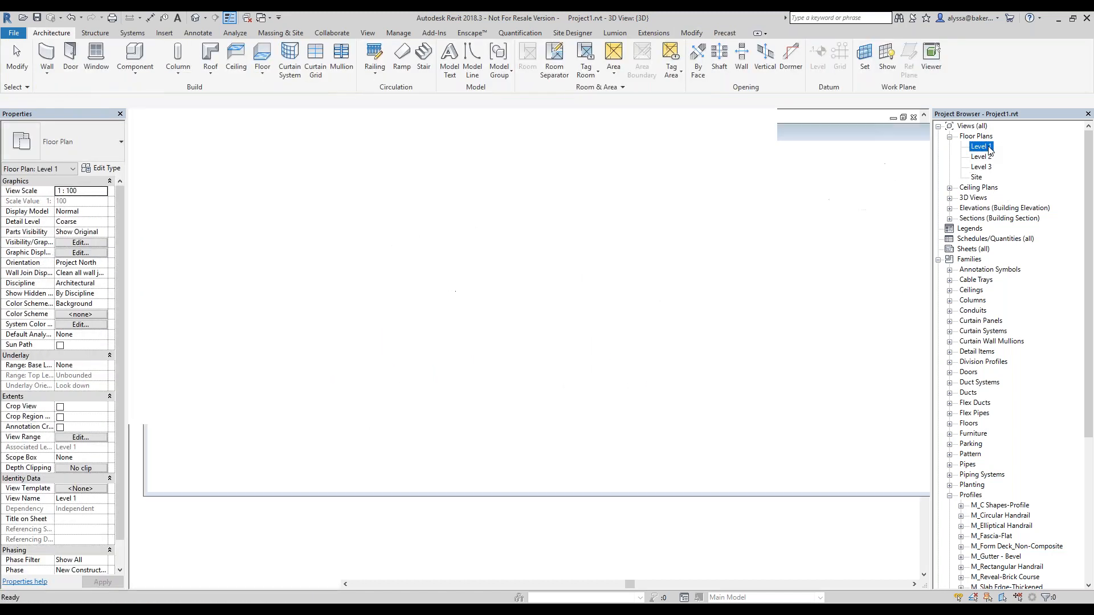
scroll(505, 349, down, 5)
scroll(505, 348, down, 2)
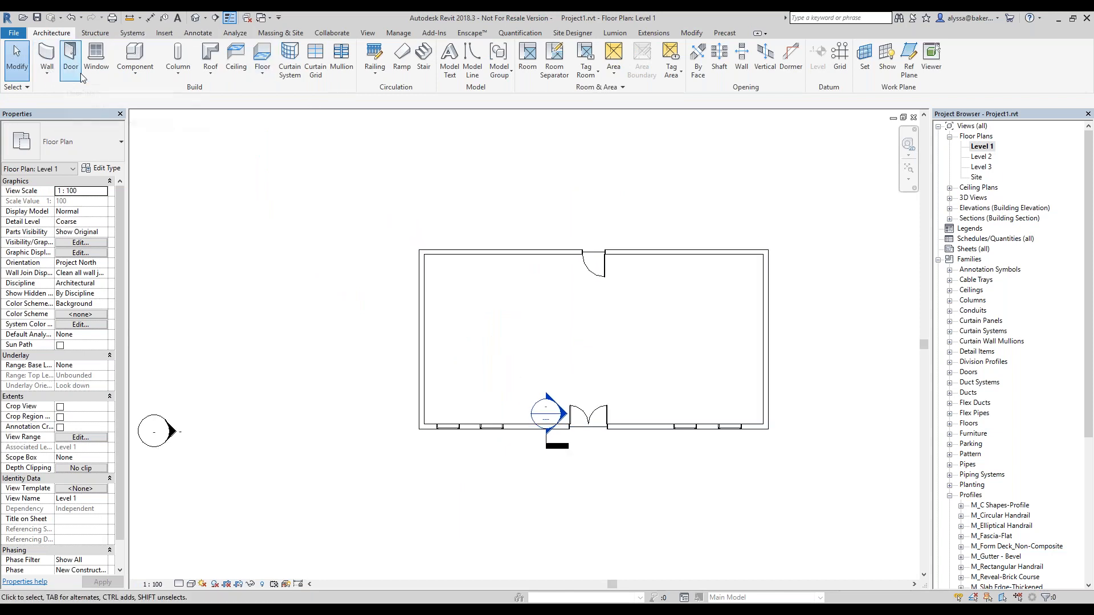
click(47, 73)
click(63, 101)
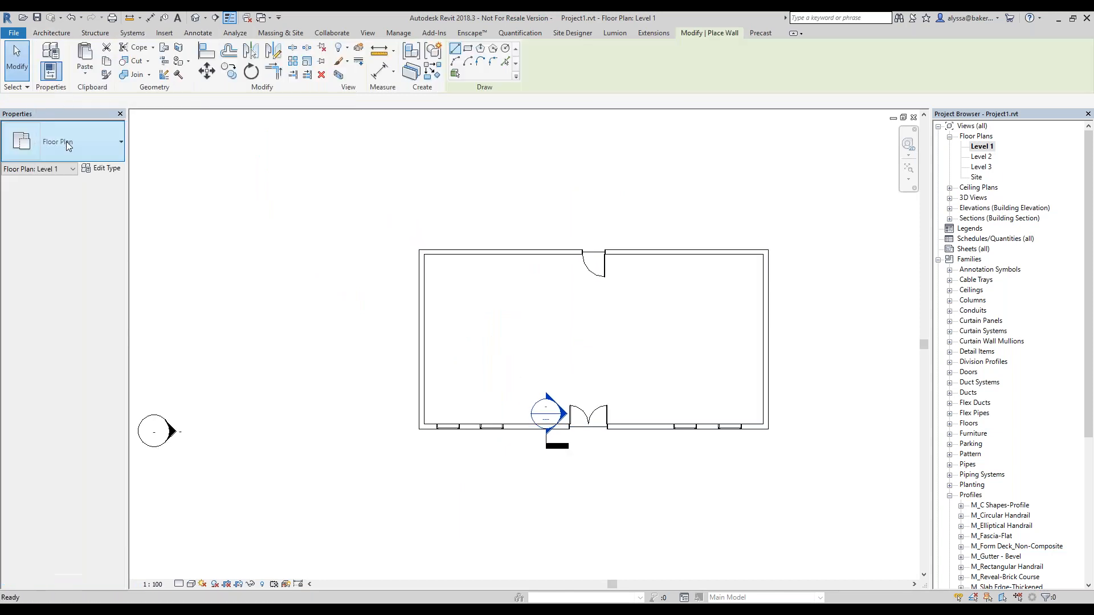
scroll(456, 278, up, 1)
click(419, 296)
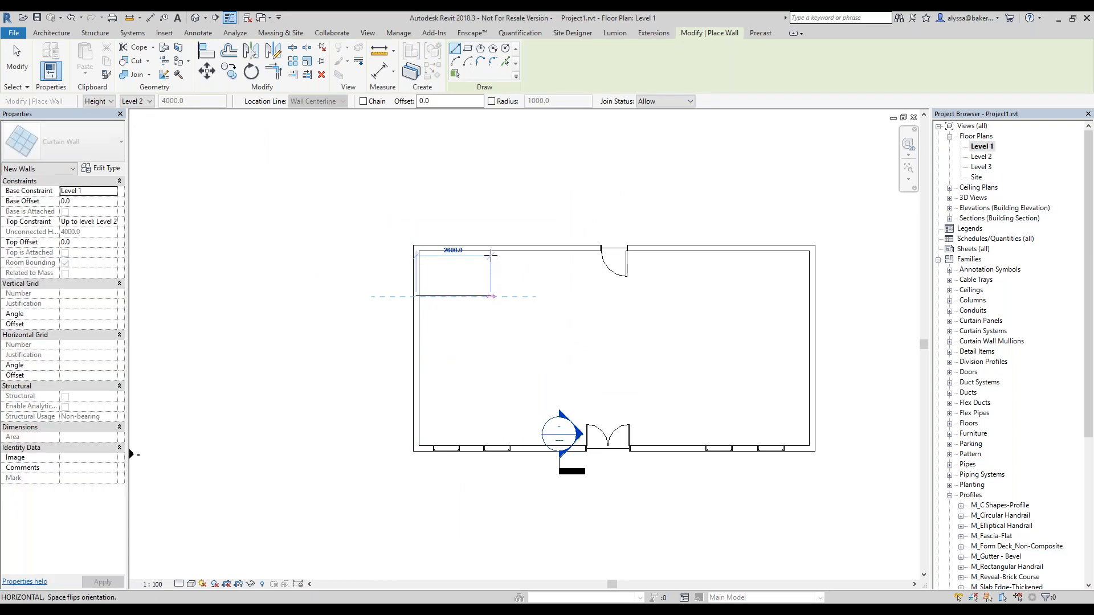
click(490, 295)
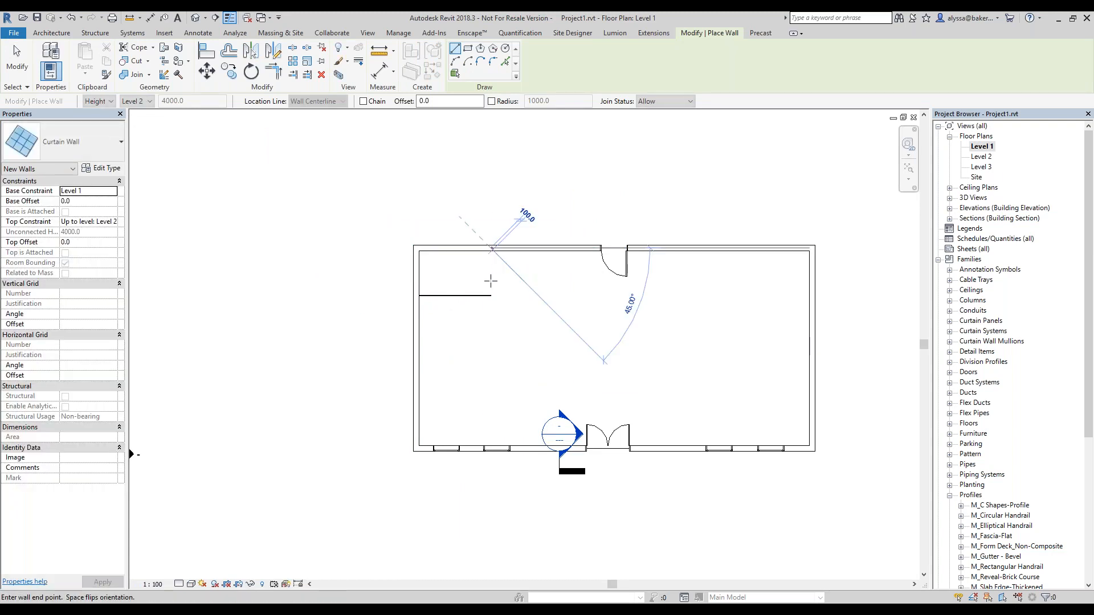
middle_drag(462, 325, 436, 374)
key(Escape)
Move the horizontal curtain wall down to about 2700 mm from the upper exterior wall
scroll(435, 329, up, 2)
click(435, 329)
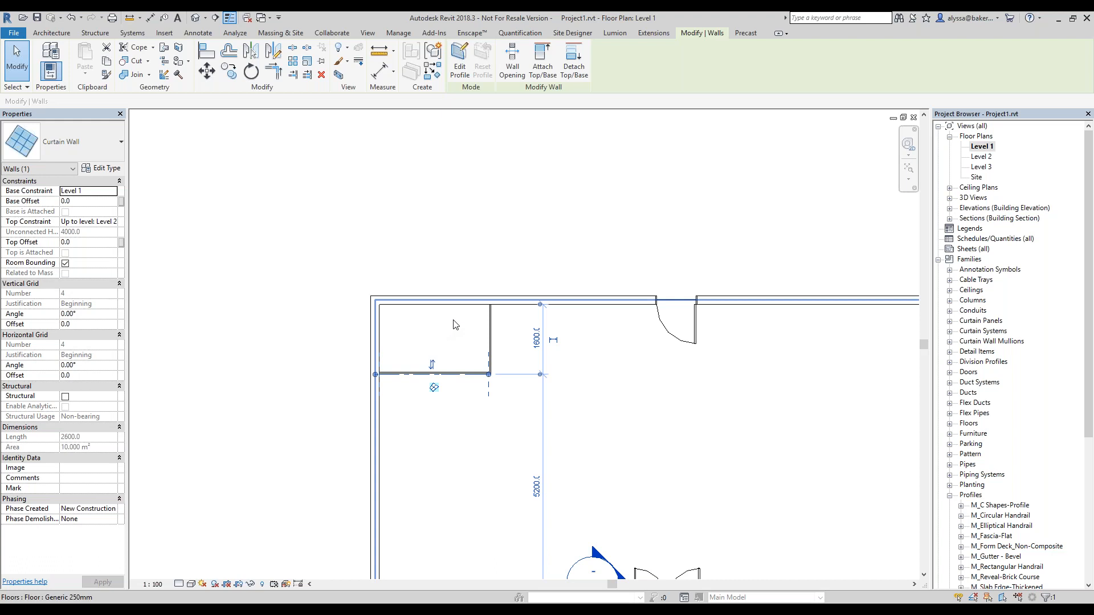
drag(461, 373, 461, 422)
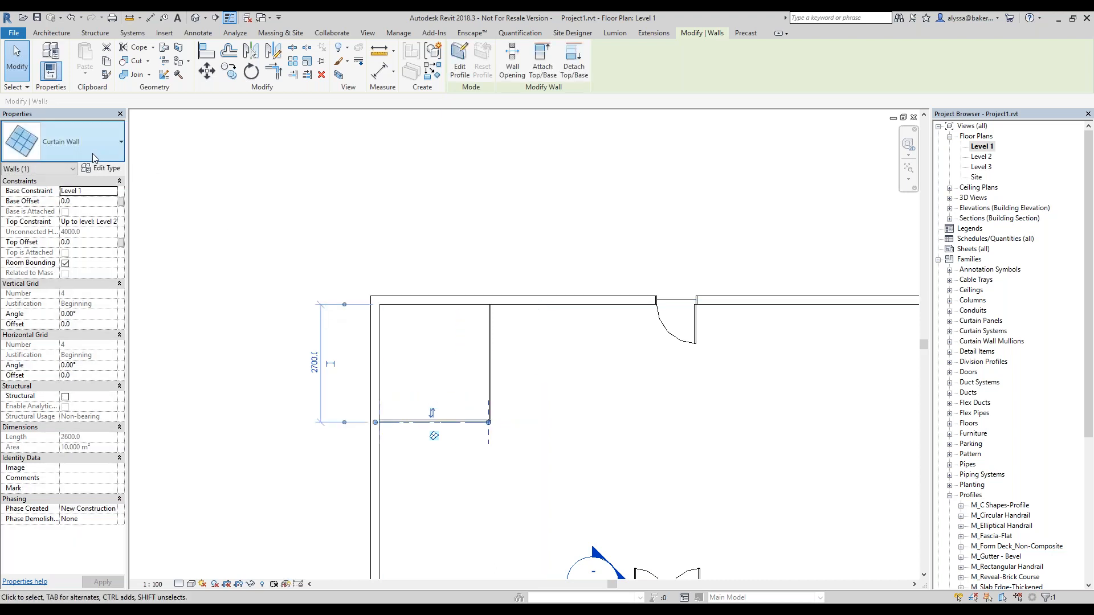
Duplicate the selected curtain wall's type under the name Balustrade and apply it to the wall
click(102, 169)
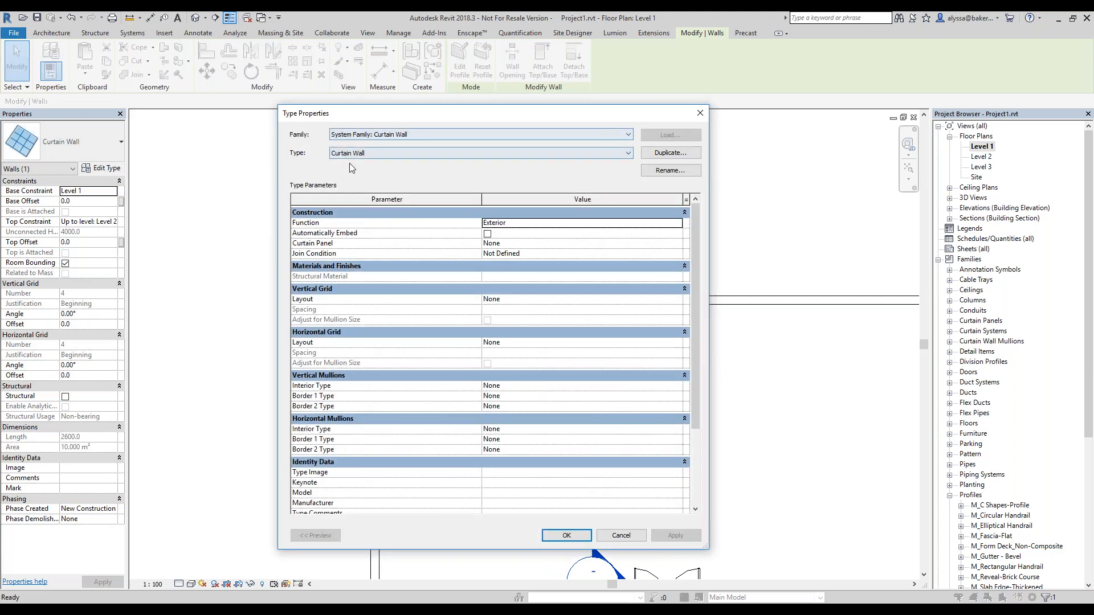
click(654, 154)
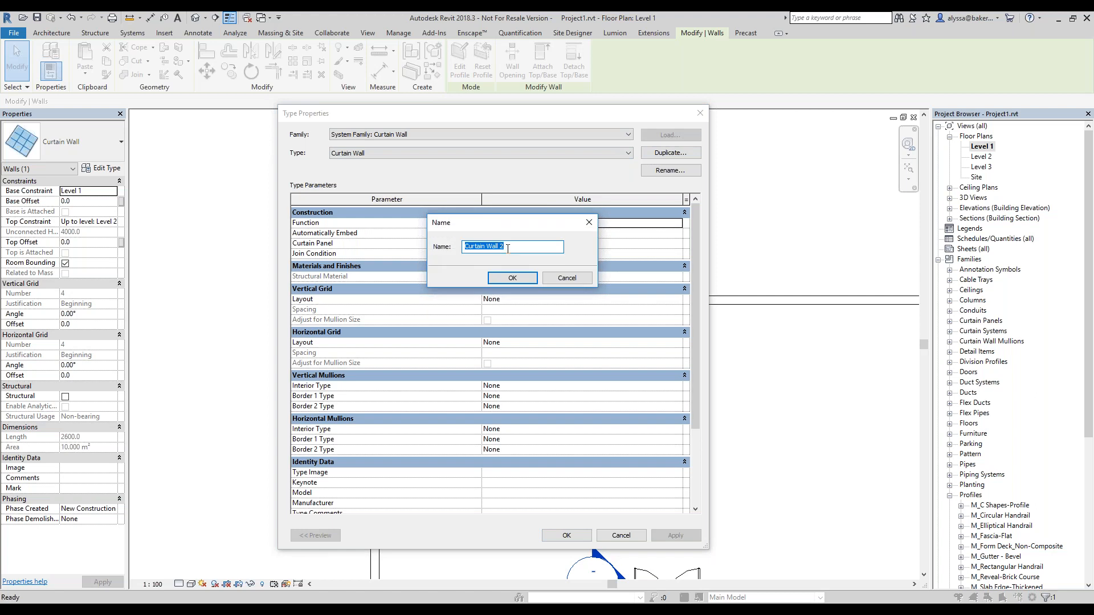
text(Balustrade)
click(501, 278)
click(567, 536)
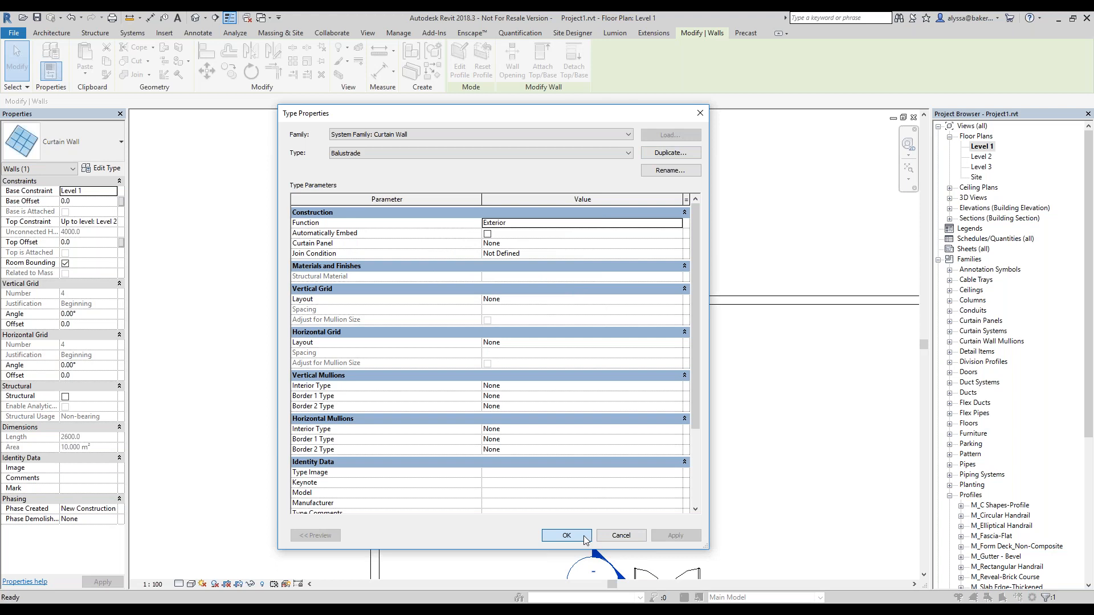
In the Level 2 floor plan, remove the custom railing along the balcony's outer edge
middle_drag(213, 199, 186, 225)
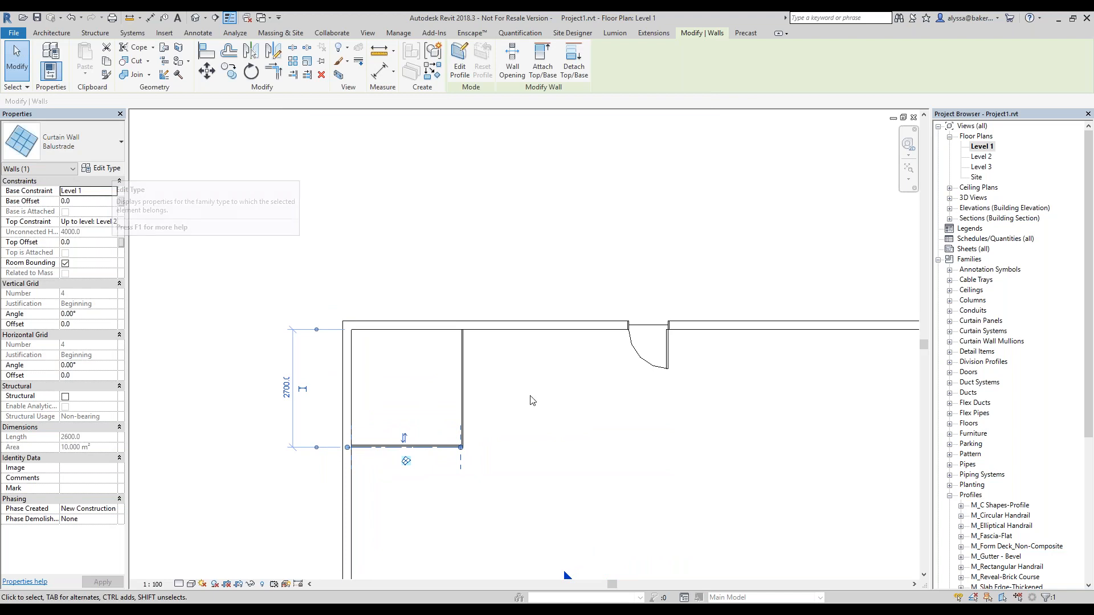
scroll(530, 400, down, 3)
scroll(536, 438, up, 3)
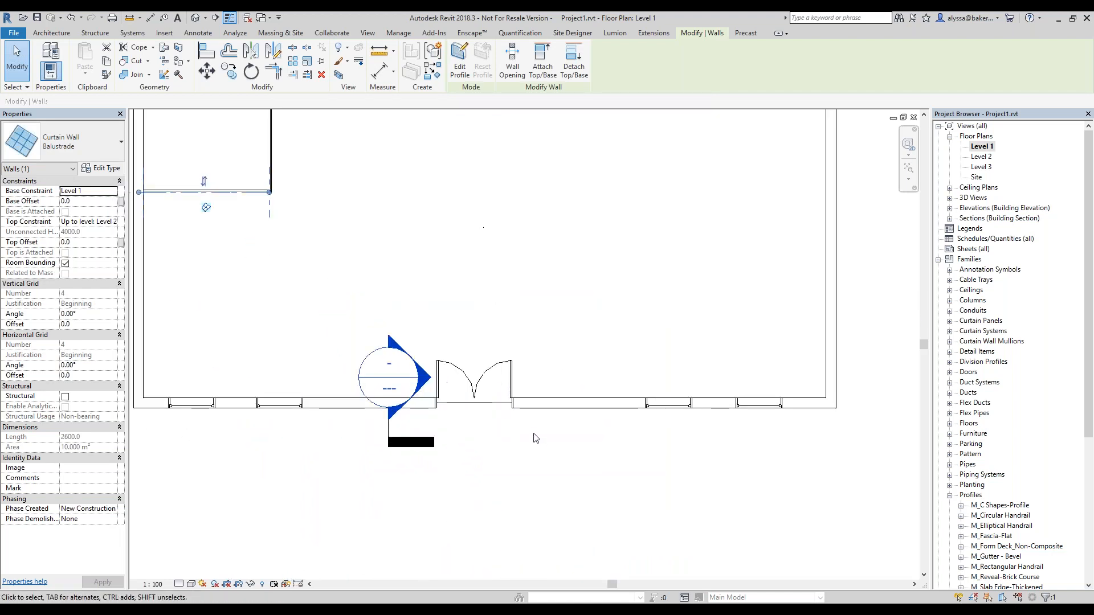
scroll(536, 437, down, 2)
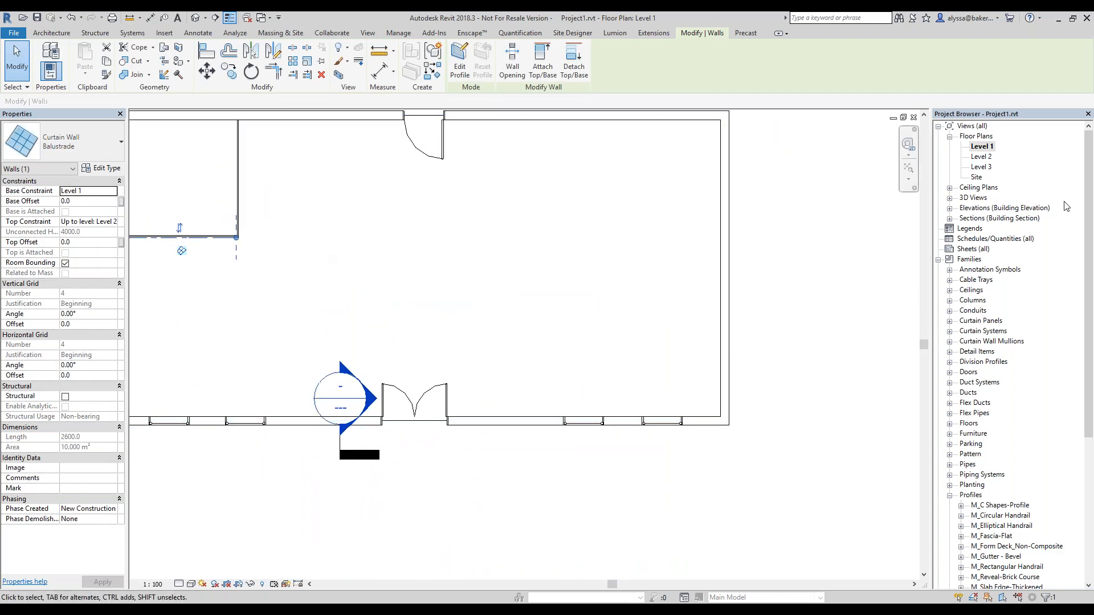
double_click(981, 157)
scroll(642, 361, up, 4)
scroll(582, 379, down, 1)
scroll(581, 379, down, 2)
middle_drag(750, 386, 567, 388)
click(566, 387)
click(568, 374)
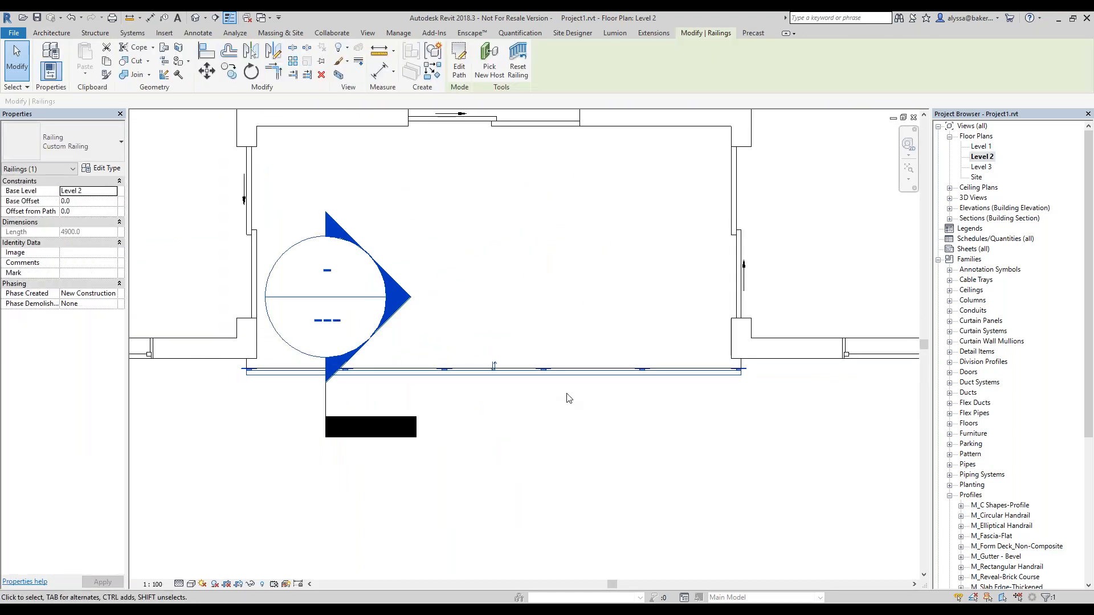
key(Escape)
Delete the building section cutting through the balcony, together with its view
click(370, 428)
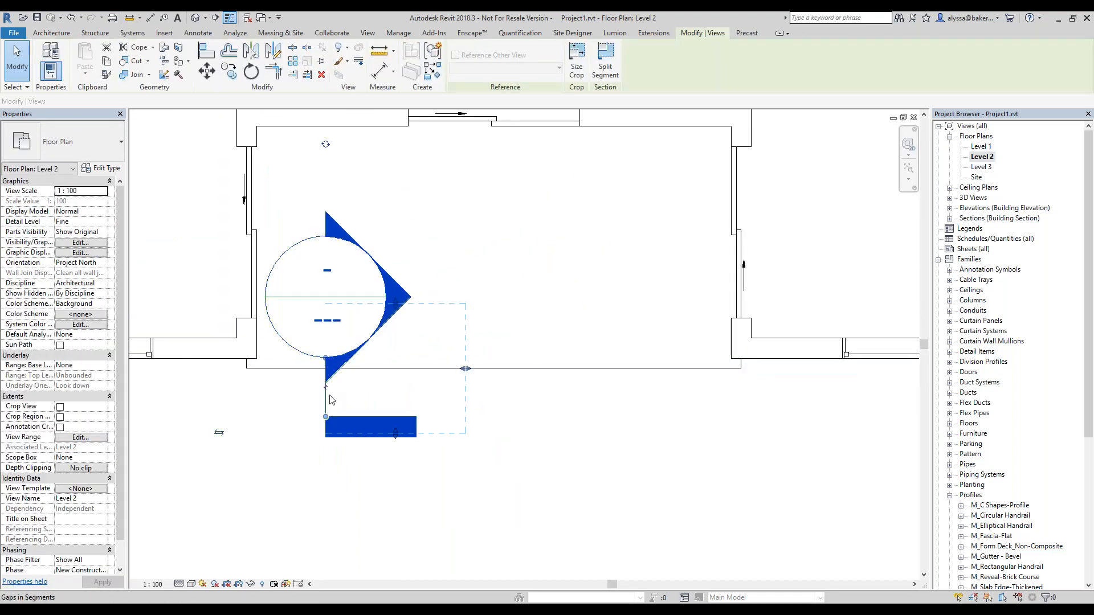
key(Delete)
click(588, 350)
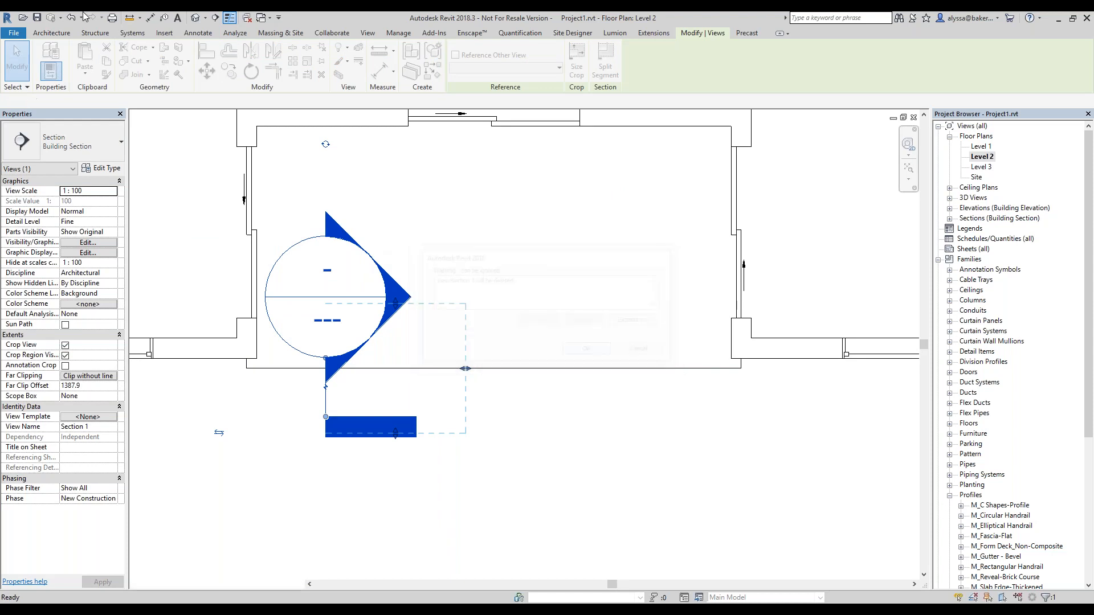
Start an architectural wall with the Curtain Wall type Balustrade, an Unconnected top constraint and a height of 900 mm
click(47, 73)
click(71, 94)
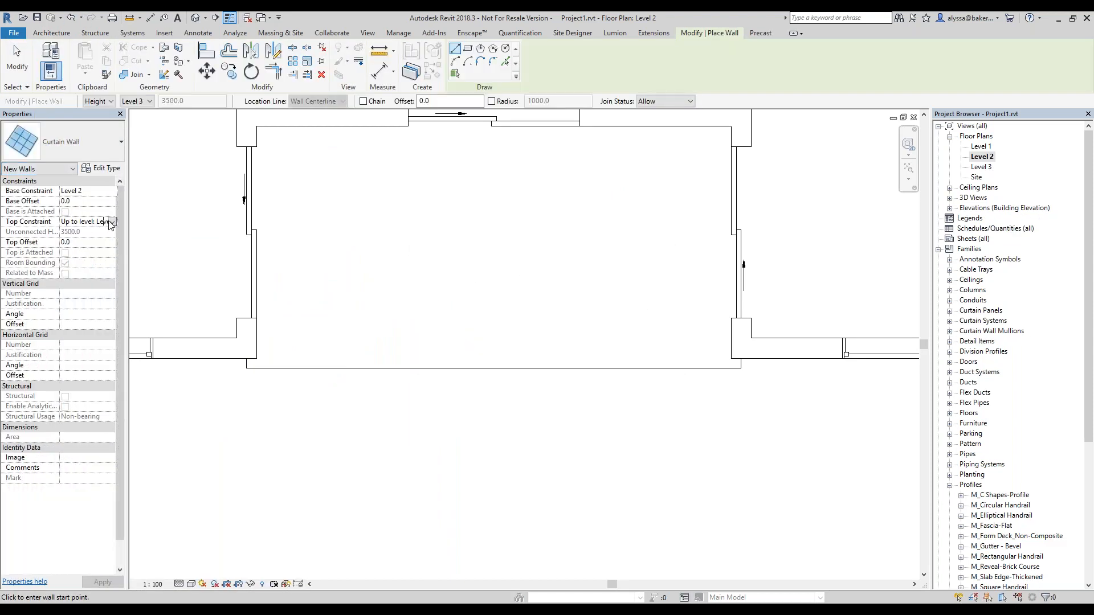
click(112, 222)
click(93, 137)
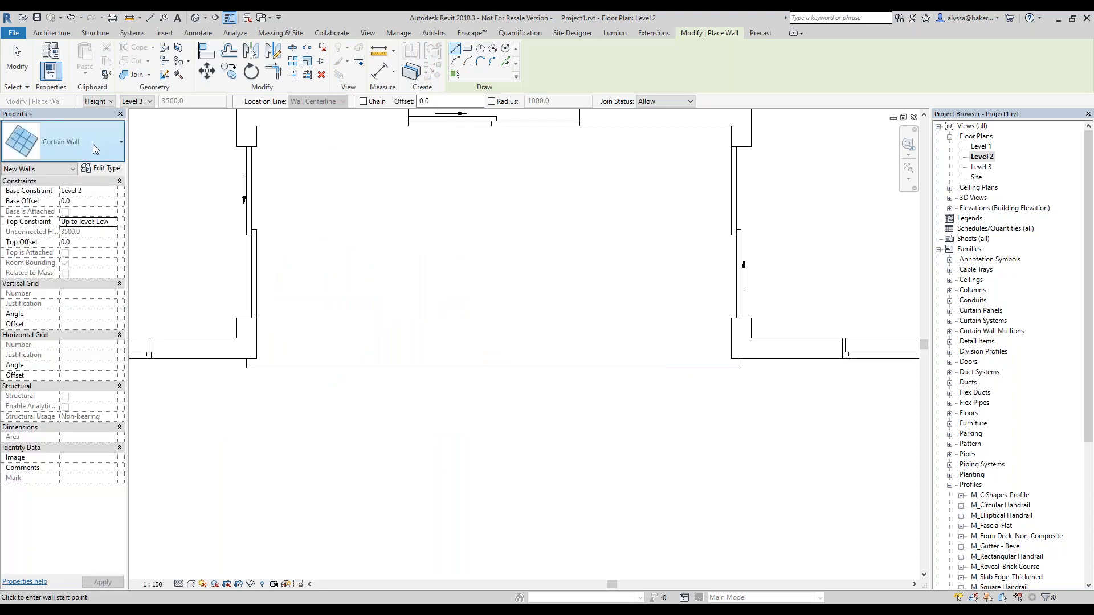
click(99, 150)
click(57, 328)
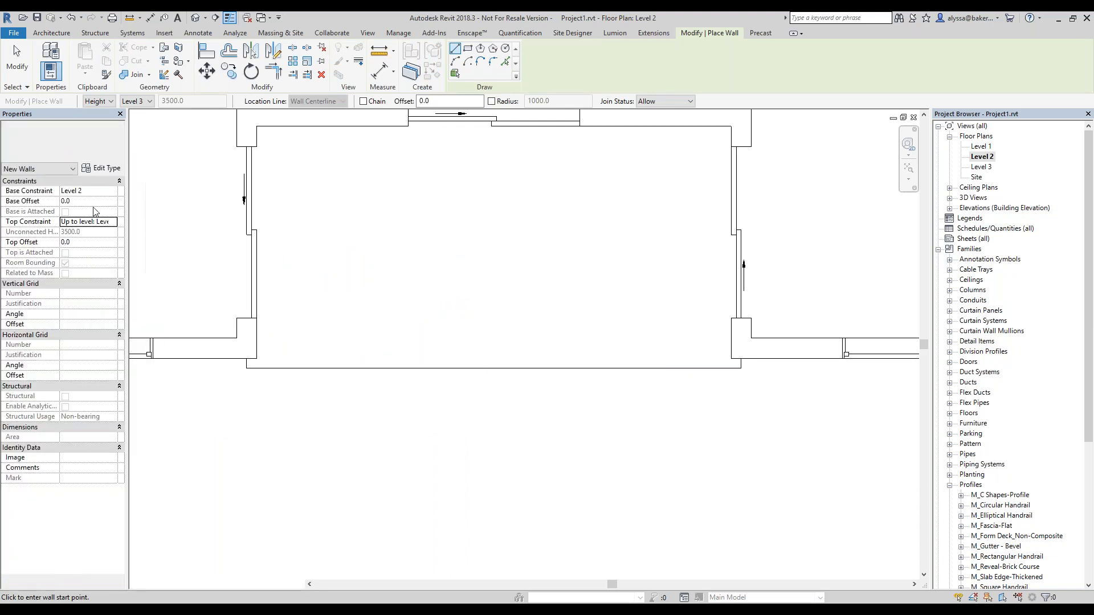
click(114, 222)
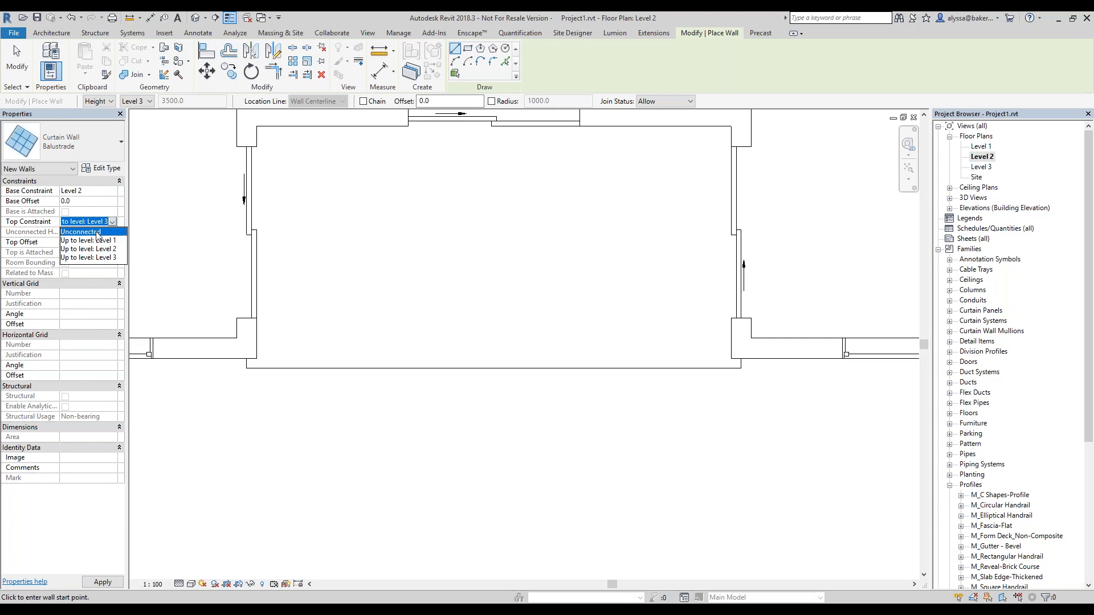
click(85, 232)
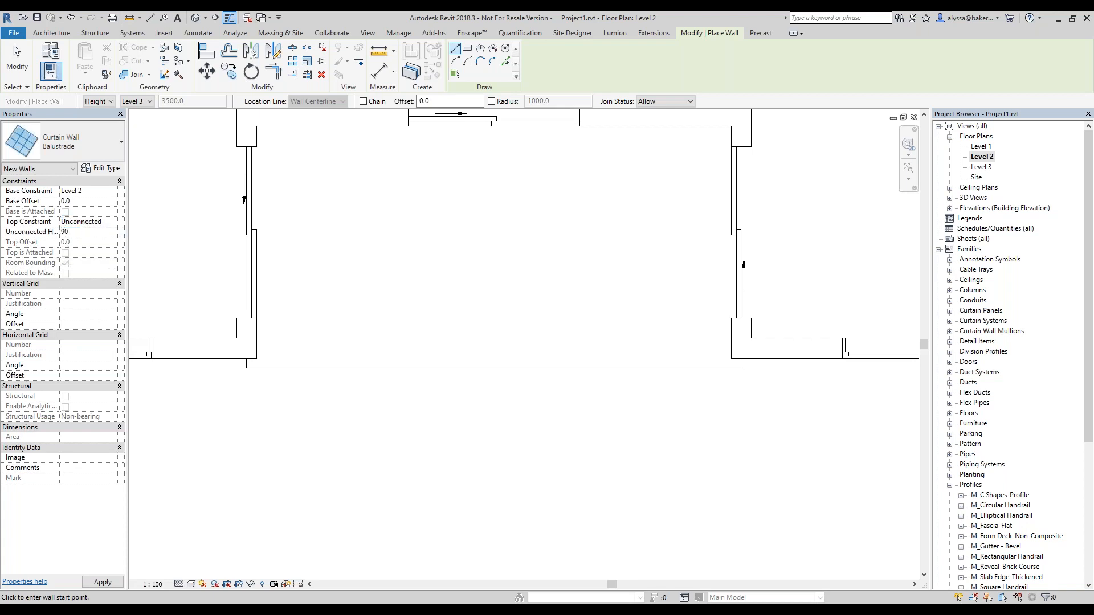
Draw the balustrade wall straight across the balcony opening between the two side walls, about 4700 mm long
click(257, 347)
click(732, 347)
key(Escape)
key(Escape)
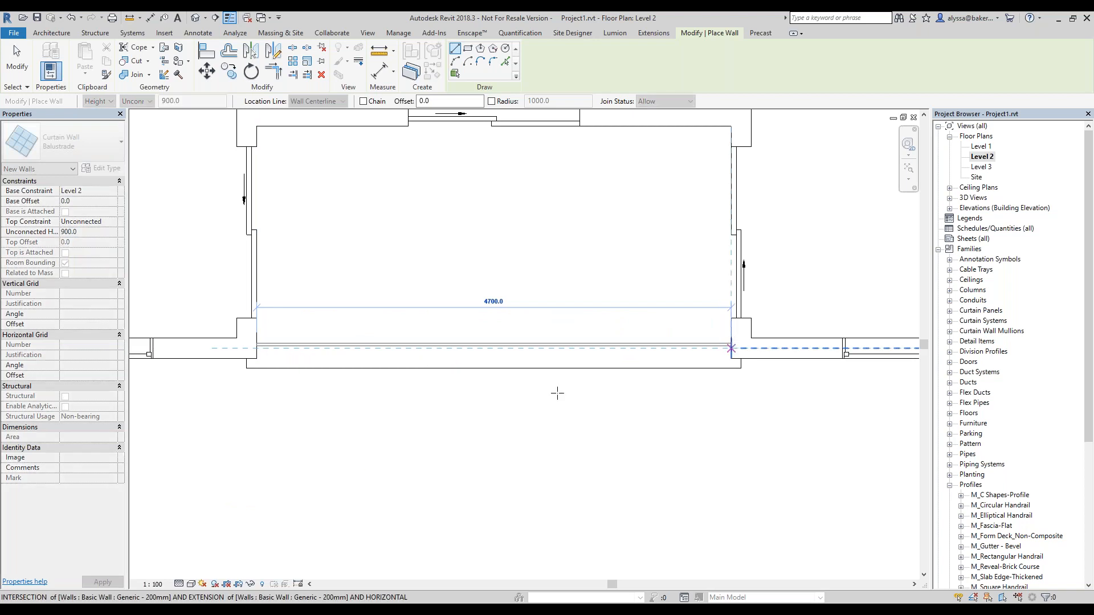
Open the Level 1 floor plan and look over the curtain walls in the building's corner
scroll(589, 394, down, 5)
click(981, 146)
double_click(978, 147)
middle_drag(443, 289, 613, 383)
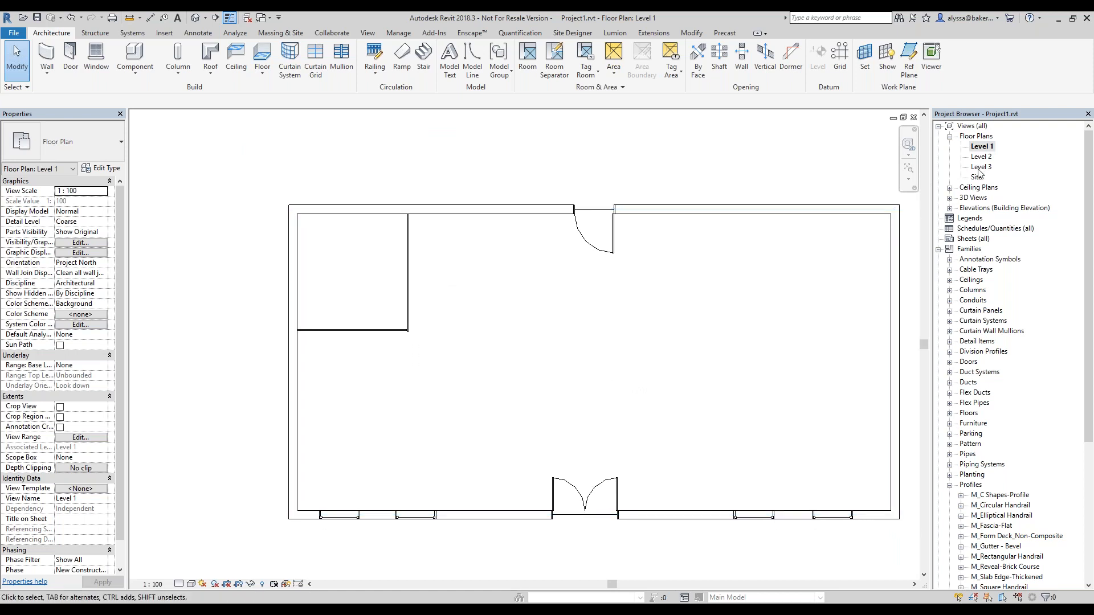
Open the default 3D view and examine the balustrade wall on the front balcony
click(196, 17)
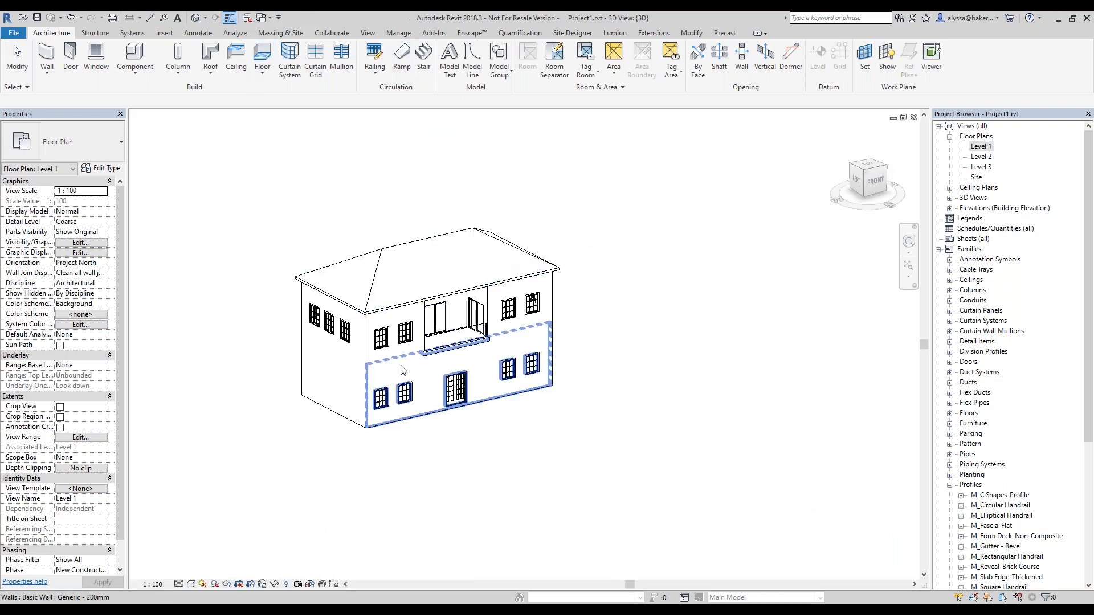
scroll(494, 346, up, 2)
click(468, 326)
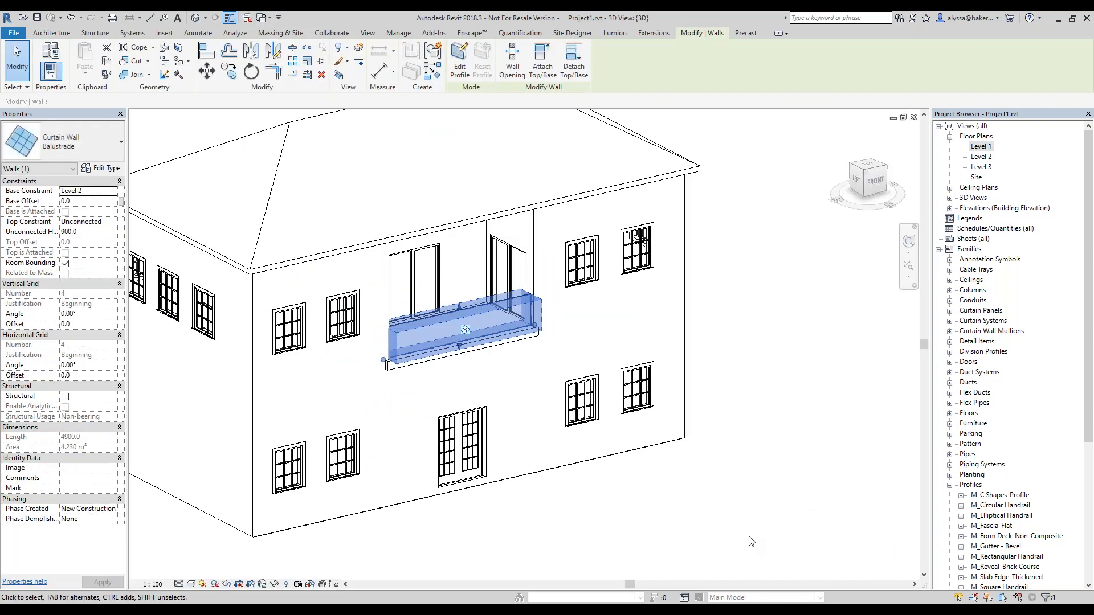
middle_drag(743, 541, 769, 518)
middle_drag(656, 480, 694, 454)
click(694, 455)
click(548, 297)
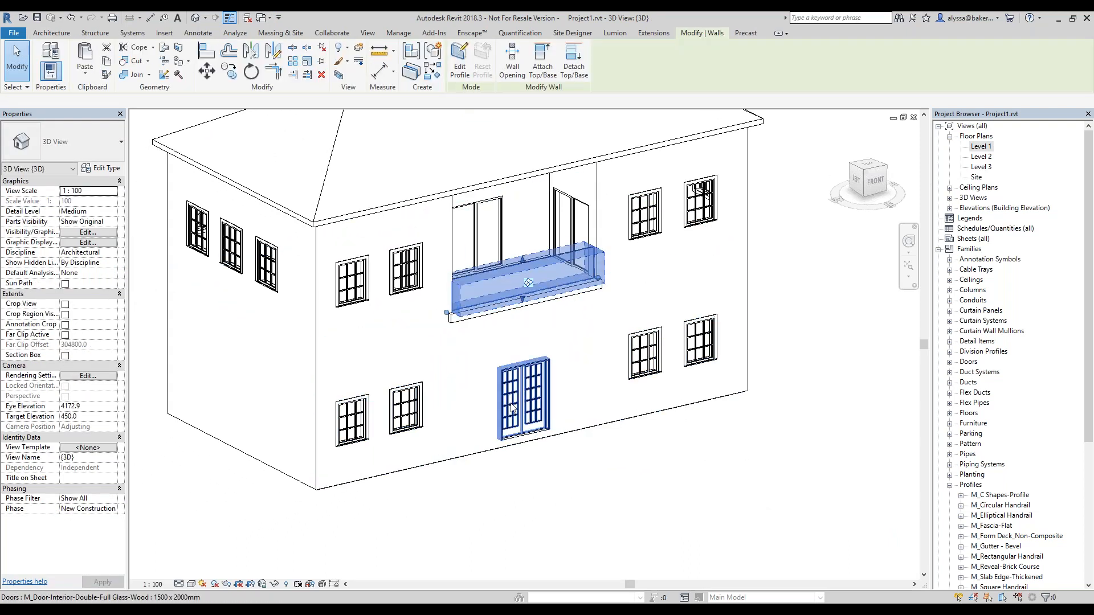
scroll(982, 453, down, 3)
scroll(997, 435, up, 3)
Start a new schedule and choose Walls as its category
right_click(975, 229)
click(990, 237)
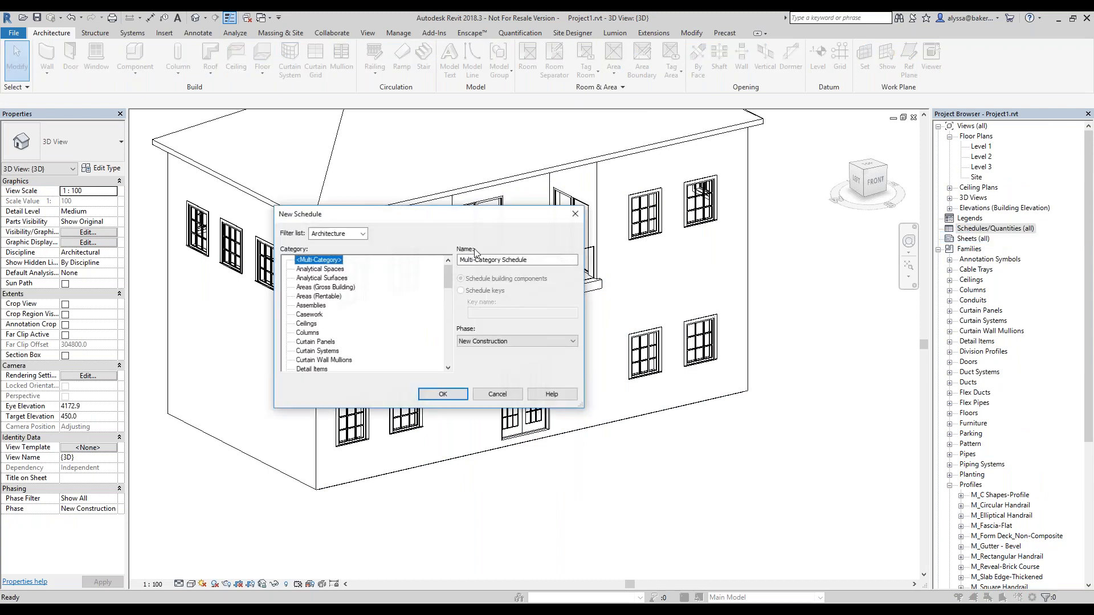
drag(447, 222, 529, 201)
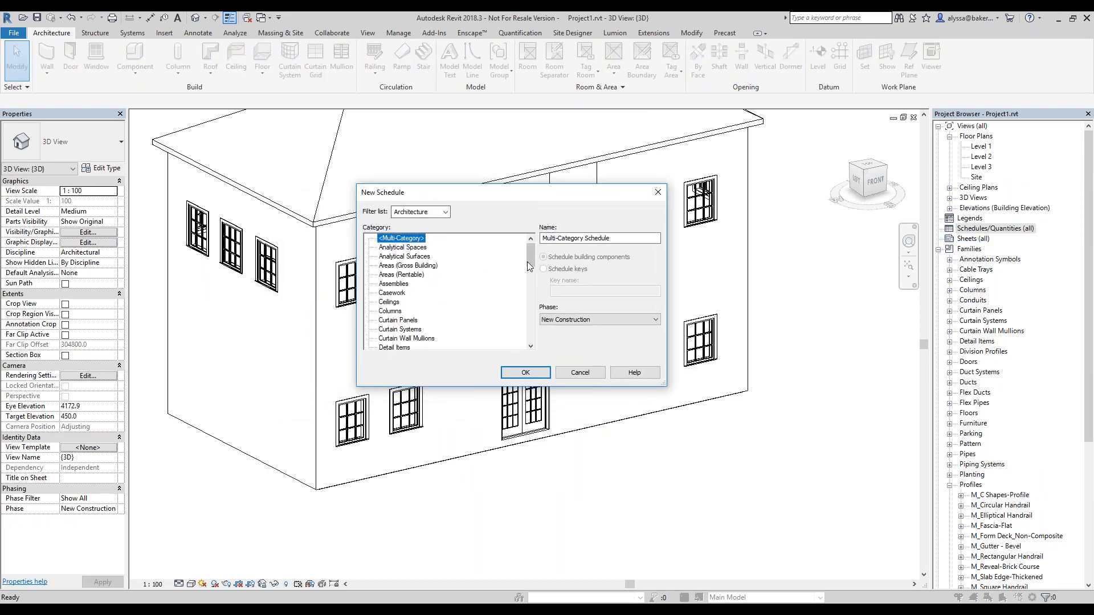
drag(528, 267, 531, 275)
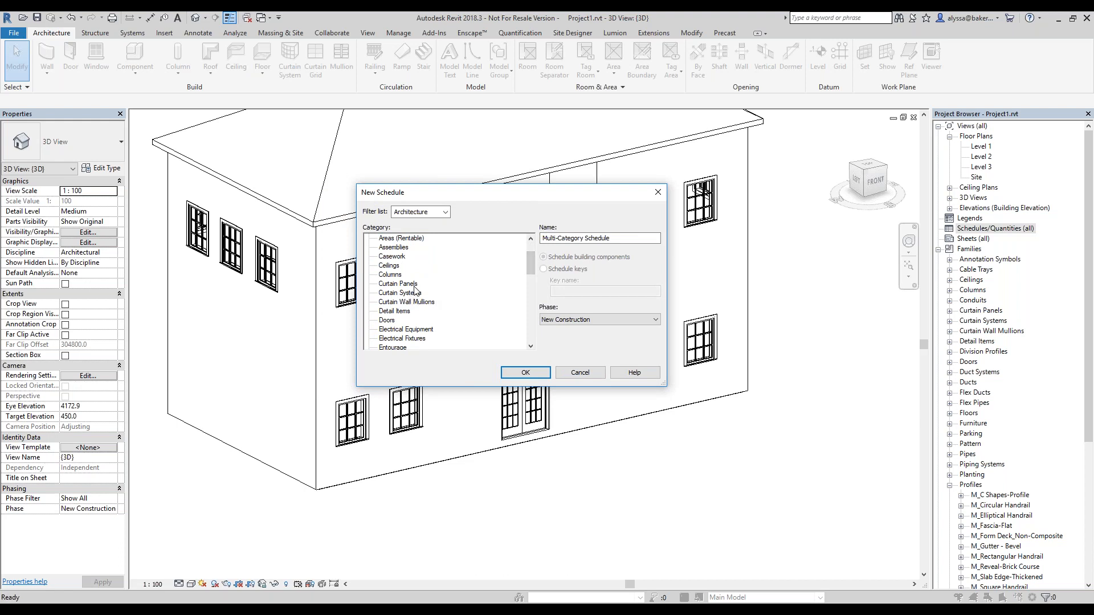
scroll(522, 273, down, 10)
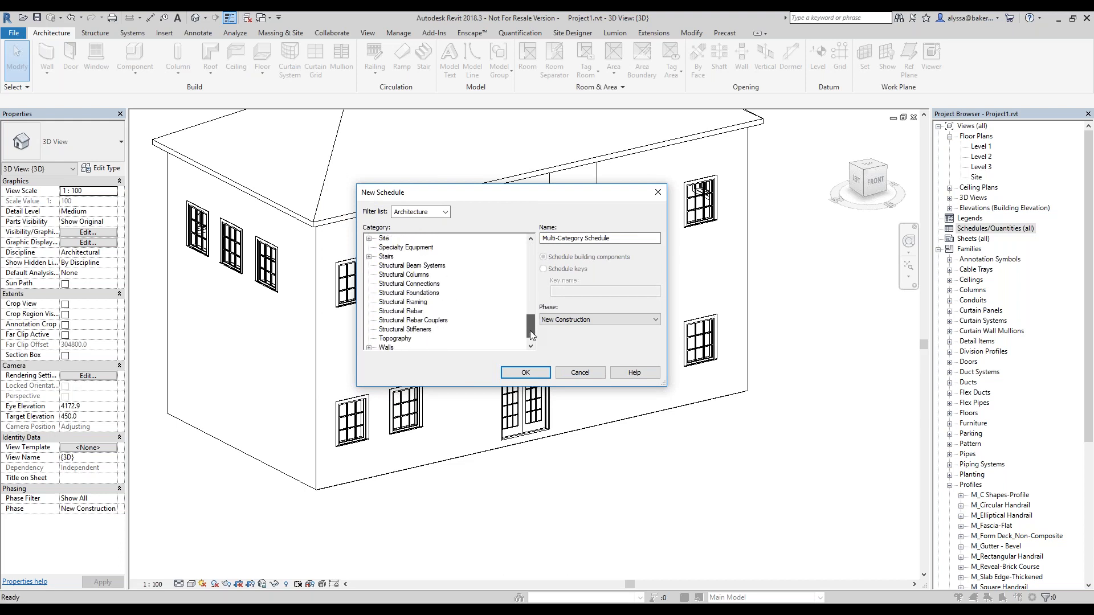
click(386, 331)
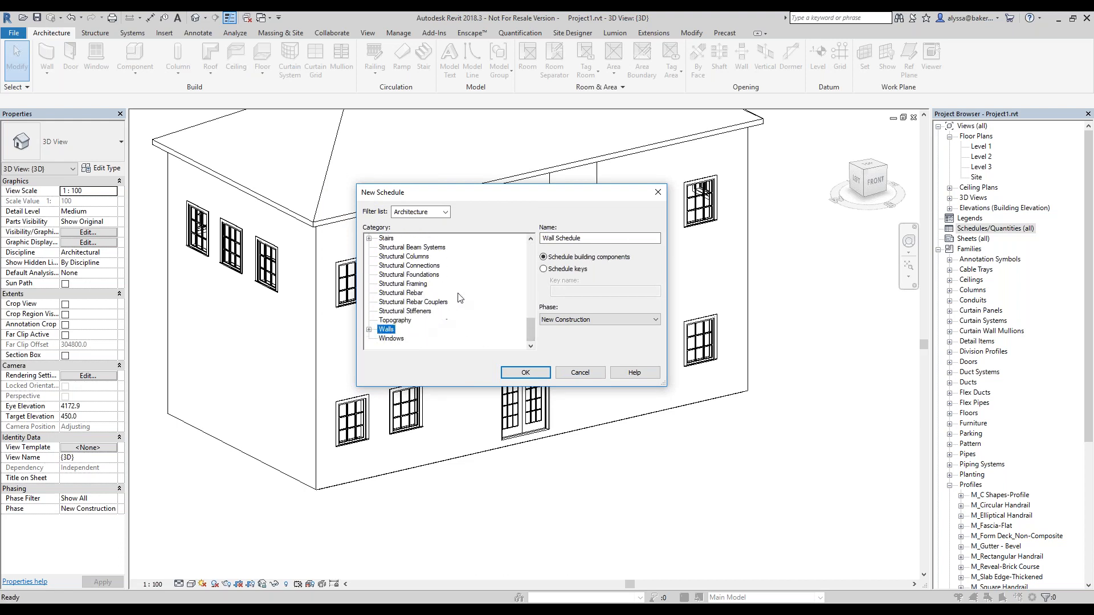
mouse_move(532, 332)
mouse_down()
mouse_move(532, 314)
mouse_move(533, 335)
mouse_up()
Replace Wall with Balustrade in the schedule's name, keep the New Construction phase and create the schedule
click(561, 320)
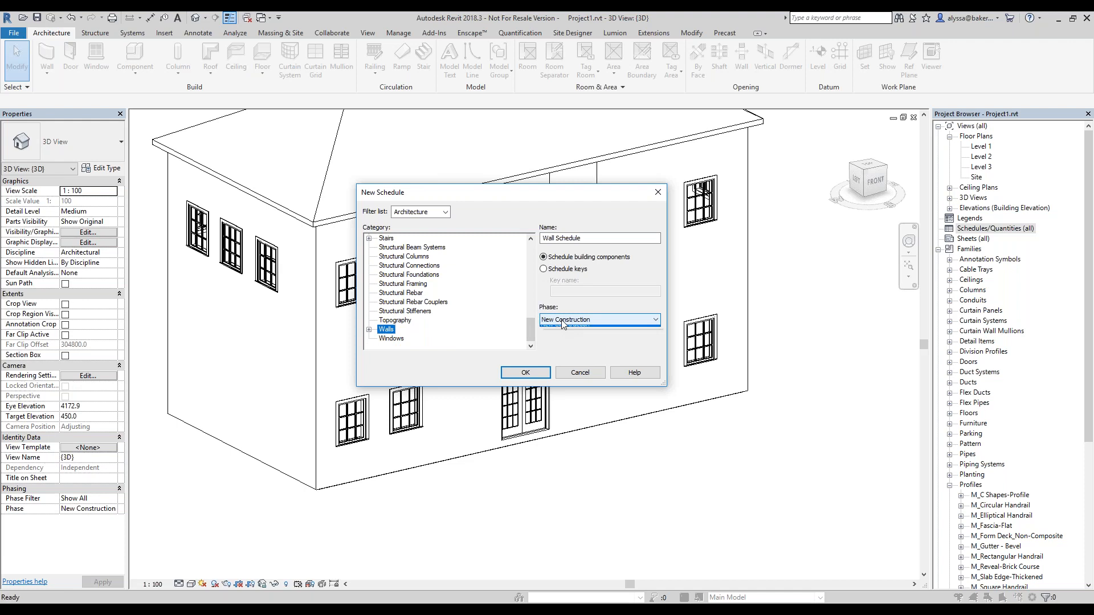
click(565, 338)
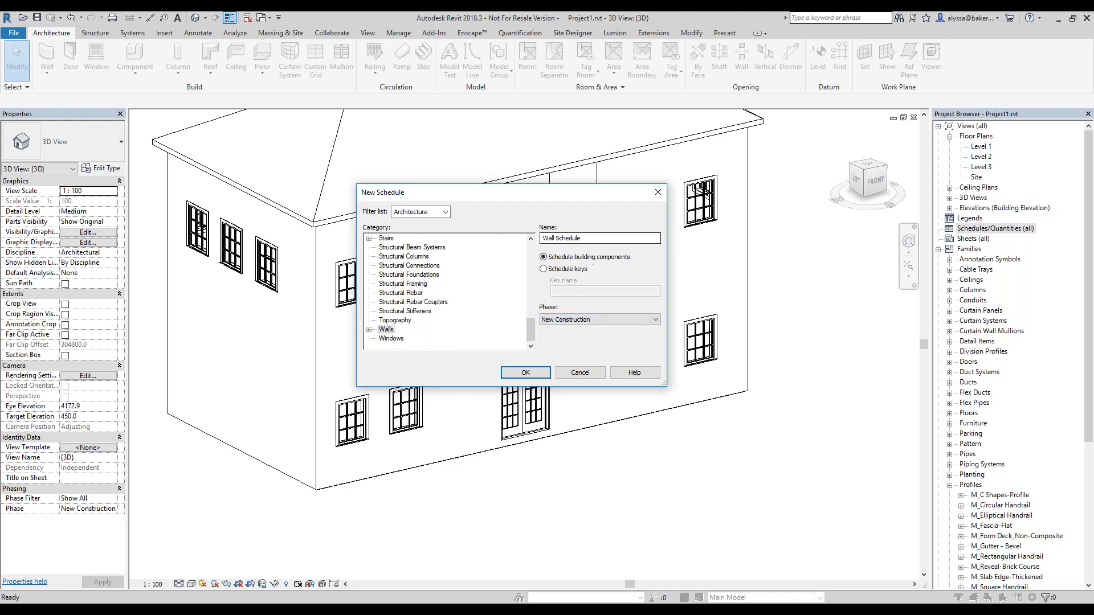
double_click(549, 238)
text(Balustrade)
text(l)
click(525, 372)
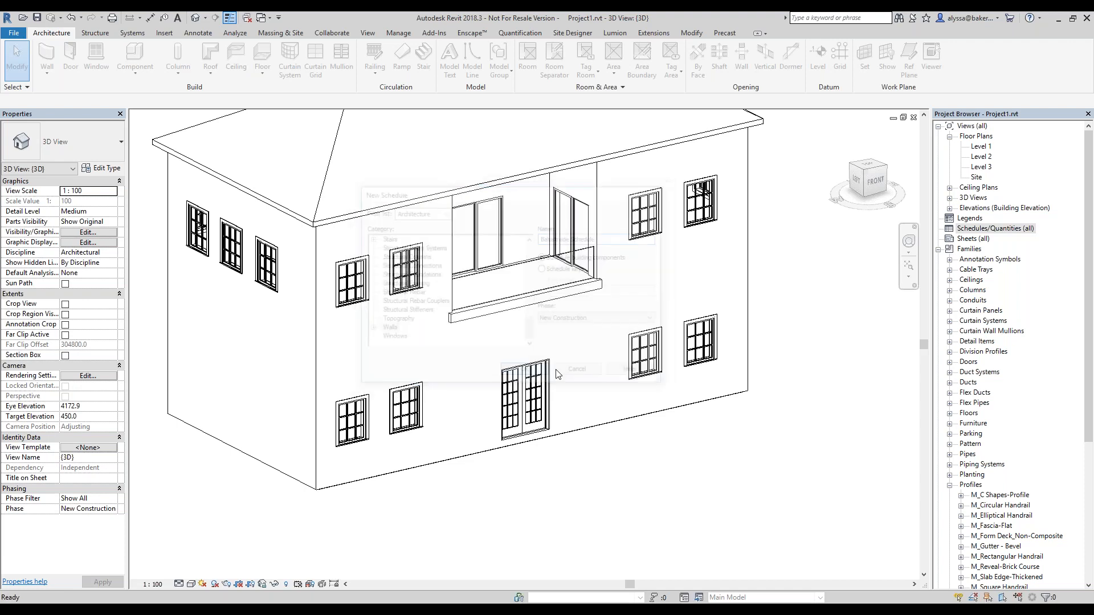
Add the Family and Type, Type and Width fields to the balustrade schedule
drag(806, 130, 361, 148)
drag(471, 237, 473, 312)
click(381, 256)
click(492, 218)
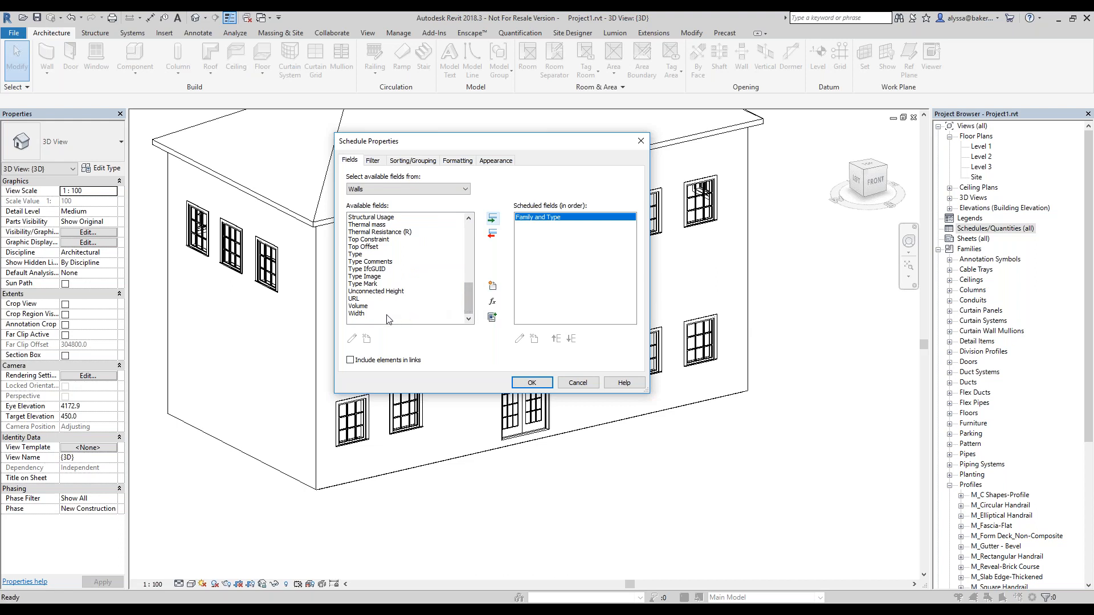
click(364, 254)
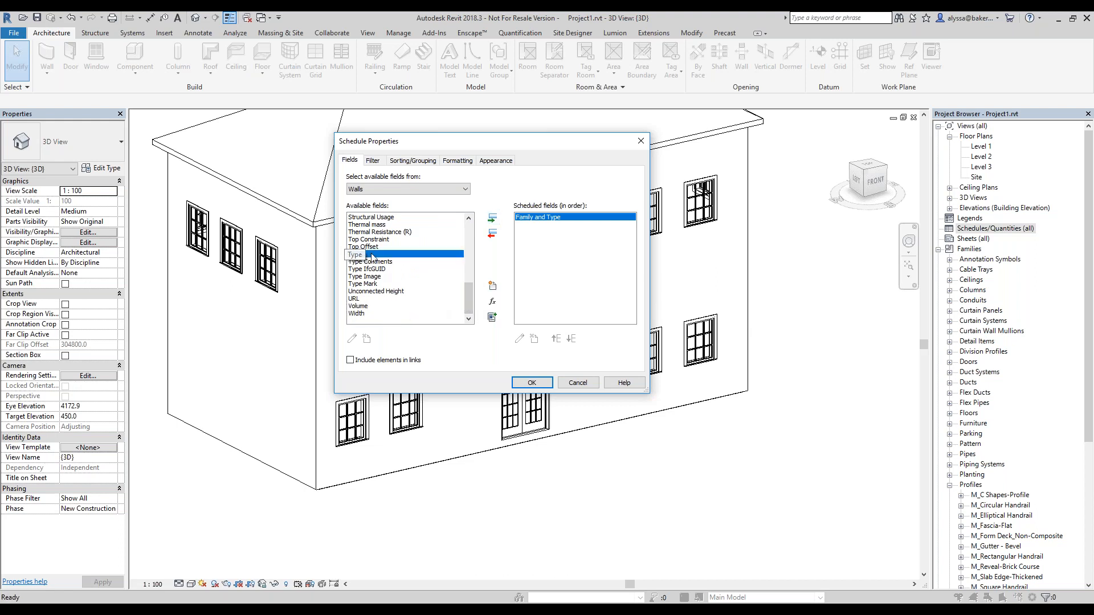
click(492, 219)
click(371, 314)
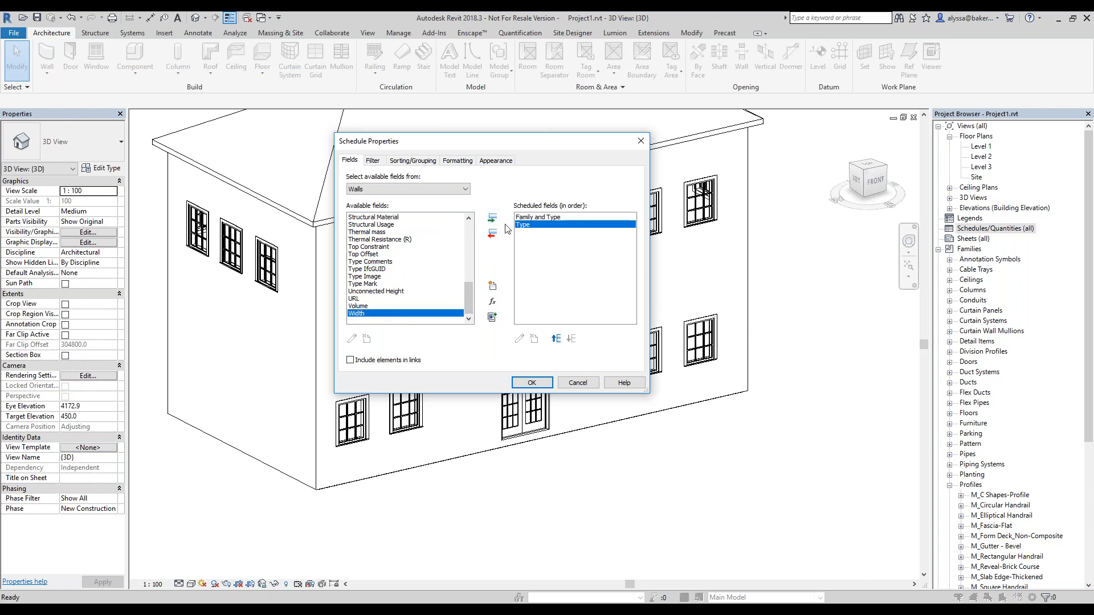
click(492, 219)
Add the Area and Cost fields to the balustrade schedule
drag(466, 295, 469, 234)
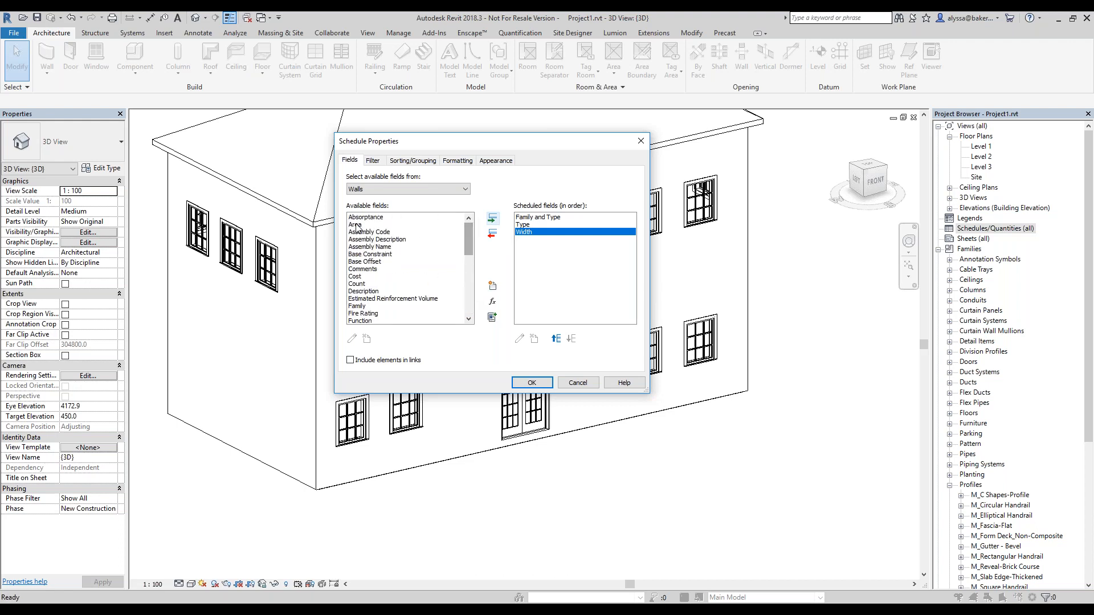
click(459, 224)
click(493, 219)
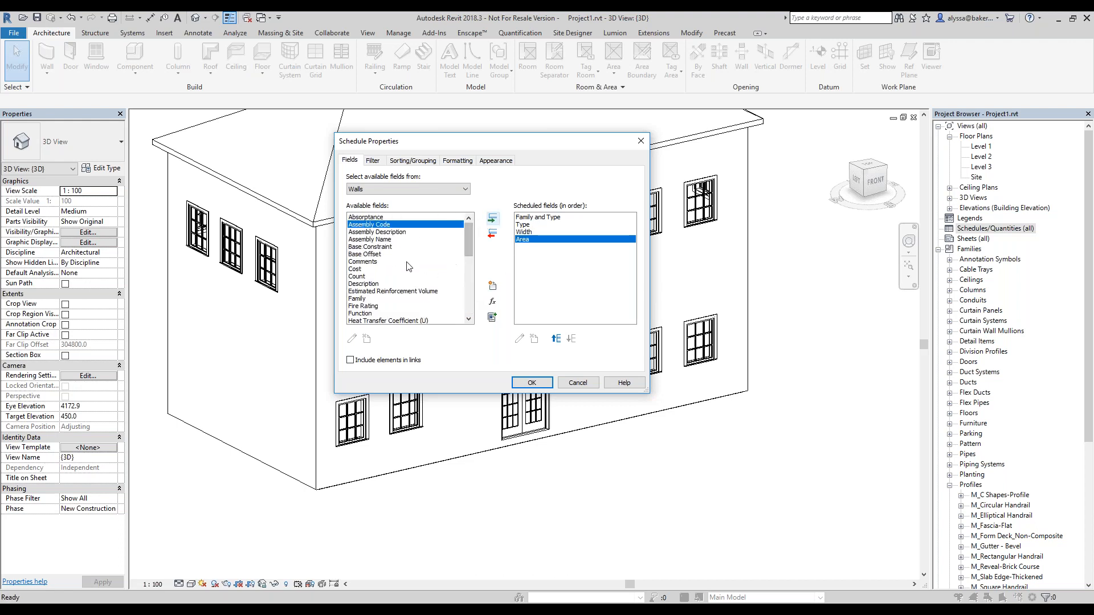
click(359, 270)
click(492, 219)
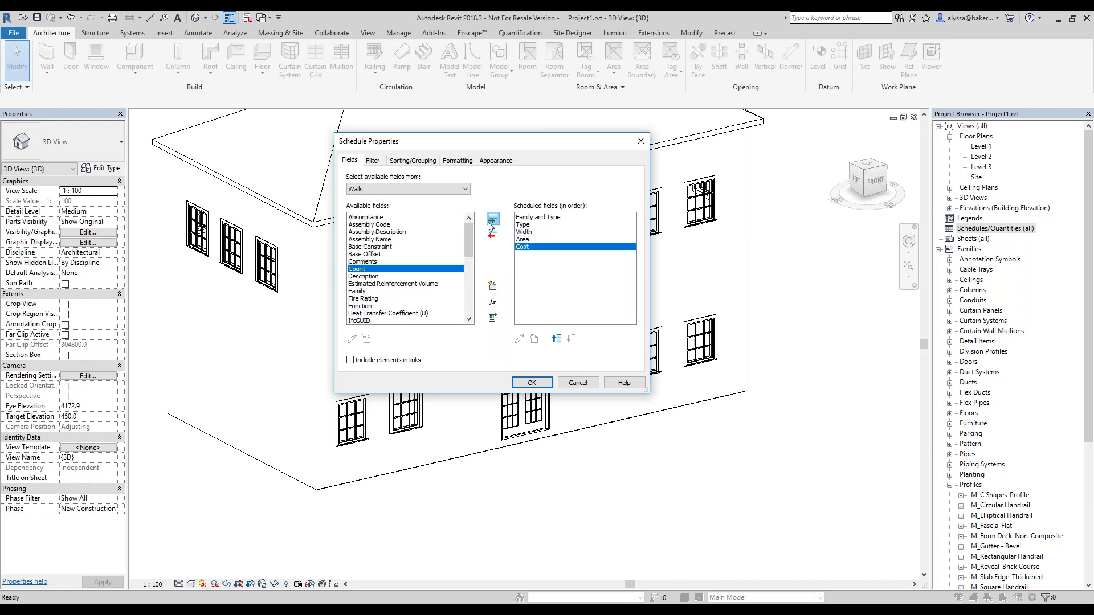
Examine which scheduled fields are offered as filter criteria, comparing them with the schedule's field list and sorting options
click(374, 161)
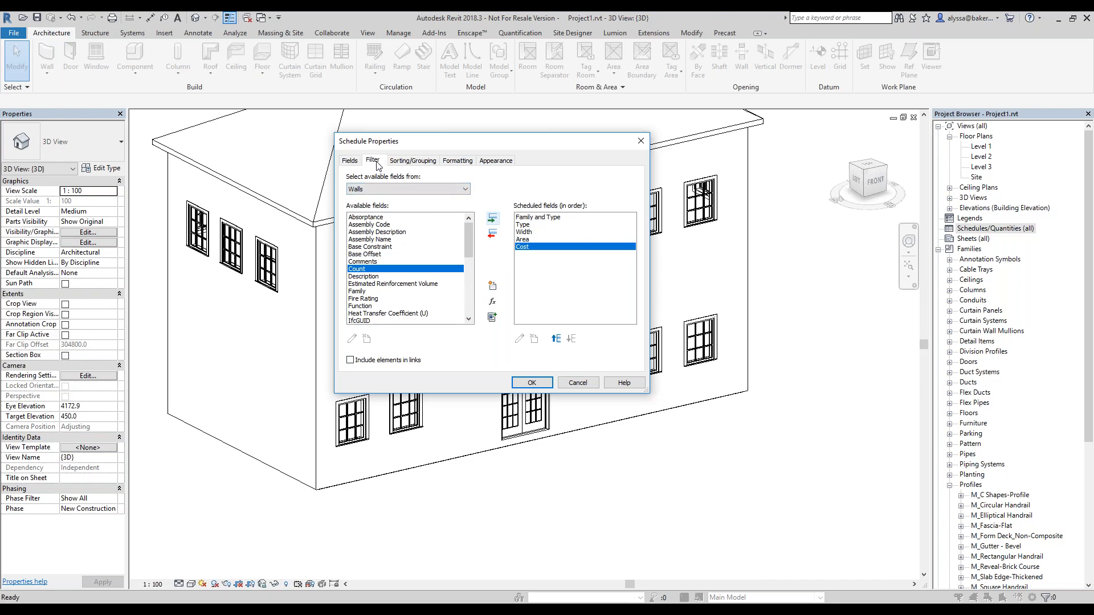
click(406, 180)
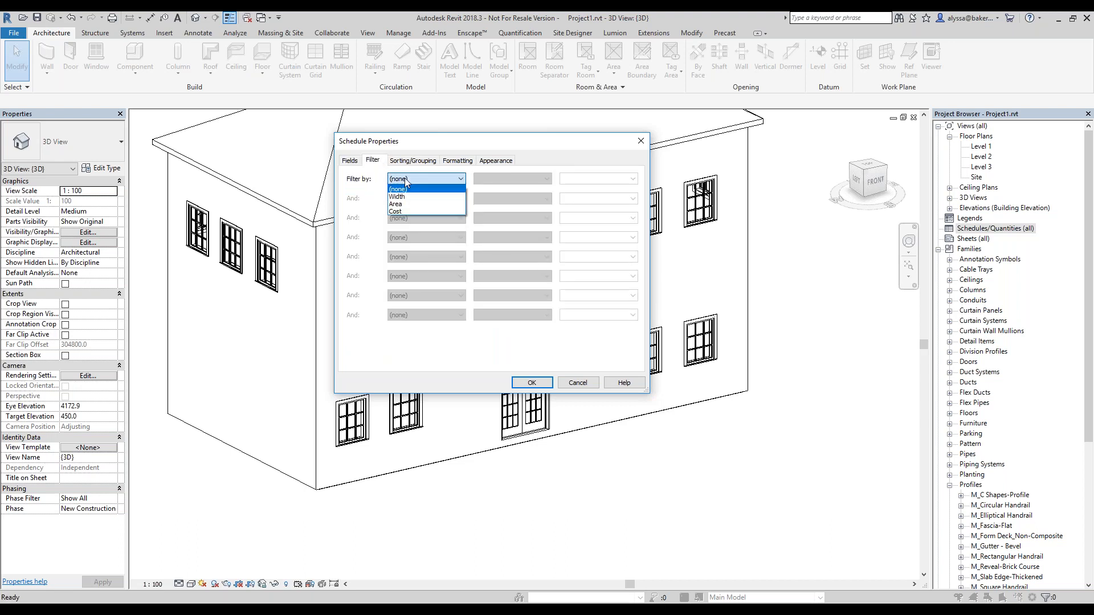
click(350, 160)
click(350, 161)
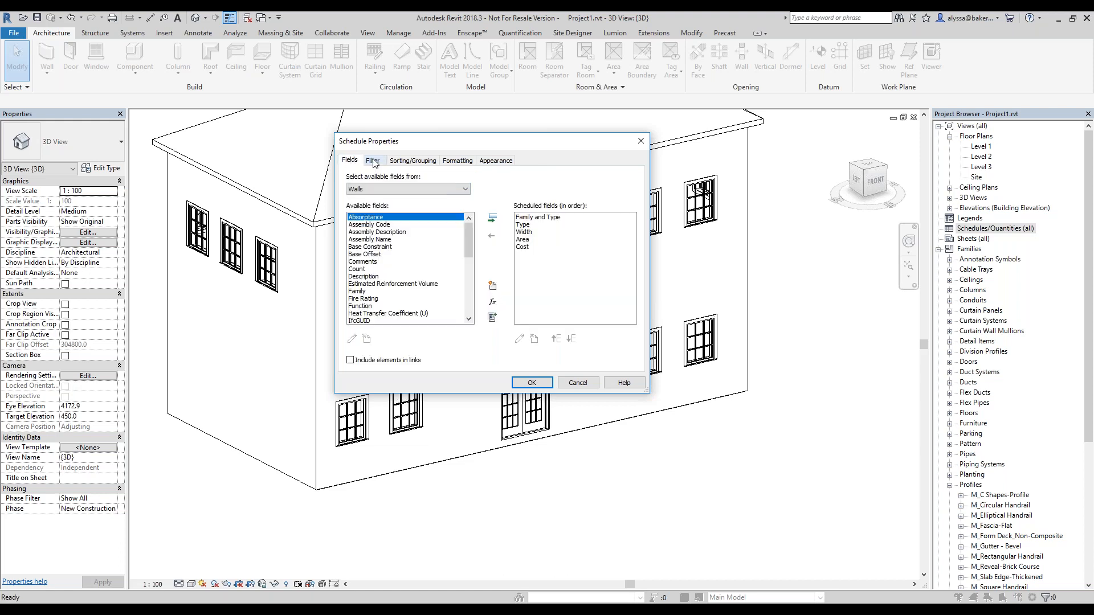
drag(469, 244, 474, 272)
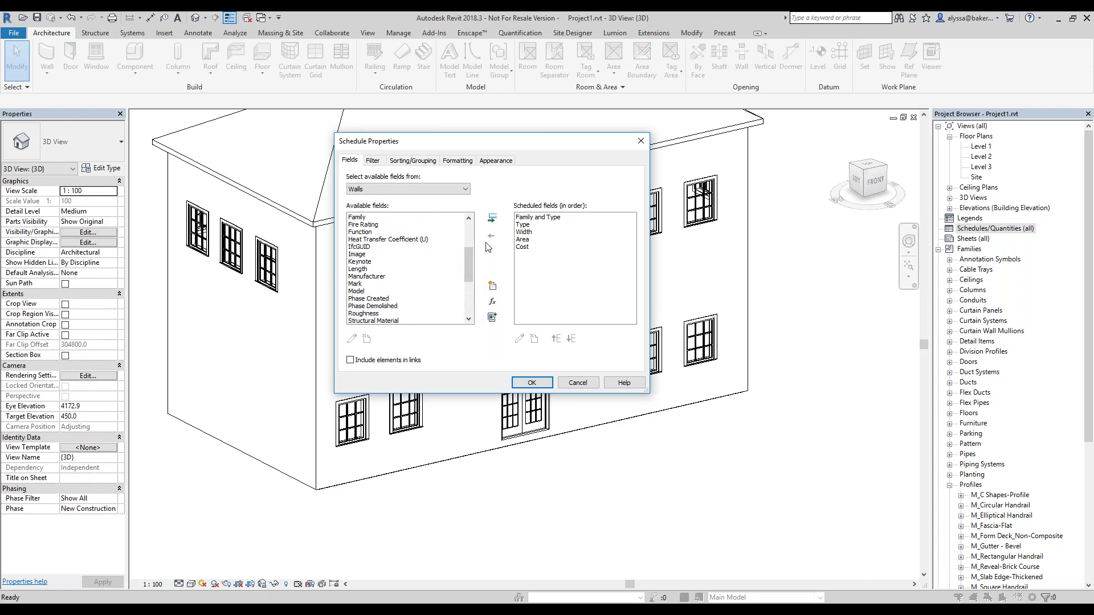
click(373, 161)
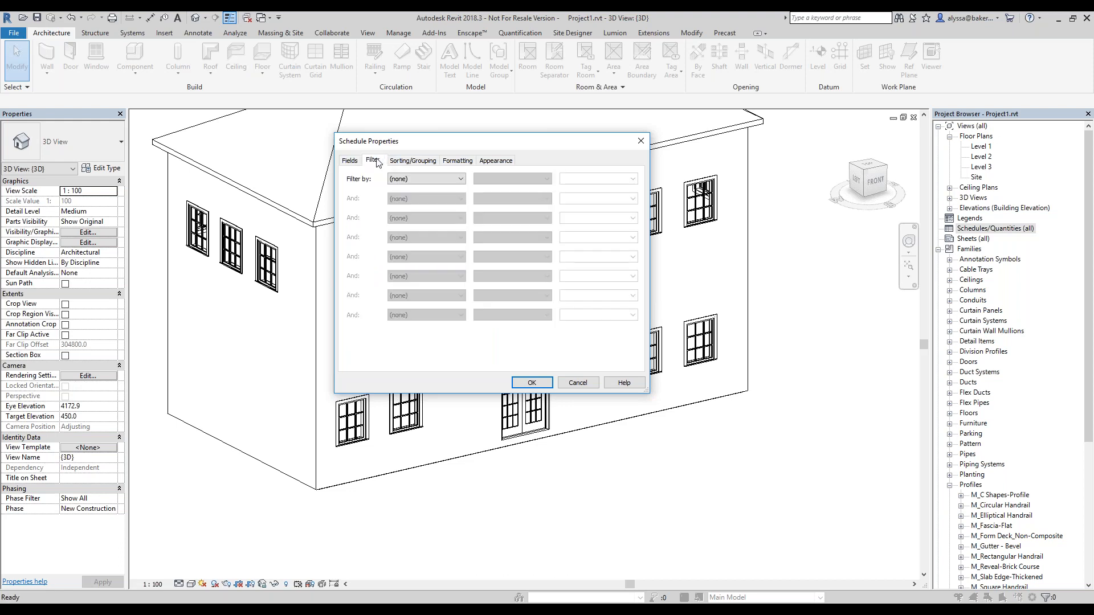
click(425, 182)
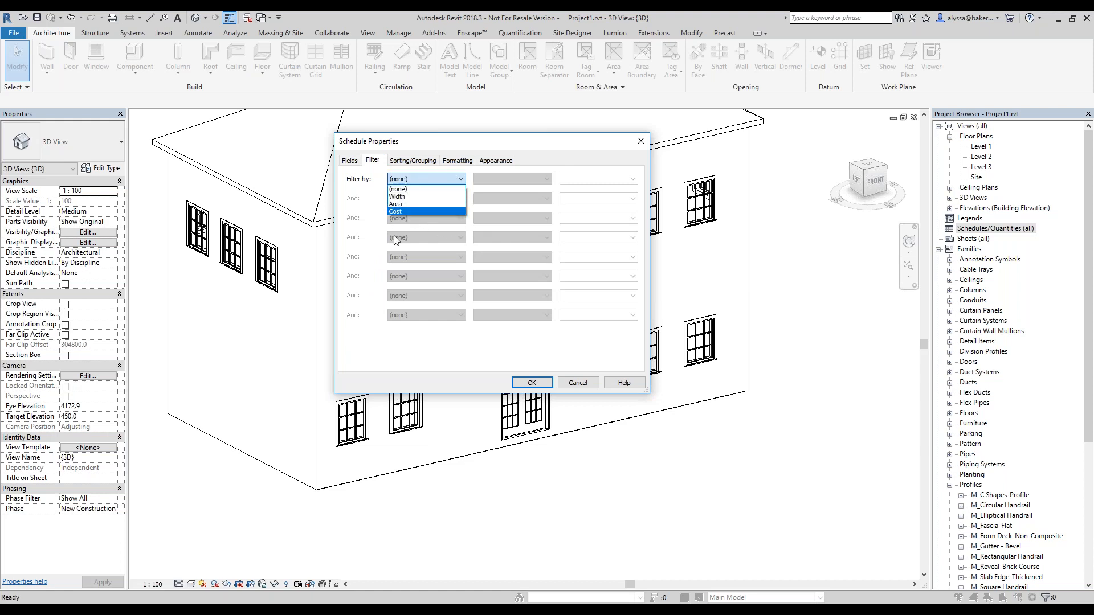
click(415, 164)
click(414, 163)
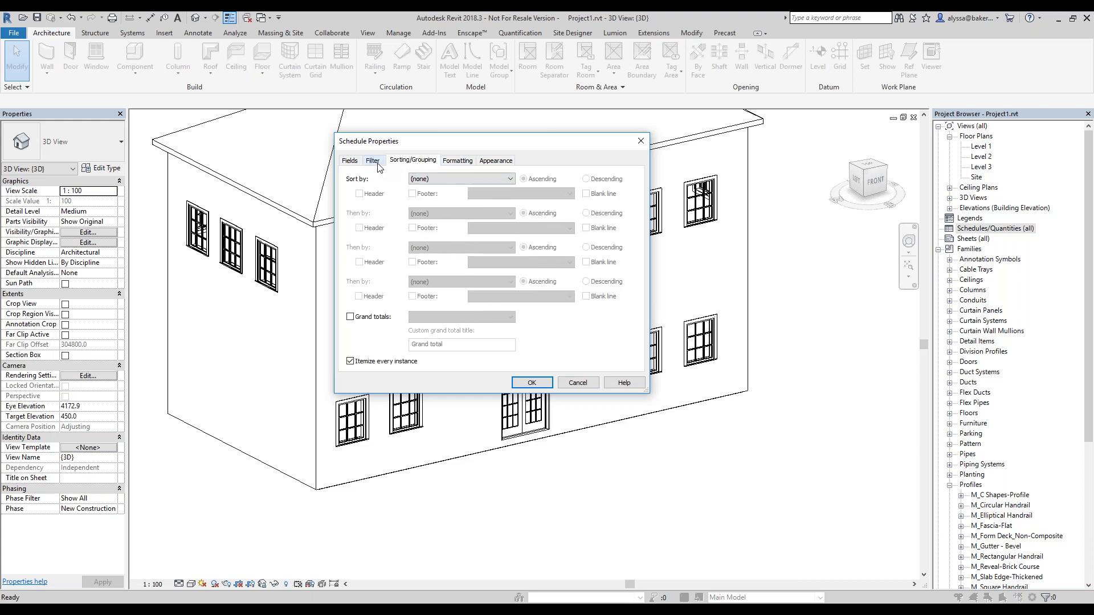
click(373, 161)
click(399, 180)
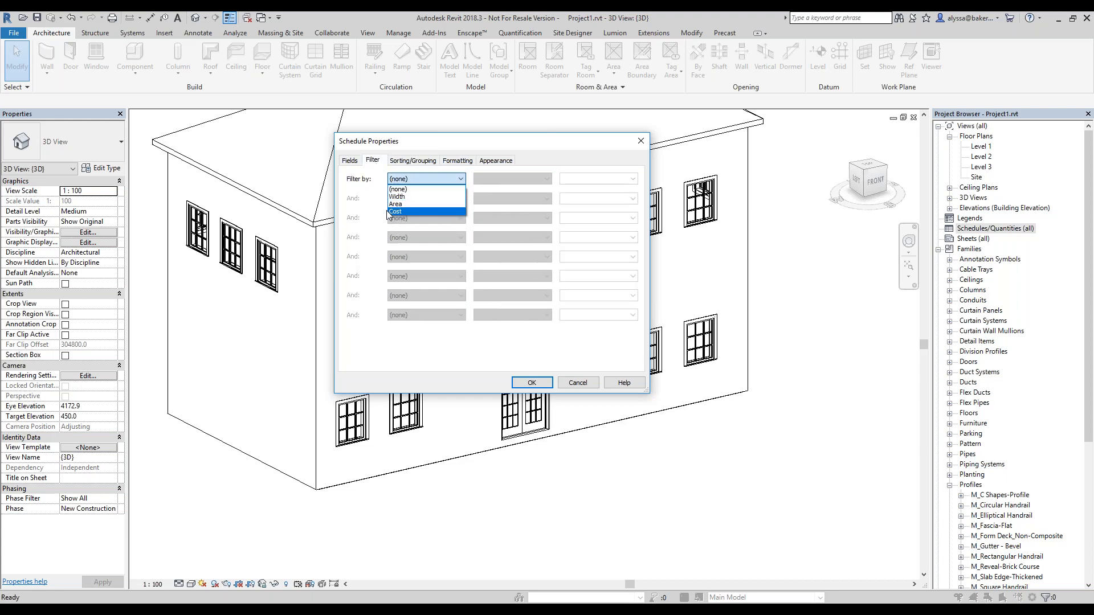
click(355, 165)
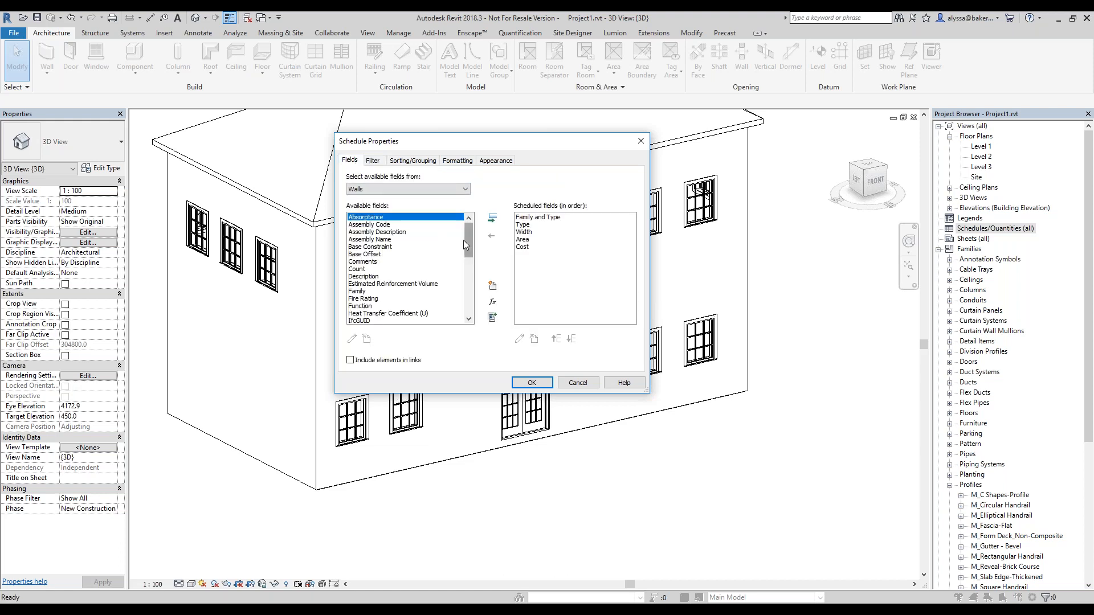
Try adding the Assembly Name field and filtering the balustrade schedule by Assembly Name with the equals condition
click(380, 240)
click(490, 220)
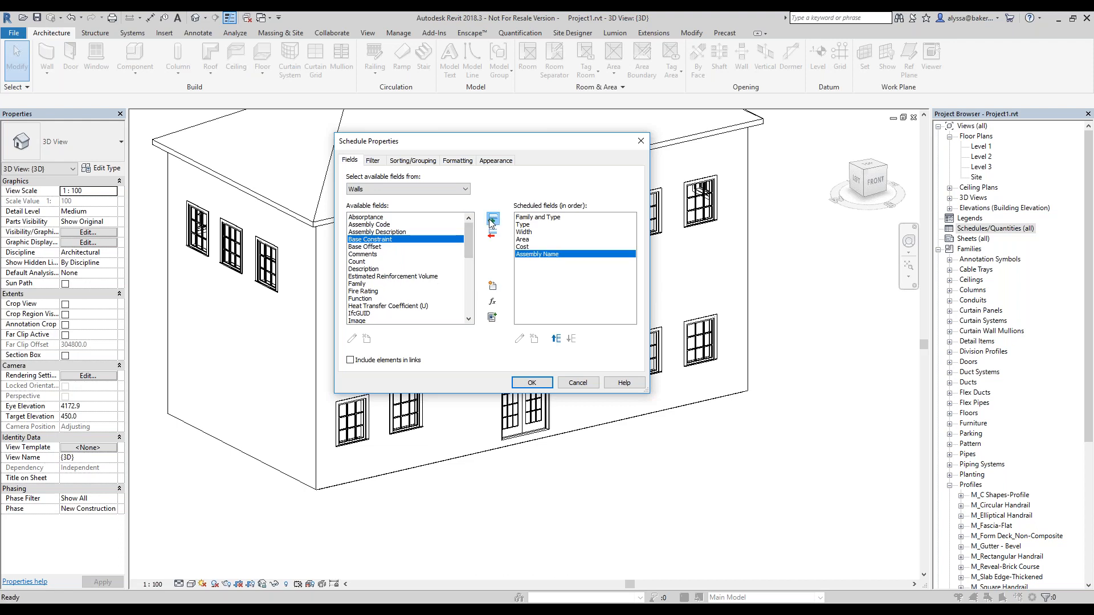
click(373, 160)
click(404, 179)
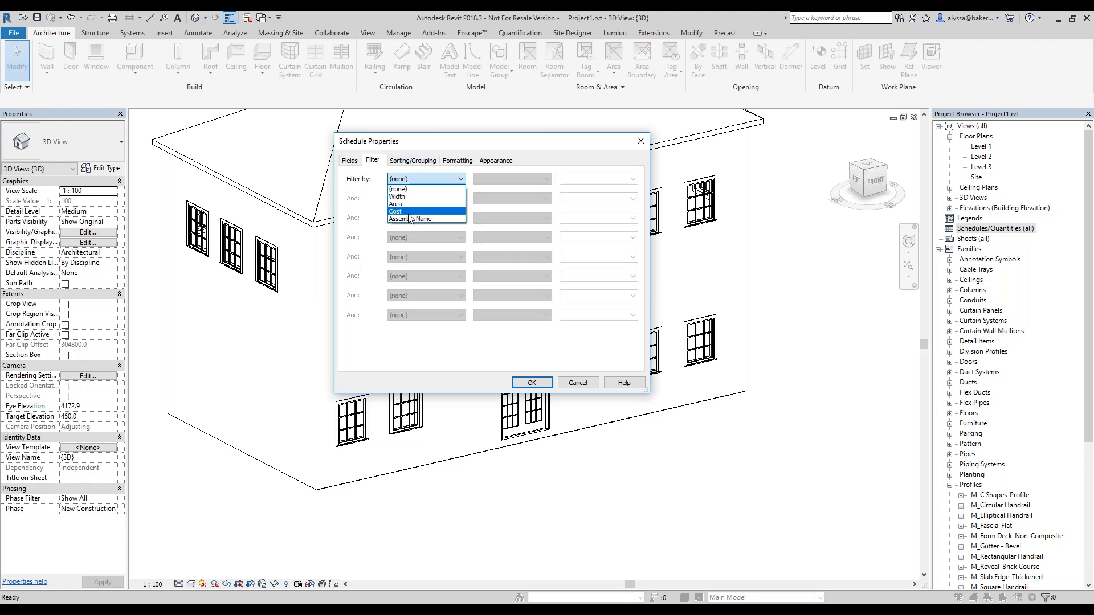
click(411, 219)
click(569, 178)
click(632, 178)
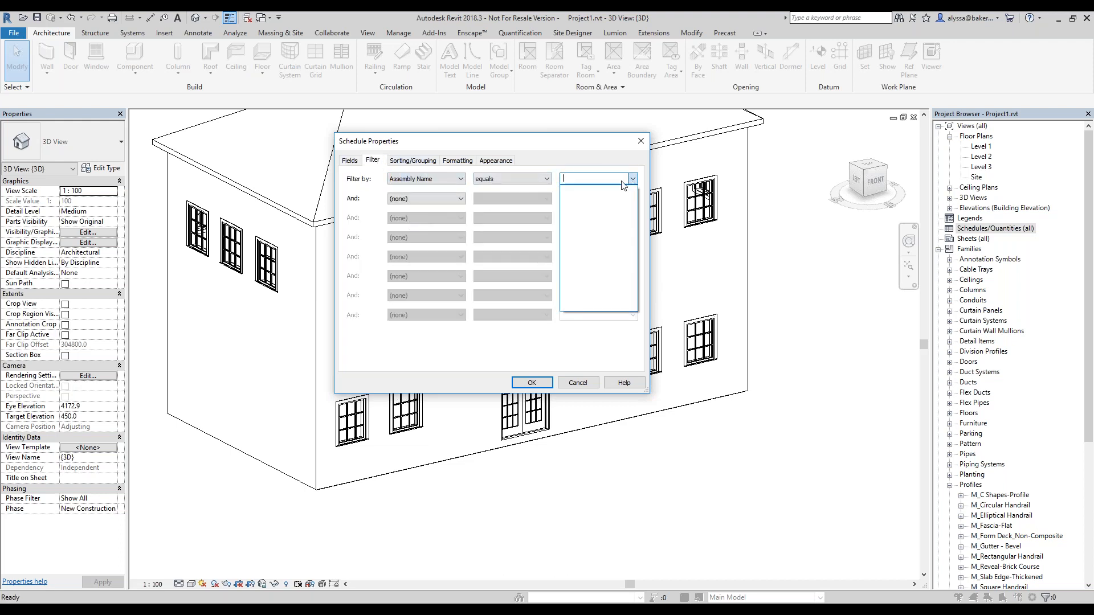
click(349, 160)
click(350, 160)
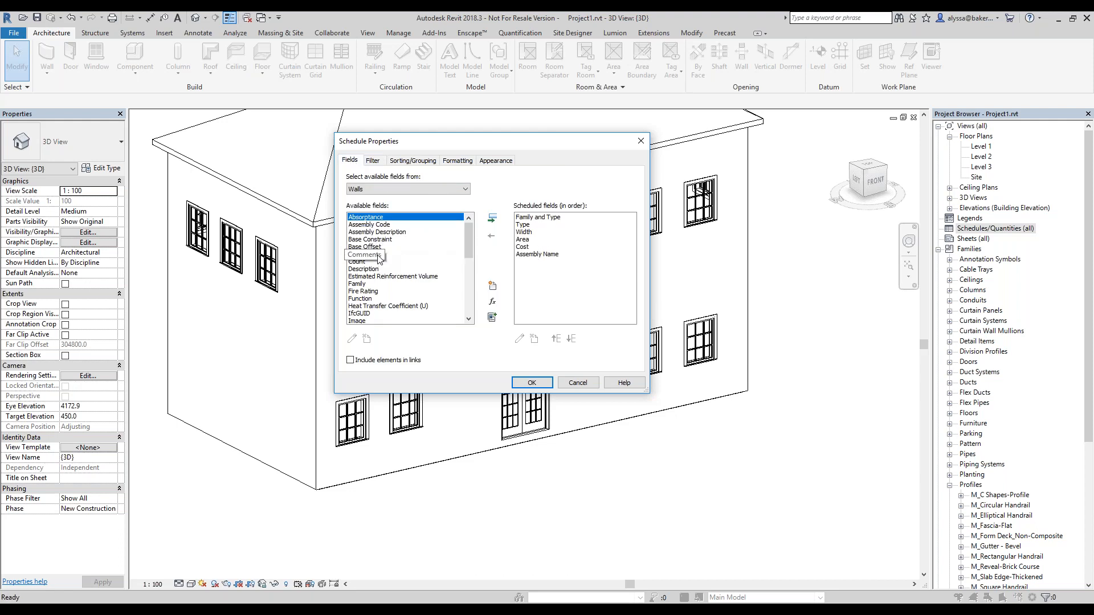
Add the Description field to the balustrade schedule and remove the Assembly Name field
click(368, 255)
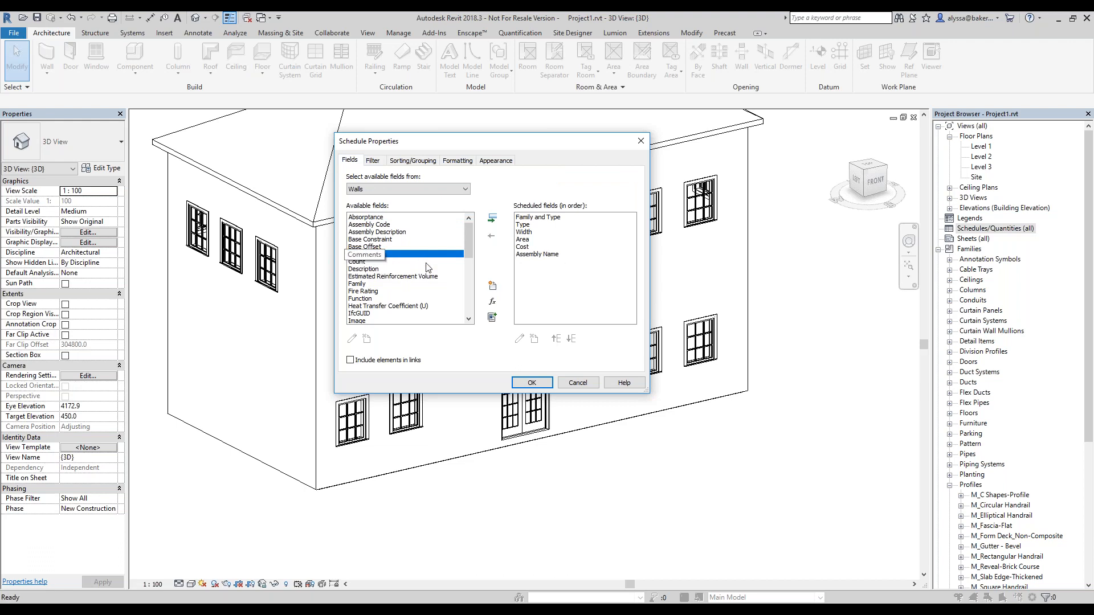
drag(471, 241, 470, 245)
click(365, 261)
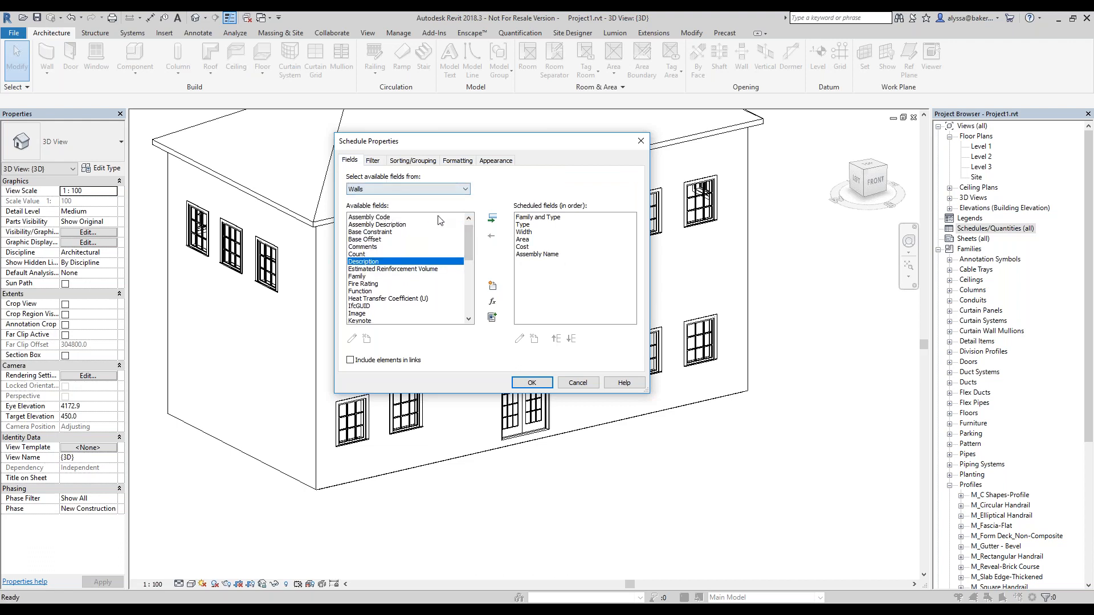
click(495, 222)
click(536, 254)
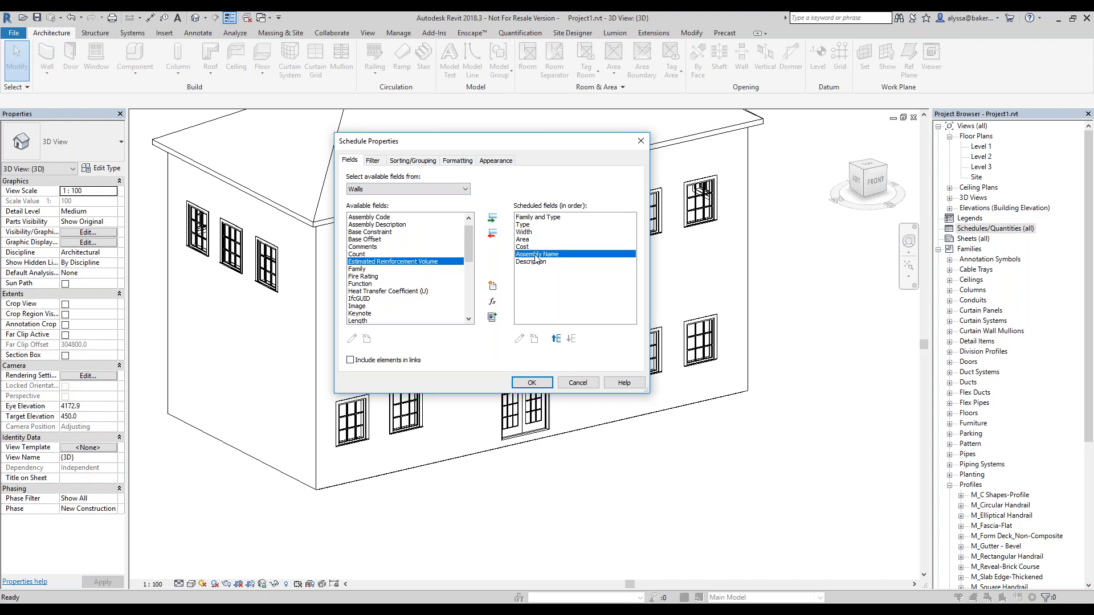
click(493, 234)
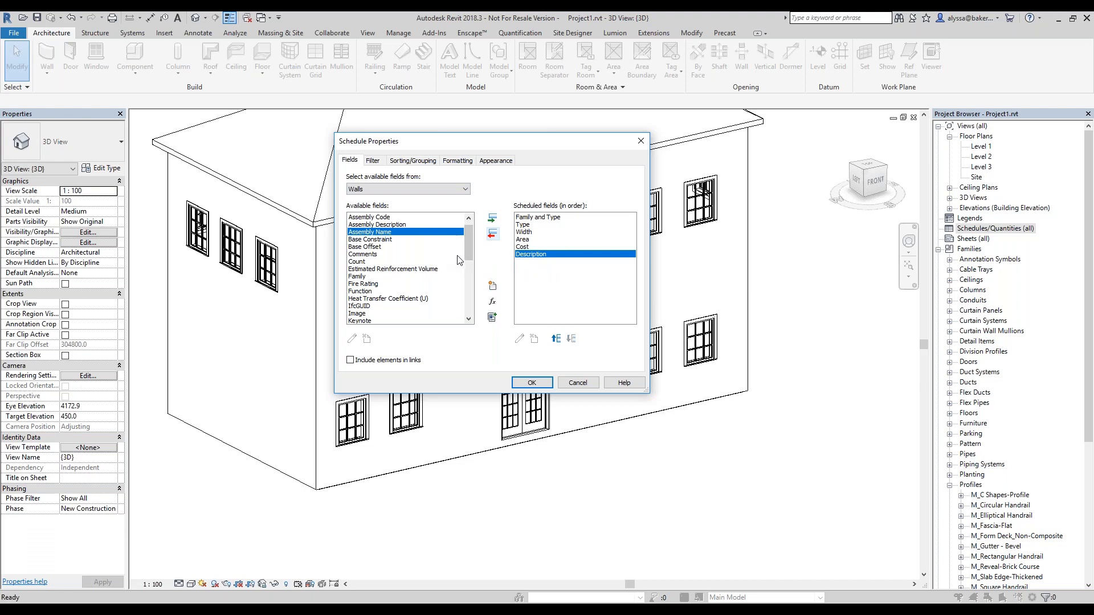
Move the Description field up in the scheduled fields so it sits between Type and Width
drag(470, 250, 472, 311)
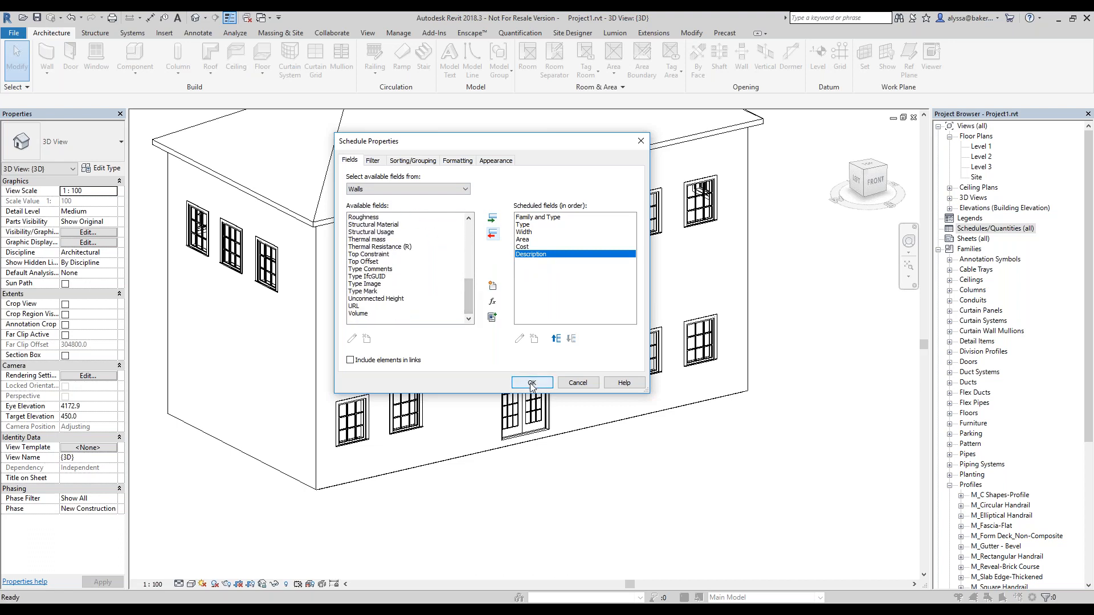
click(558, 340)
click(558, 339)
click(559, 341)
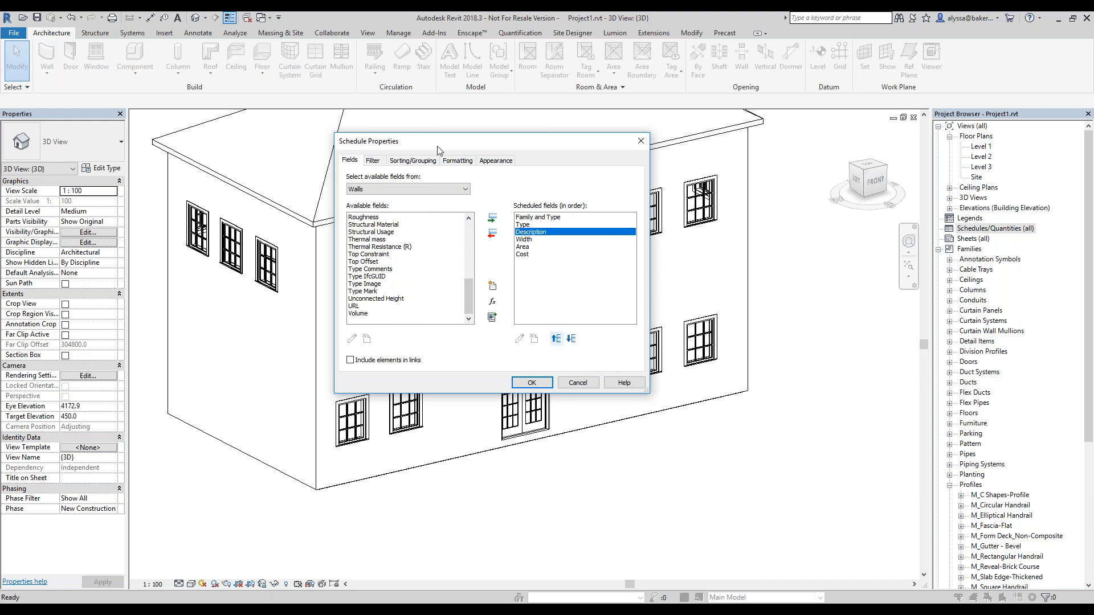
Finish the schedule properties without a filter and fit the Family and Type column's width to its contents
click(375, 162)
click(409, 179)
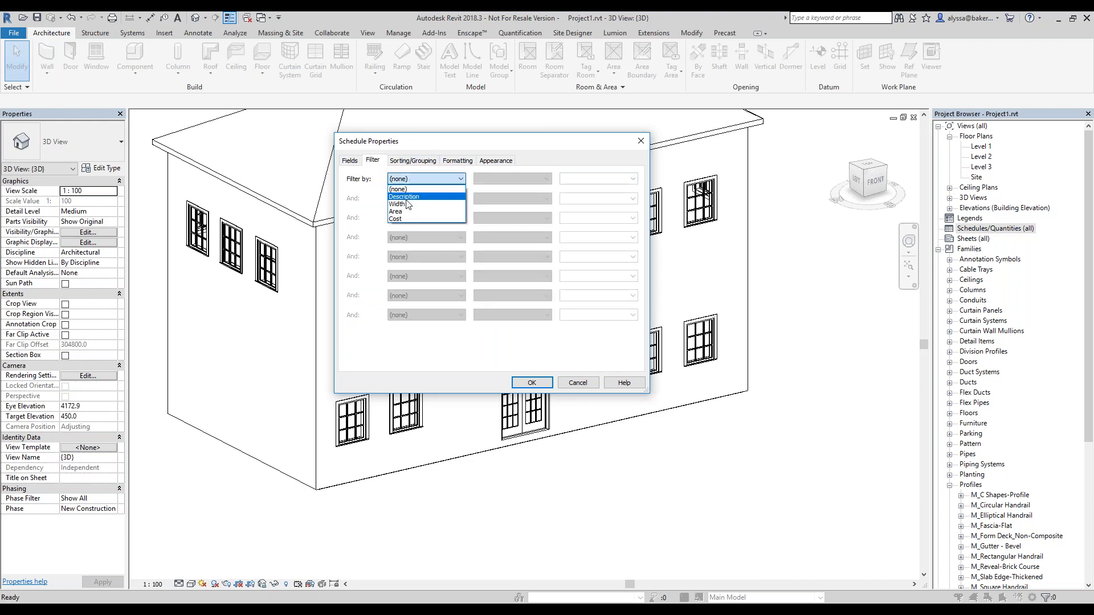
click(367, 189)
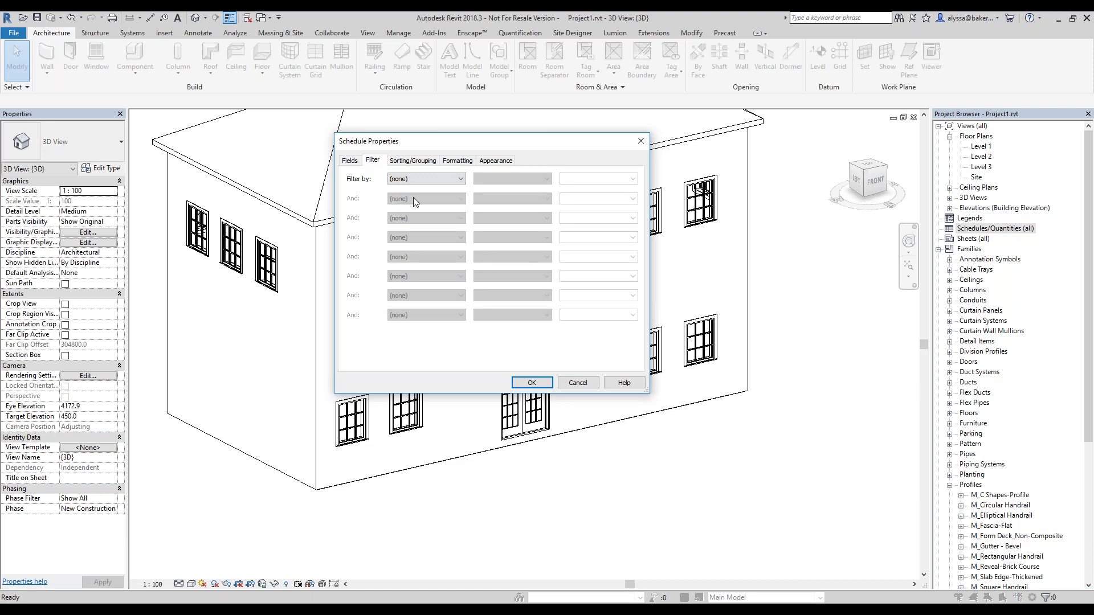
click(532, 382)
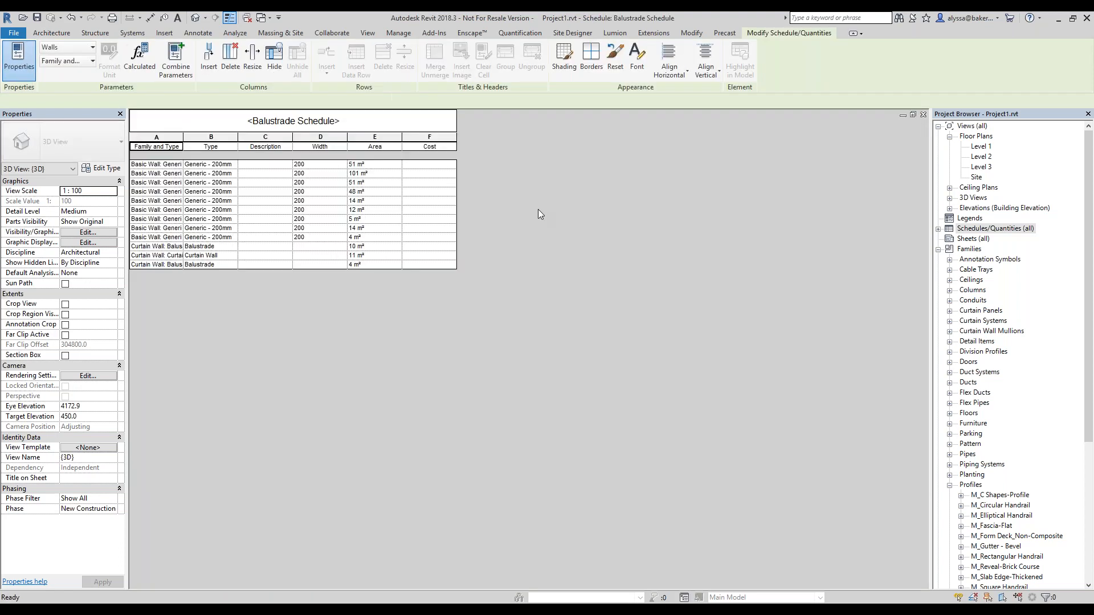
double_click(185, 137)
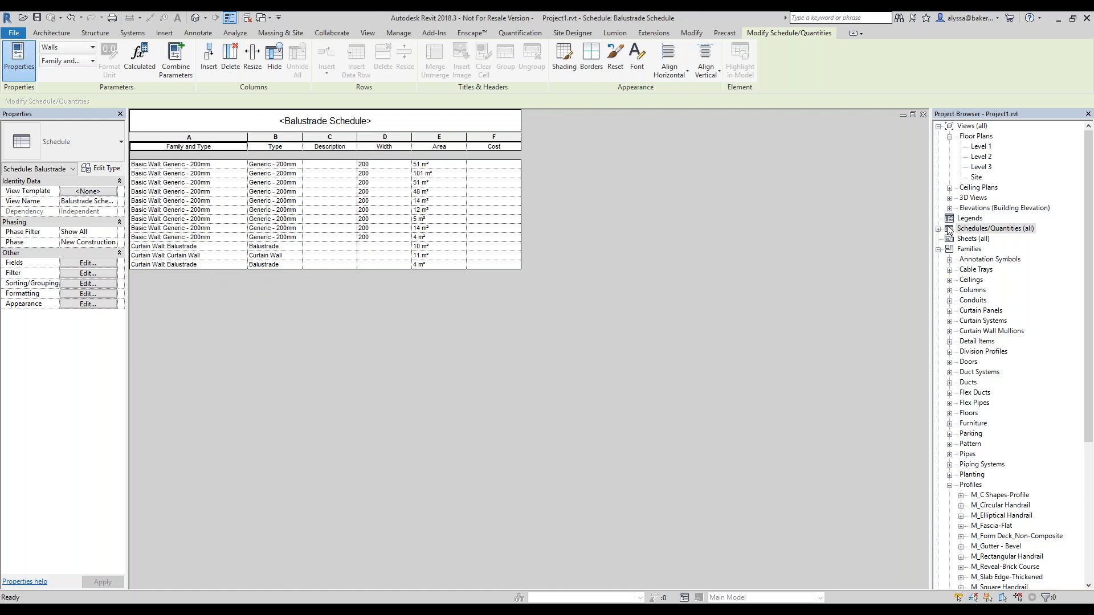
In the Level 2 floor plan, select the balcony's front balustrade curtain wall and open its type properties
double_click(981, 157)
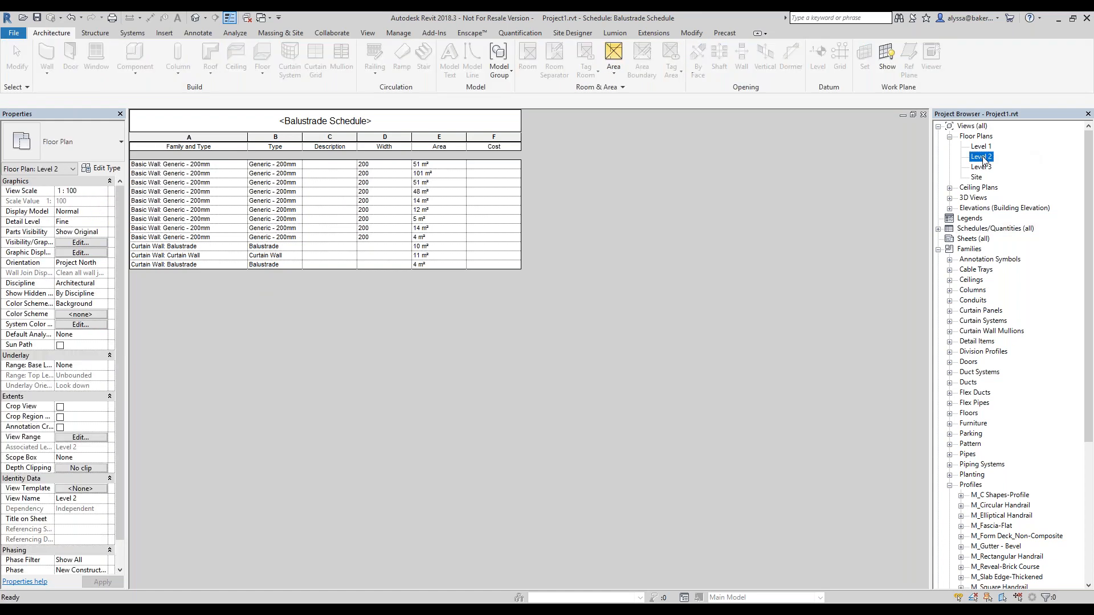
scroll(565, 394, up, 5)
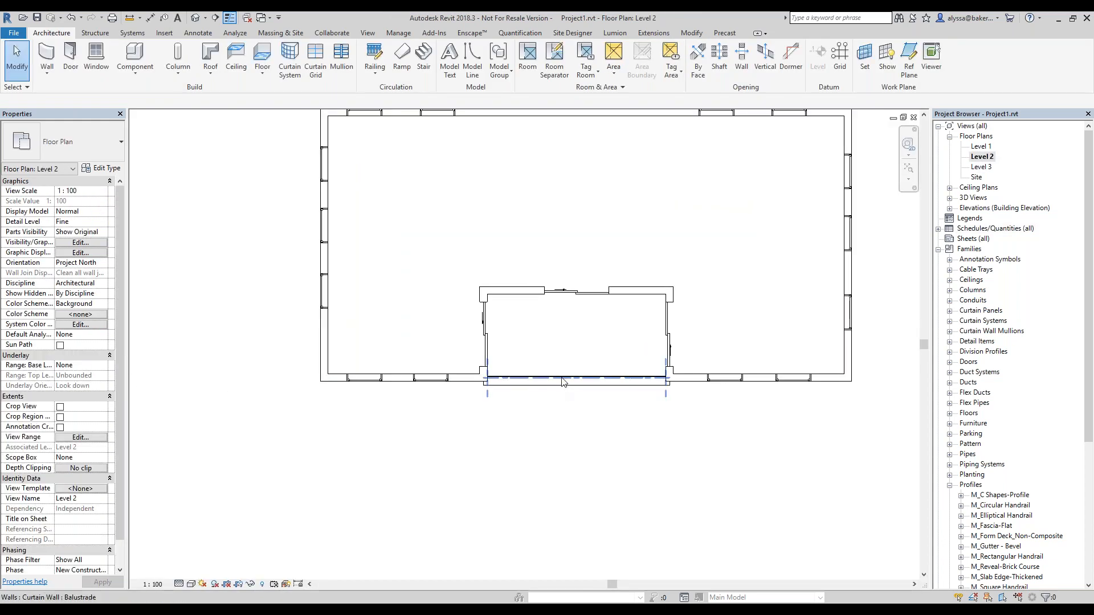
click(570, 379)
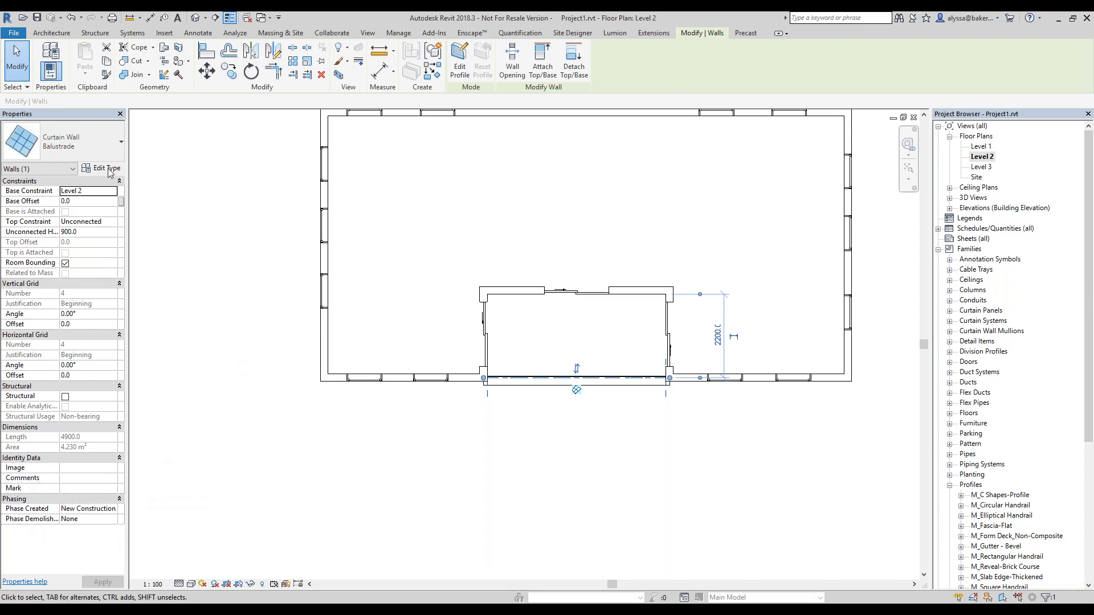
click(106, 169)
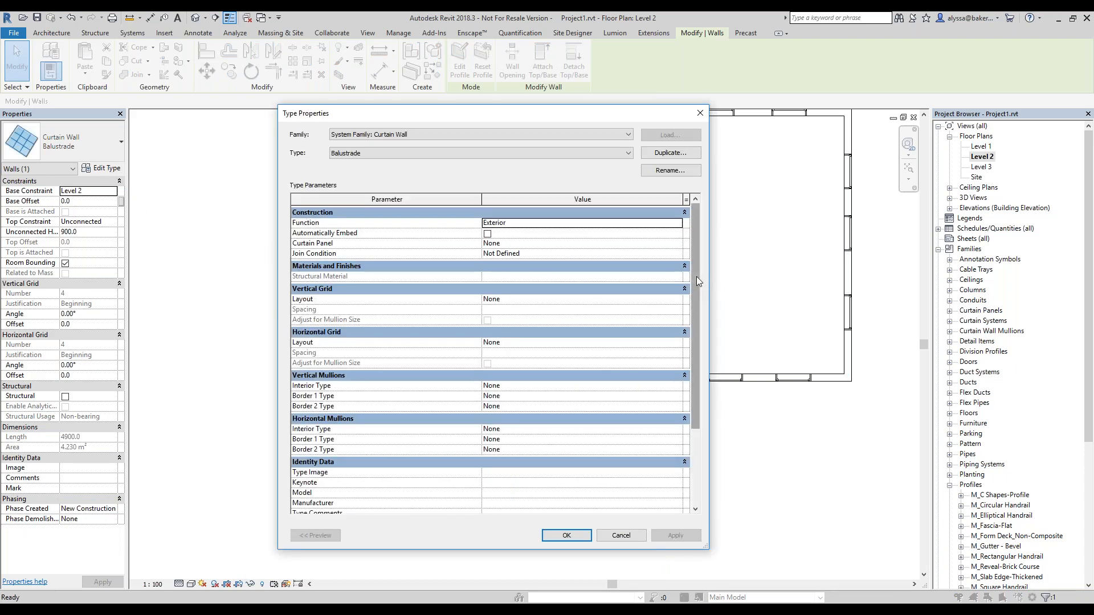
Set the Balustrade type's Description to Glass Balustrade, leave its Type Mark blank and accept the type properties
drag(694, 283, 702, 387)
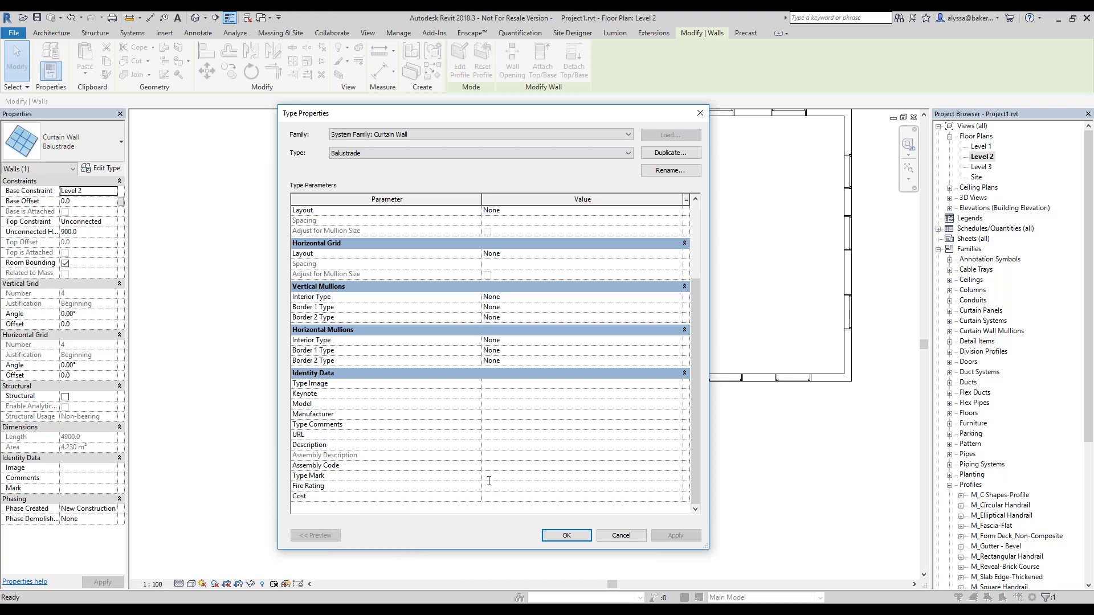
click(487, 445)
text(Glass Balustrade)
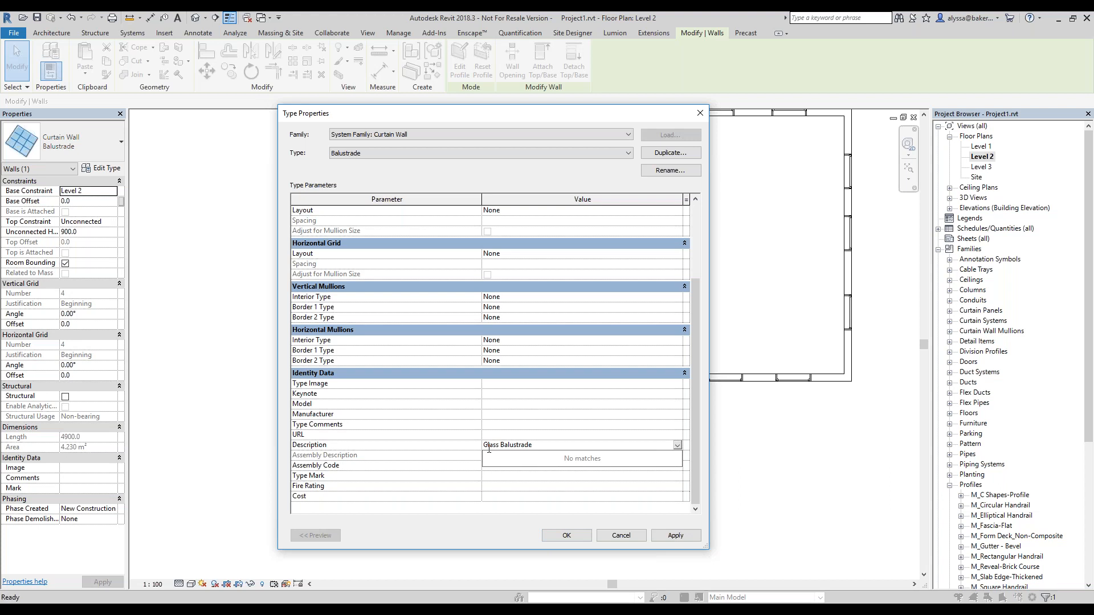
click(491, 478)
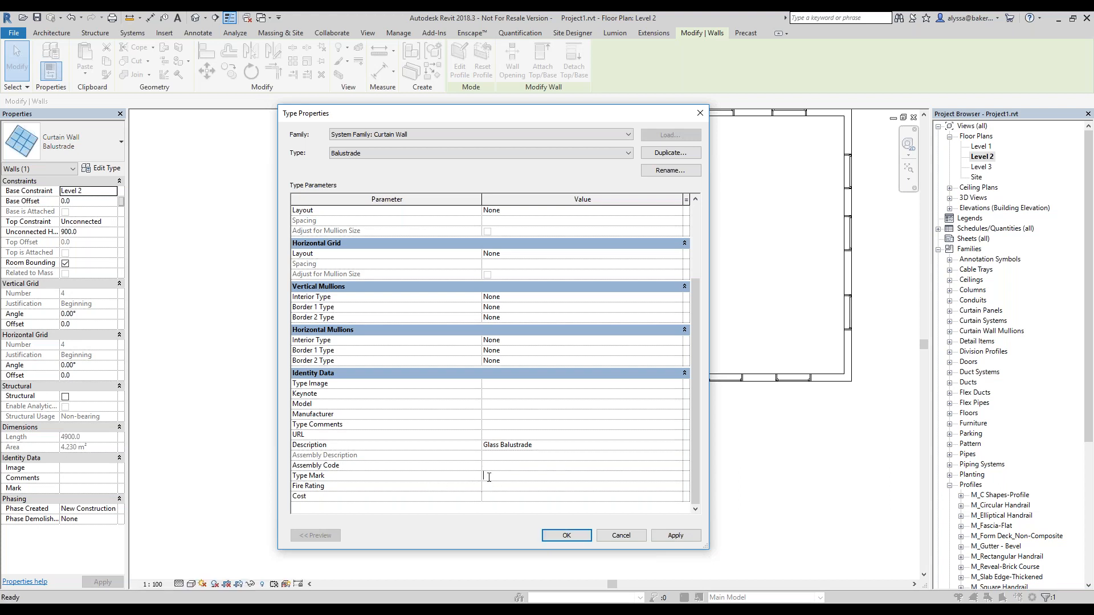
mouse_move(315, 482)
text(0)
key(BackSpace)
click(588, 534)
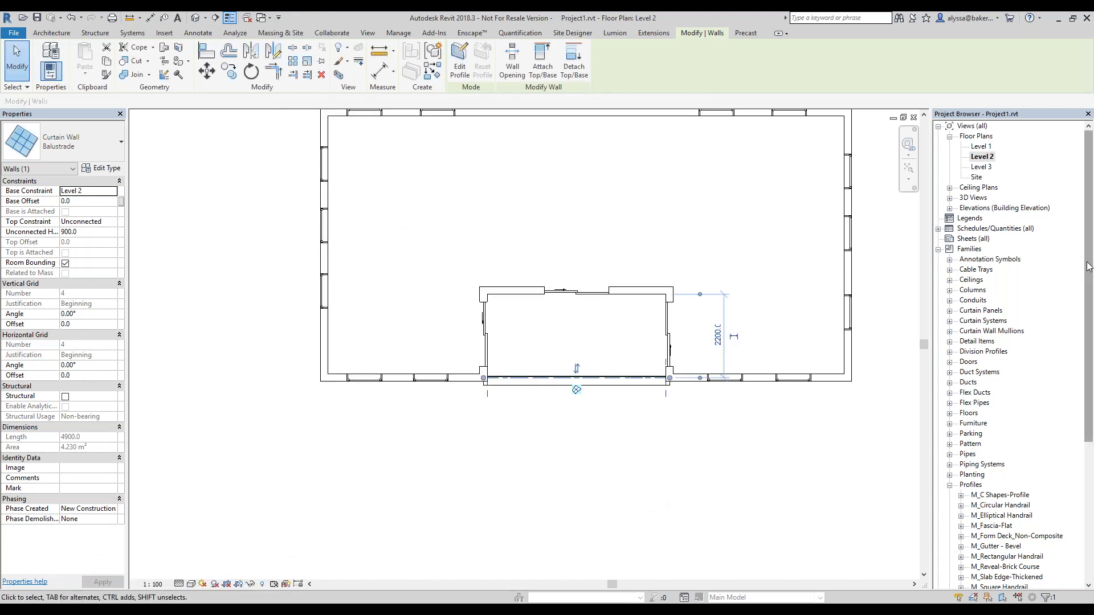
Deselect the balustrade, collapse the Profiles and Families branches of the project tree and expand Schedules/Quantities
key(Escape)
scroll(1008, 342, down, 7)
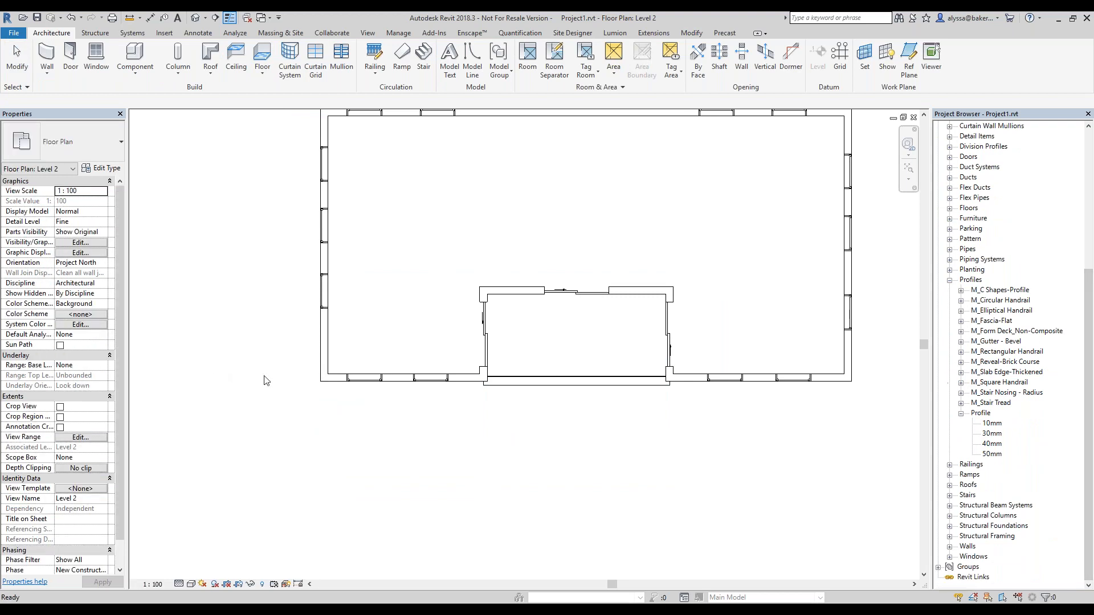
click(949, 280)
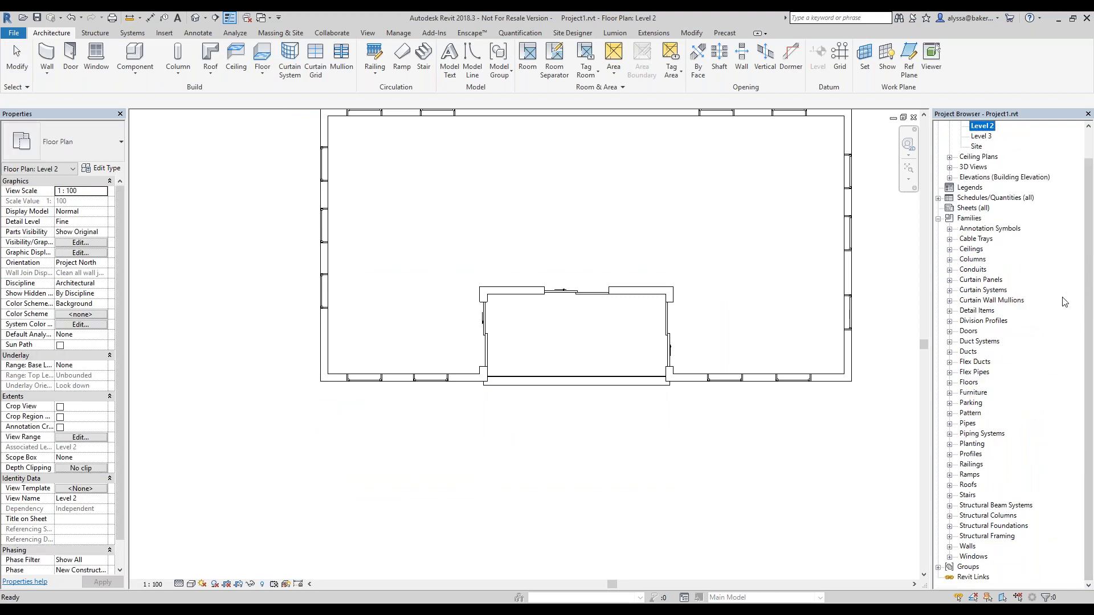
click(939, 218)
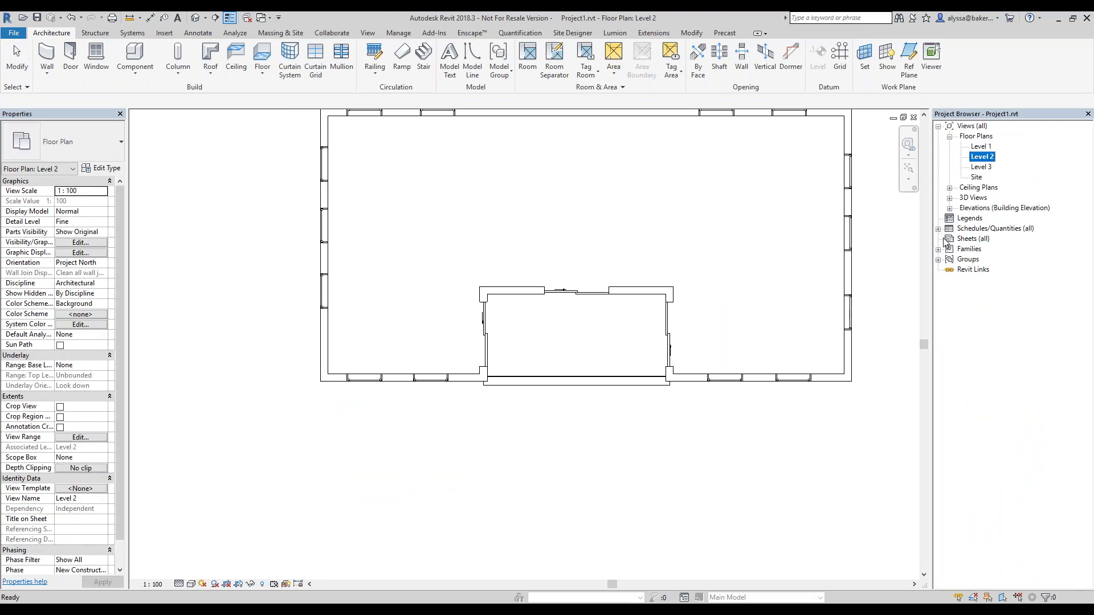
click(939, 228)
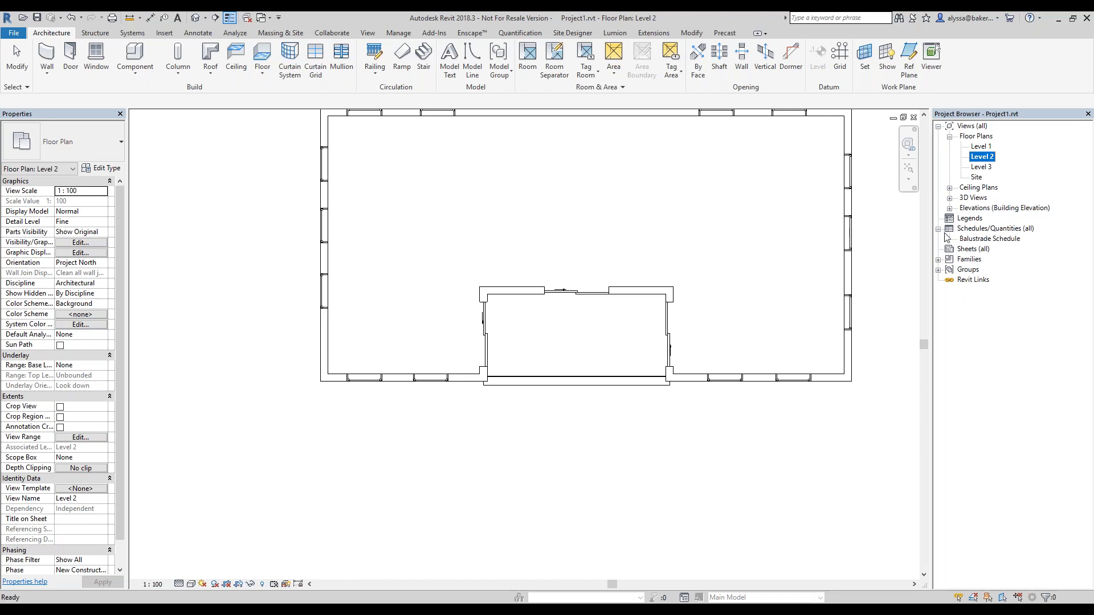
Open the Balustrade Schedule and its field settings, and select Type Mark among the available wall fields without adding it
double_click(992, 239)
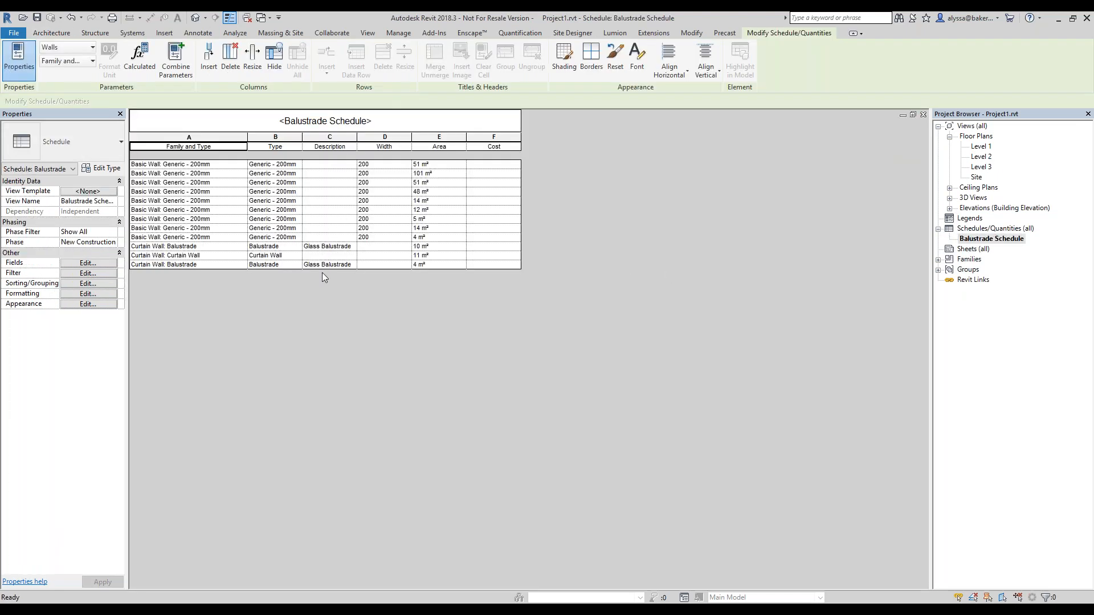
click(86, 263)
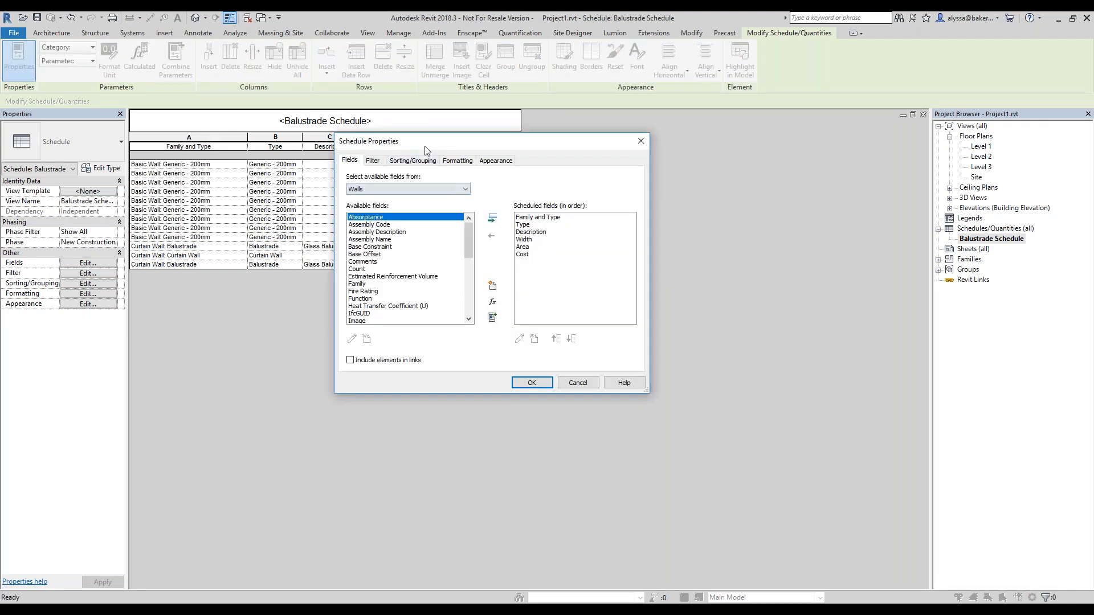
drag(433, 144, 497, 223)
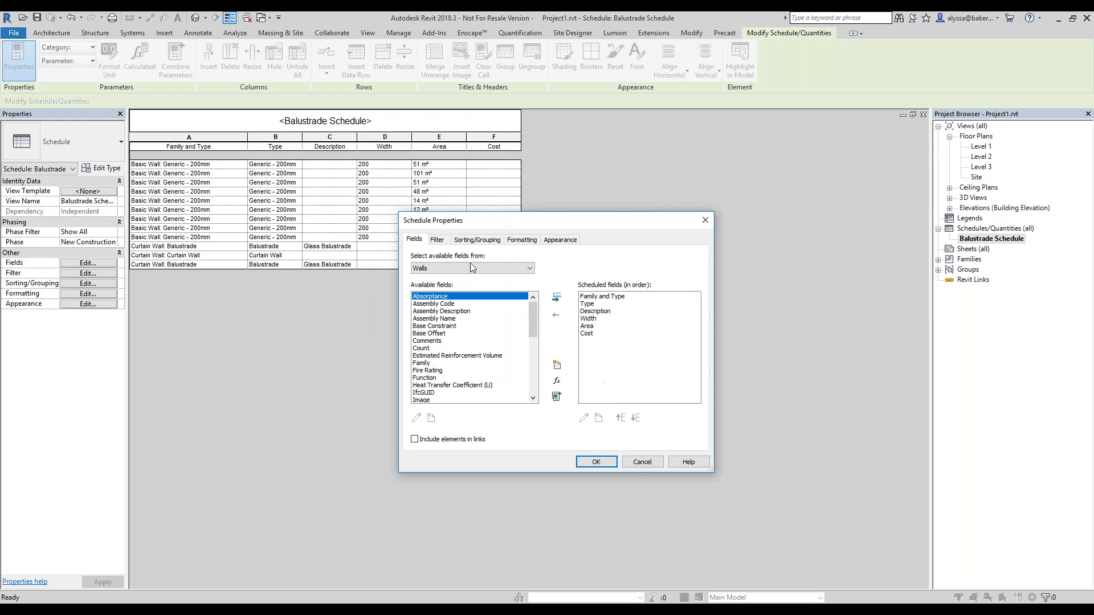
drag(534, 326, 533, 375)
click(439, 371)
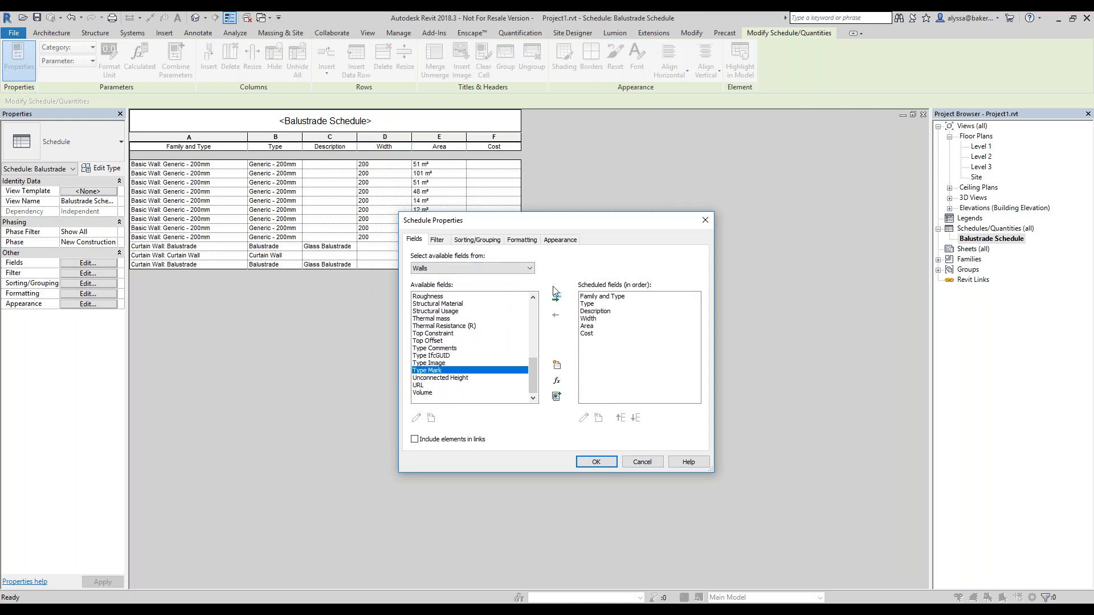
Filter the Balustrade Schedule by Description equals Glass Balustrade and accept the schedule properties
click(437, 240)
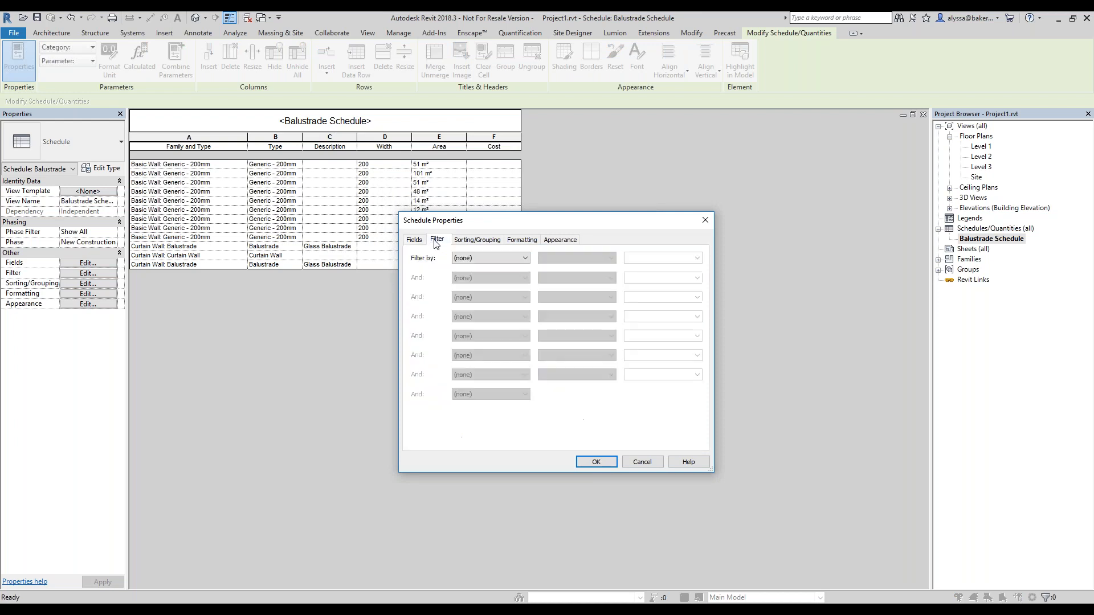
click(497, 261)
click(495, 276)
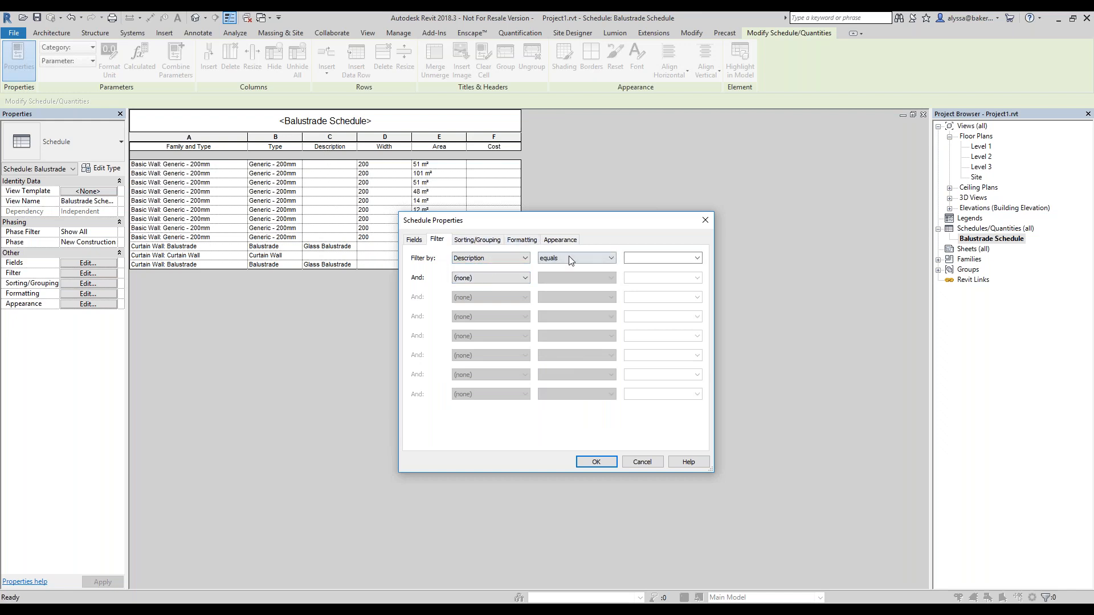
click(697, 258)
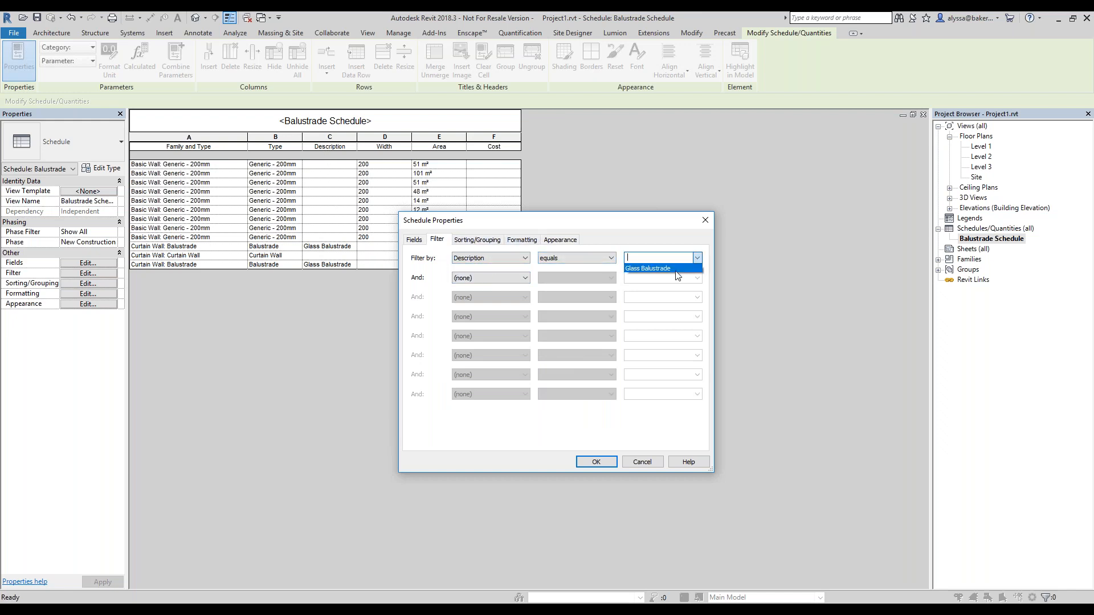
click(676, 270)
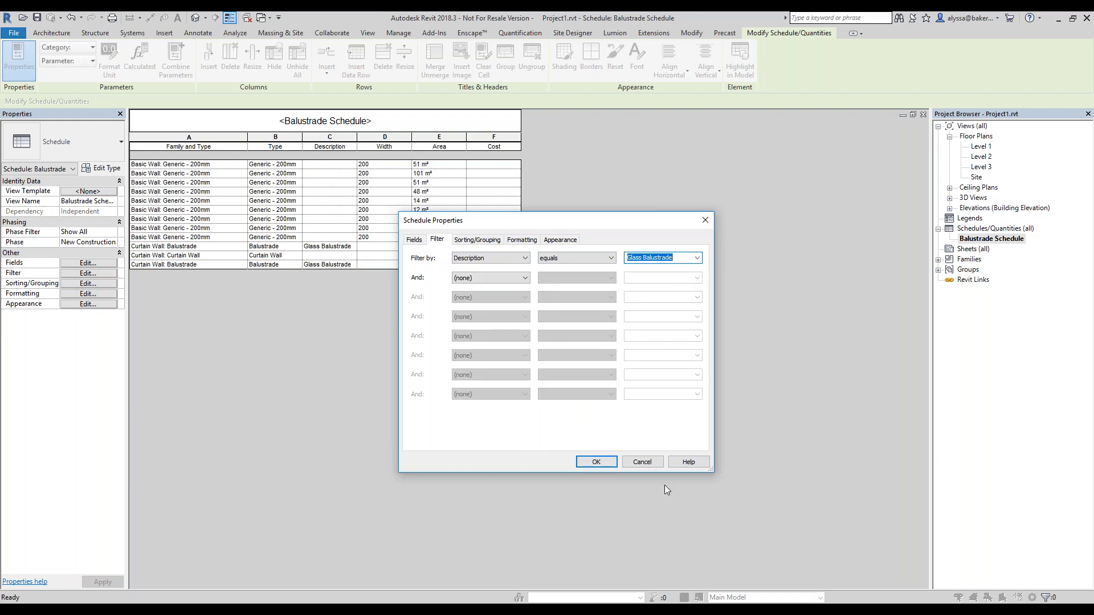
click(610, 461)
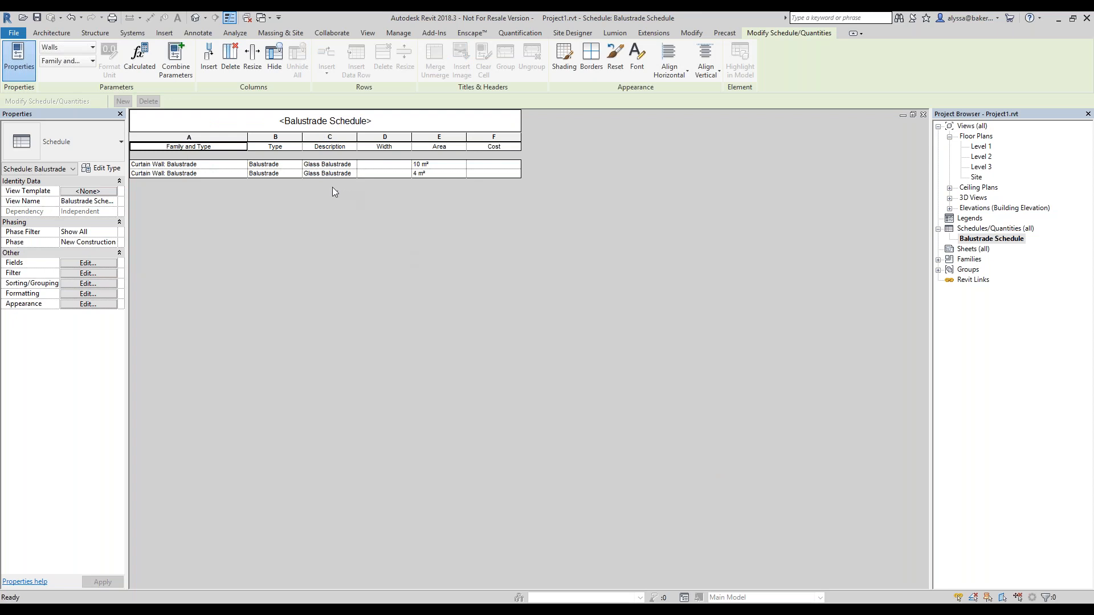
Reopen the schedule properties and compare the scheduled fields with the parameters offered for filtering
click(105, 263)
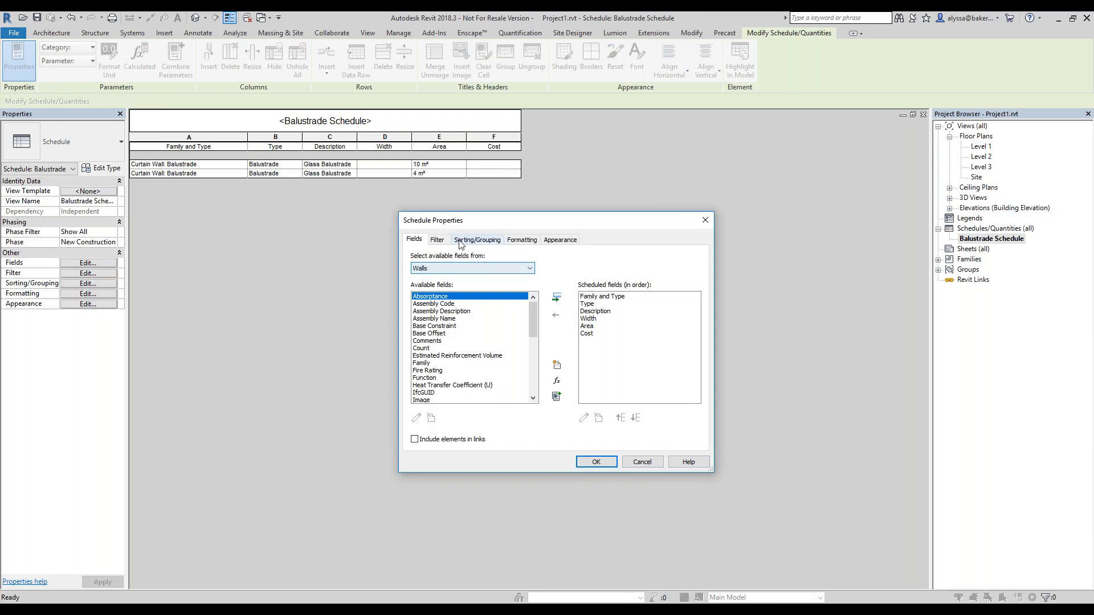
click(437, 240)
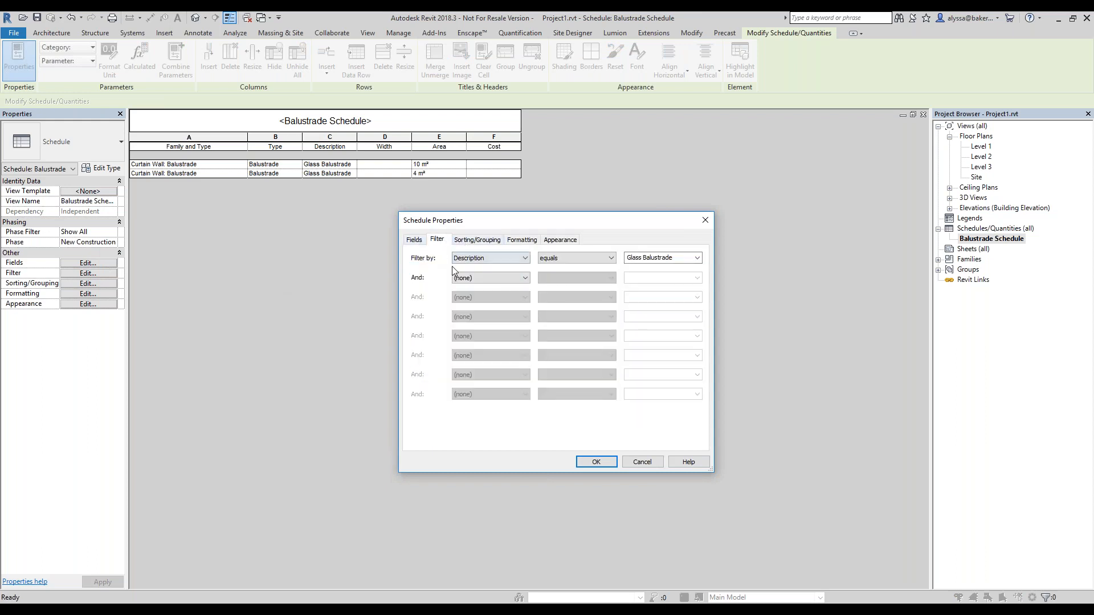
click(493, 261)
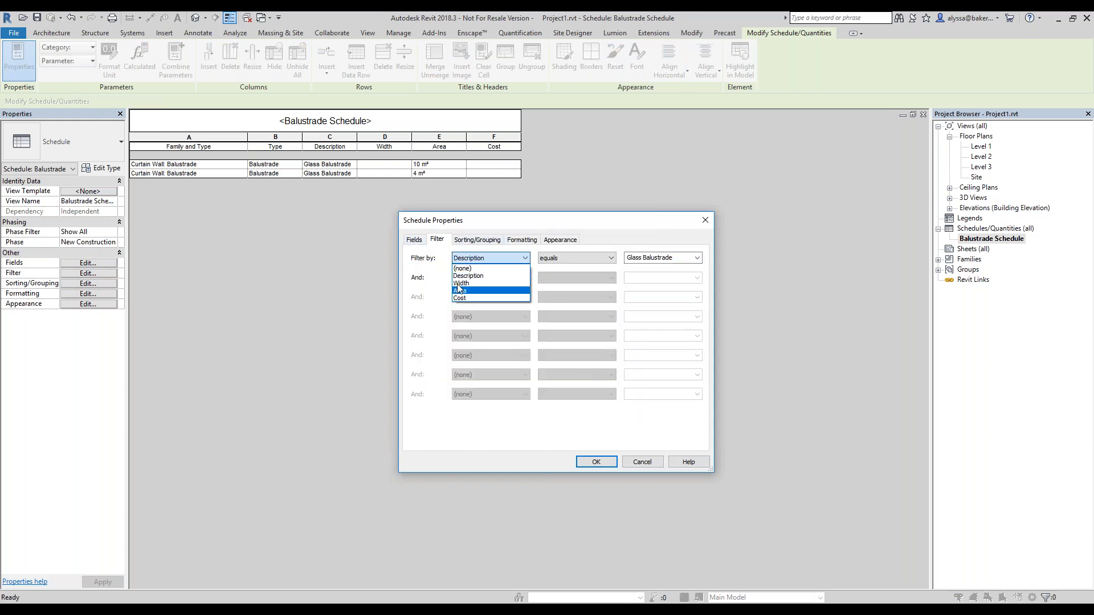
click(423, 247)
click(420, 242)
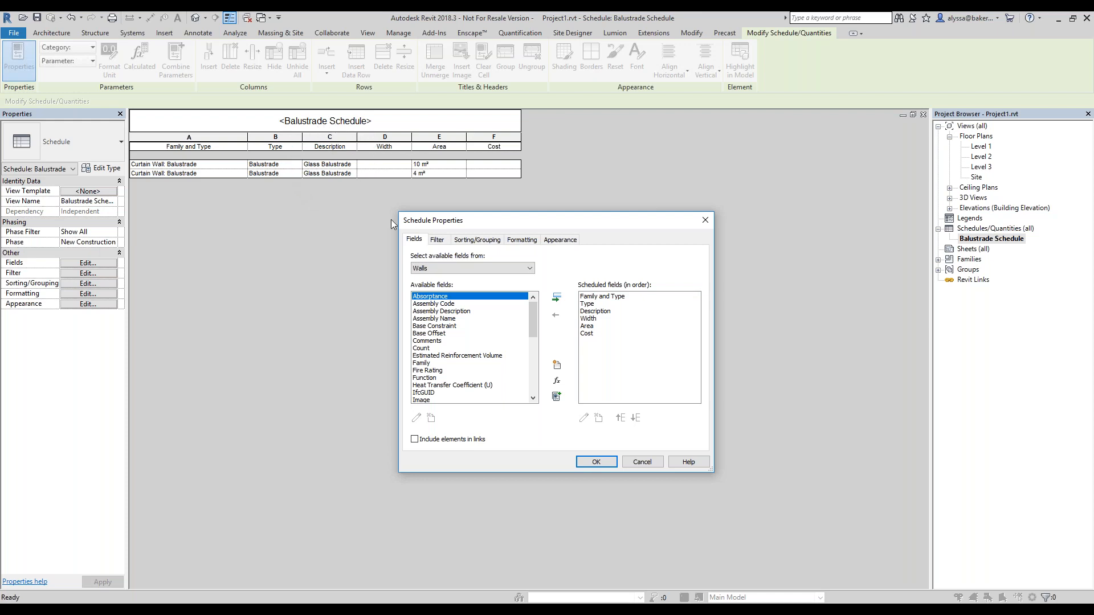
click(598, 312)
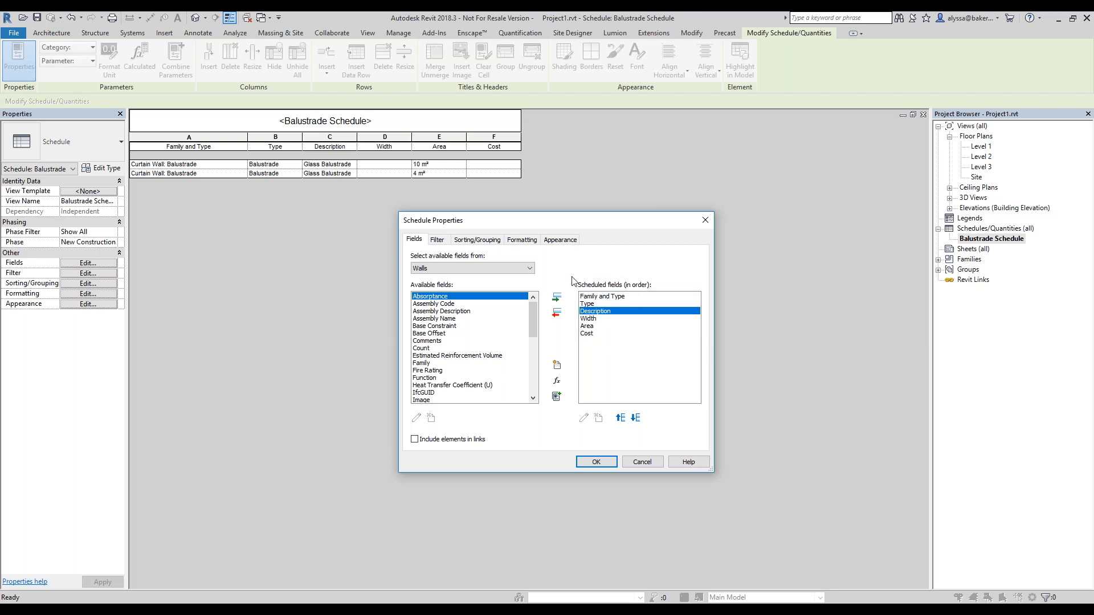
click(437, 240)
click(417, 241)
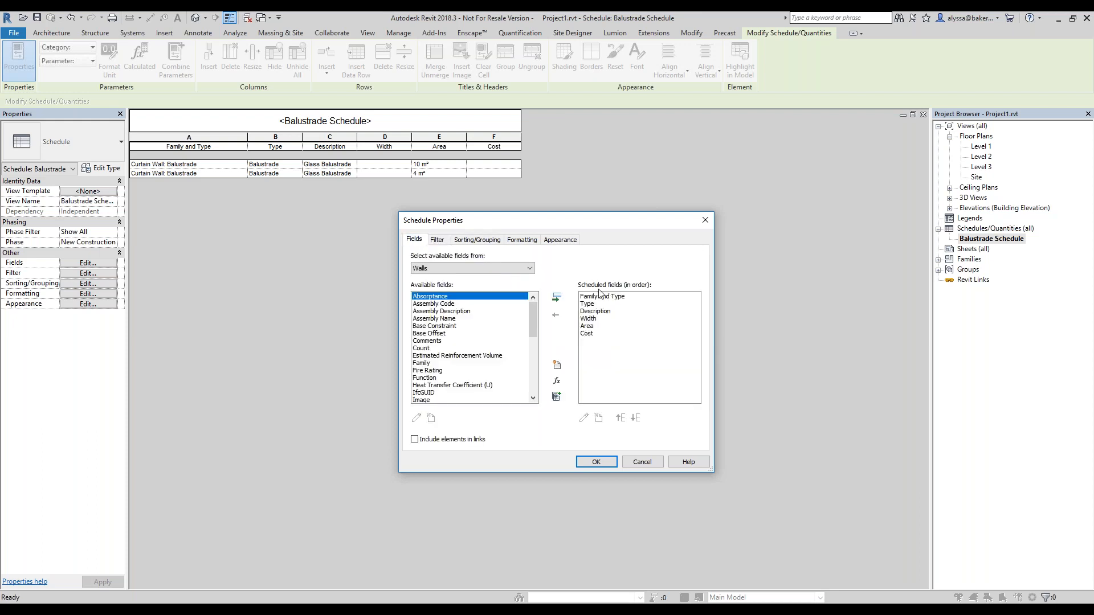
click(445, 239)
click(481, 260)
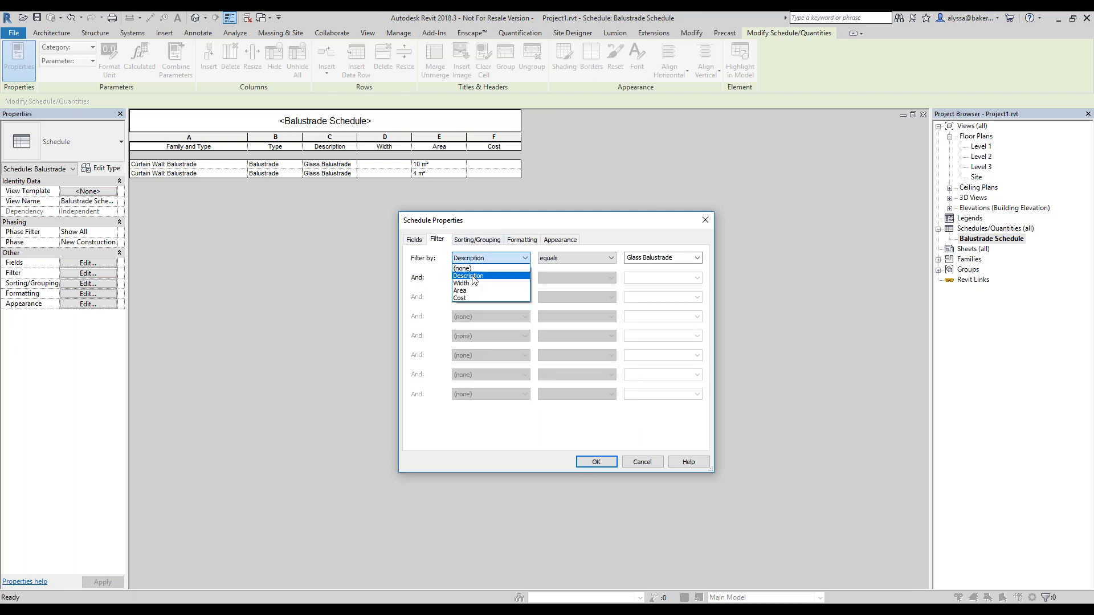
click(410, 244)
click(410, 243)
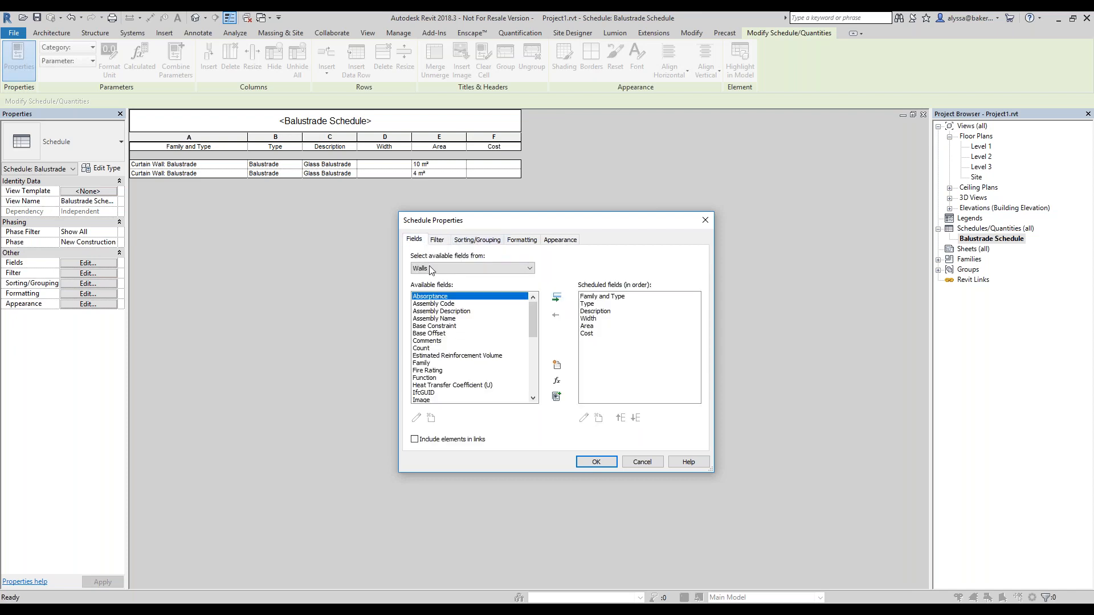
Add the Type Mark field to the end of the Balustrade Schedule's scheduled fields
drag(535, 317, 534, 379)
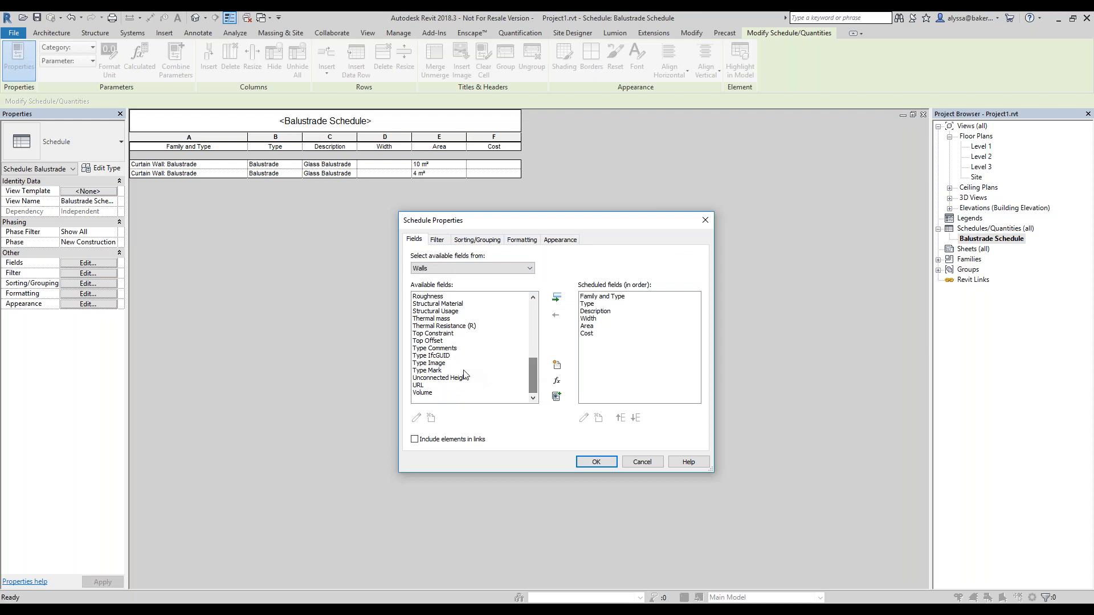
click(441, 371)
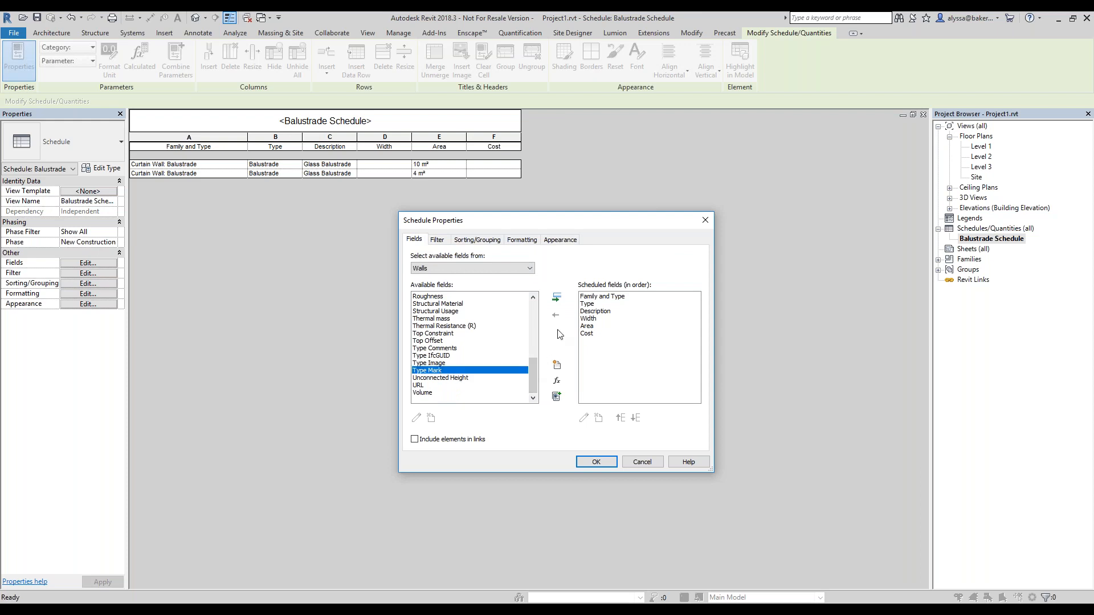
click(556, 297)
Change the schedule filter to Type Mark equals B and accept the schedule properties
click(437, 240)
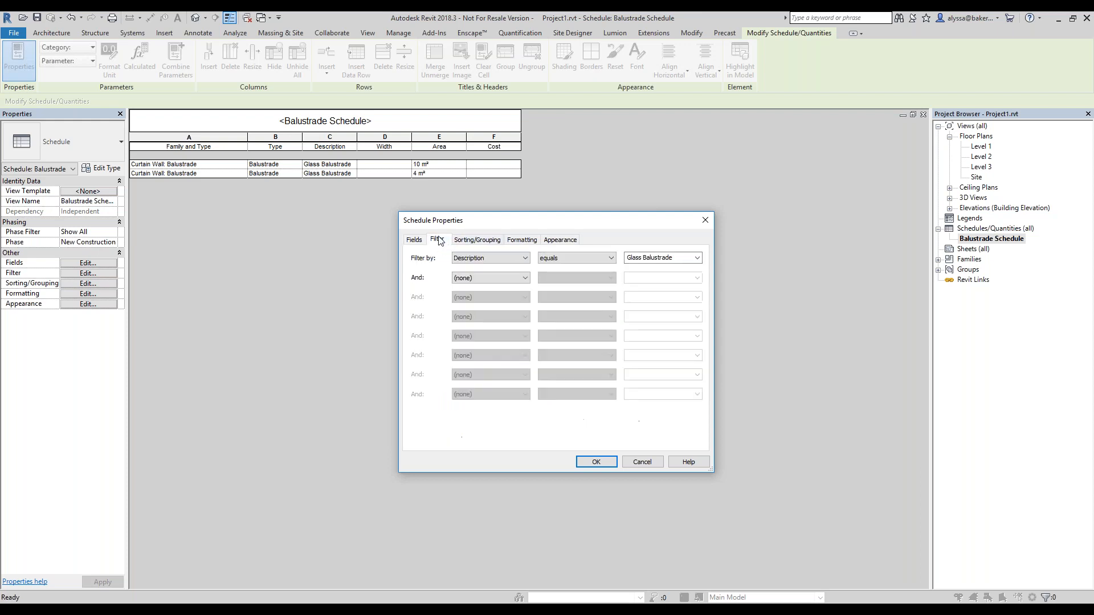
click(490, 259)
click(481, 305)
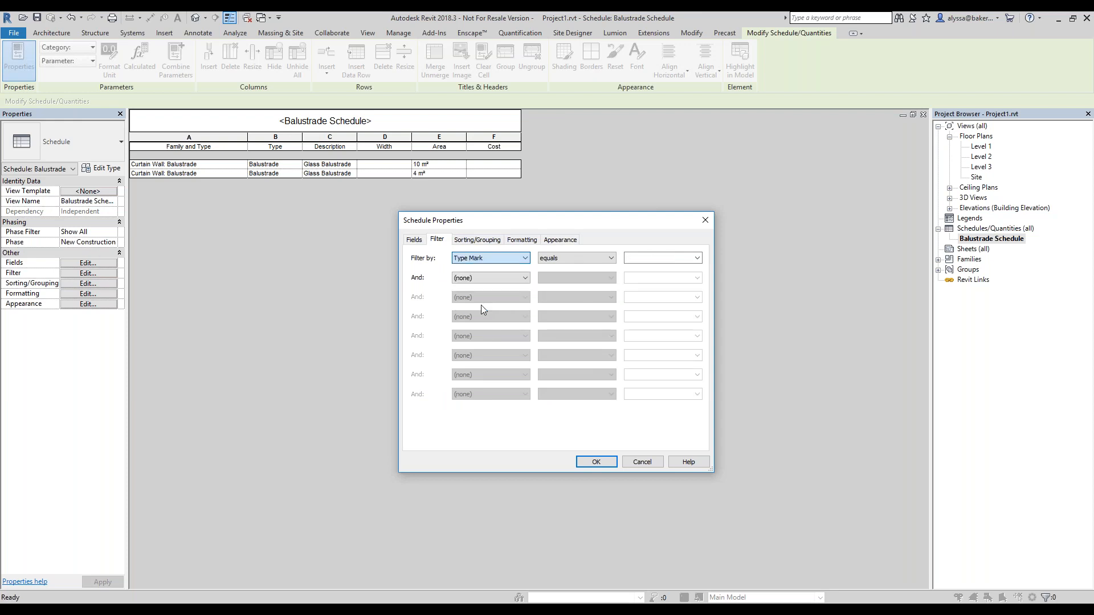
click(701, 259)
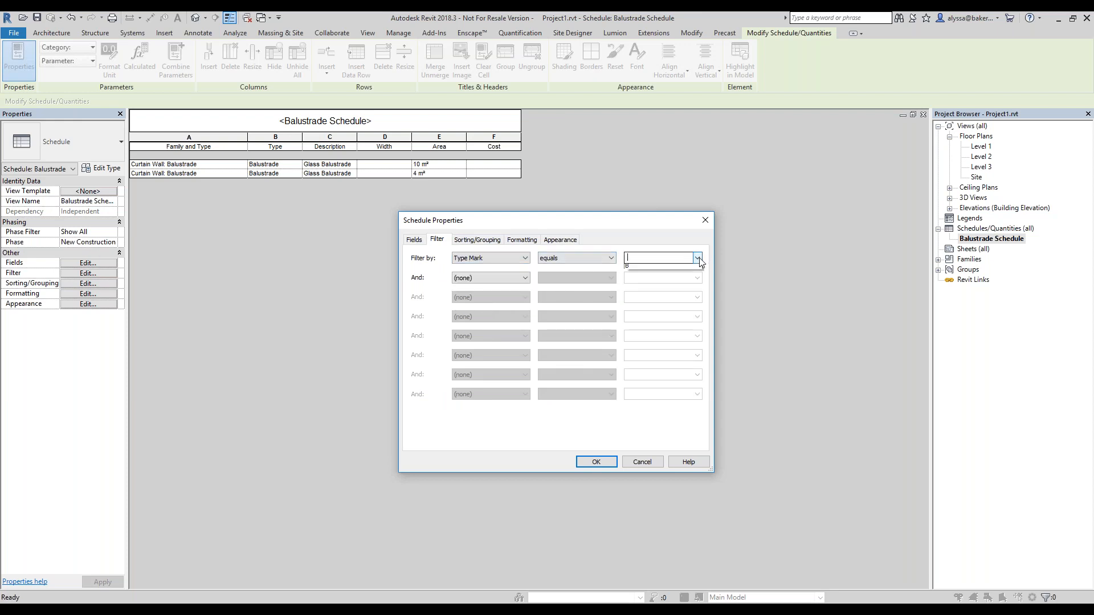
click(679, 269)
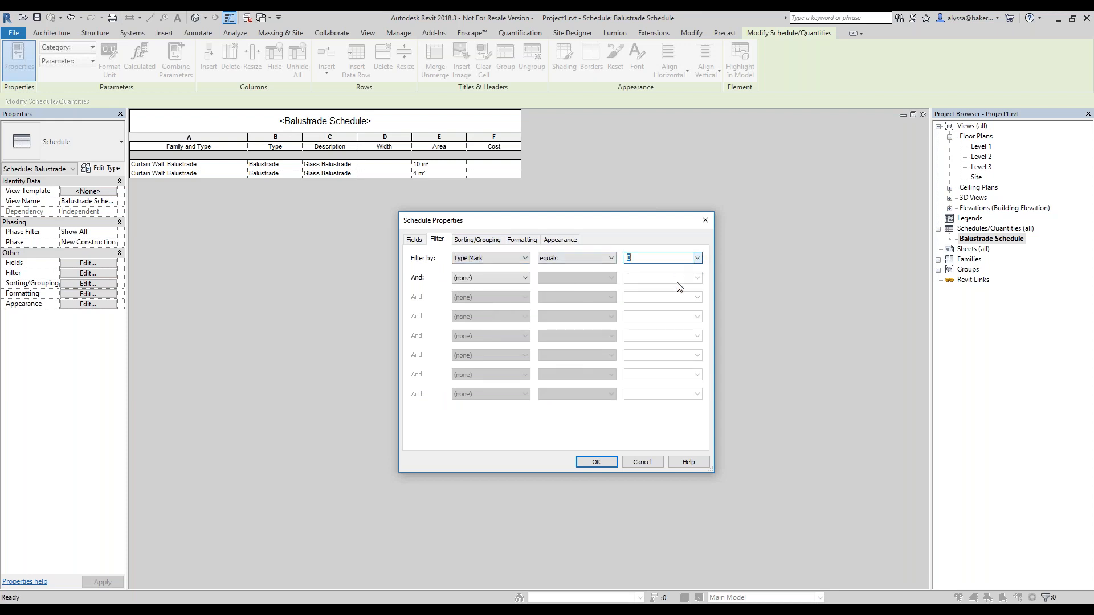
click(607, 462)
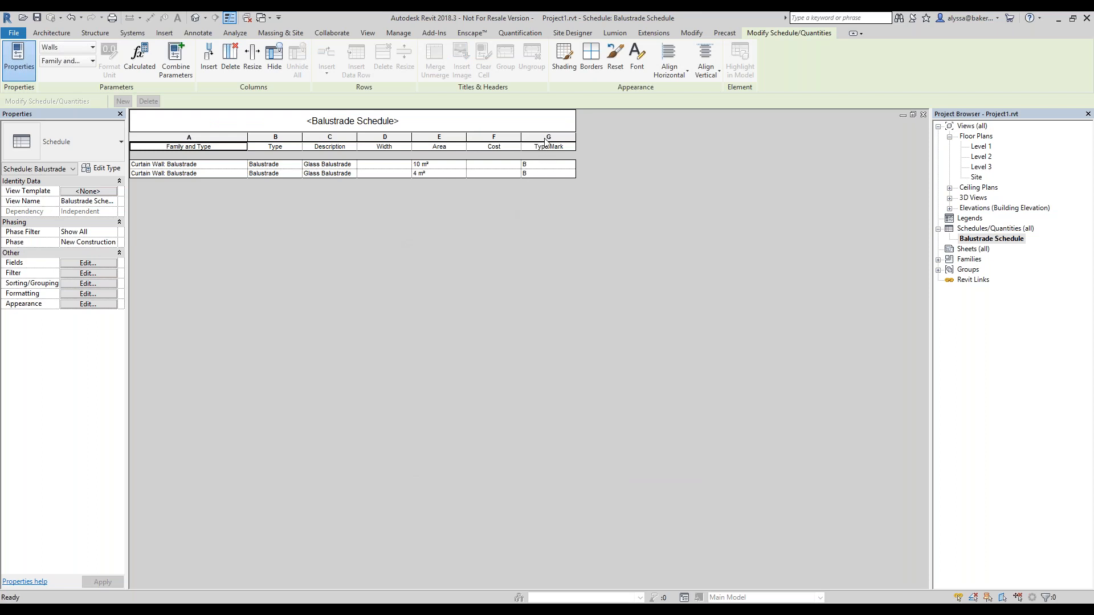